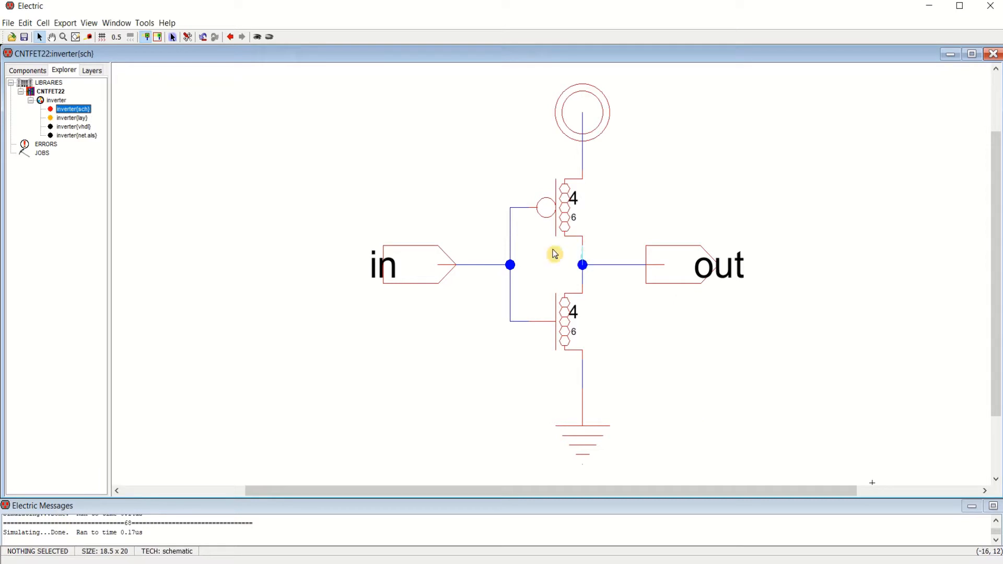
# - Create a new schematic cell named nand2 in the CNTFET22 library
pyautogui.doubleClick(87, 119)
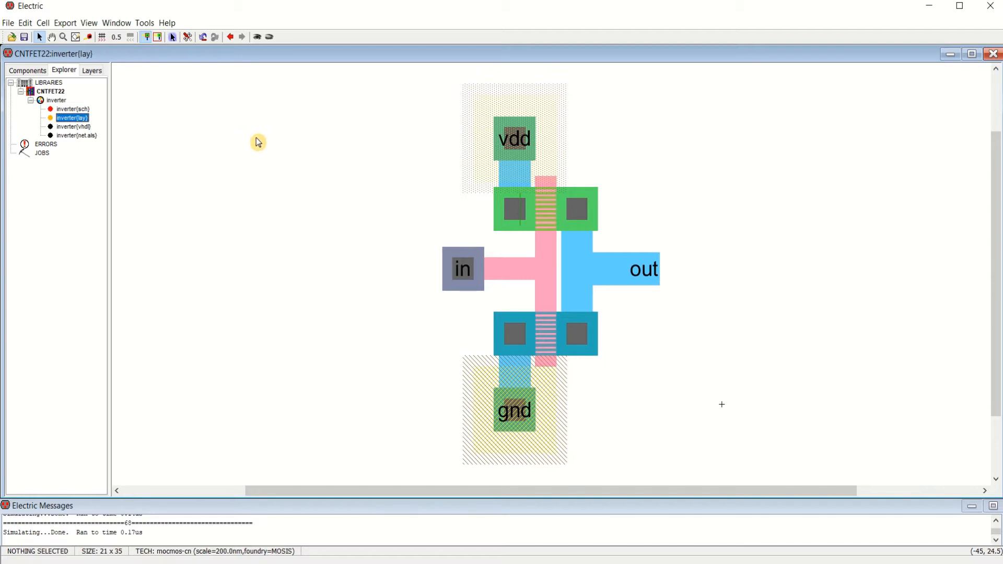
pyautogui.click(44, 24)
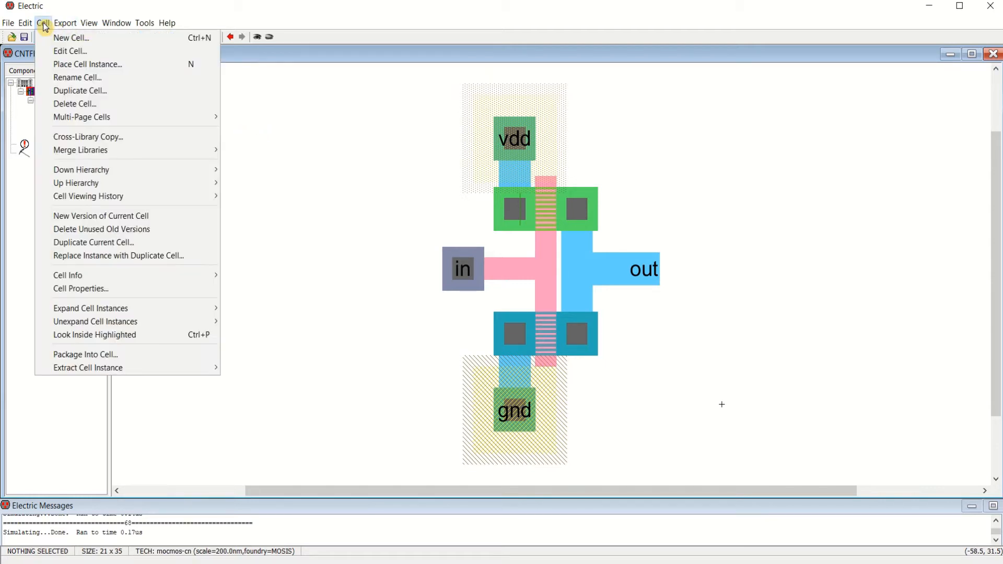
pyautogui.click(80, 40)
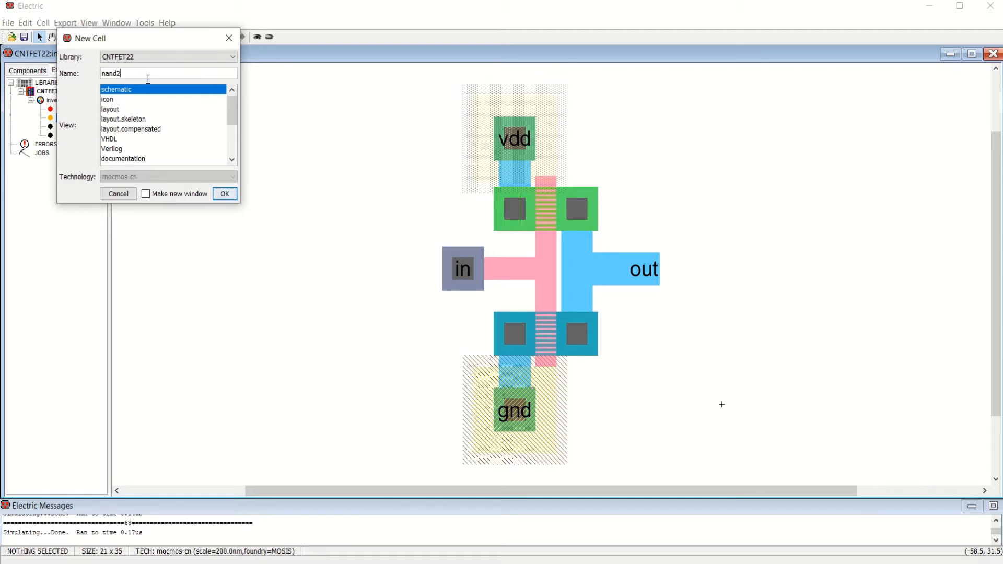
pyautogui.click(230, 197)
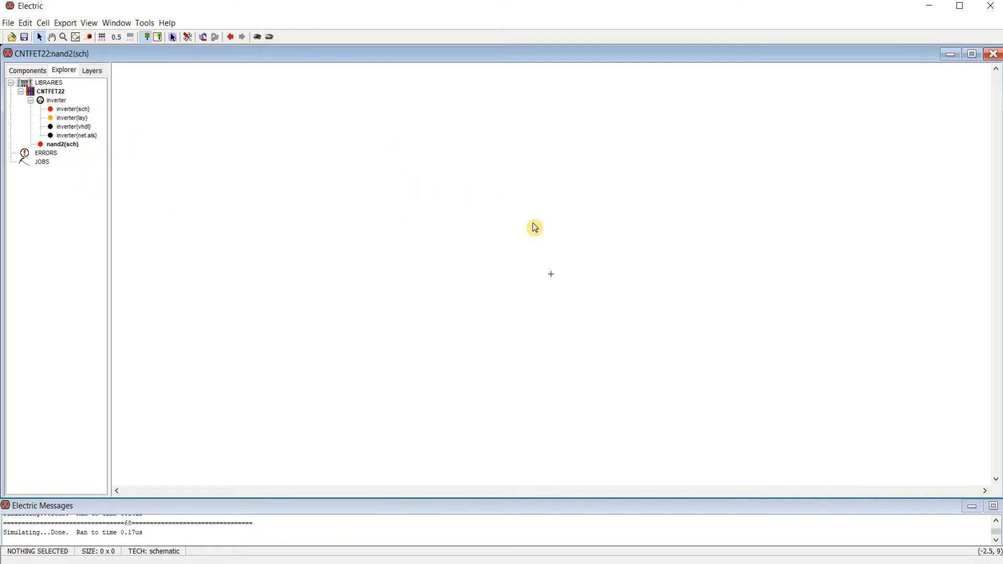
# - Place a carbon-nanotube pMOS transistor (pMOS CN) in the empty nand2 schematic
pyautogui.click(30, 72)
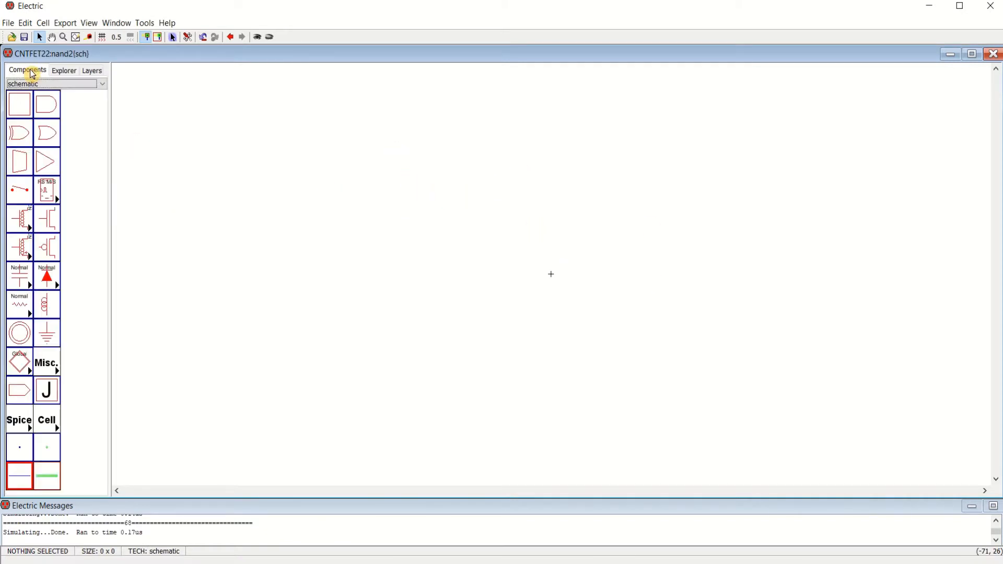
pyautogui.click(44, 244)
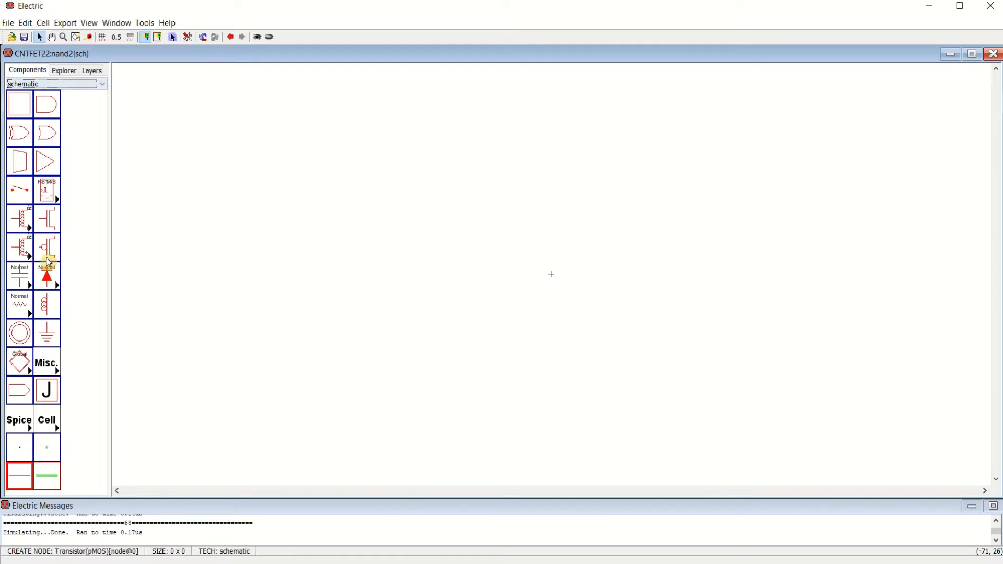
pyautogui.click(31, 234)
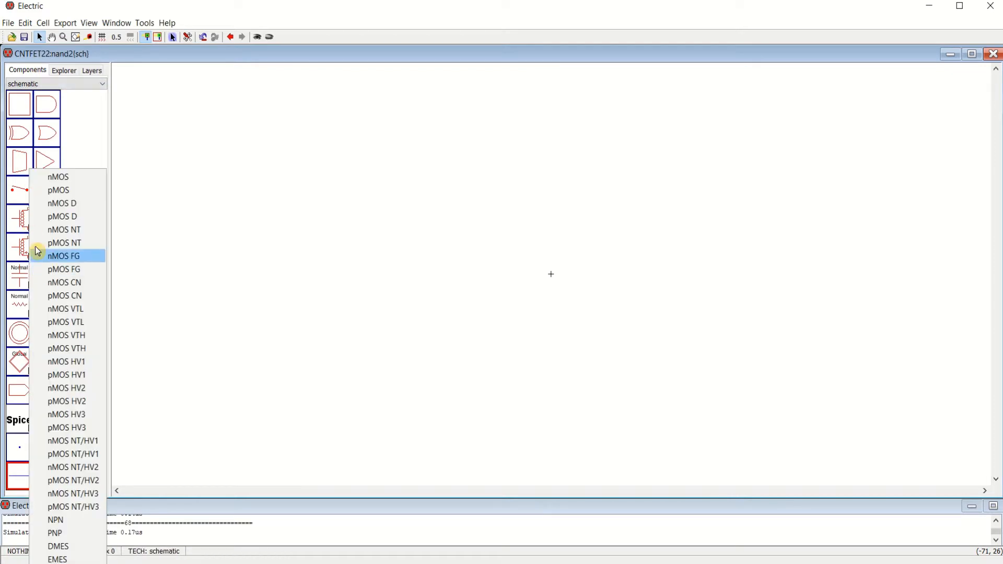
pyautogui.click(88, 300)
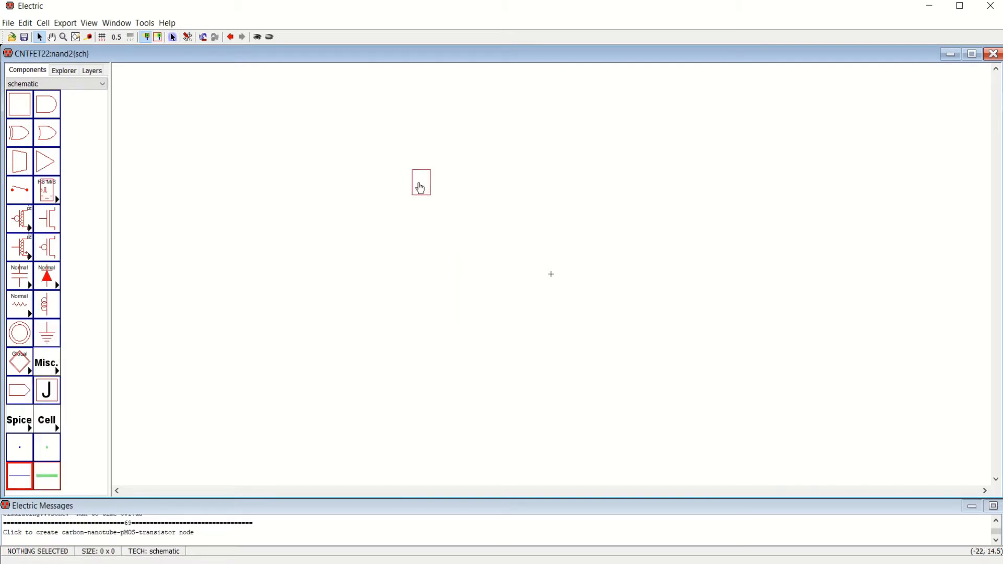
pyautogui.click(422, 183)
# - Move the pMOS CN transistor by (-3, 1.5) toward the upper left of the schematic
pyautogui.click(117, 23)
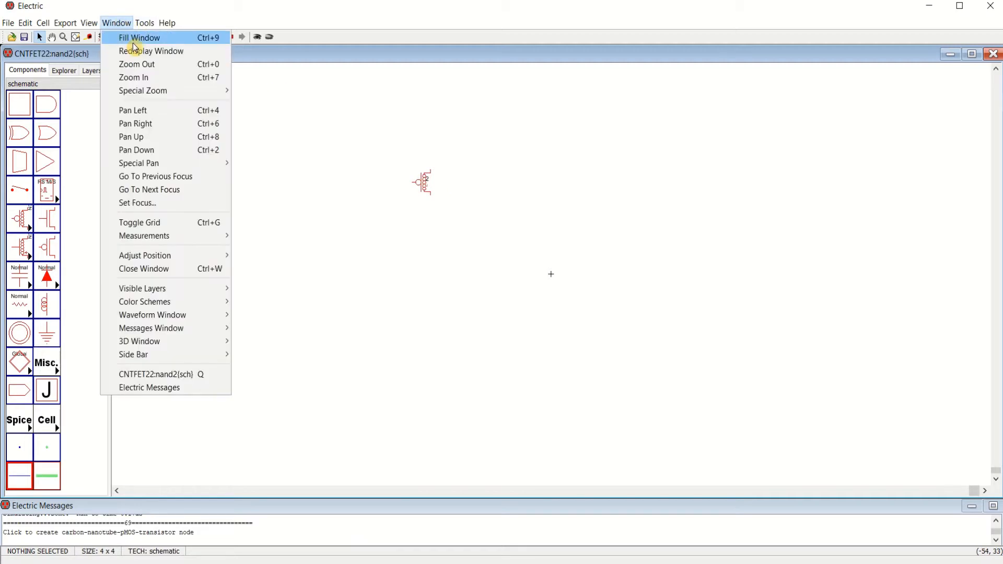
pyautogui.click(134, 36)
pyautogui.keyDown('ctrl'); pyautogui.scroll(-3, 605, 259); pyautogui.keyUp('ctrl')
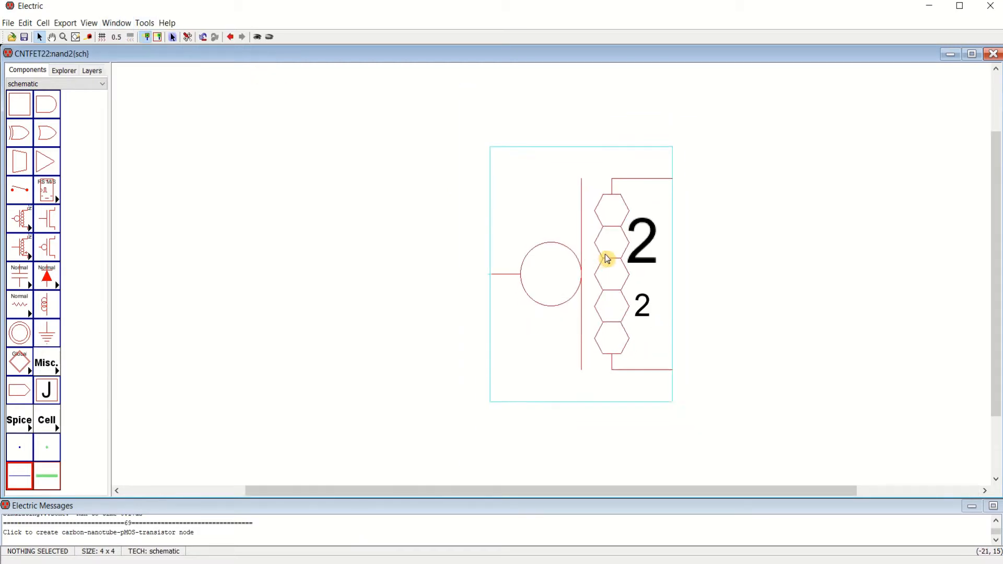
pyautogui.click(578, 274)
pyautogui.moveTo(578, 274); pyautogui.dragTo(452, 208)
pyautogui.keyDown('ctrl'); pyautogui.scroll(-2, 474, 219); pyautogui.keyUp('ctrl')
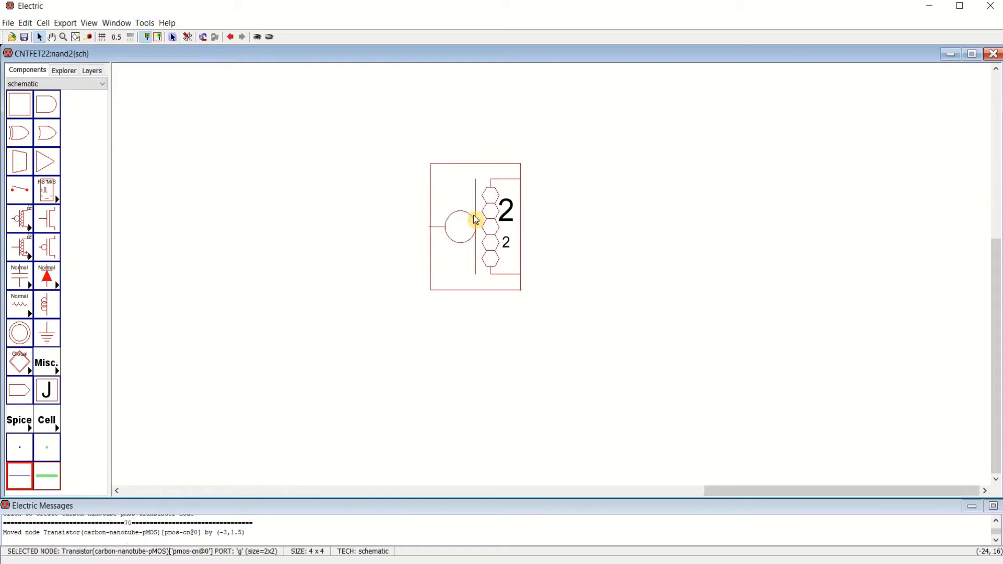
pyautogui.click(629, 251)
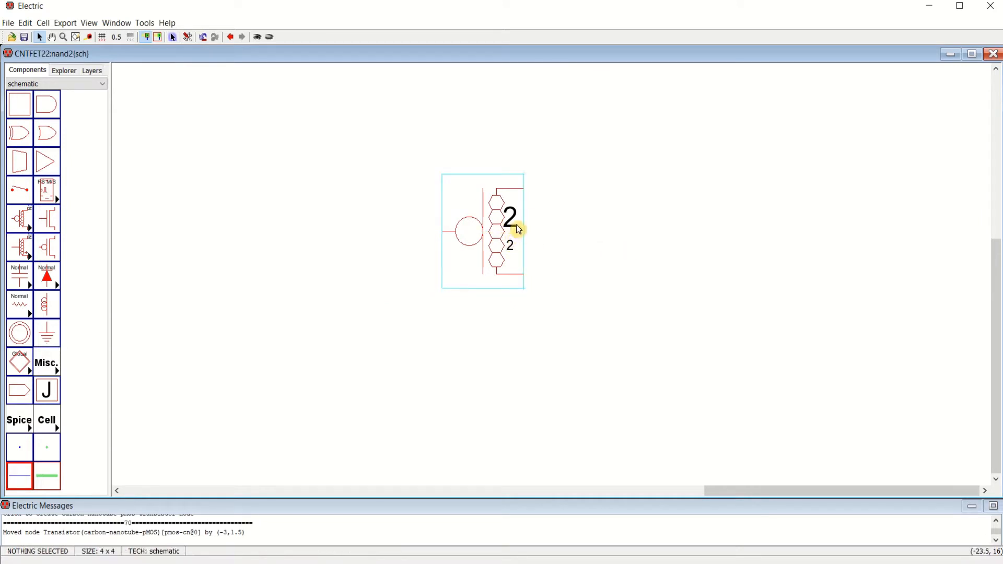
# - Set the pMOS CN transistor's width to 4 and length to 6
pyautogui.doubleClick(491, 230)
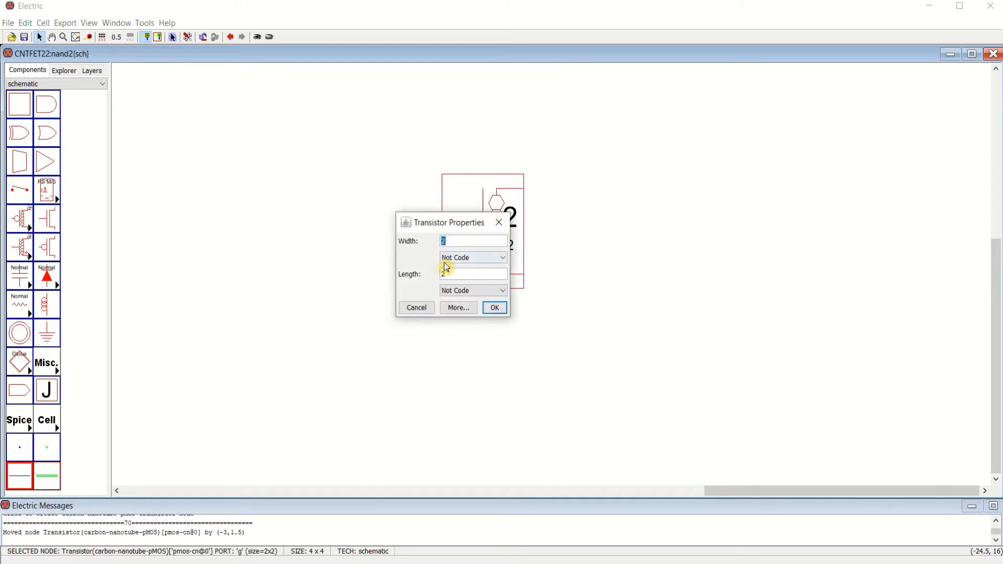
pyautogui.write('4')
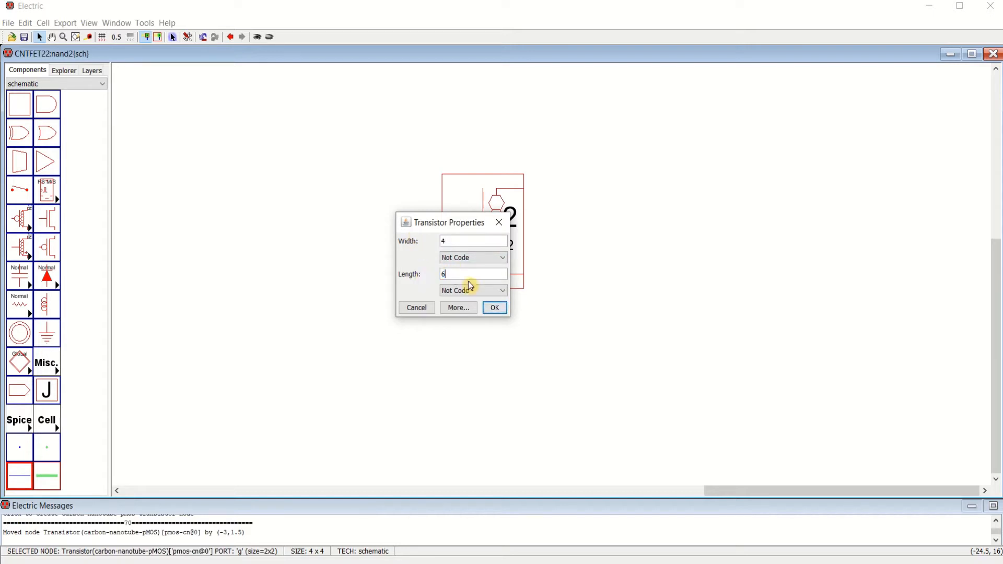
pyautogui.click(495, 311)
pyautogui.click(449, 273)
pyautogui.click(495, 311)
pyautogui.click(549, 264)
# - Duplicate the pMOS CN transistor and place the copy 7 units to its right at the same height
pyautogui.click(486, 246)
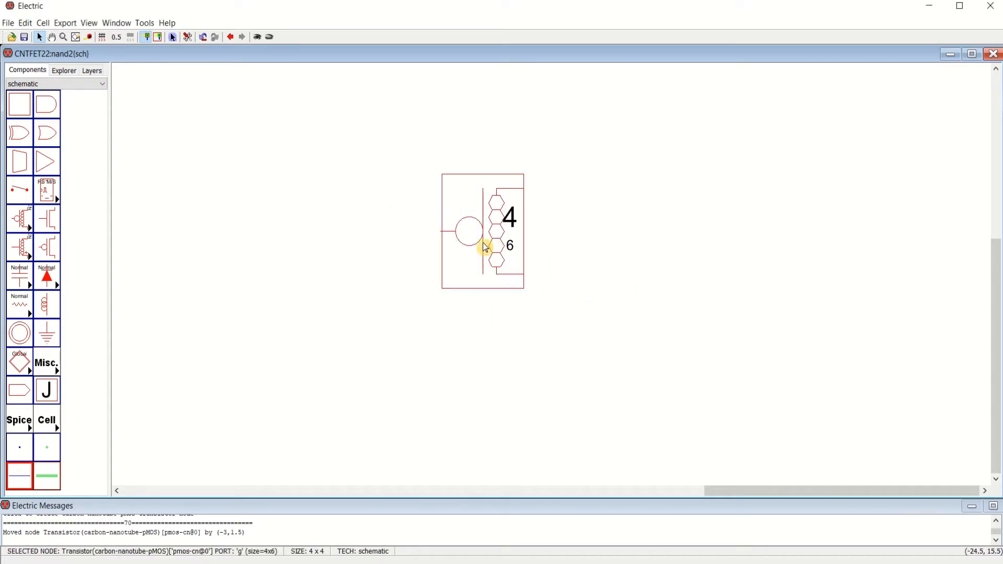
pyautogui.click(598, 268)
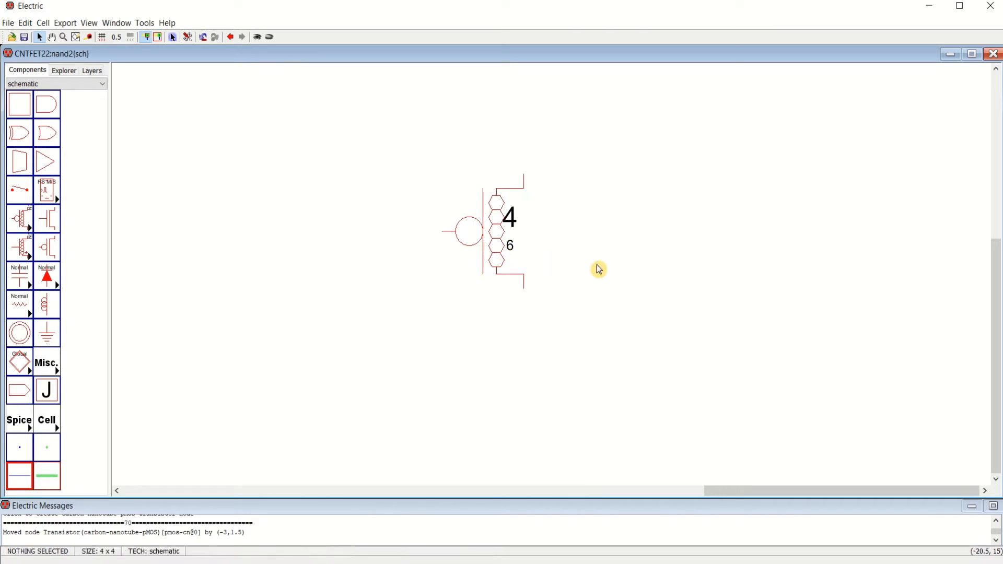
pyautogui.hotkey('ctrl', 'v')
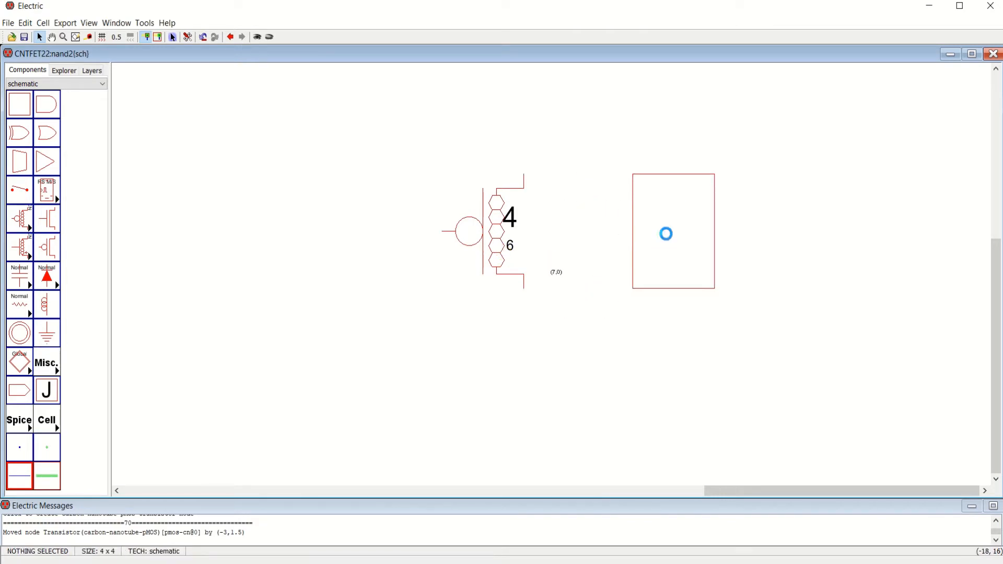
pyautogui.click(666, 234)
pyautogui.click(818, 292)
pyautogui.keyDown('ctrl'); pyautogui.scroll(-2, 785, 294); pyautogui.keyUp('ctrl')
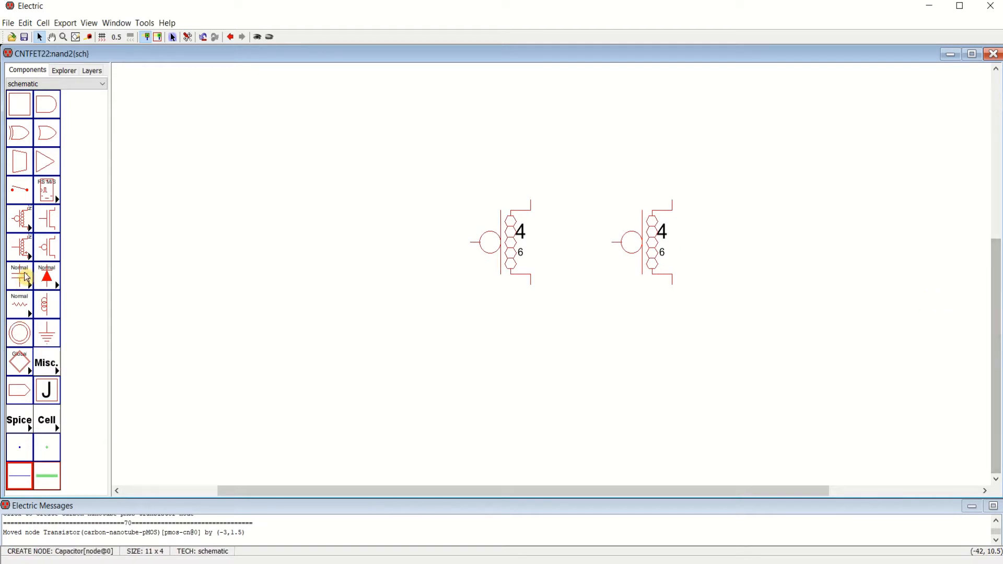
# - Place a carbon-nanotube nMOS transistor (nMOS CN) directly below the right pMOS transistor
pyautogui.click(31, 234)
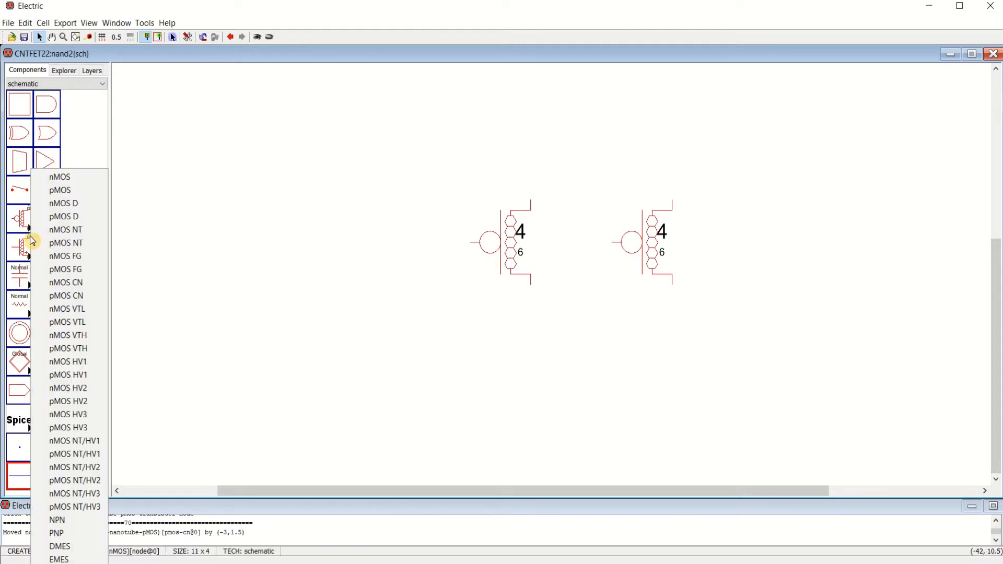
pyautogui.click(91, 287)
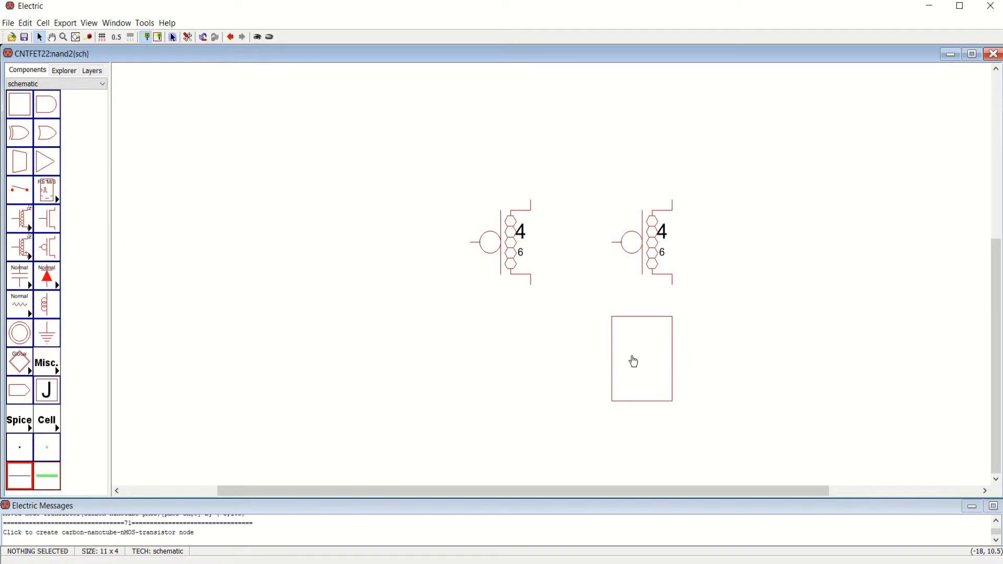
pyautogui.click(638, 379)
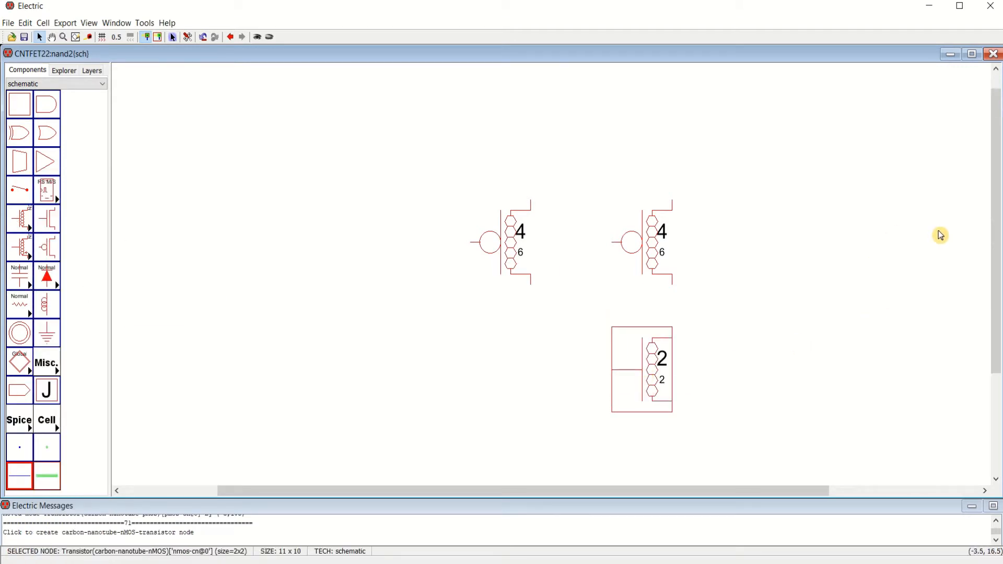
pyautogui.moveTo(998, 215); pyautogui.dragTo(895, 313)
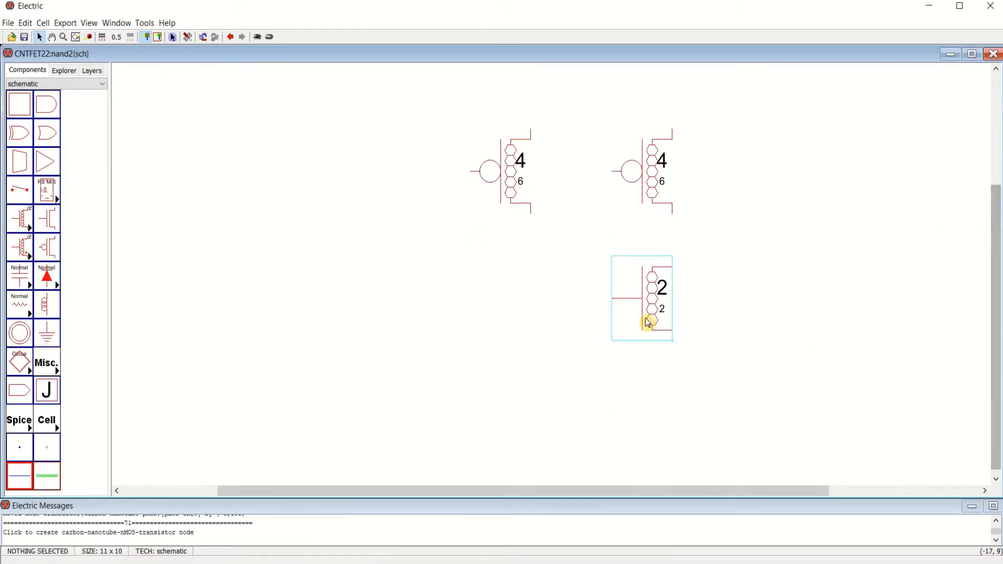
# - Set the nMOS CN transistor's width to 4 and length to 6
pyautogui.doubleClick(627, 313)
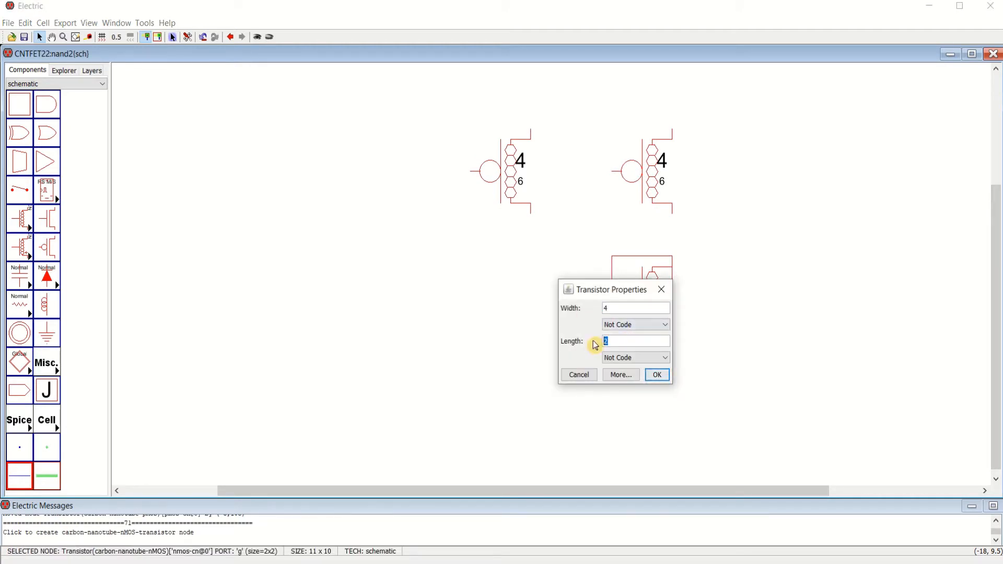
pyautogui.click(658, 375)
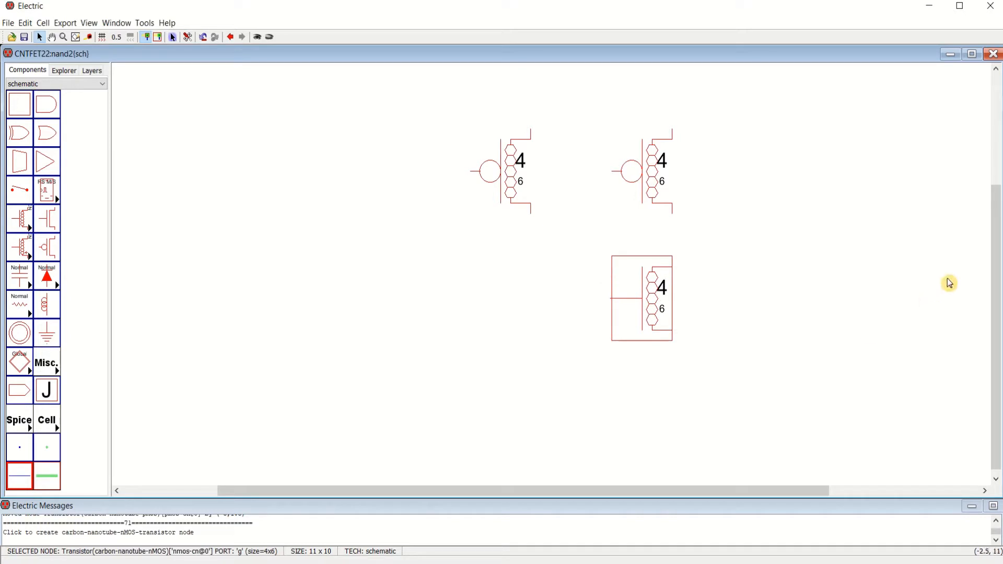
pyautogui.moveTo(996, 283); pyautogui.dragTo(992, 399)
pyautogui.click(778, 369)
# - Duplicate the nMOS CN transistor and place the copy about 5.5 units directly below it
pyautogui.click(635, 298)
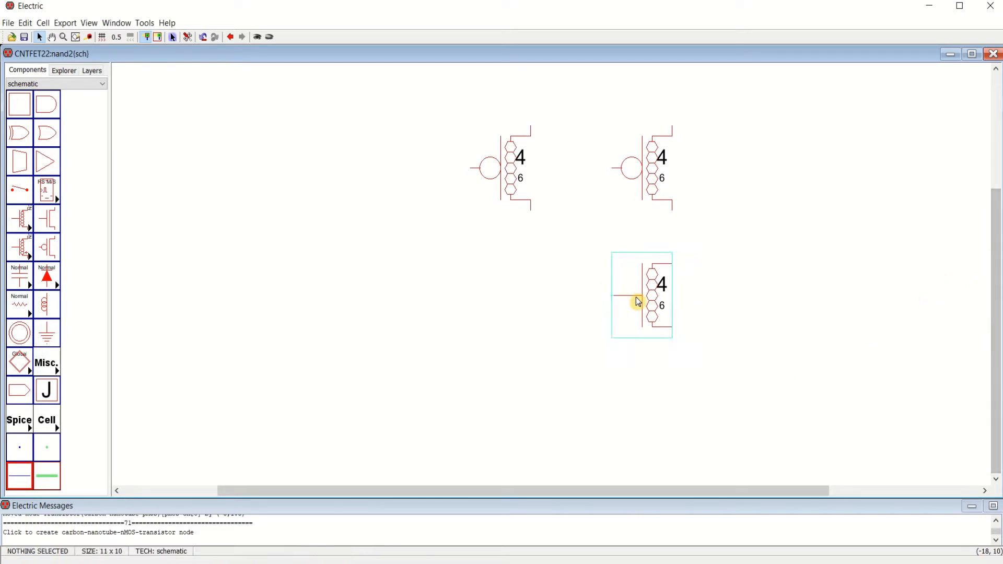
pyautogui.click(731, 347)
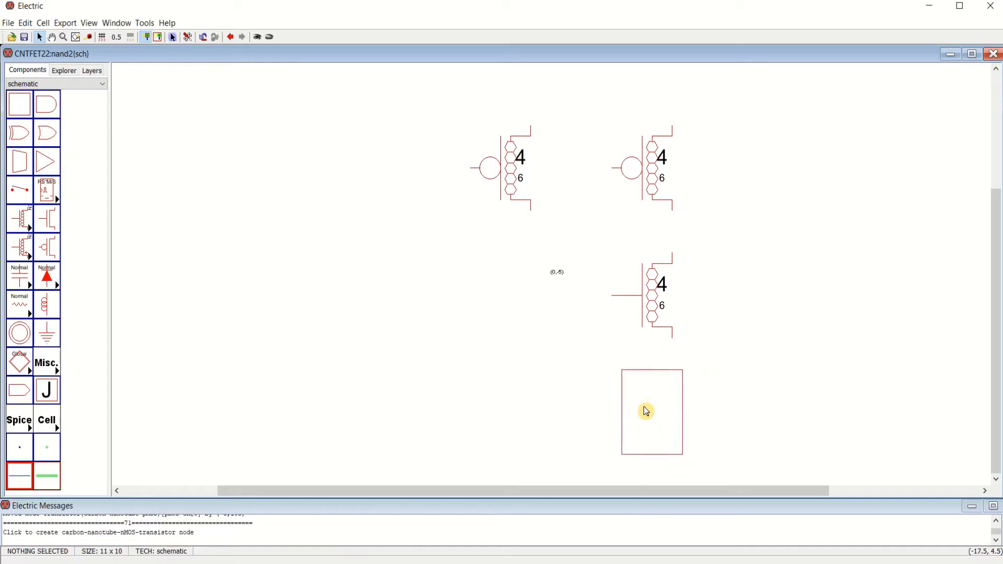
pyautogui.click(637, 412)
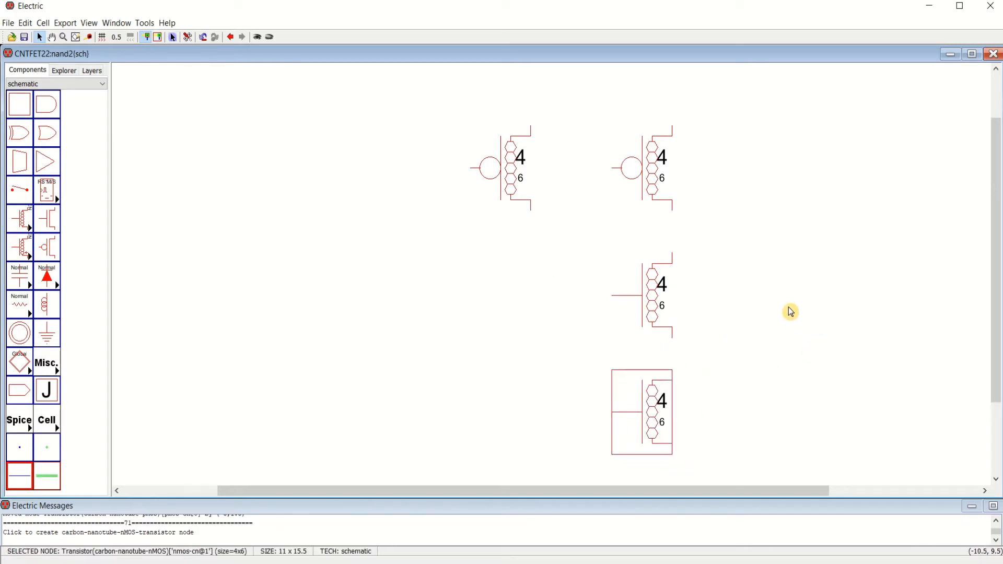
# - Wire the upper terminals of the two pMOS transistors together with a horizontal wire running above them
pyautogui.hotkey('ctrl', '9')
pyautogui.click(700, 178)
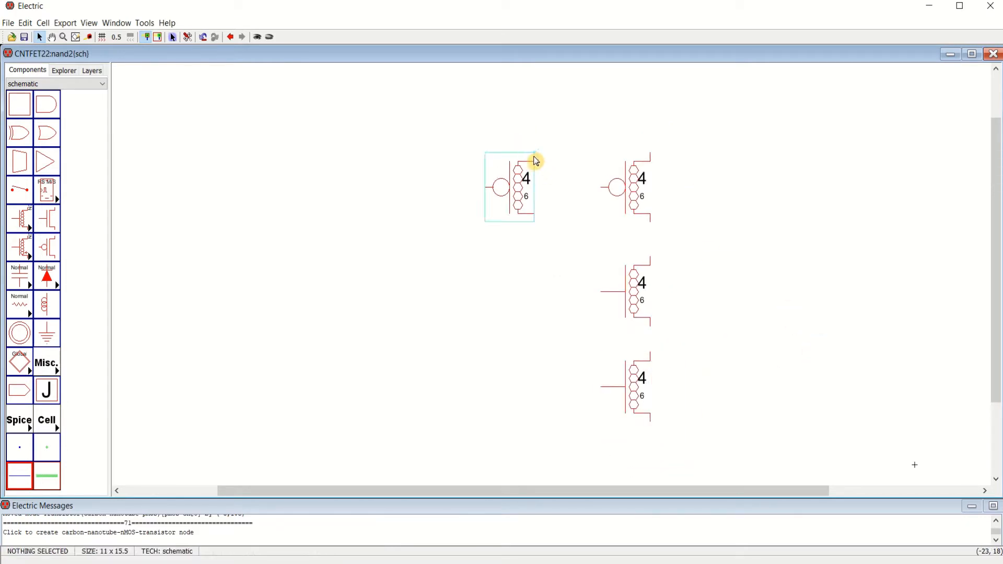
pyautogui.click(536, 159)
pyautogui.rightClick(535, 136)
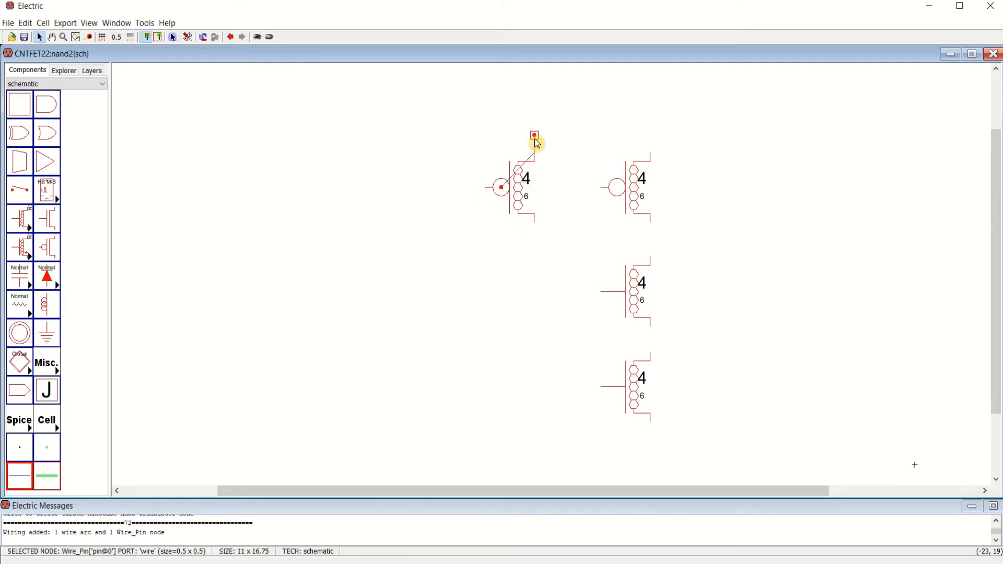
pyautogui.rightClick(651, 137)
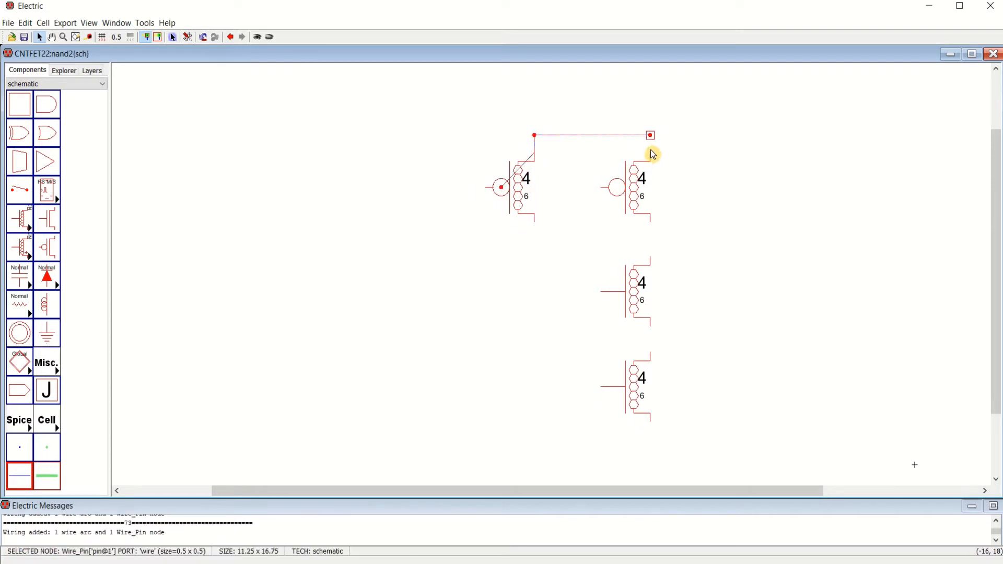
pyautogui.click(713, 163)
# - Place a Power symbol centred above the wire joining the two pMOS transistors
pyautogui.click(18, 337)
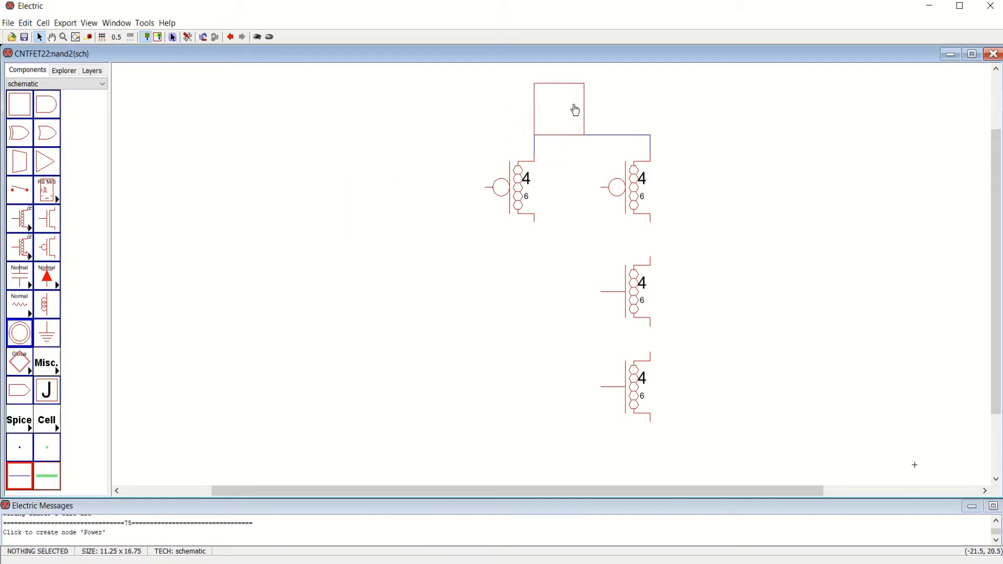
pyautogui.click(592, 91)
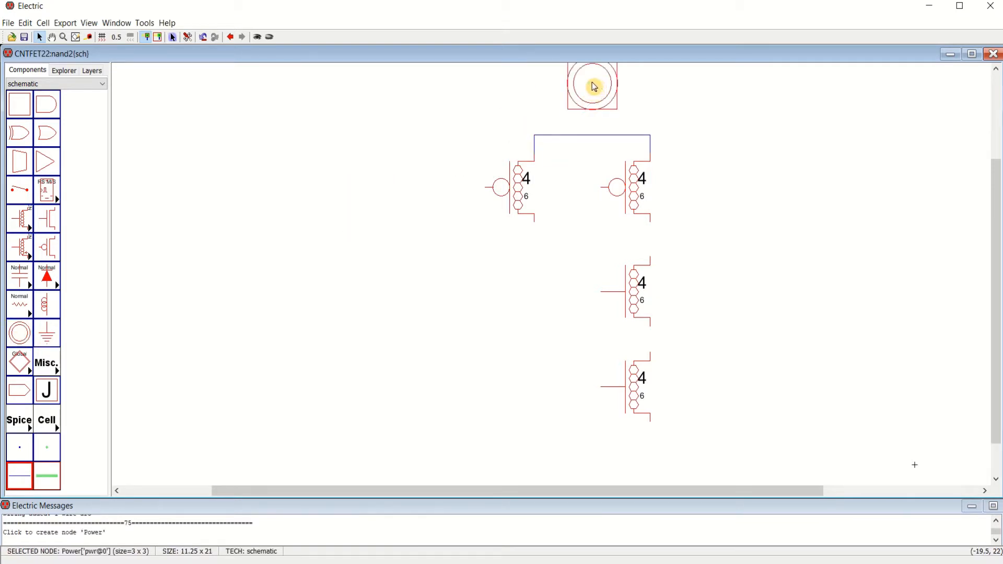
# - Try to wire the Power symbol to the horizontal wire joining the pMOS transistors, and delete that connecting wire
pyautogui.click(594, 86)
pyautogui.rightClick(595, 137)
pyautogui.click(720, 163)
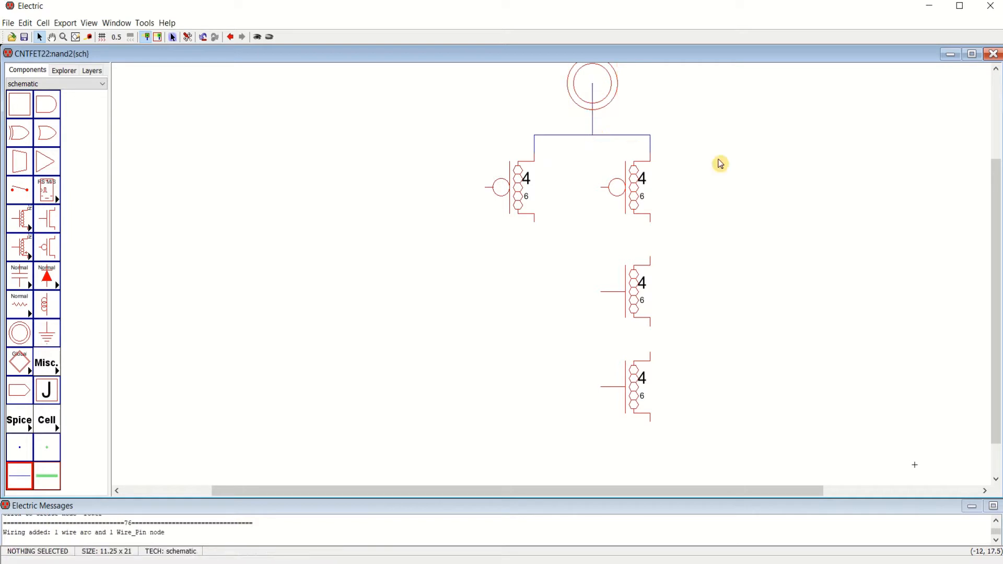
pyautogui.click(593, 125)
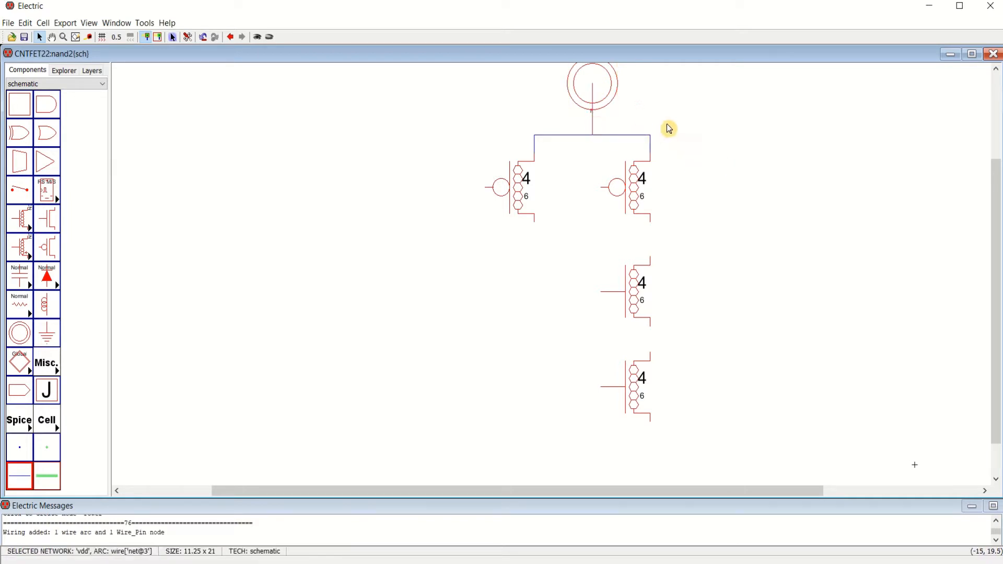
pyautogui.press('Delete')
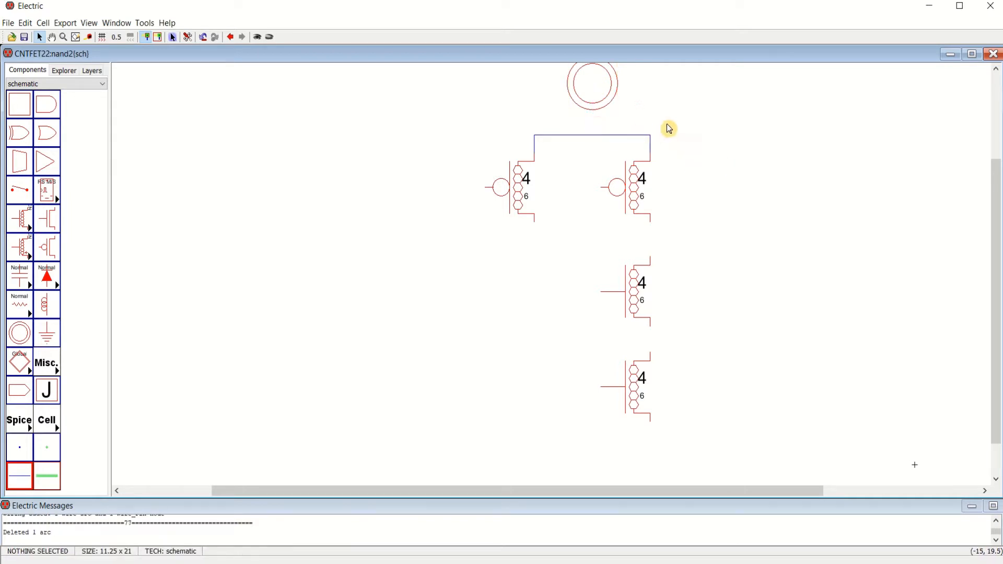
# - Wire the Power symbol straight down to the middle of the horizontal wire joining the two pMOS transistors
pyautogui.click(595, 139)
pyautogui.rightClick(592, 88)
pyautogui.click(596, 159)
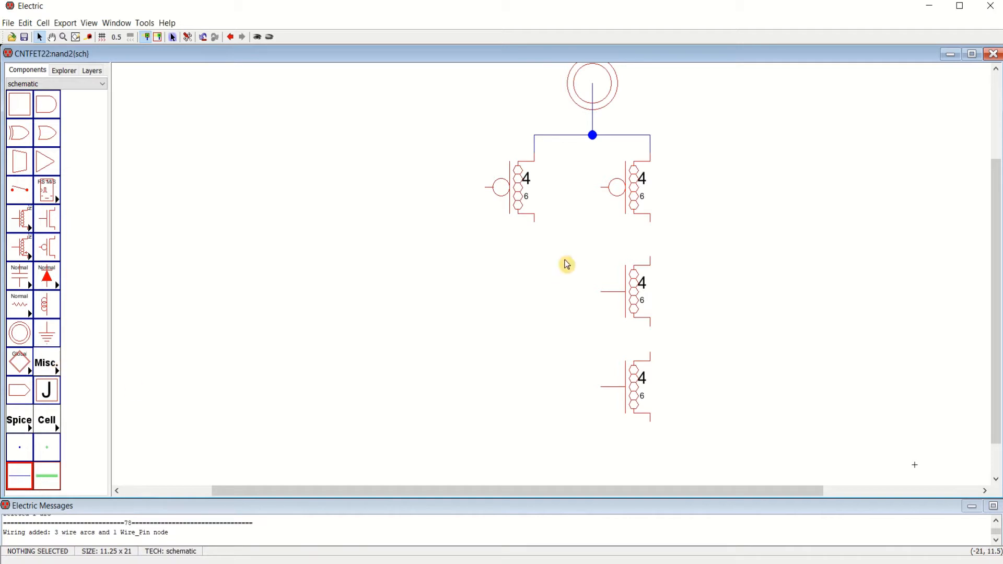
# - Wire the lower terminals of the two pMOS transistors together with a horizontal wire running below them
pyautogui.click(536, 225)
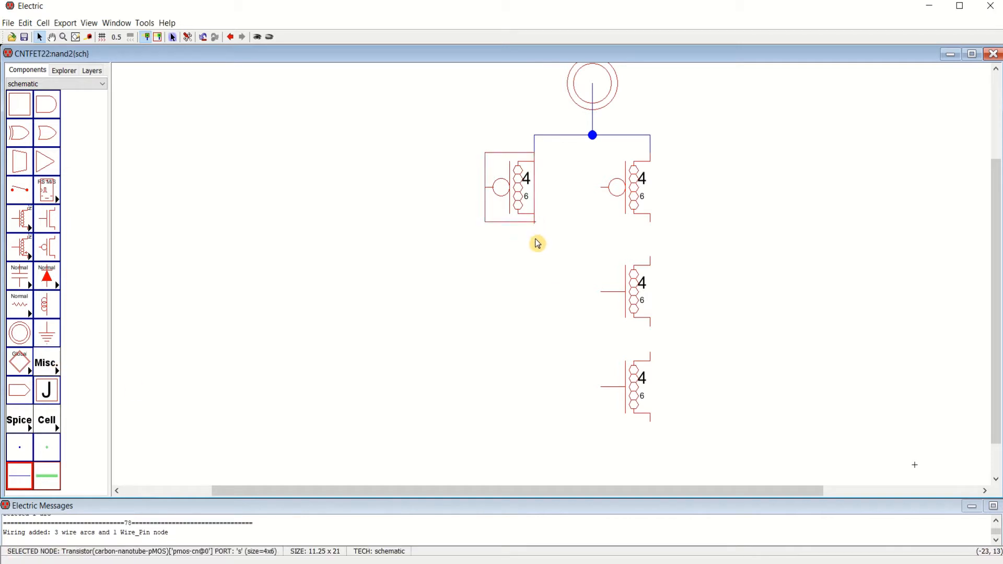
pyautogui.rightClick(537, 245)
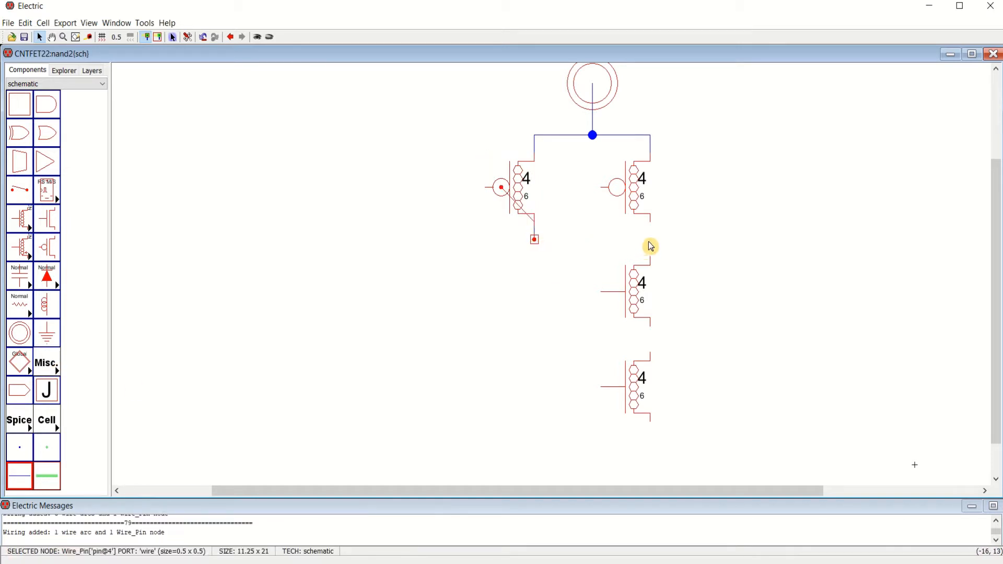
pyautogui.rightClick(651, 243)
pyautogui.rightClick(653, 228)
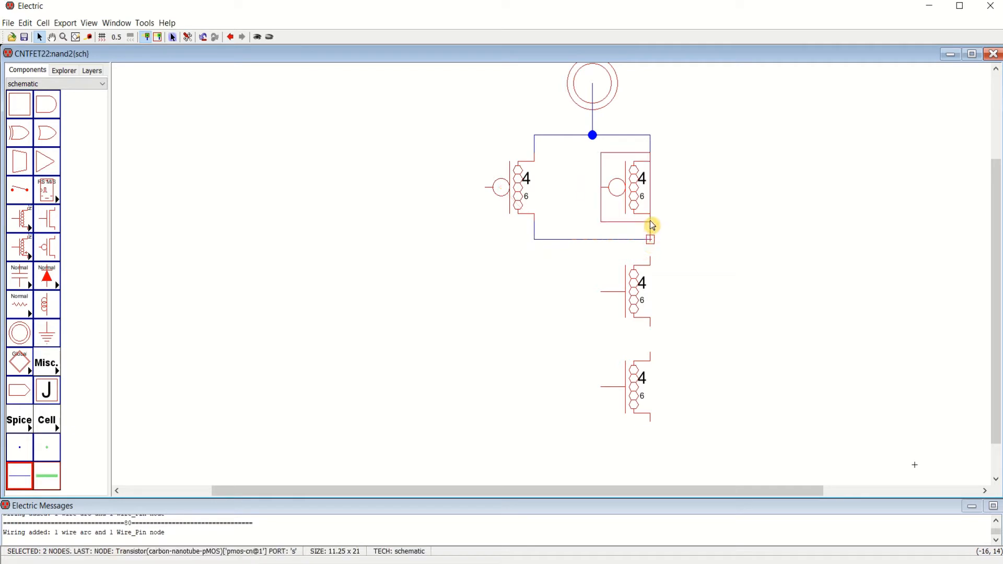
pyautogui.click(702, 241)
# - Wire the upper nMOS transistor's top terminal to the corner of the wire below the right-hand pMOS transistor
pyautogui.click(652, 259)
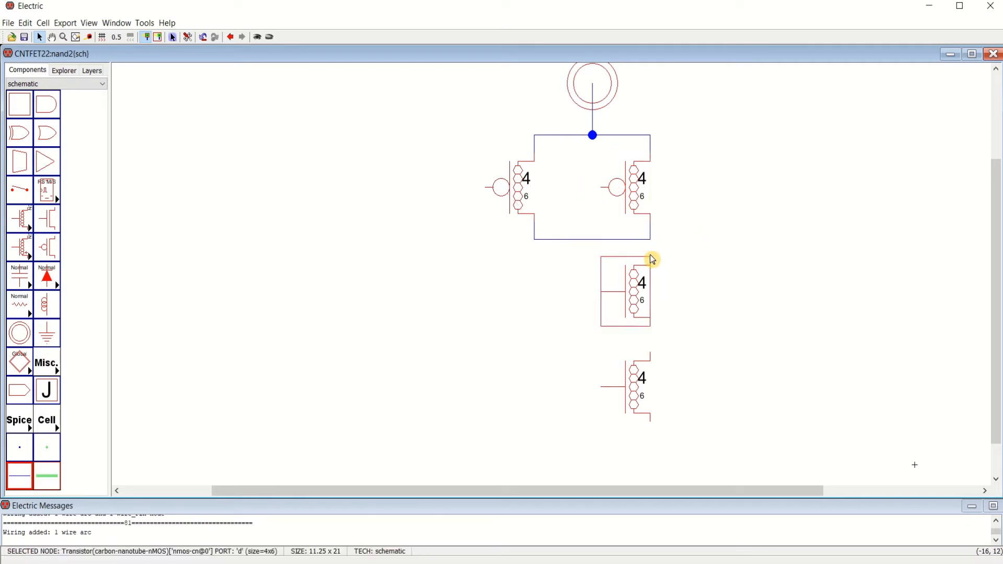
pyautogui.rightClick(652, 246)
pyautogui.click(695, 249)
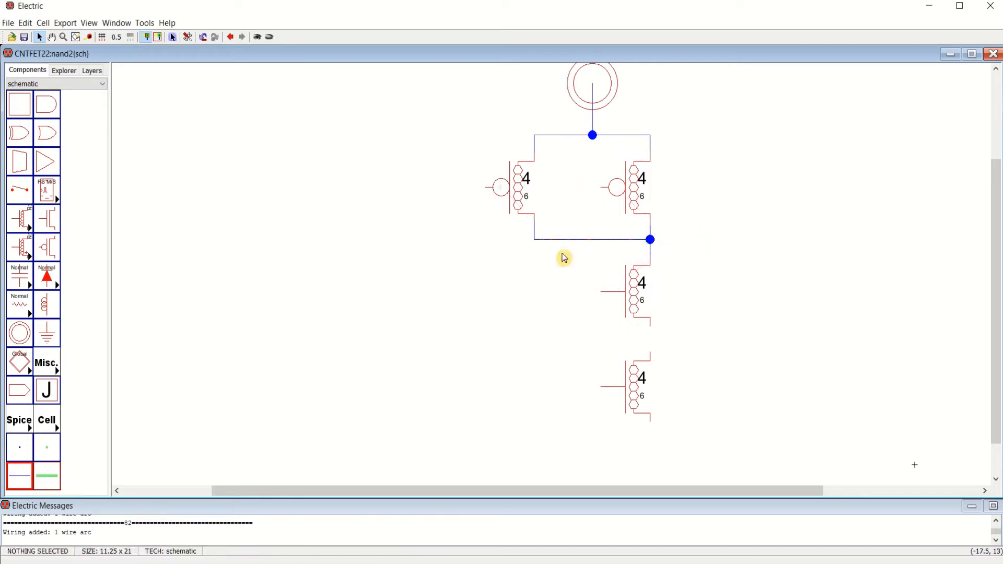
# - Place an Off-Page connector to the right of the pMOS–nMOS junction and wire it to that junction
pyautogui.click(19, 390)
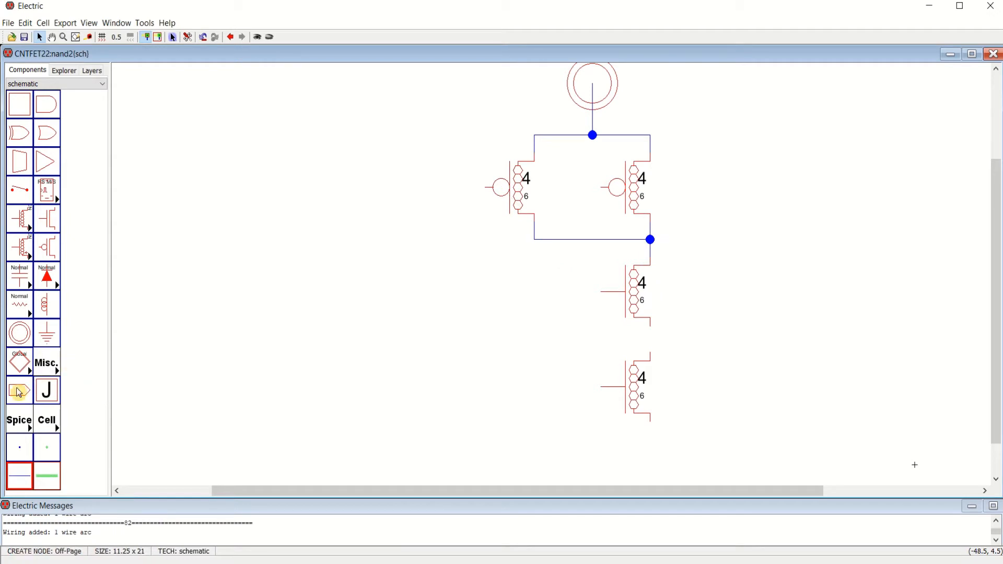
pyautogui.click(768, 242)
pyautogui.click(736, 245)
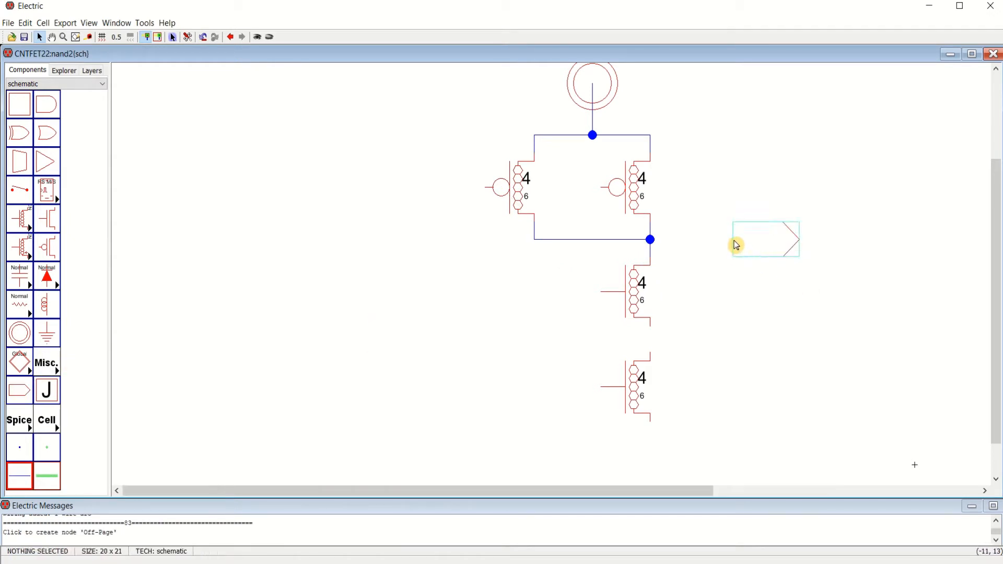
pyautogui.rightClick(651, 240)
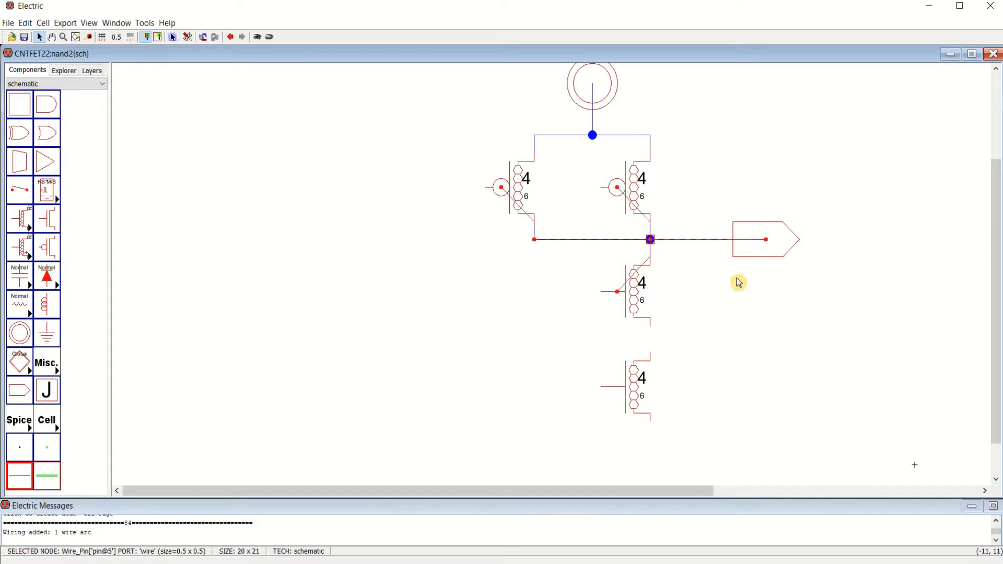
pyautogui.click(738, 282)
# - Create an export named Y_NAND with the output characteristic on the Off-Page connector's pointed end
pyautogui.click(802, 250)
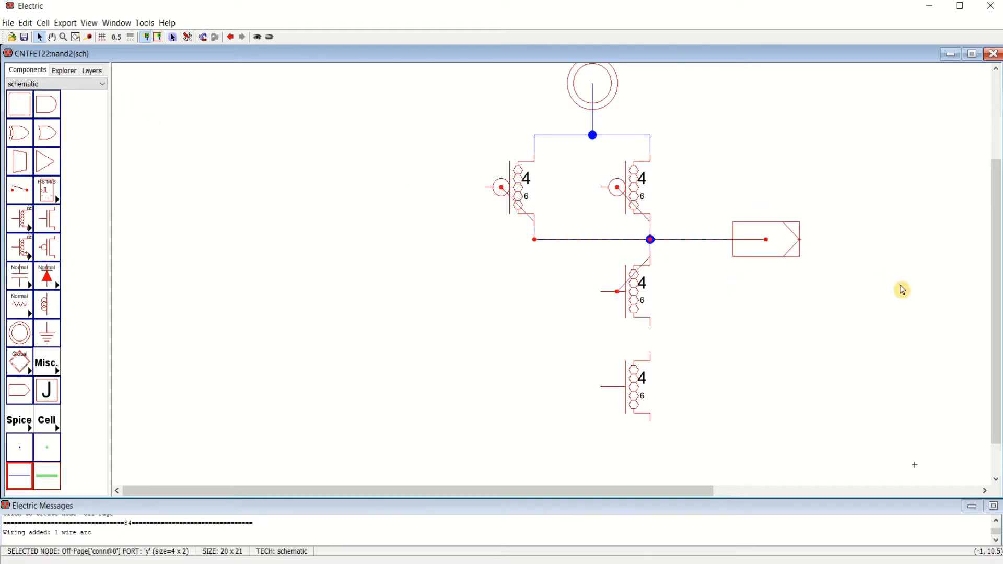
pyautogui.click(899, 289)
pyautogui.click(784, 237)
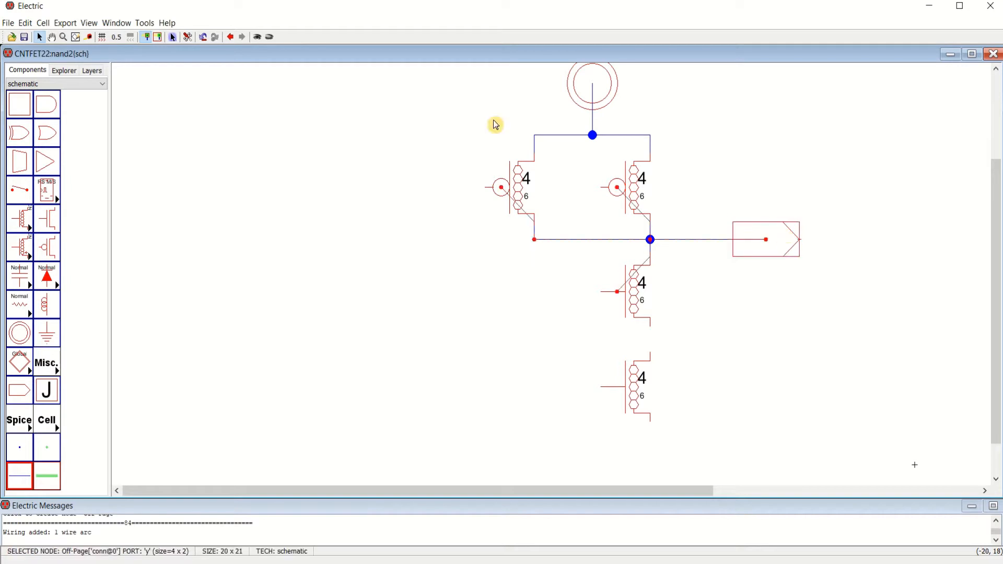
pyautogui.click(67, 24)
pyautogui.click(99, 38)
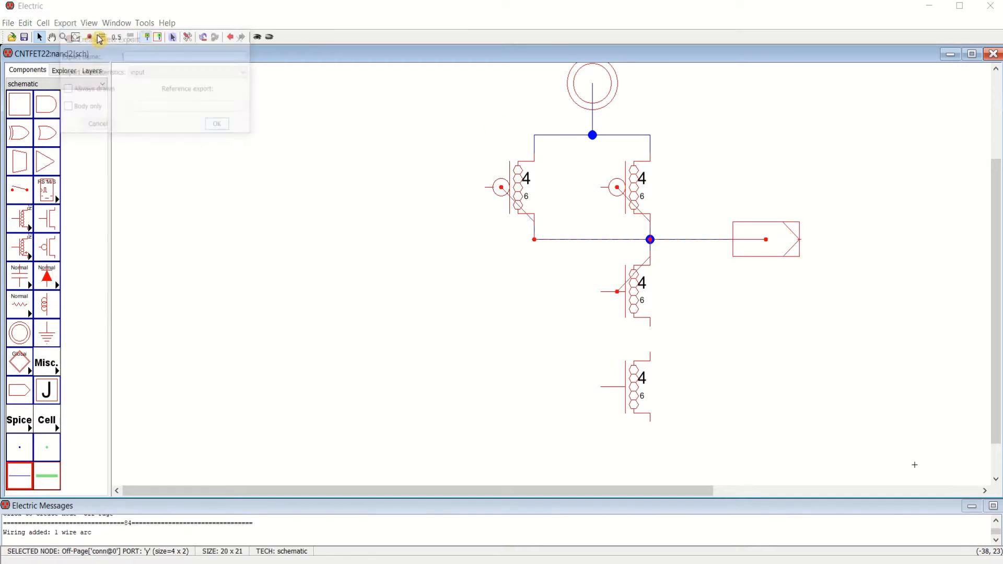
pyautogui.click(172, 73)
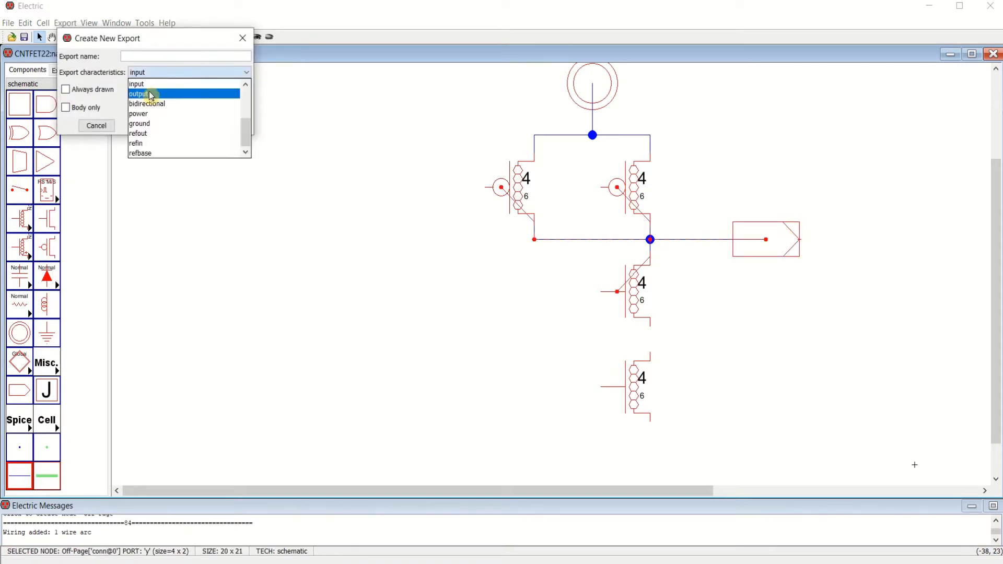
pyautogui.click(151, 95)
pyautogui.click(154, 56)
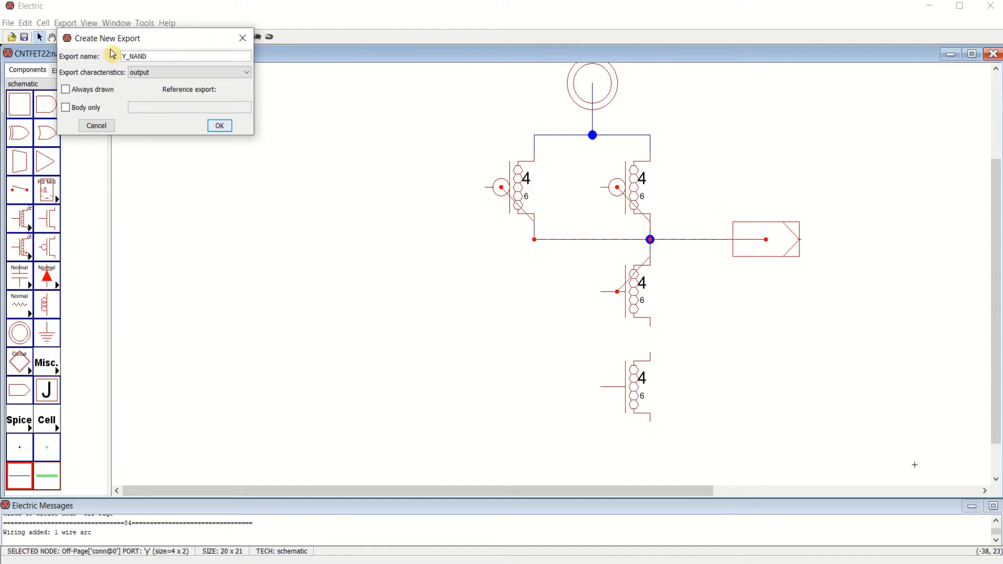
pyautogui.click(220, 128)
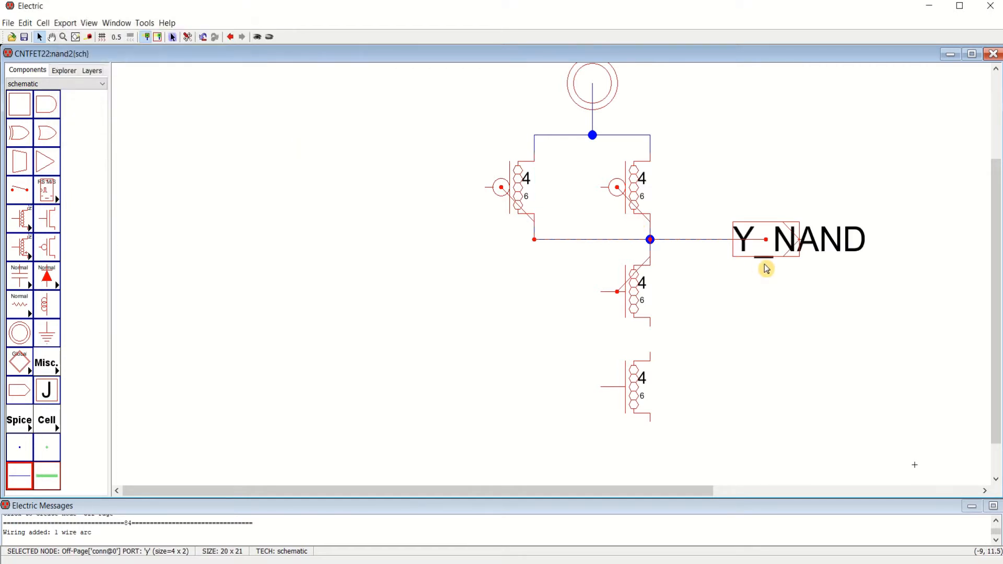
pyautogui.click(535, 340)
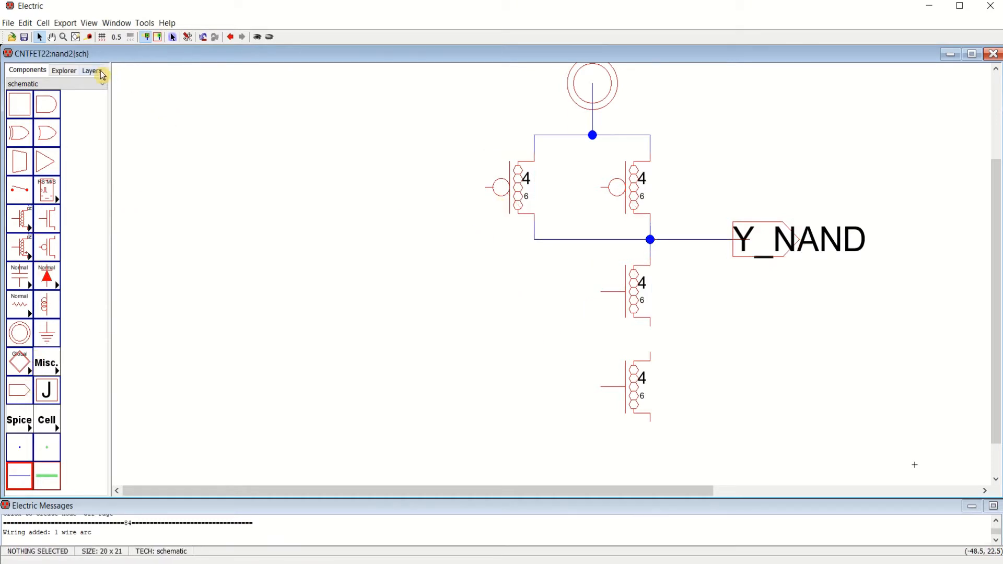
# - Draw a wire about 2.5 units long leftward from the left pMOS transistor's gate and name it a
pyautogui.click(486, 190)
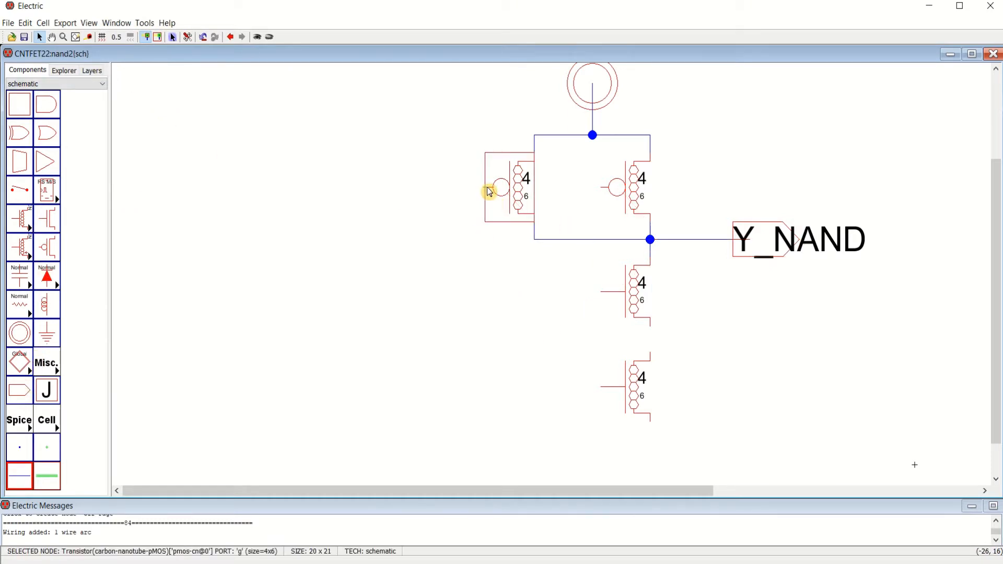
pyautogui.rightClick(443, 188)
pyautogui.click(454, 207)
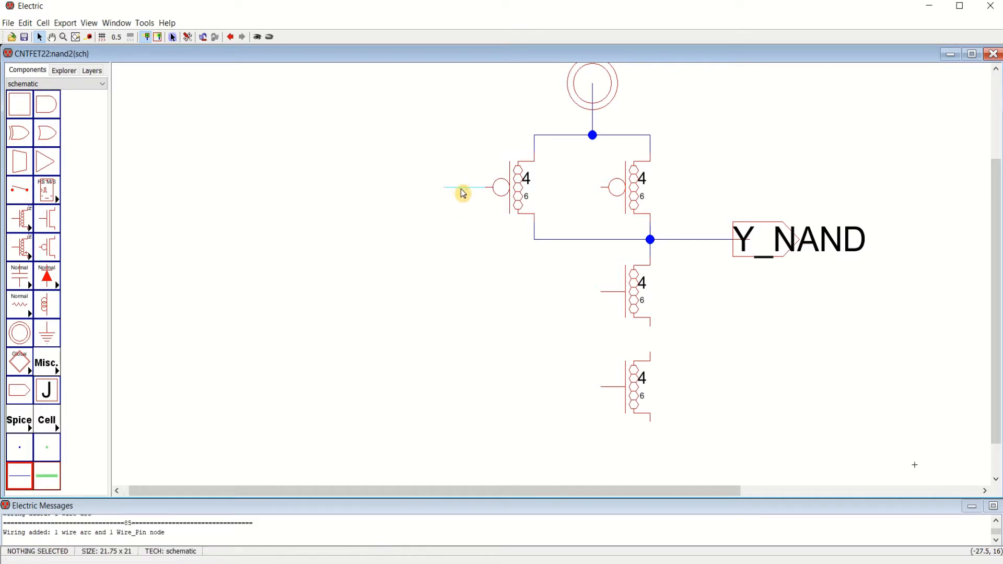
pyautogui.doubleClick(463, 188)
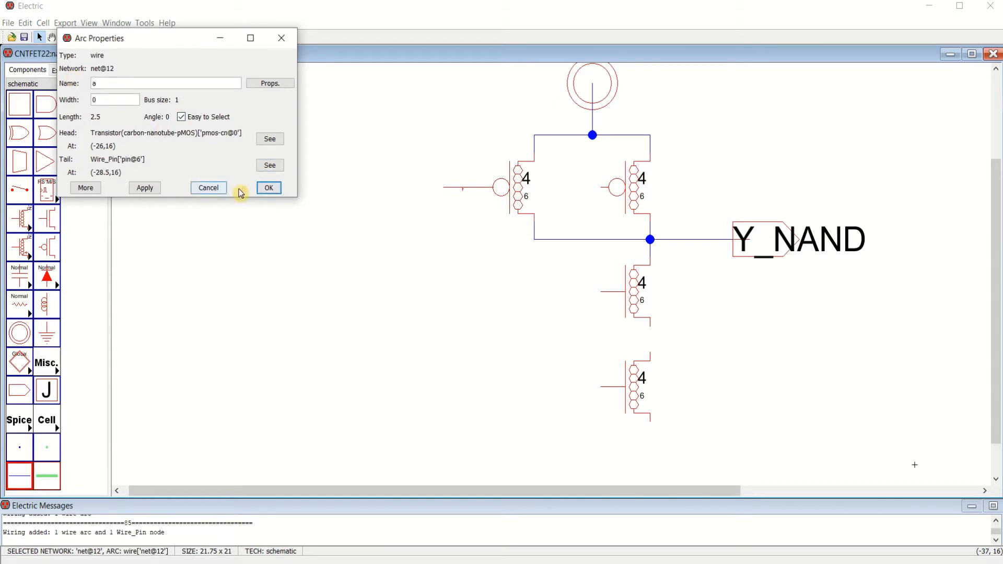
pyautogui.click(269, 188)
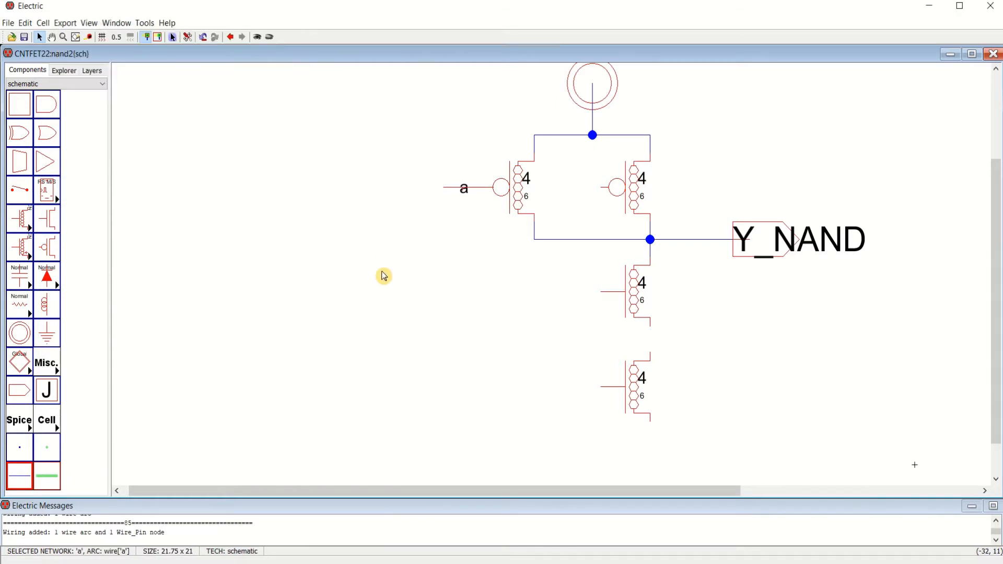
# - Draw a wire about 2.5 units long leftward from the right pMOS transistor's gate and name it b
pyautogui.click(600, 189)
pyautogui.rightClick(560, 185)
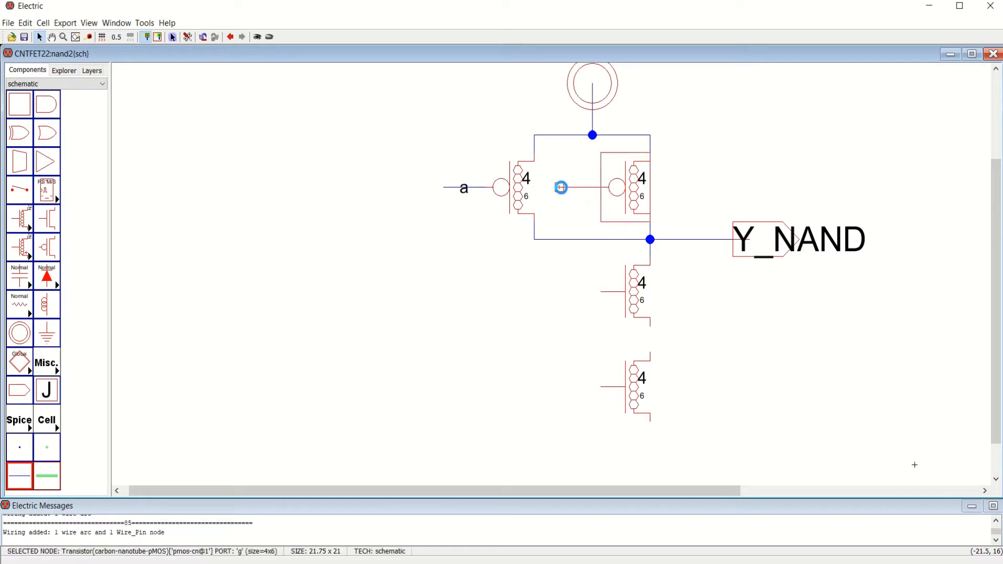
pyautogui.click(562, 199)
pyautogui.doubleClick(579, 189)
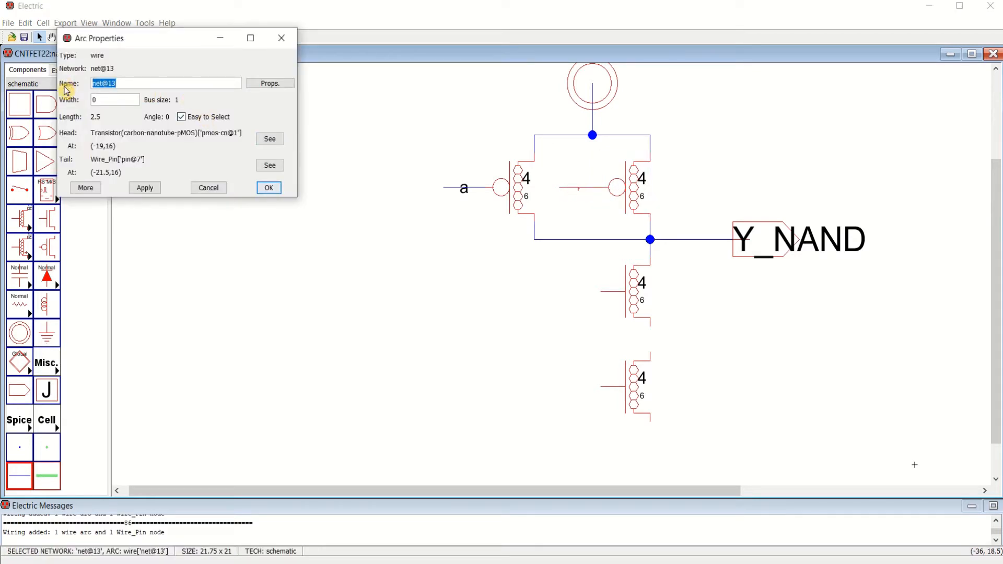
pyautogui.write('b')
pyautogui.click(268, 187)
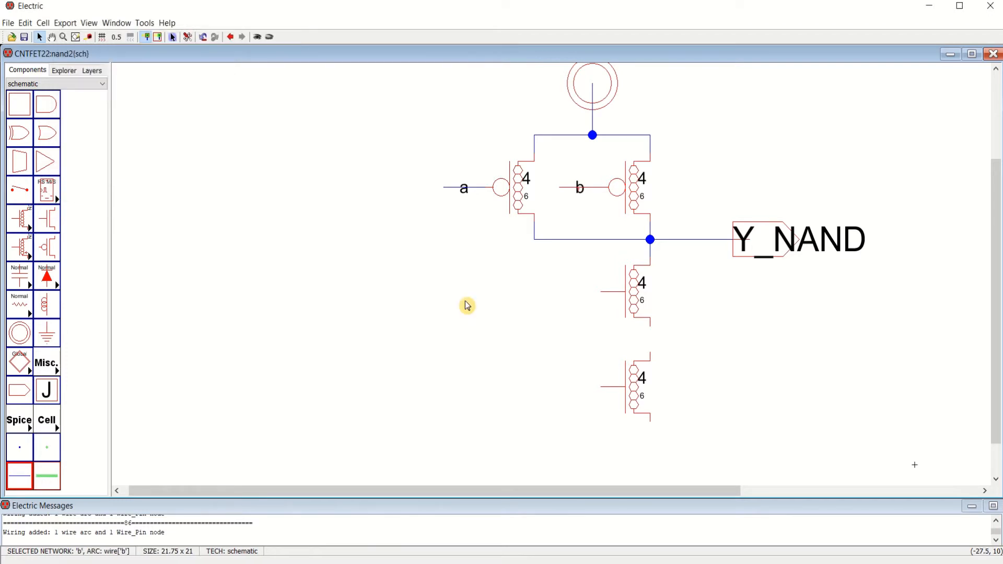
# - Draw a wire about 2 units long leftward from the upper nMOS transistor's gate and name it b
pyautogui.click(606, 293)
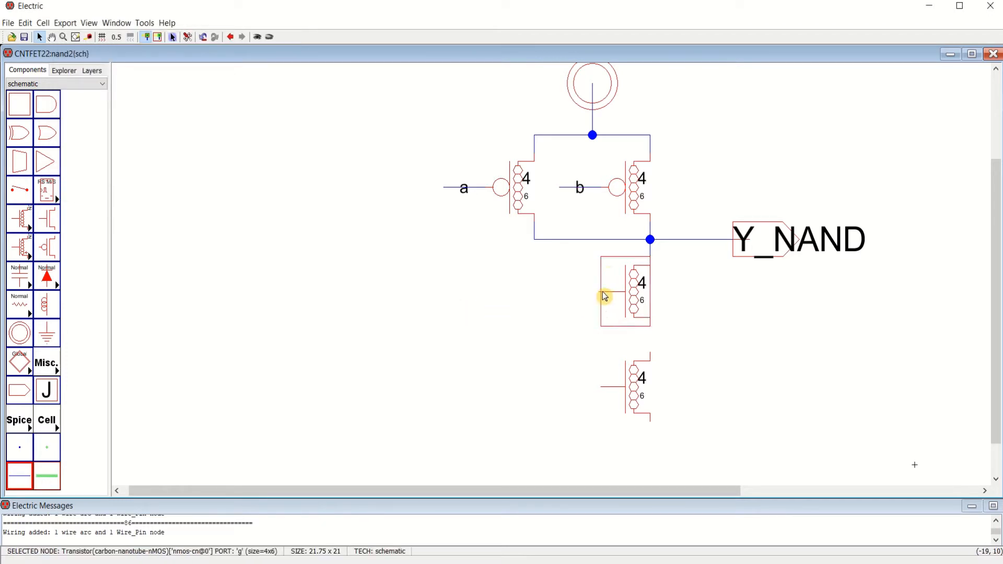
pyautogui.rightClick(567, 293)
pyautogui.click(564, 328)
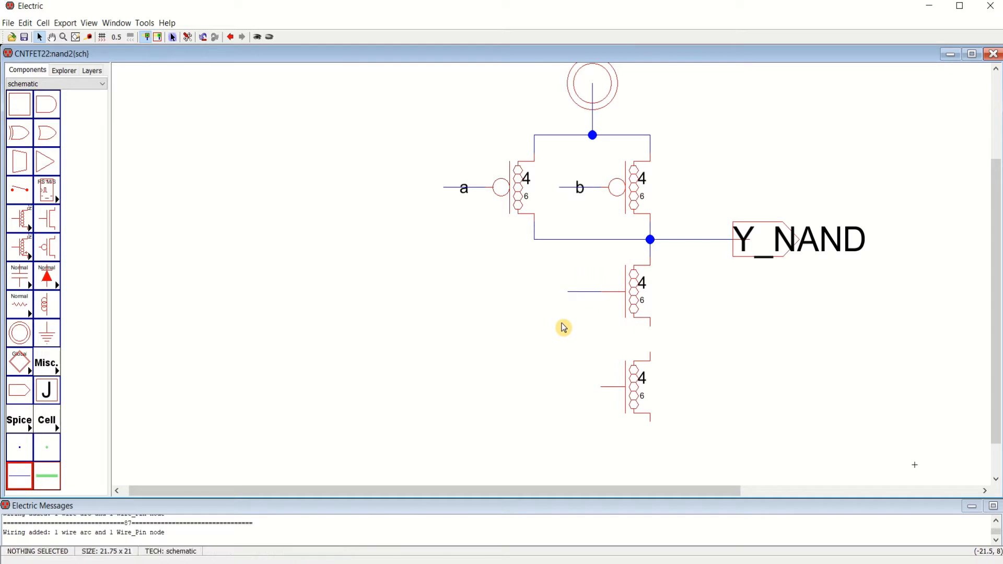
pyautogui.doubleClick(579, 293)
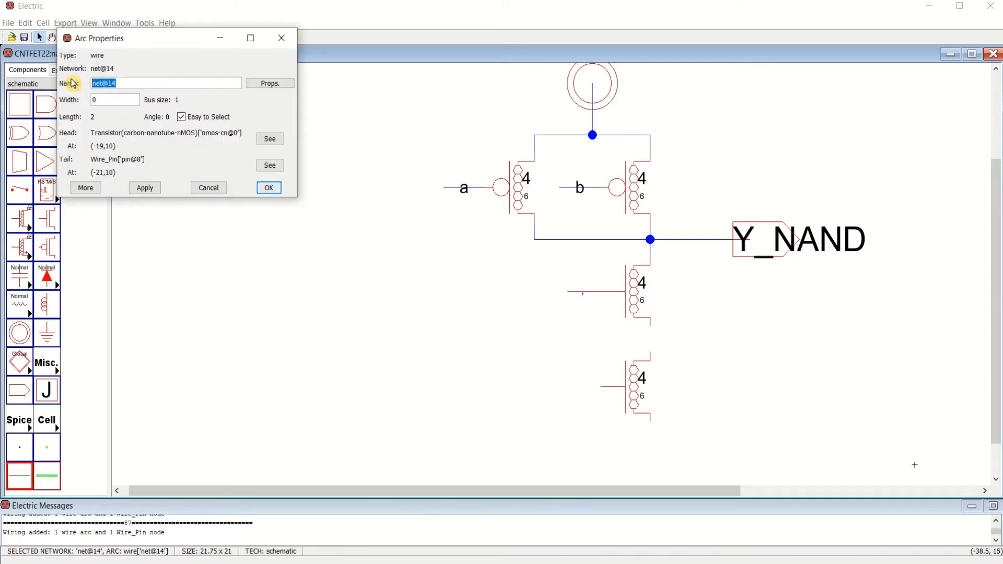
pyautogui.click(265, 189)
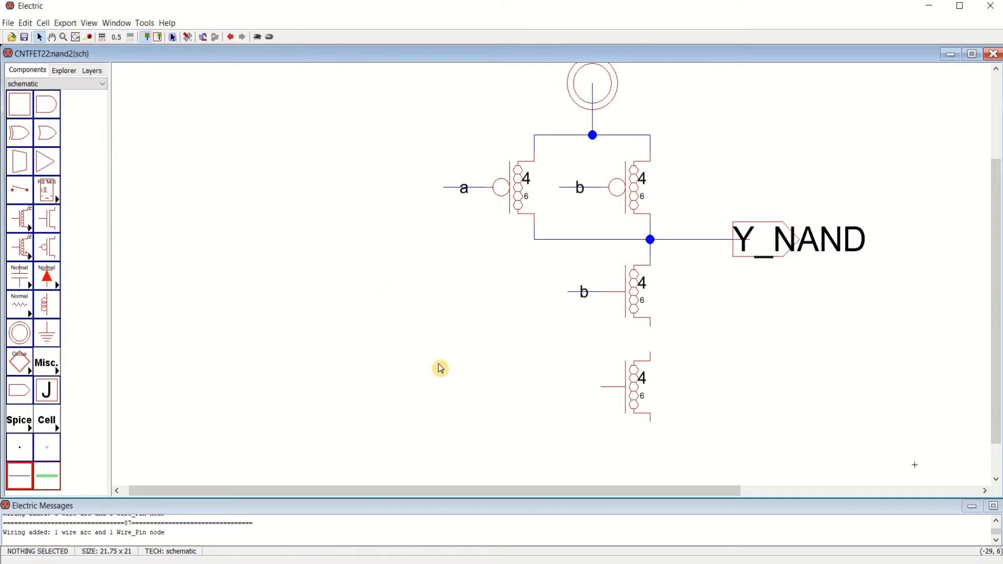
# - Draw a wire about 2.5 units long leftward from the lower nMOS transistor's gate and name it a
pyautogui.rightClick(558, 386)
pyautogui.click(566, 425)
pyautogui.doubleClick(583, 390)
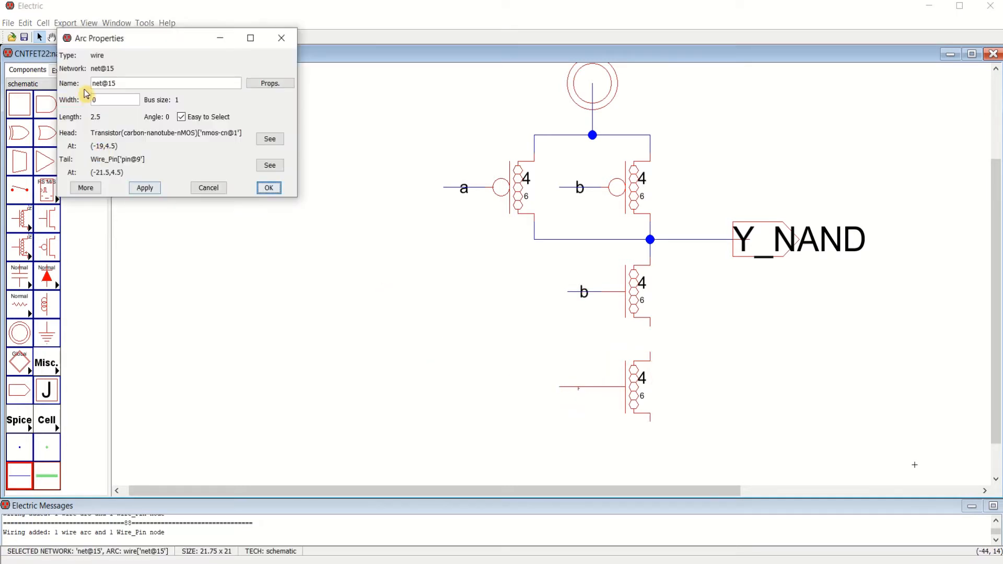
pyautogui.write('a')
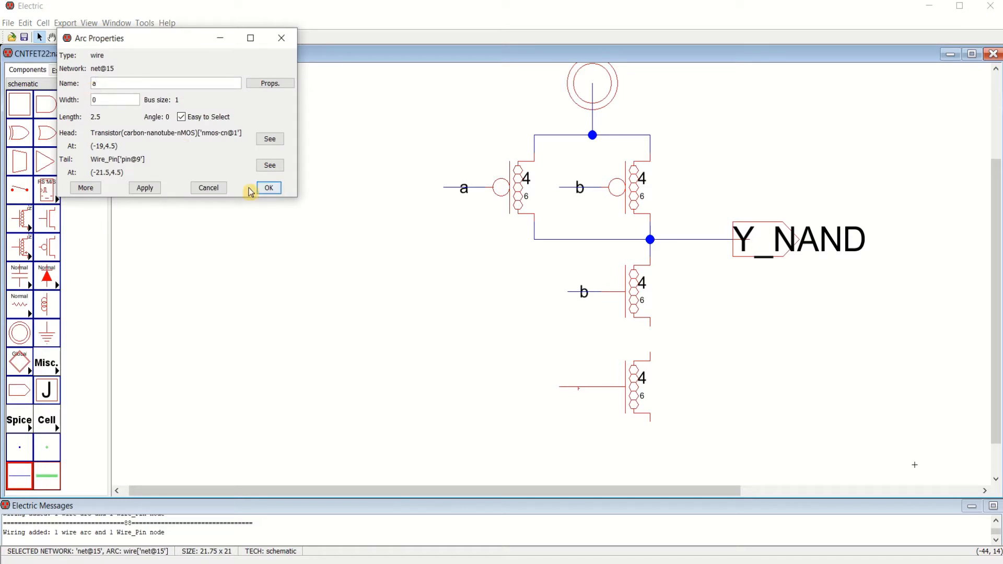
pyautogui.click(268, 188)
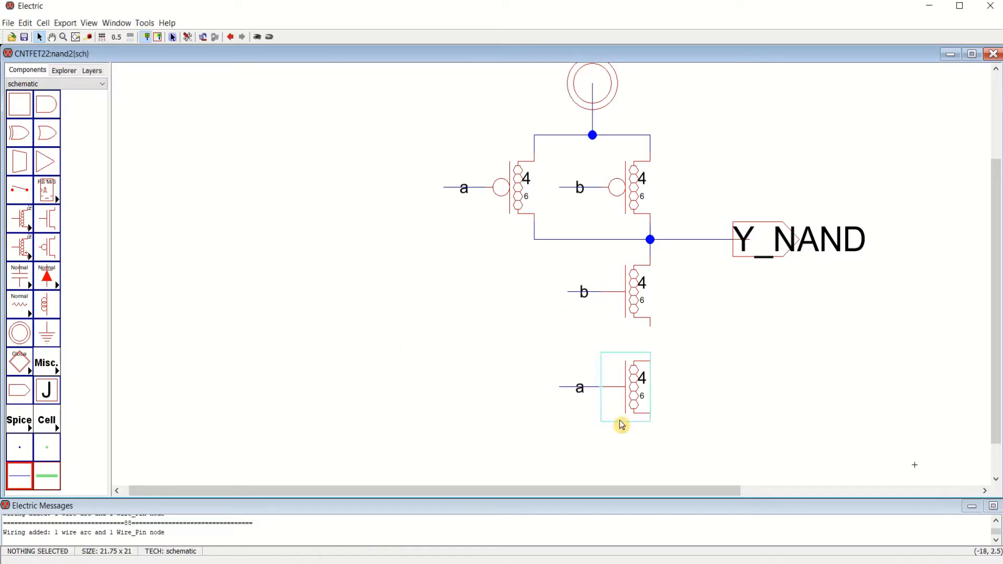
# - Wire the two nMOS transistors together in series and move the lower one up by 0.5 units
pyautogui.click(651, 360)
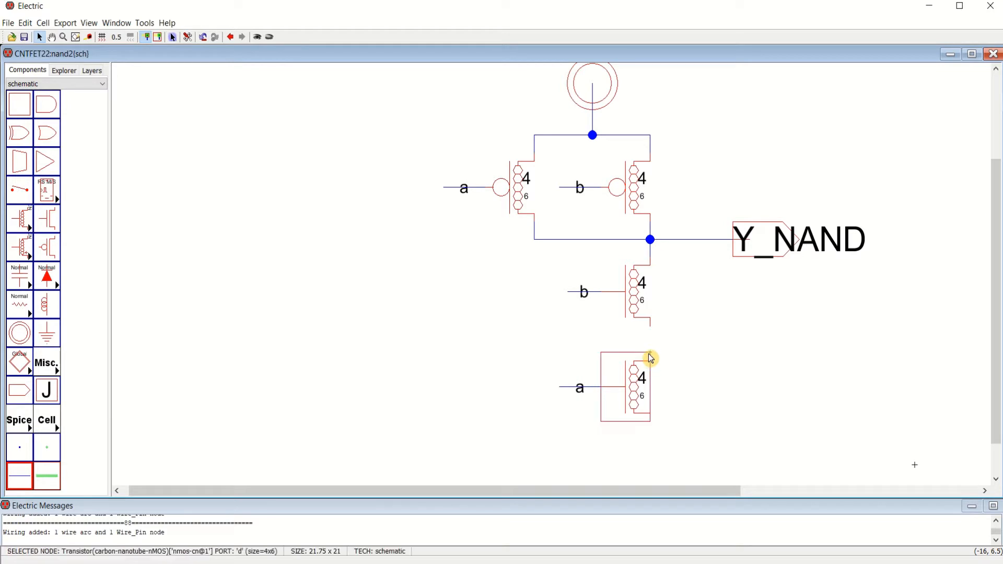
pyautogui.rightClick(653, 330)
pyautogui.click(637, 398)
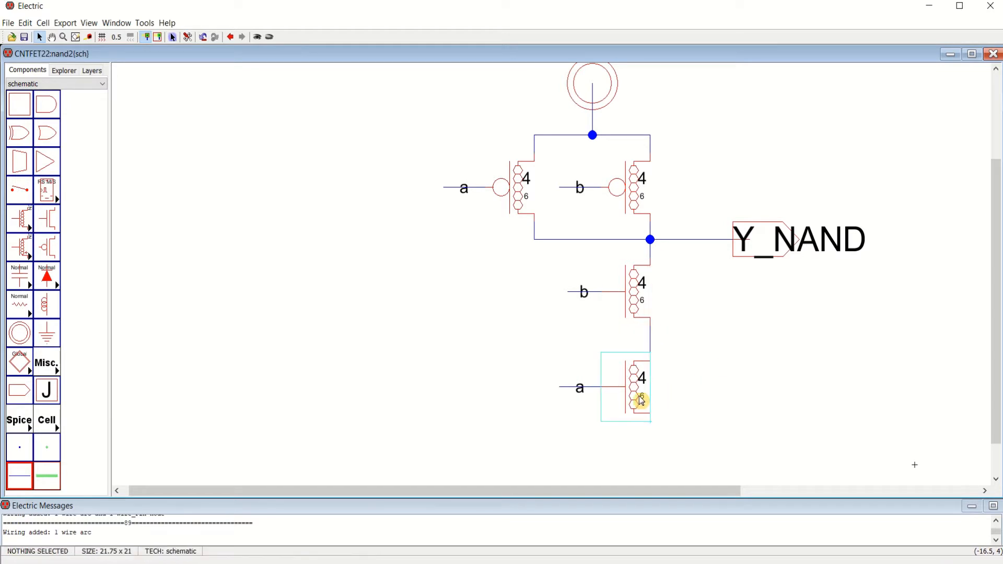
pyautogui.moveTo(633, 391); pyautogui.dragTo(636, 389)
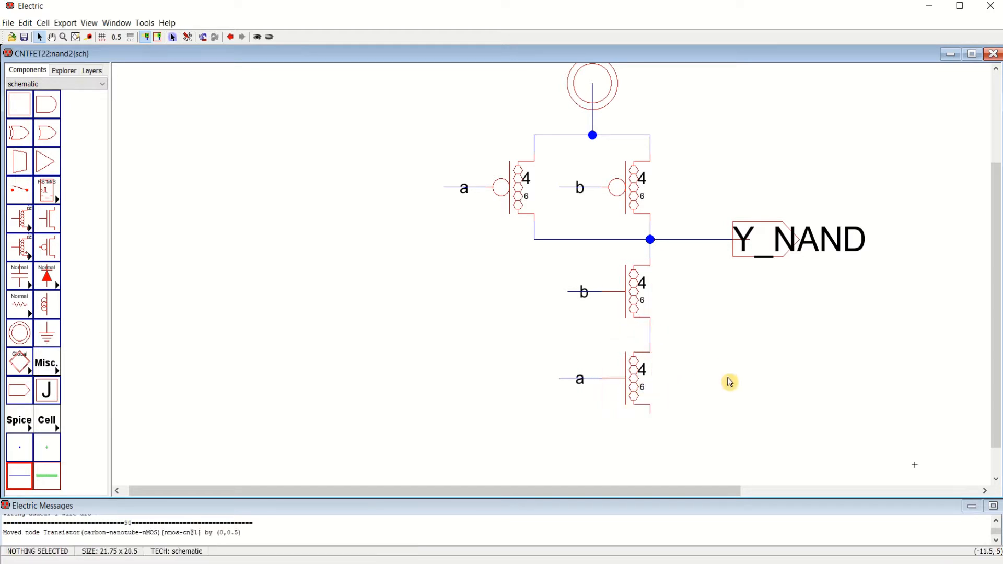
# - Place a Ground symbol directly below the lower nMOS transistor and wire it to that transistor's bottom terminal
pyautogui.click(48, 335)
pyautogui.click(650, 462)
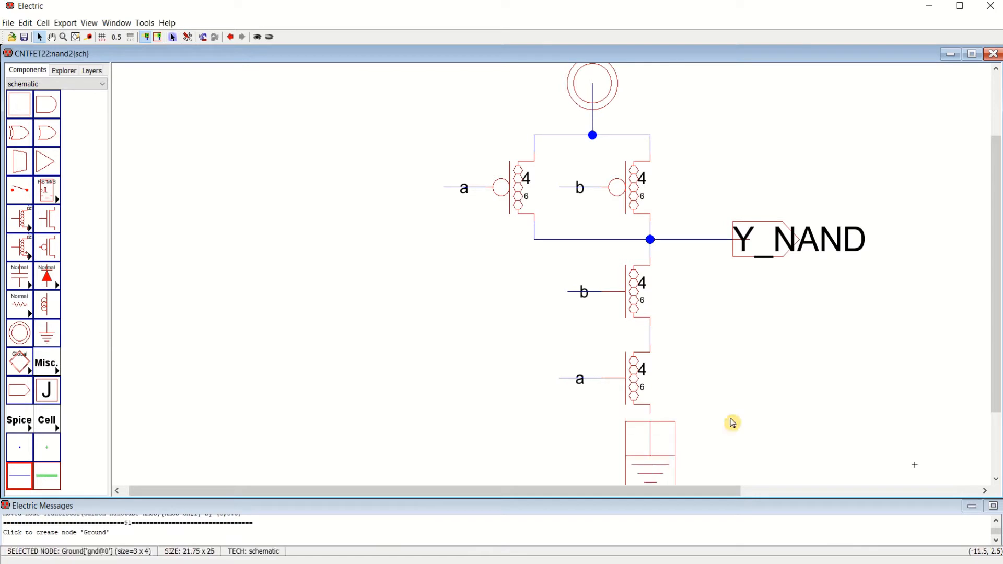
pyautogui.click(732, 421)
pyautogui.click(653, 430)
pyautogui.rightClick(651, 415)
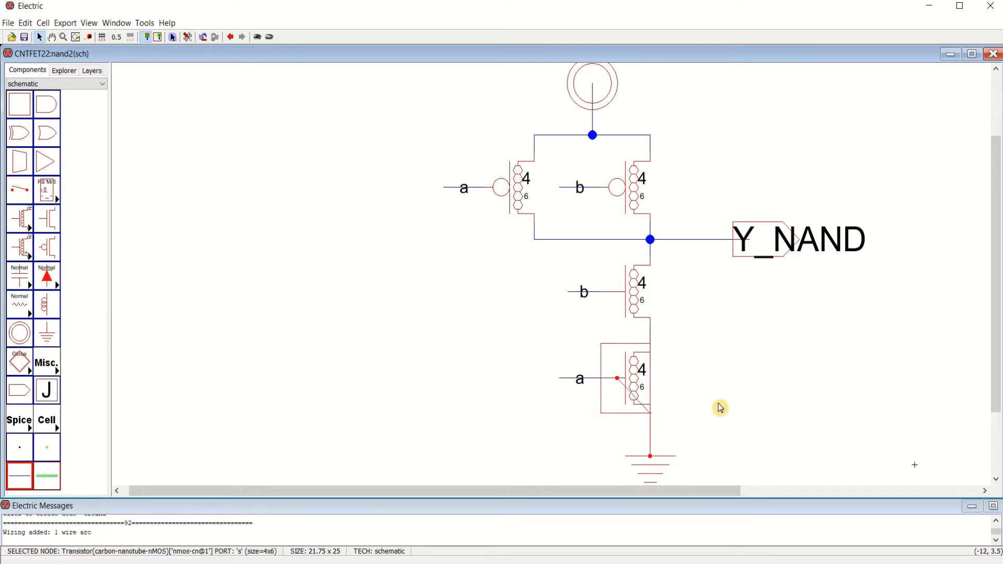
# - Place two Off-Page connectors one above the other in the empty area left of the transistors
pyautogui.click(691, 430)
pyautogui.keyDown('ctrl'); pyautogui.scroll(-2, 703, 351); pyautogui.keyUp('ctrl')
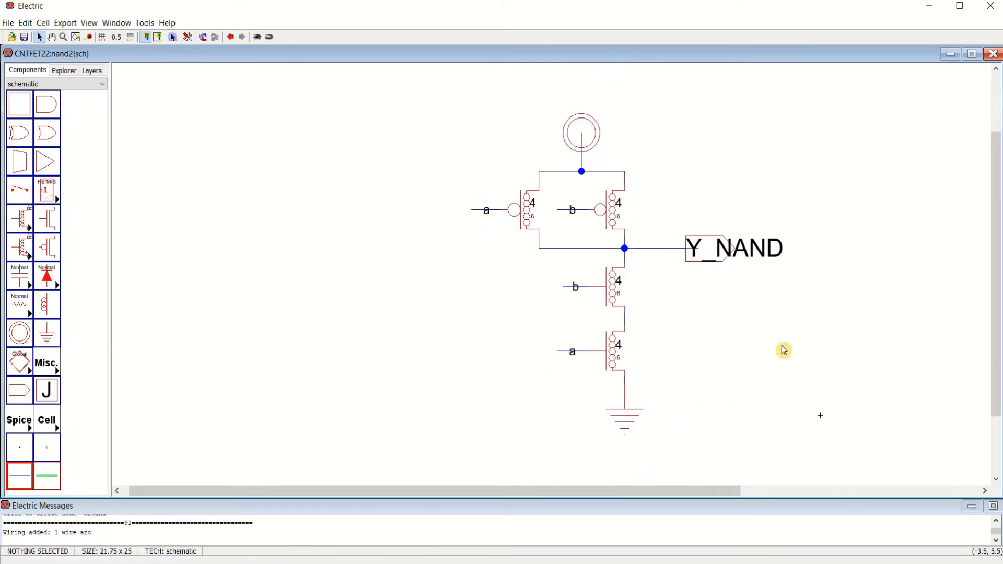
pyautogui.click(21, 391)
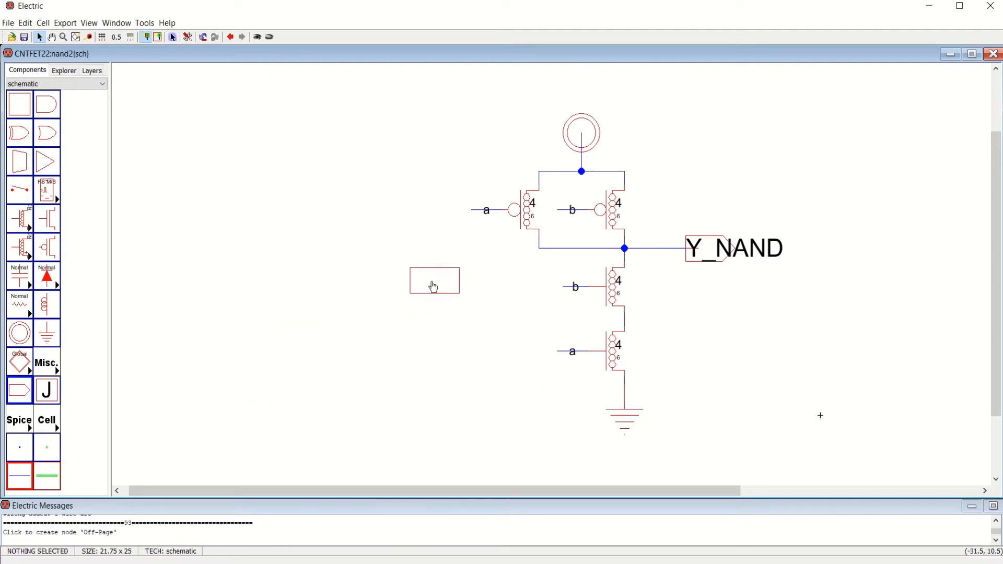
pyautogui.click(404, 276)
pyautogui.click(19, 391)
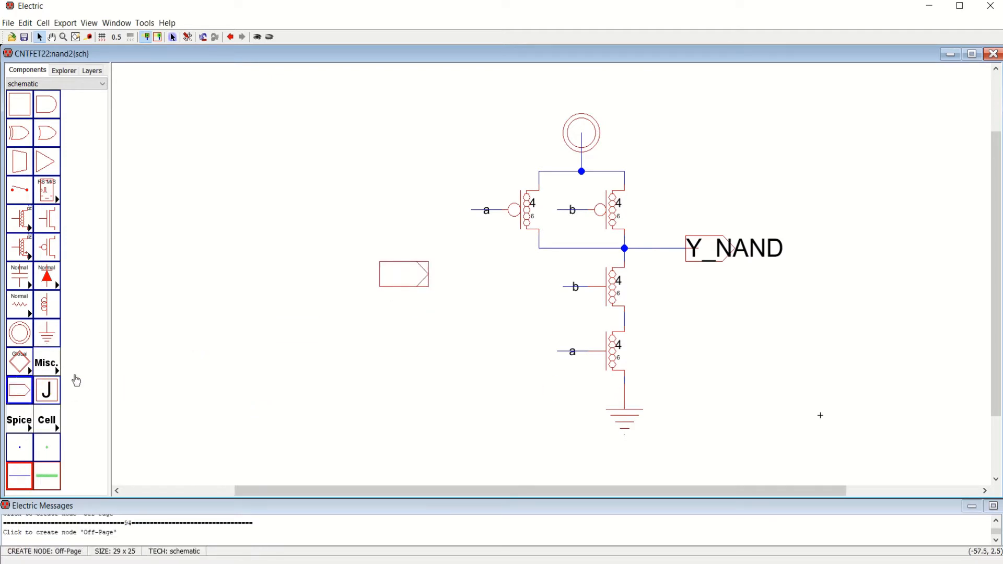
pyautogui.click(424, 326)
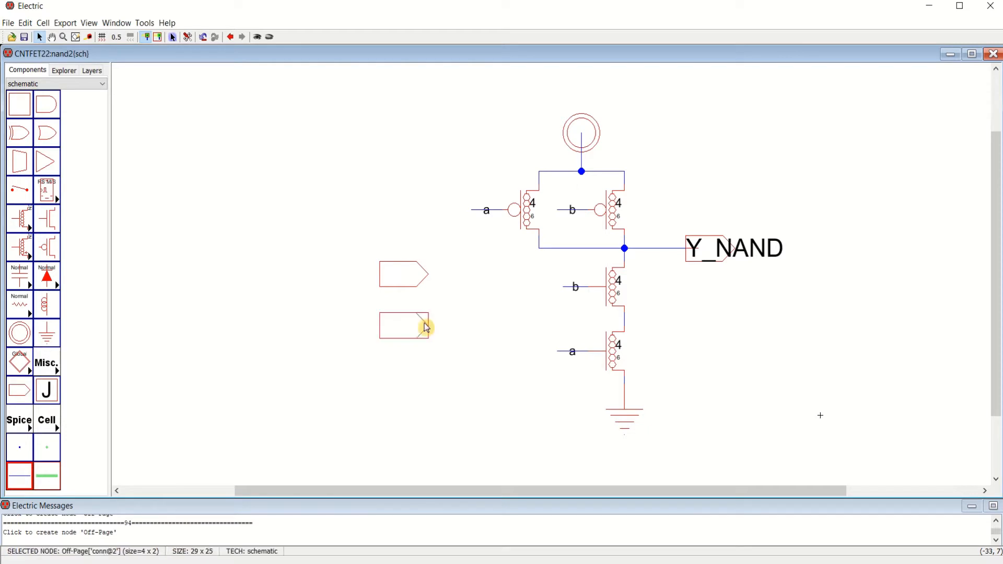
# - Draw a wire about 2.5 units long rightward from the upper Off-Page connector, name it a, and highlight its network
pyautogui.click(446, 287)
pyautogui.click(429, 281)
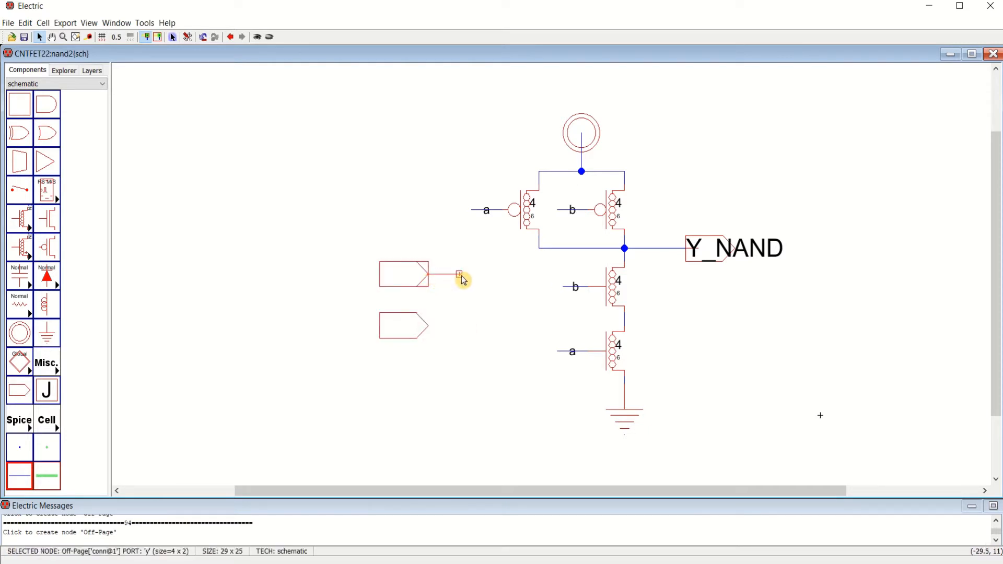
pyautogui.rightClick(463, 281)
pyautogui.click(450, 289)
pyautogui.doubleClick(448, 277)
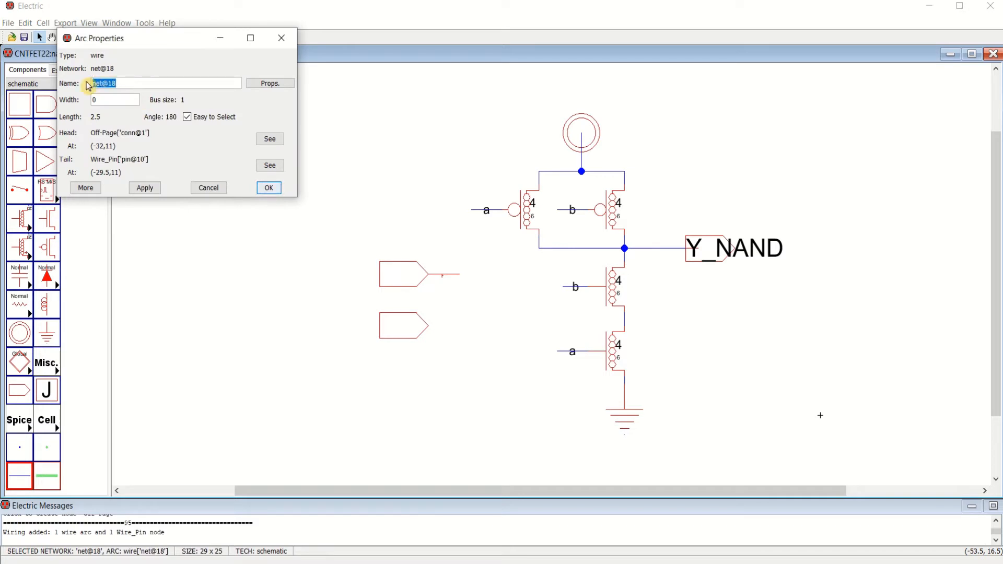
pyautogui.write('a')
pyautogui.click(270, 188)
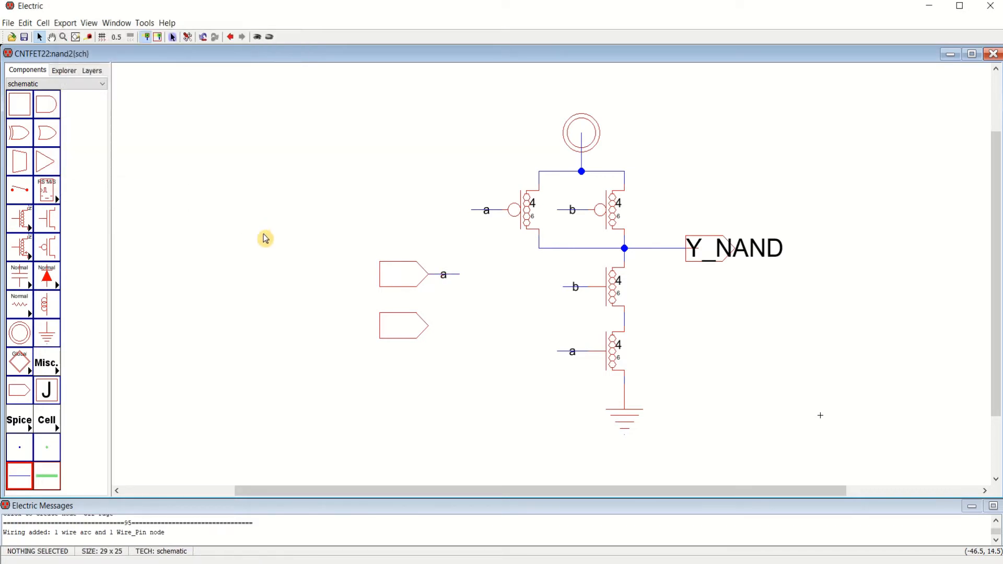
pyautogui.click(404, 281)
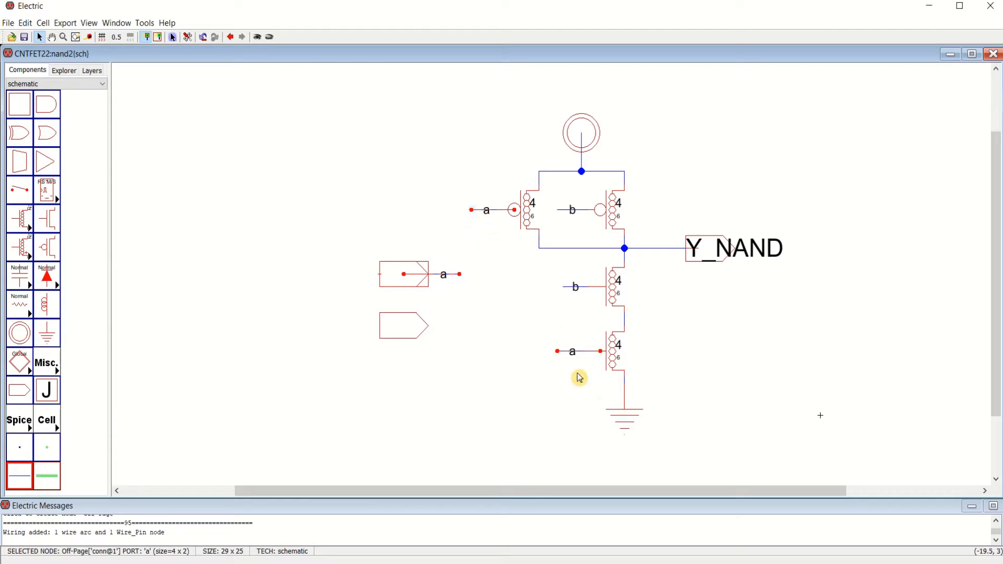
pyautogui.click(479, 378)
# - Draw a wire about 2.5 units long rightward from the lower Off-Page connector and name it b
pyautogui.click(430, 332)
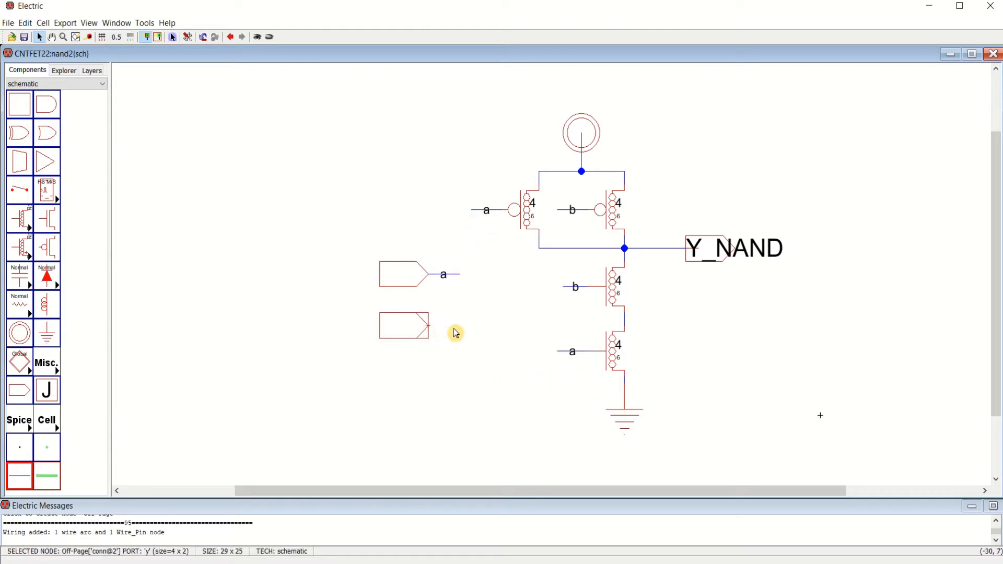
pyautogui.rightClick(461, 328)
pyautogui.click(470, 360)
pyautogui.doubleClick(450, 333)
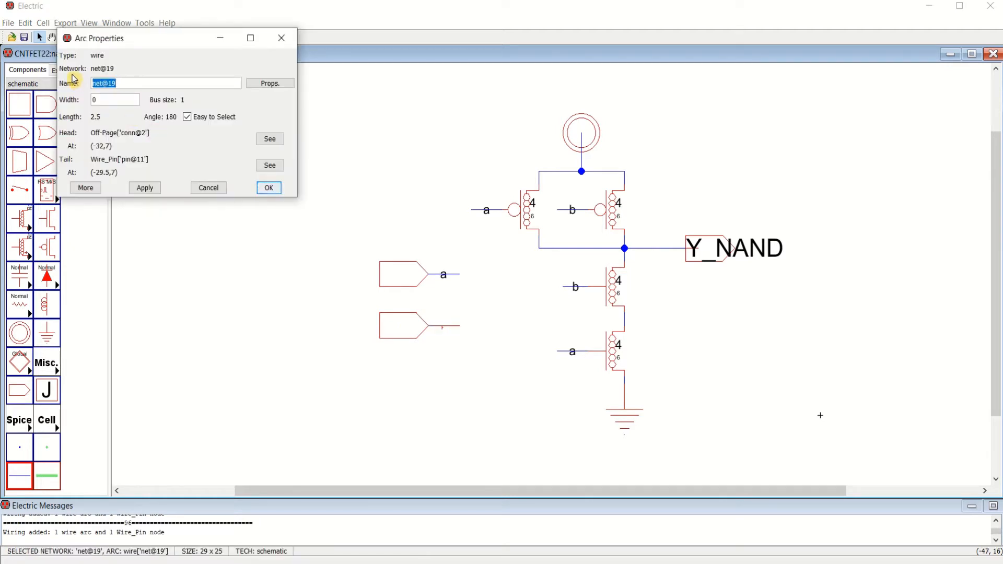
pyautogui.click(268, 188)
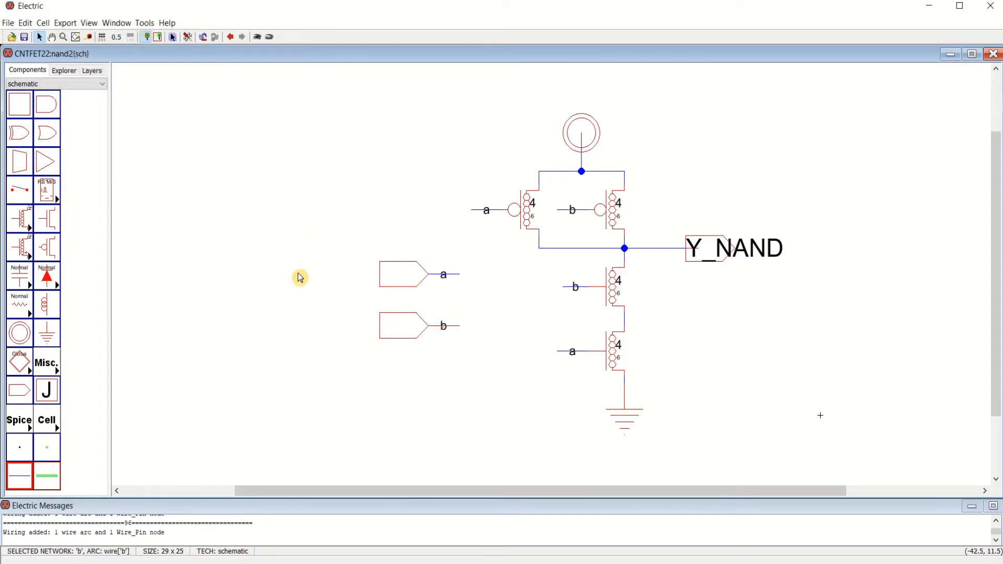
# - Create an export named Va with the input characteristic on the upper Off-Page connector
pyautogui.click(383, 276)
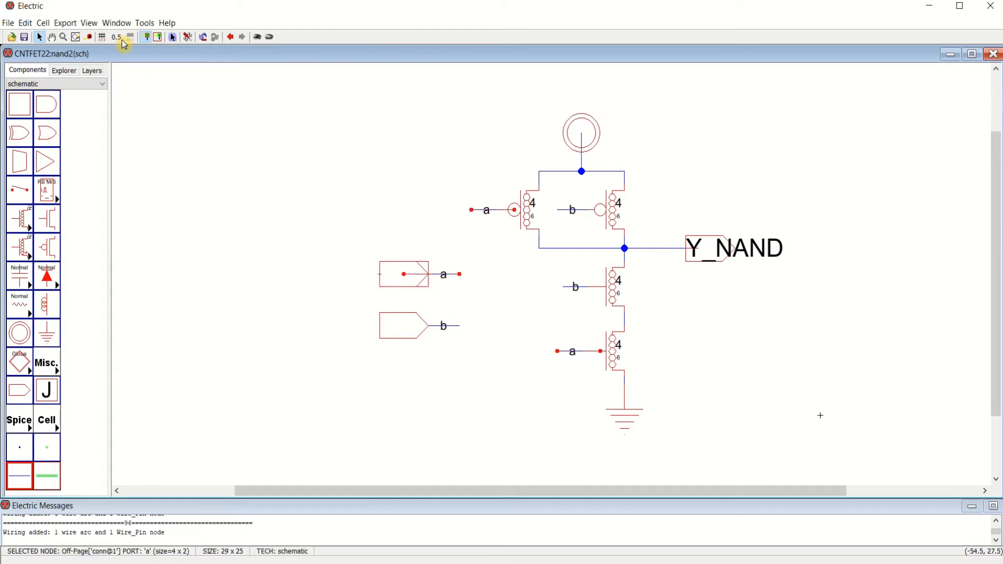
pyautogui.click(66, 24)
pyautogui.click(97, 36)
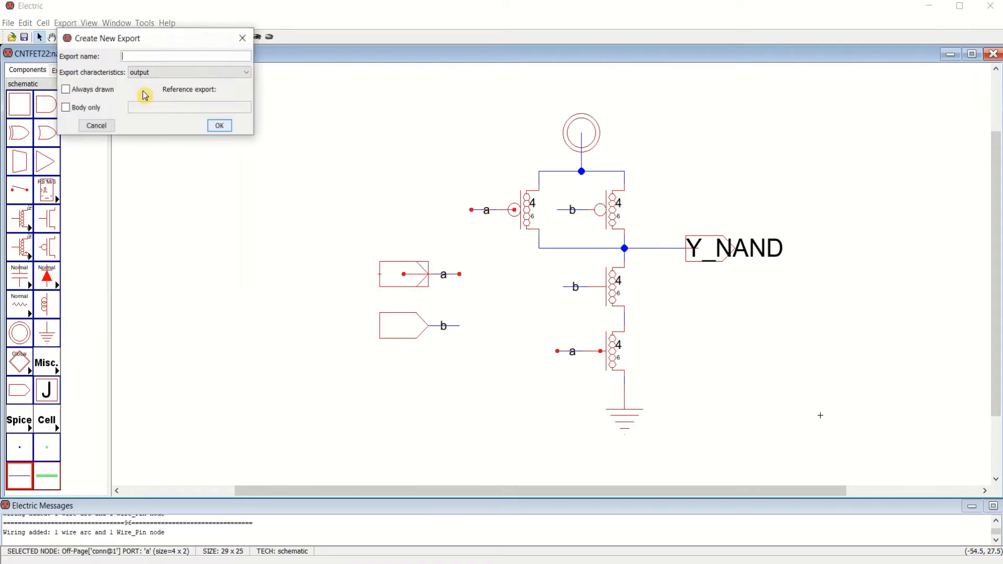
pyautogui.click(164, 74)
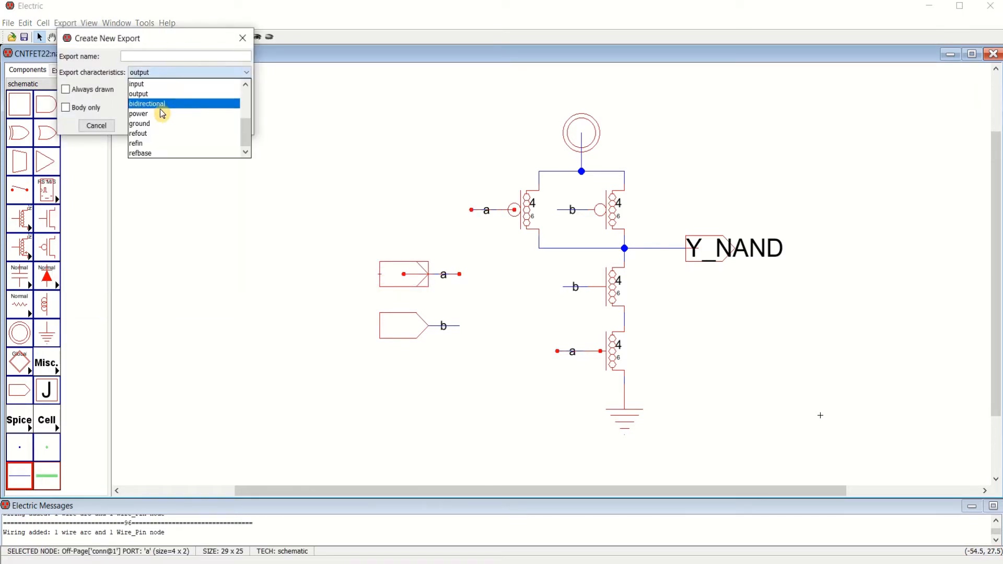
pyautogui.click(156, 84)
pyautogui.click(157, 57)
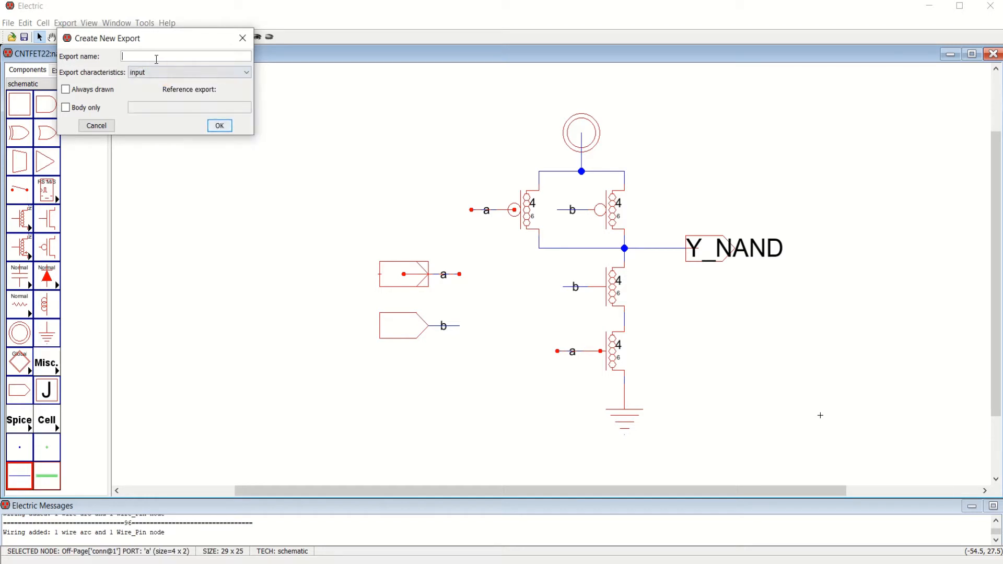
pyautogui.click(219, 125)
# - Create an input export named Vb on the lower Off-Page connector
pyautogui.click(395, 334)
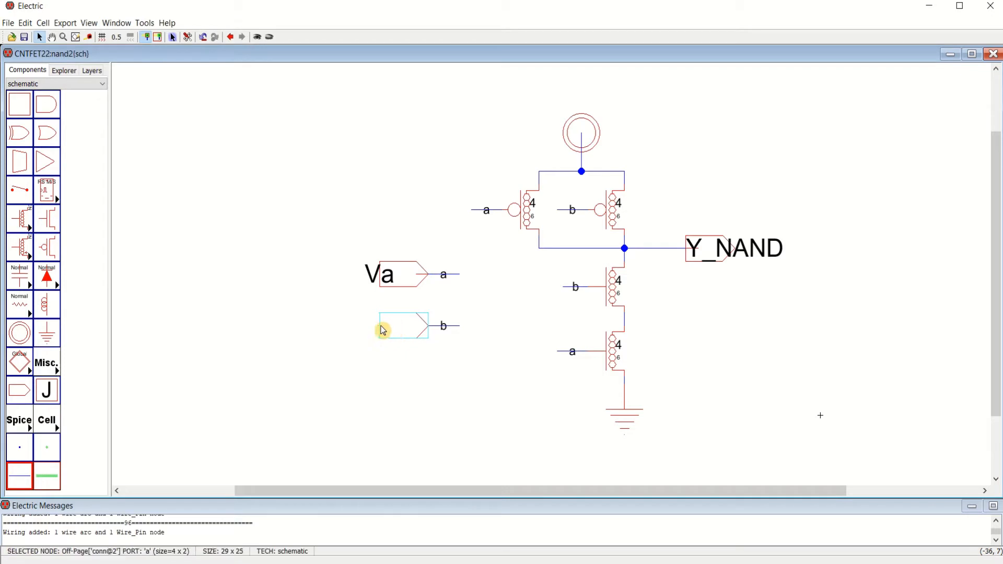
pyautogui.click(65, 23)
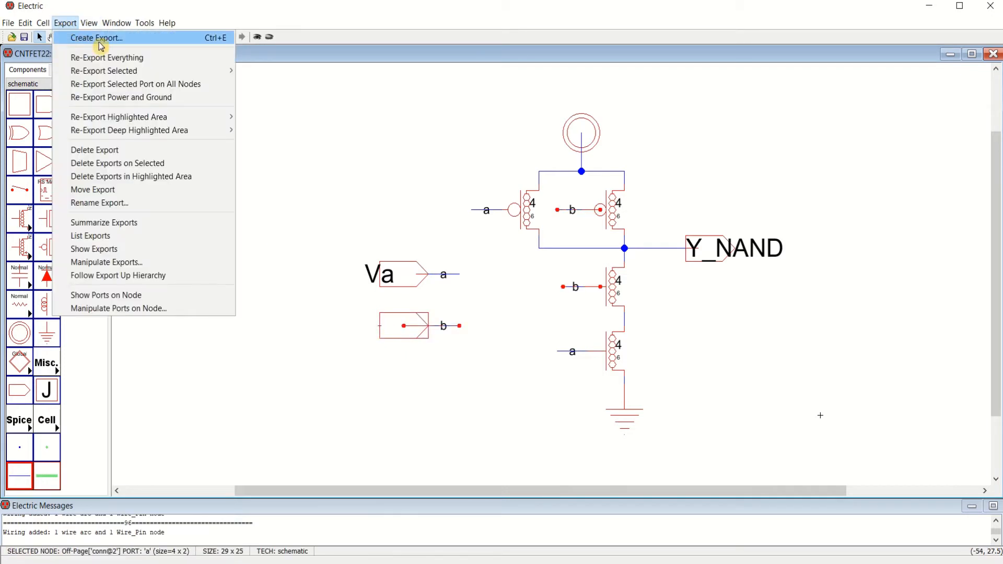
pyautogui.click(78, 38)
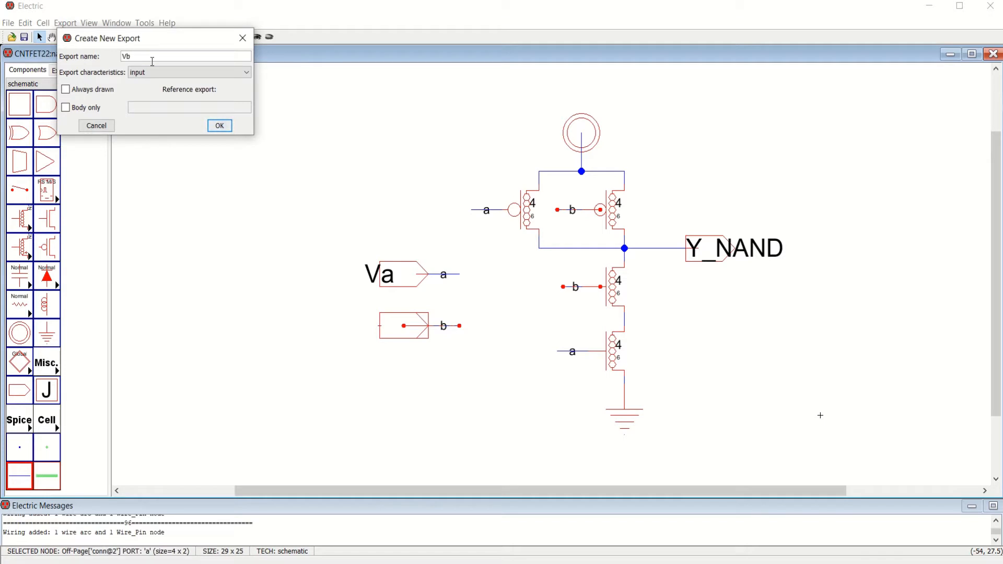
pyautogui.click(219, 125)
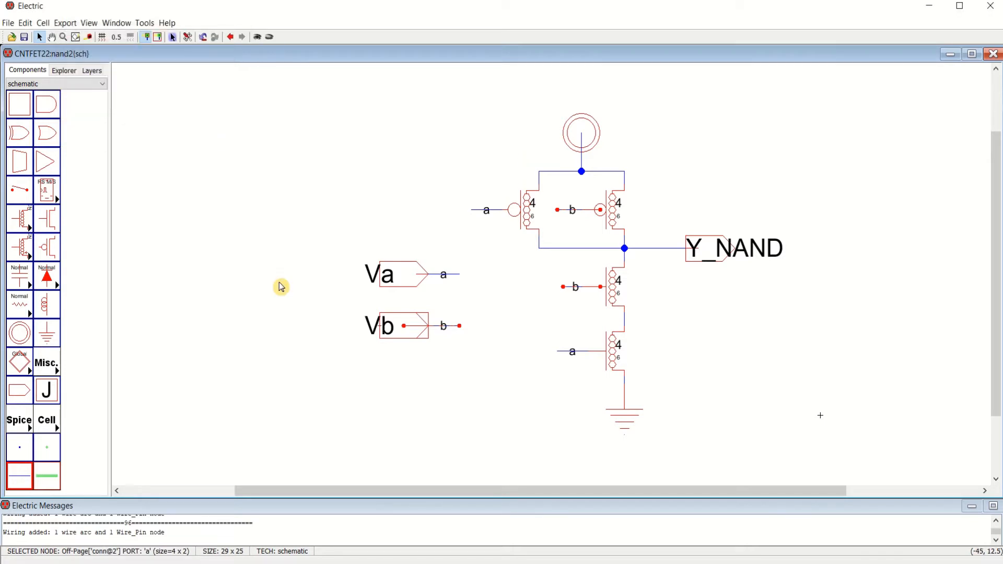
# - Highlight the networks of the output connector, both input connectors, the power symbol and the ground symbol to check their connections
pyautogui.click(727, 255)
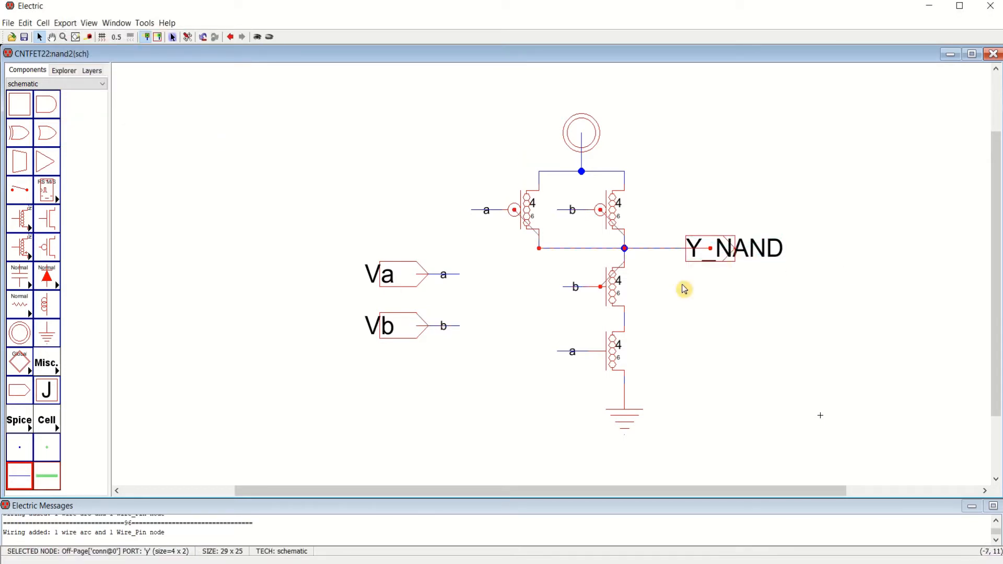
pyautogui.click(396, 284)
pyautogui.click(391, 327)
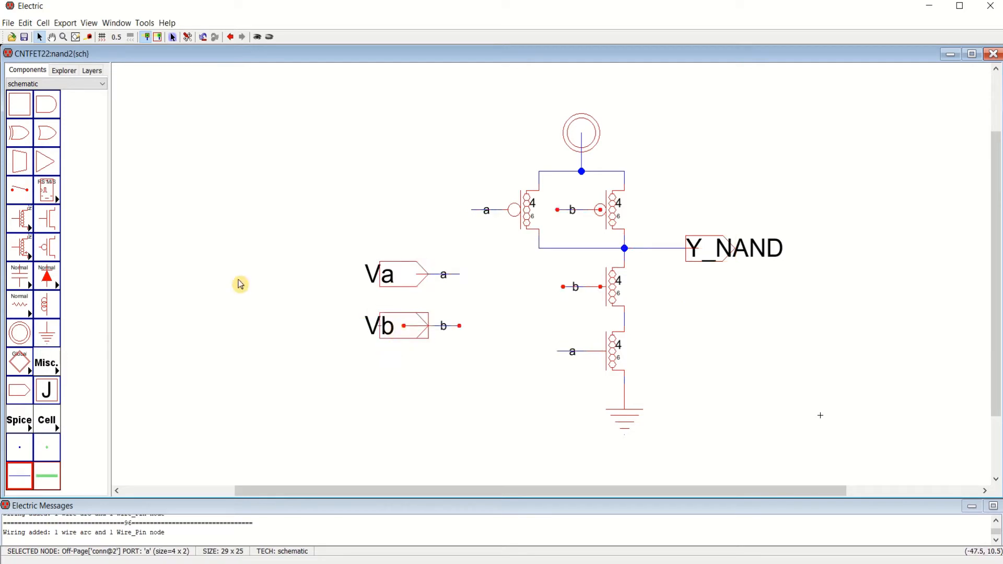
pyautogui.click(240, 284)
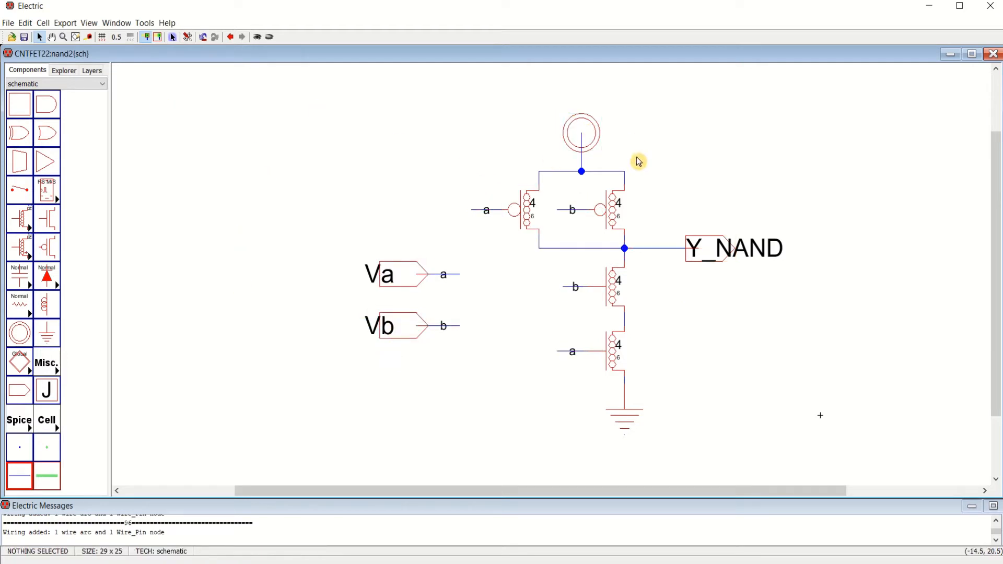
pyautogui.click(595, 134)
pyautogui.click(629, 415)
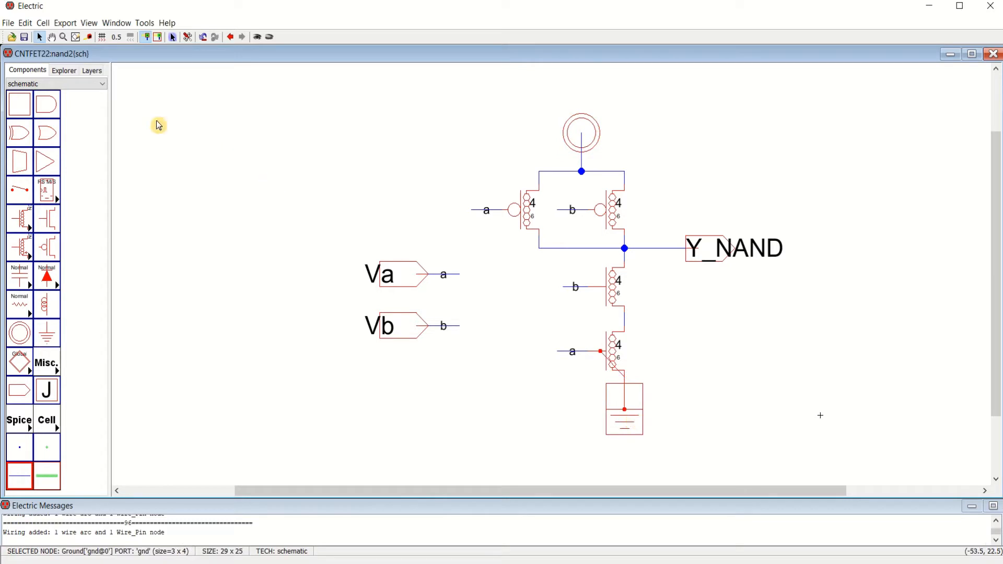
# - Save the library and run a design rule check on the nand2 schematic
pyautogui.click(24, 36)
pyautogui.click(145, 23)
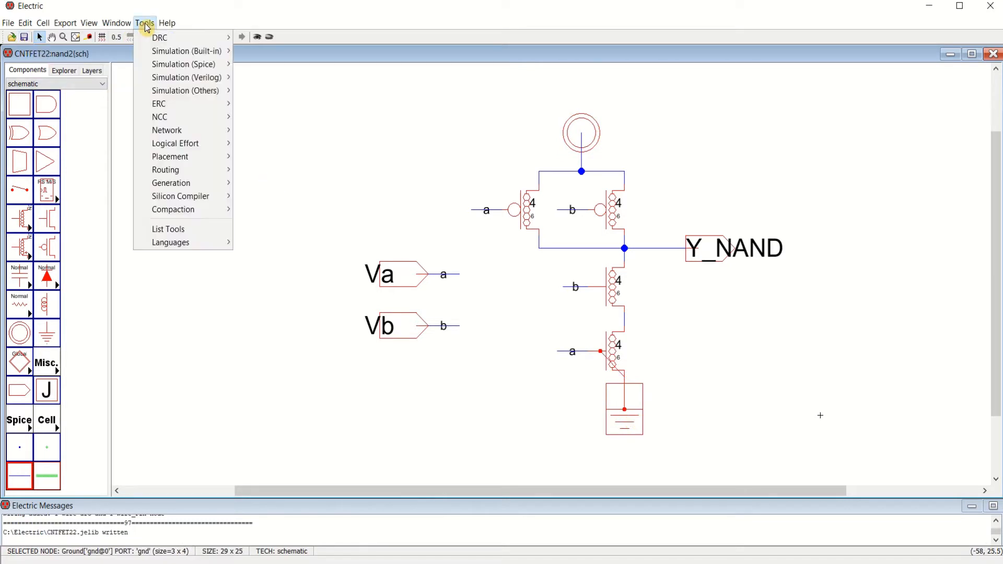
pyautogui.moveTo(166, 38)
pyautogui.click(253, 37)
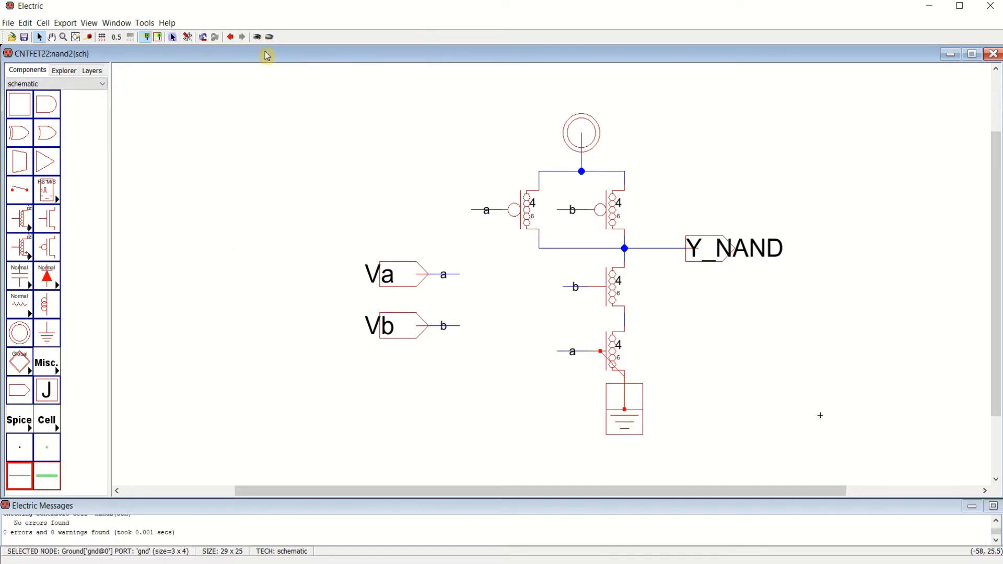
pyautogui.moveTo(187, 538); pyautogui.dragTo(3, 538)
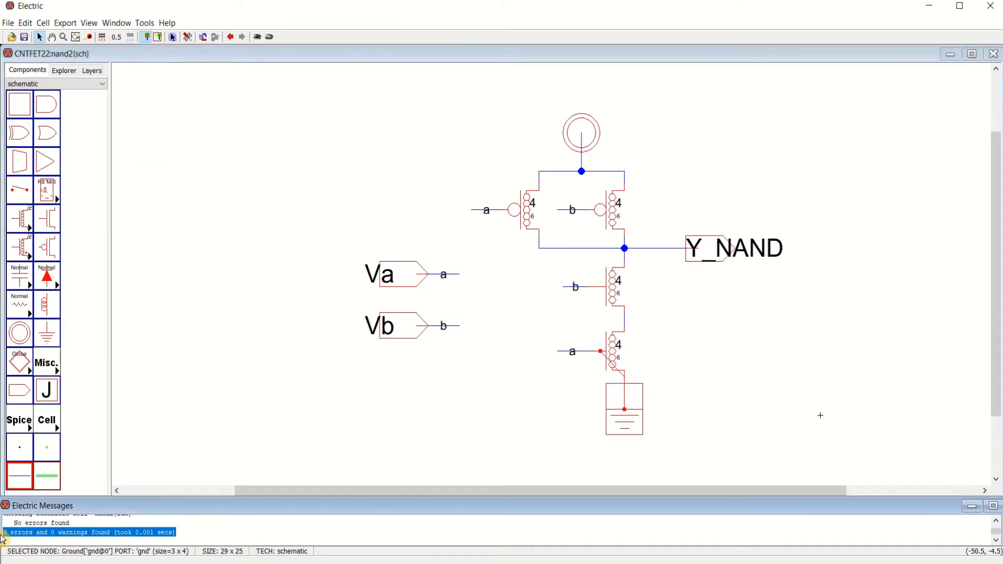
pyautogui.click(295, 200)
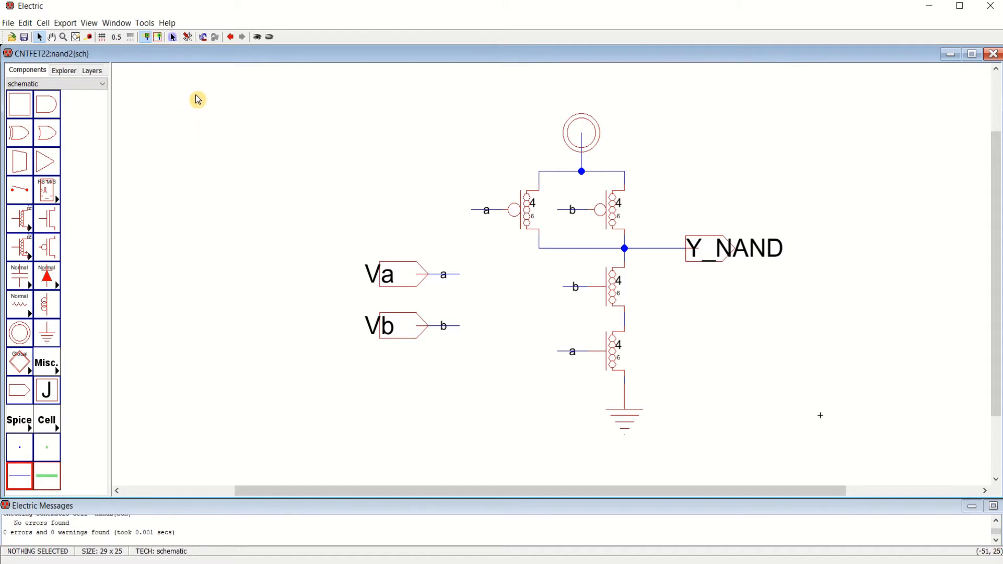
# - Simulate the current cell with ALS, and show the signal list in the simulation window
pyautogui.click(145, 24)
pyautogui.moveTo(152, 53)
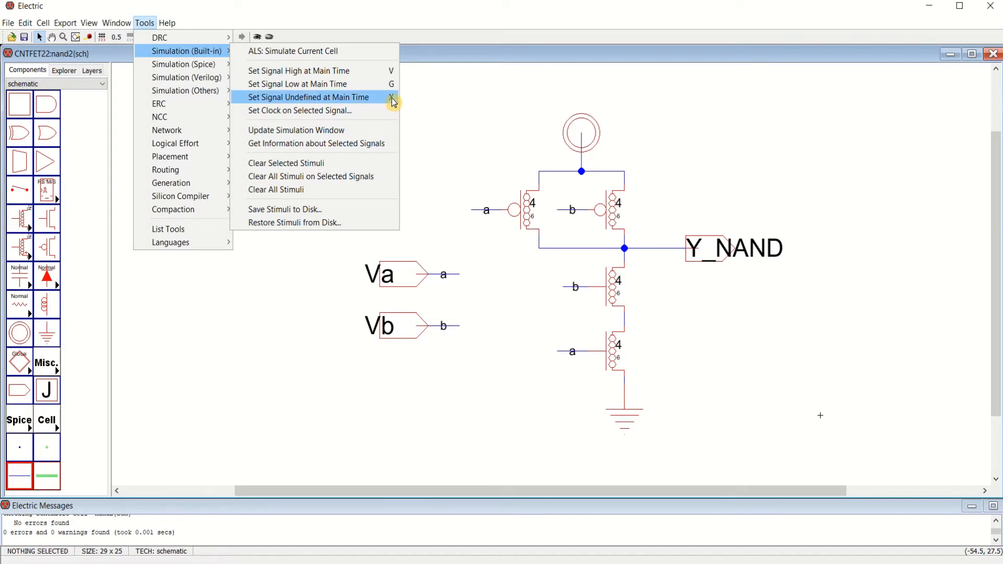
pyautogui.click(364, 56)
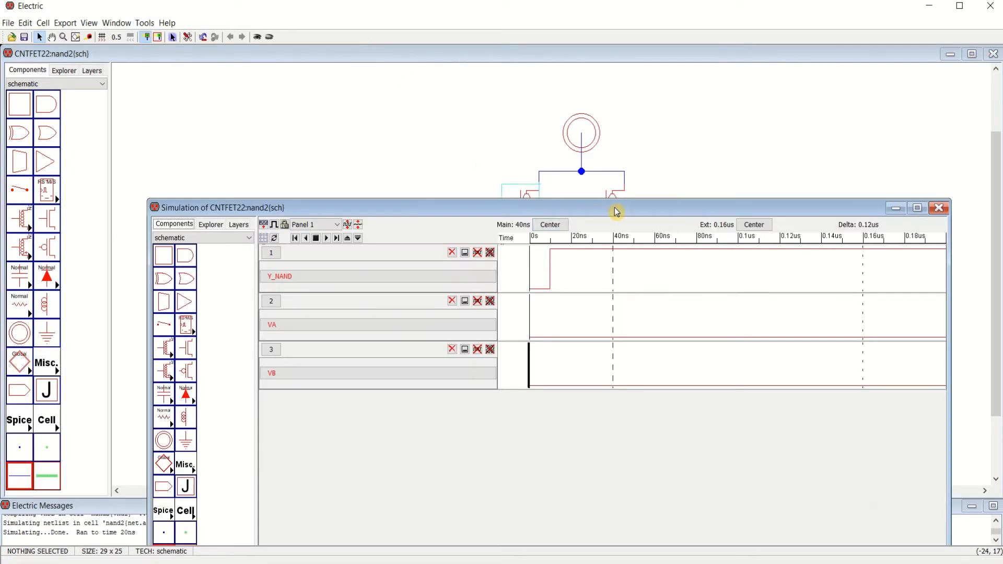
pyautogui.moveTo(616, 208); pyautogui.dragTo(584, 79)
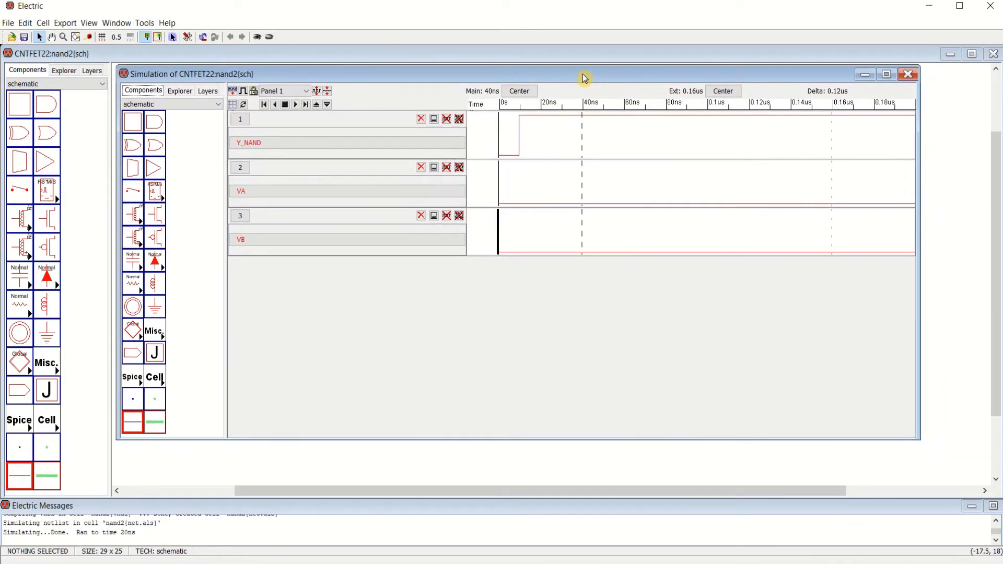
pyautogui.click(180, 91)
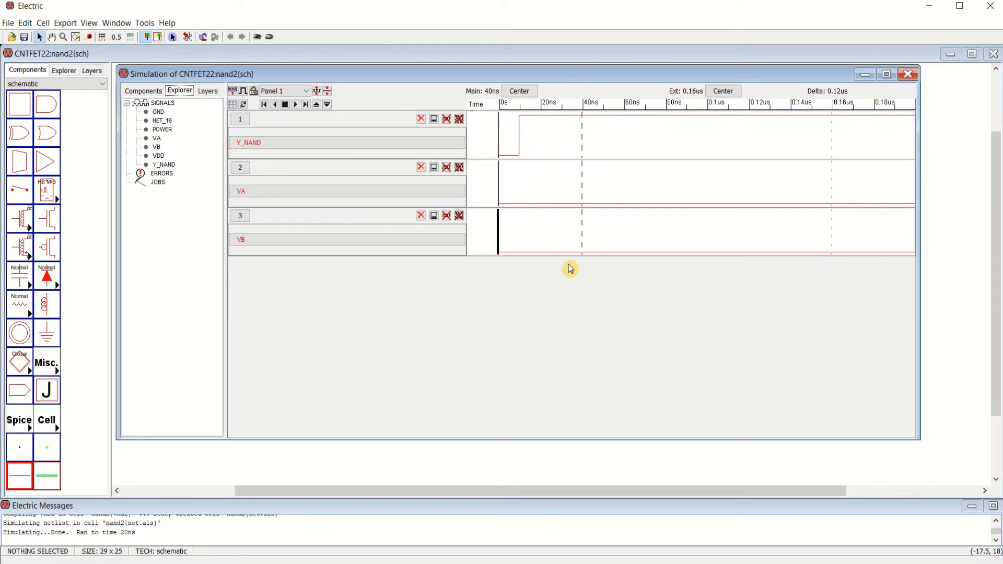
# - Increase the heights of the VB, VA and Y_NAND waveform panels and select the Y_NAND signal
pyautogui.moveTo(567, 256); pyautogui.dragTo(569, 324)
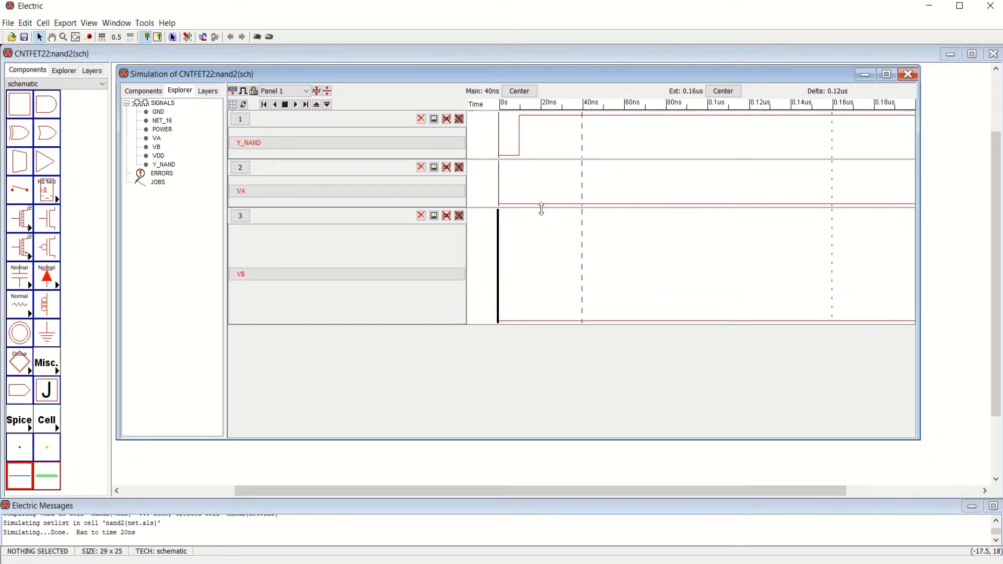
pyautogui.moveTo(541, 209); pyautogui.dragTo(542, 253)
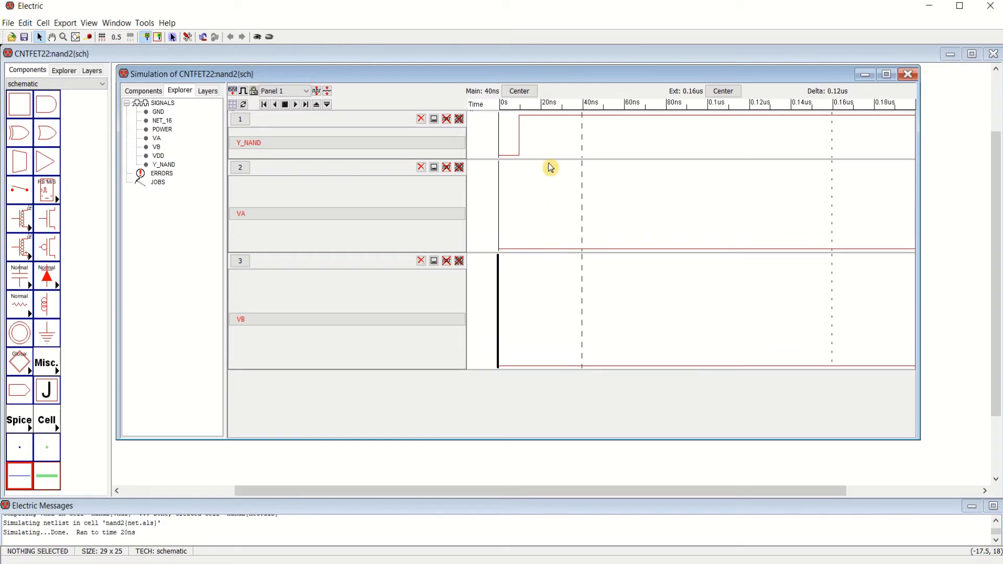
pyautogui.moveTo(551, 167); pyautogui.dragTo(548, 202)
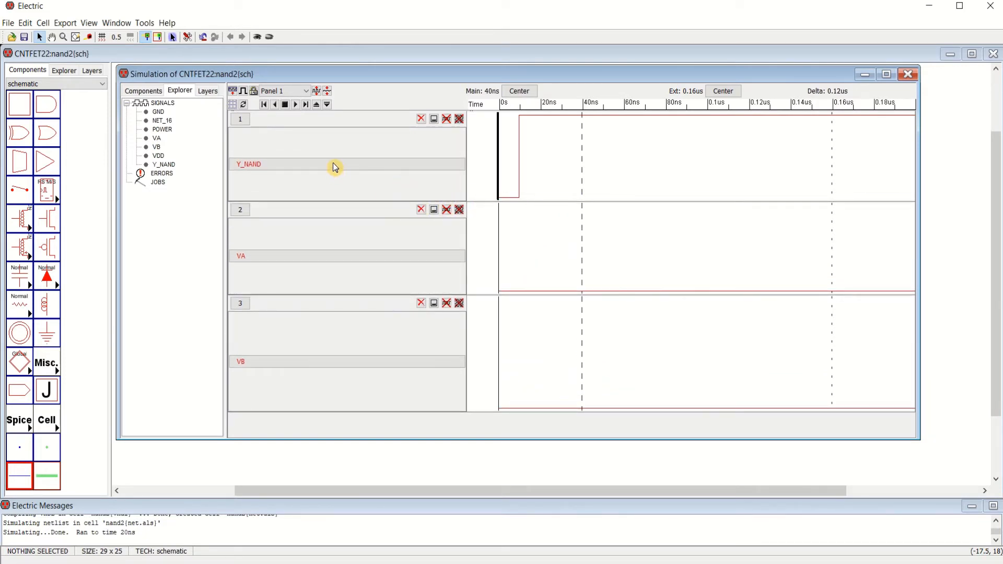
pyautogui.click(460, 166)
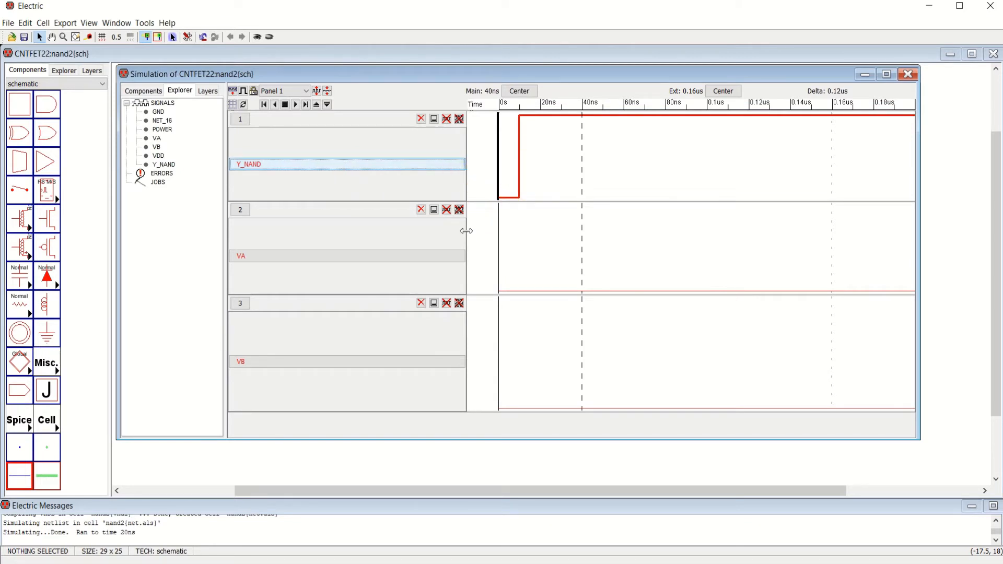
# - Narrow the signal-name column of the waveform window and set the VA signal high at about 40 ns
pyautogui.moveTo(467, 231); pyautogui.dragTo(306, 233)
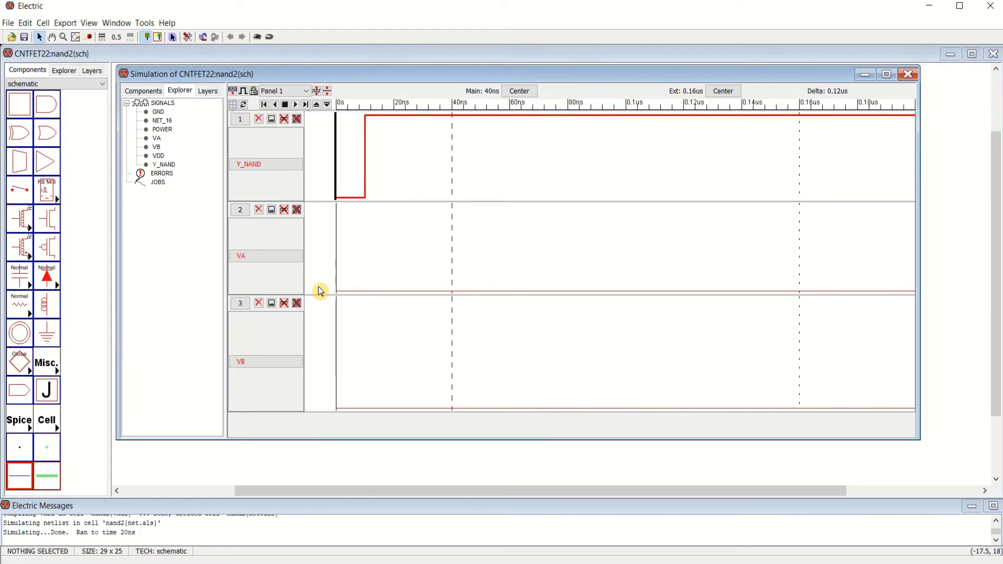
pyautogui.click(264, 256)
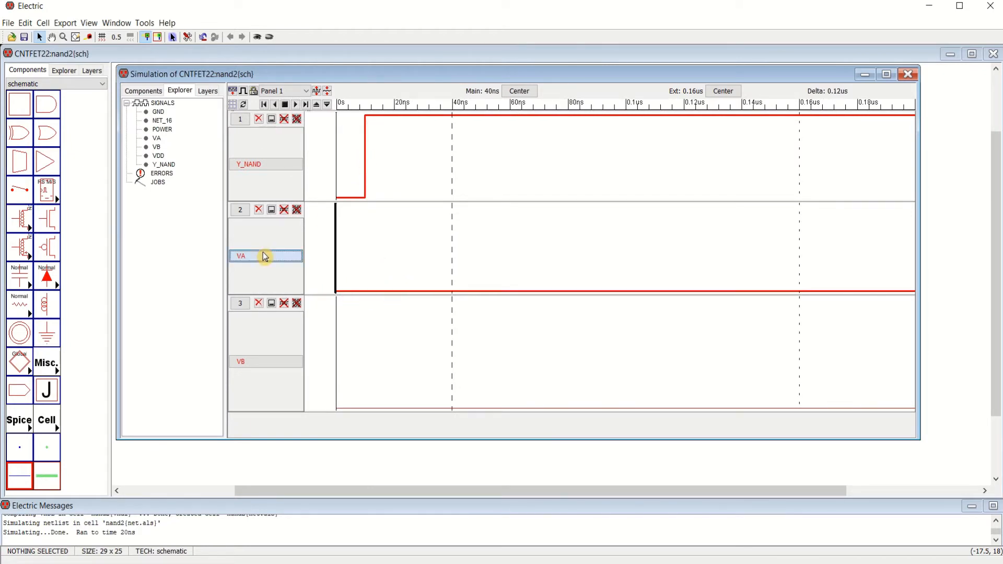
pyautogui.click(269, 258)
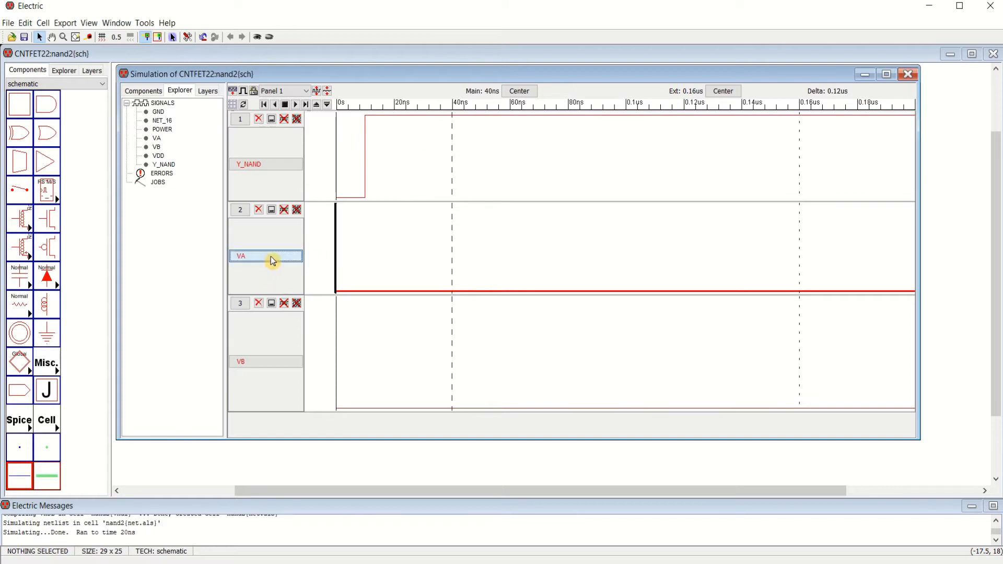
pyautogui.moveTo(452, 251)
pyautogui.mouseDown()
pyautogui.moveTo(439, 250)
pyautogui.moveTo(454, 252)
pyautogui.mouseUp()
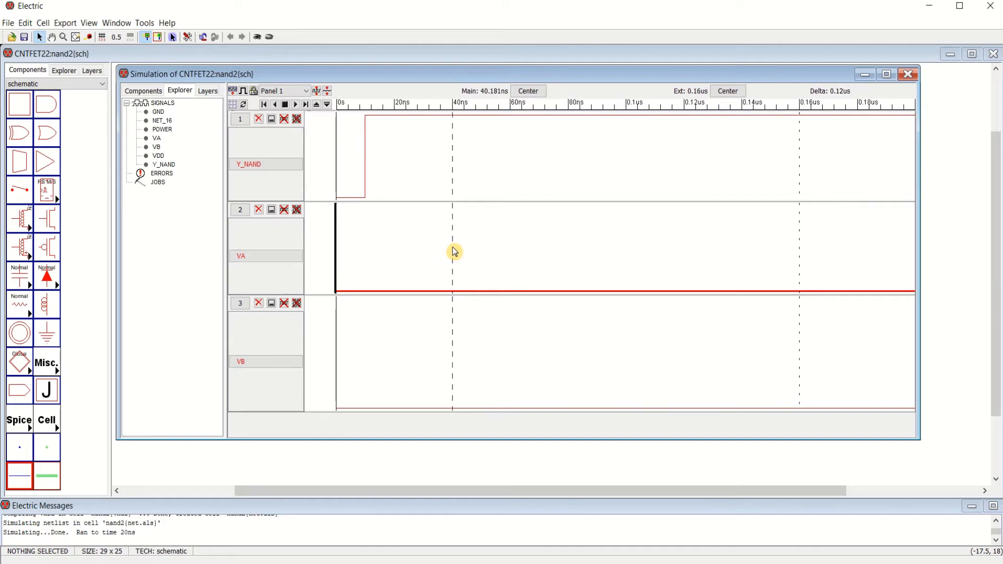
pyautogui.press('v')
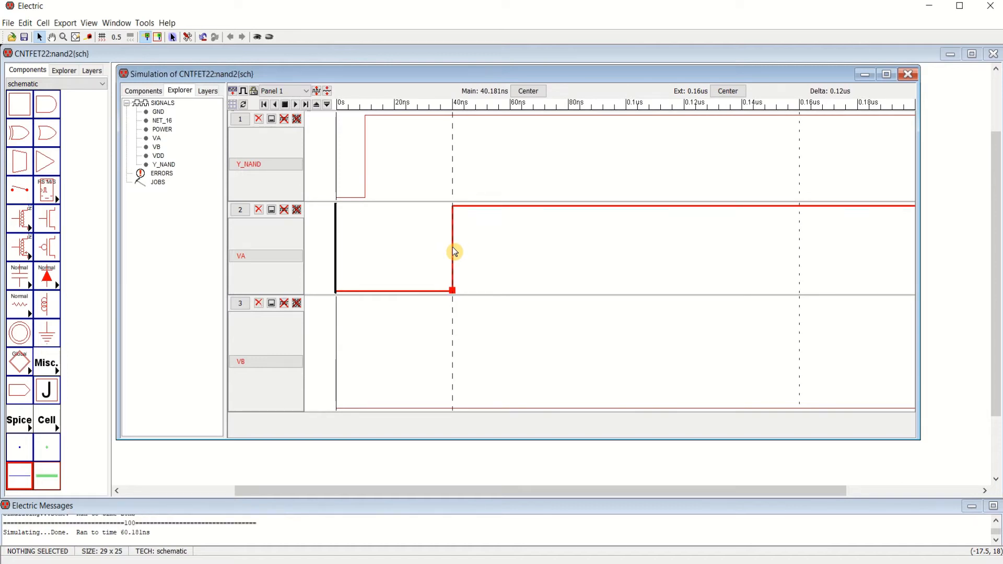
# - Set the VA signal low at about 80 ns, high at 0.12 µs and low again at 0.16 µs
pyautogui.moveTo(455, 252); pyautogui.dragTo(566, 259)
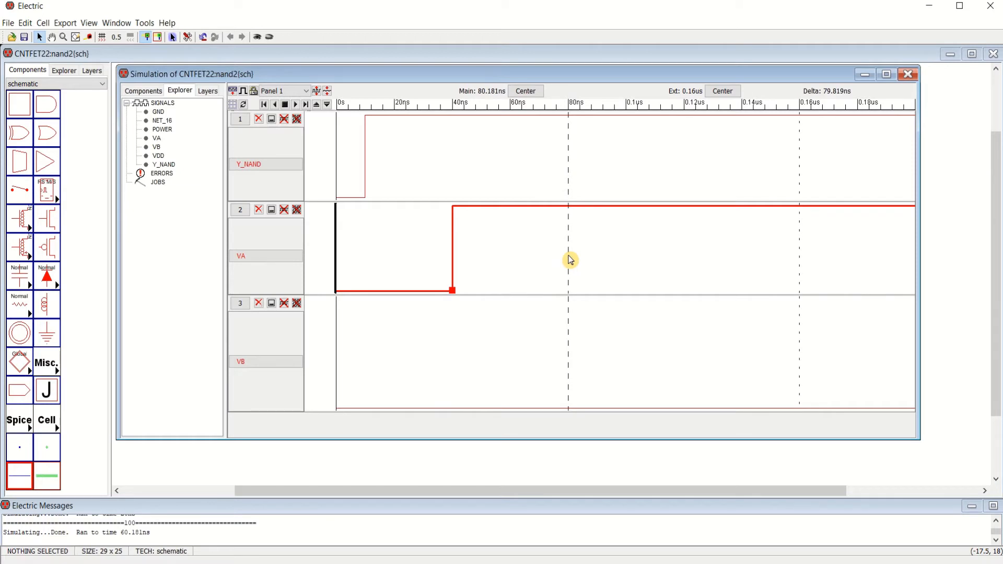
pyautogui.press('g')
pyautogui.moveTo(570, 260); pyautogui.dragTo(799, 262)
pyautogui.press('h')
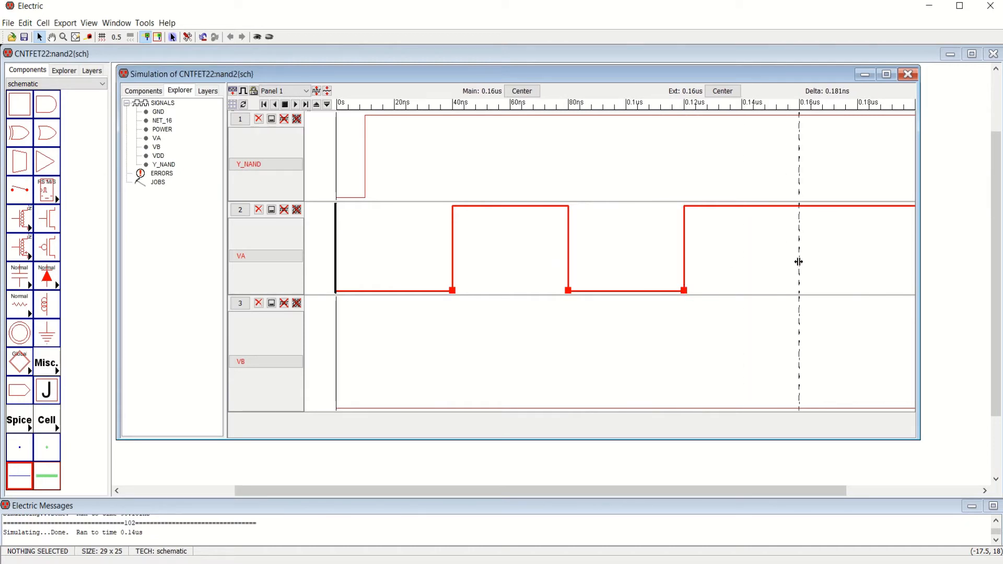
pyautogui.press('l')
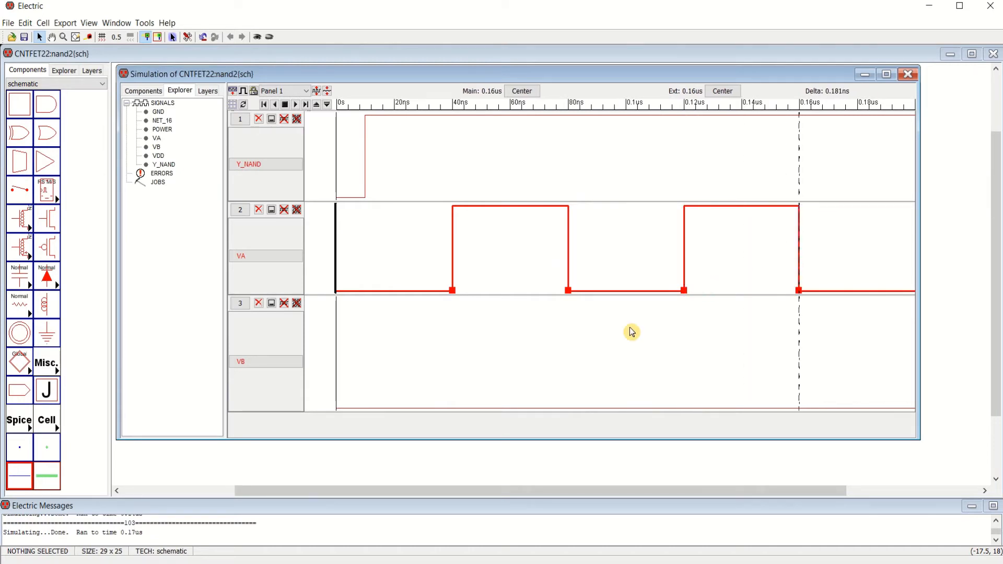
pyautogui.click(362, 246)
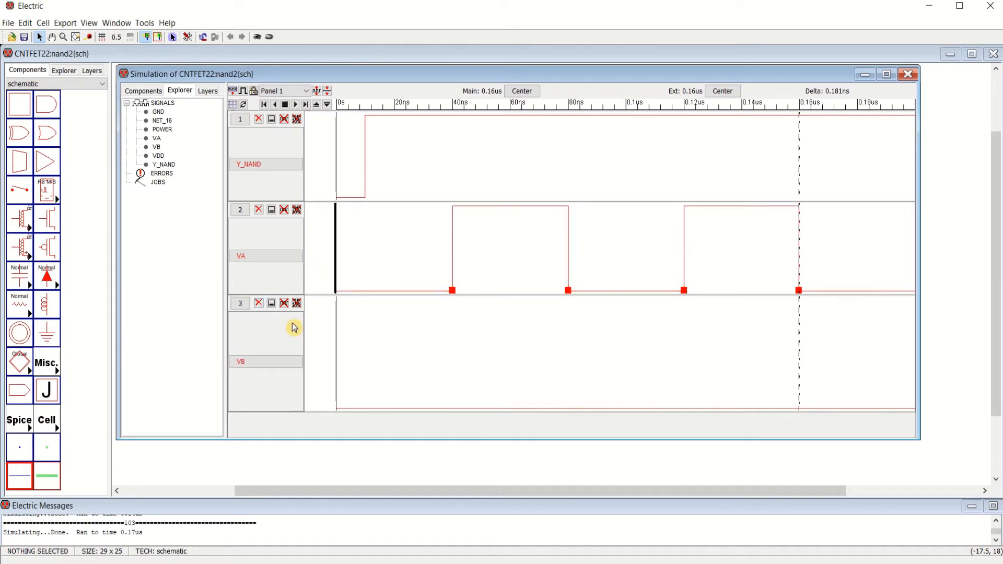
# - Set the VB signal high at about 80 ns and low at 0.14 µs
pyautogui.click(256, 363)
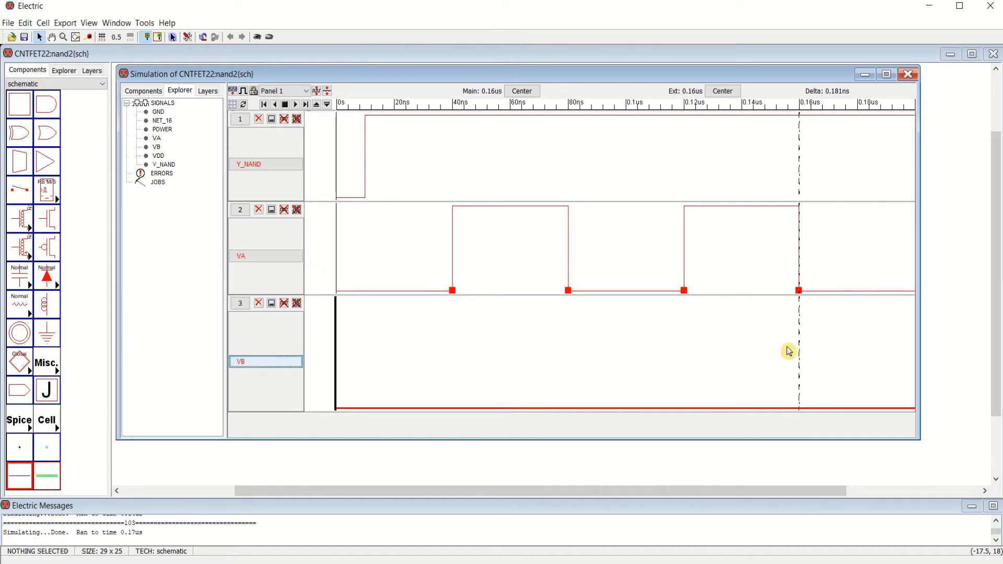
pyautogui.moveTo(802, 353); pyautogui.dragTo(570, 370)
pyautogui.press('v')
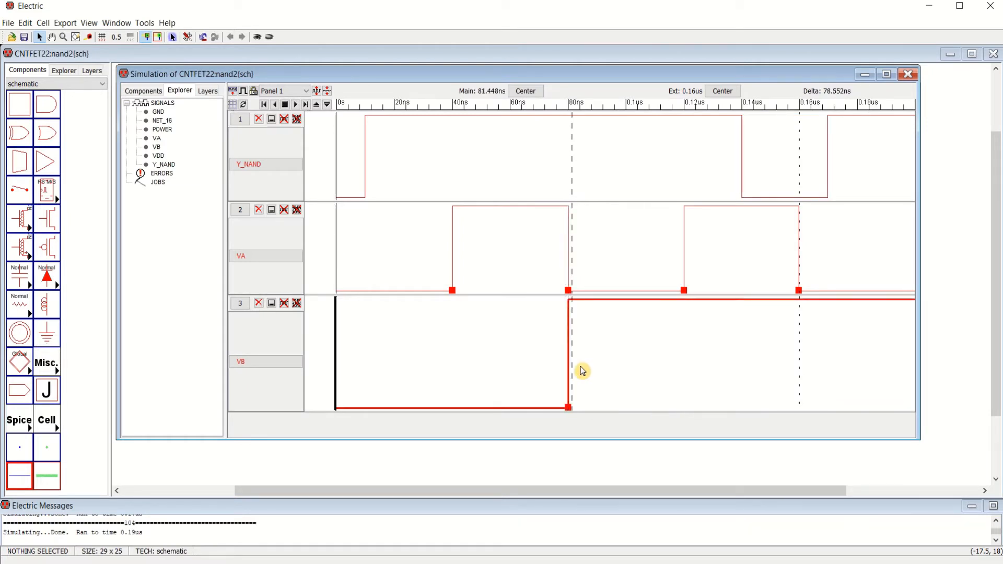
pyautogui.moveTo(730, 382); pyautogui.dragTo(745, 383)
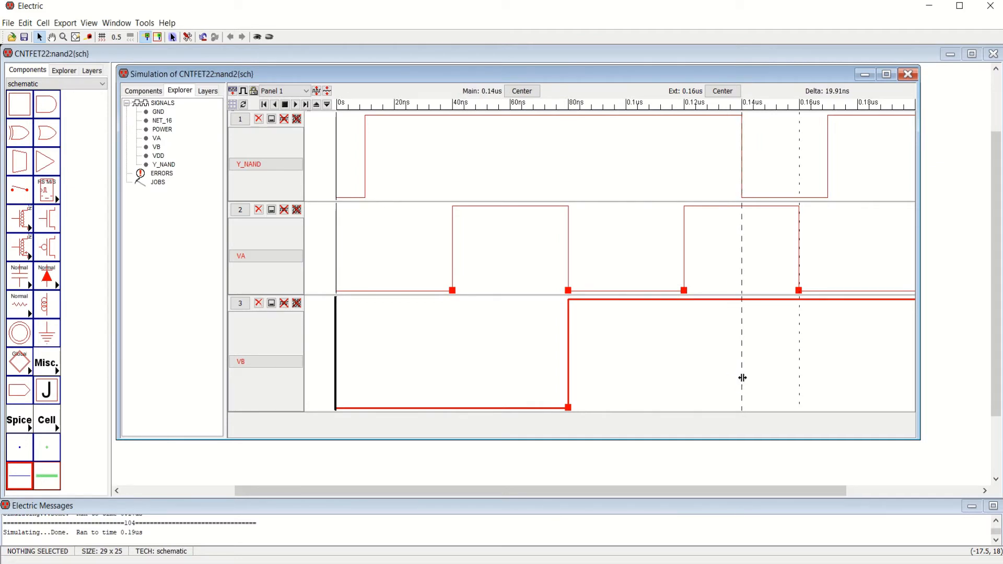
pyautogui.press('g')
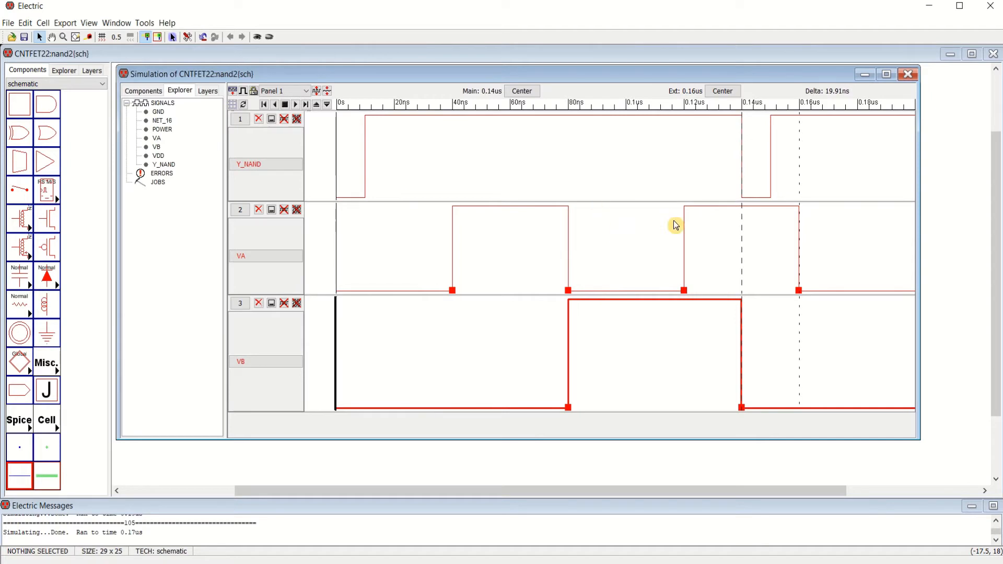
# - Maximize the simulation window and highlight the VA and Y_NAND waveforms, moving the main time cursor to compare inputs with output
pyautogui.click(886, 74)
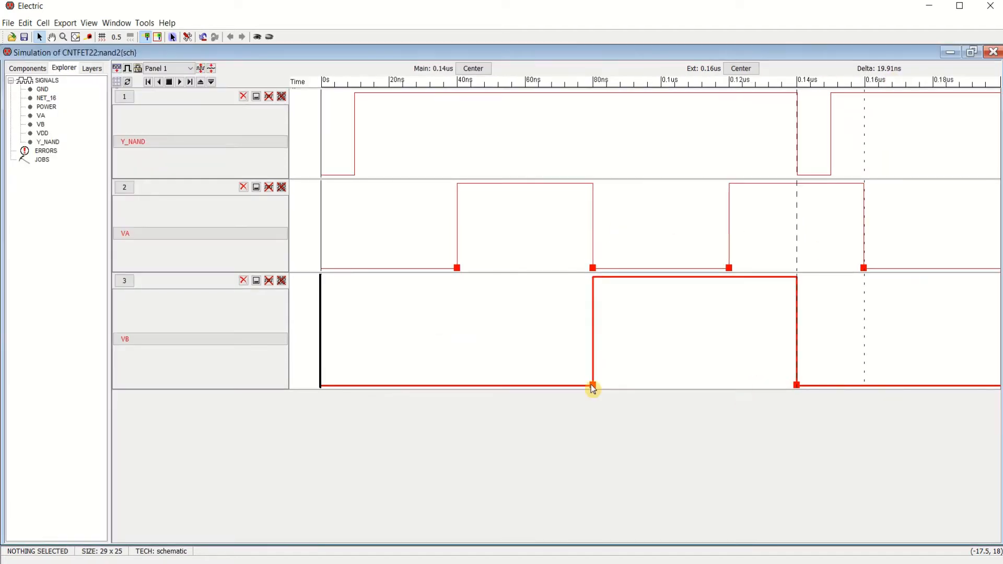
pyautogui.click(530, 222)
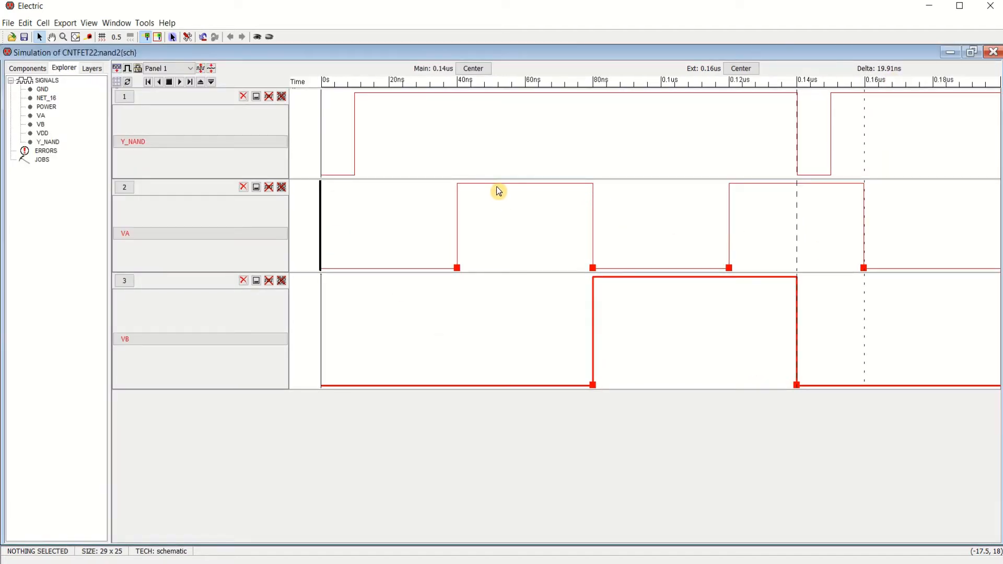
pyautogui.click(499, 185)
pyautogui.click(453, 97)
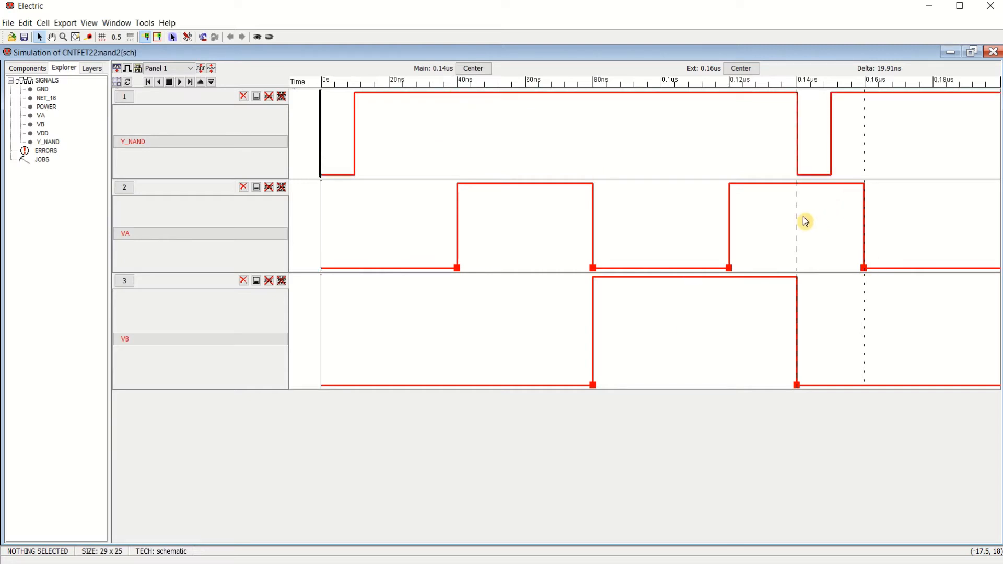
pyautogui.moveTo(802, 225); pyautogui.dragTo(434, 230)
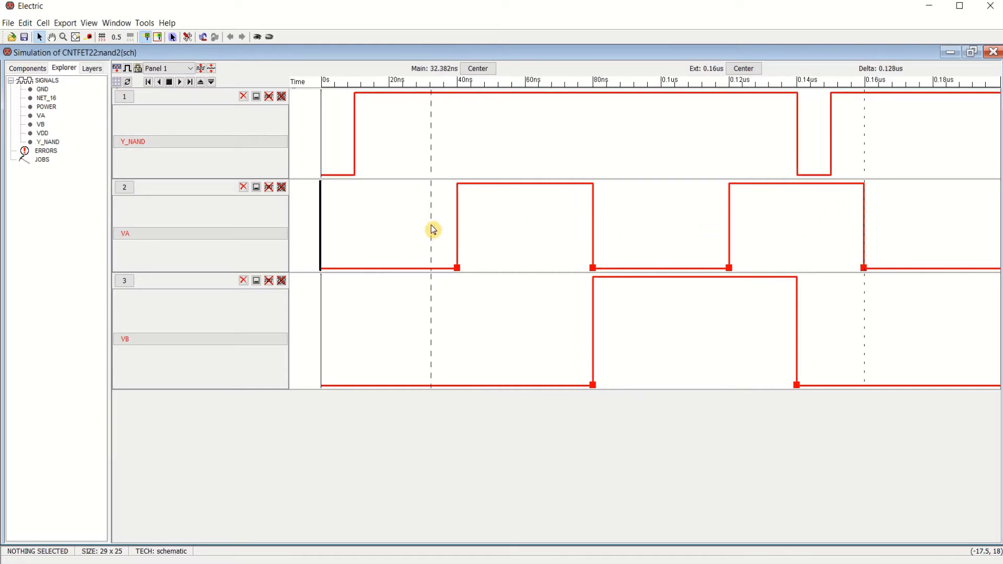
# - Close the simulation window and fit the nand2 schematic in its maximized window
pyautogui.click(994, 55)
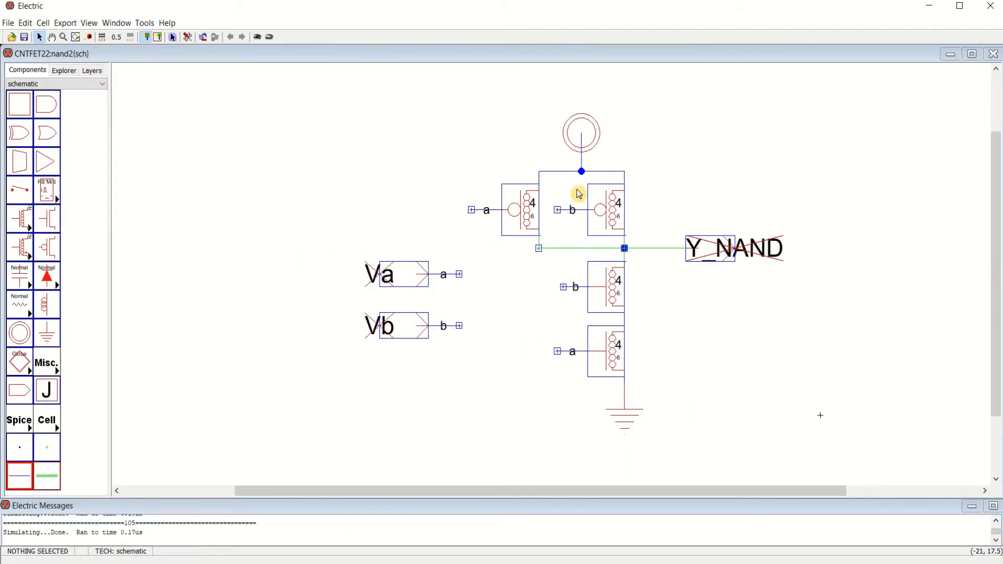
pyautogui.click(109, 23)
pyautogui.click(141, 36)
pyautogui.hotkey('ctrl', 'a')
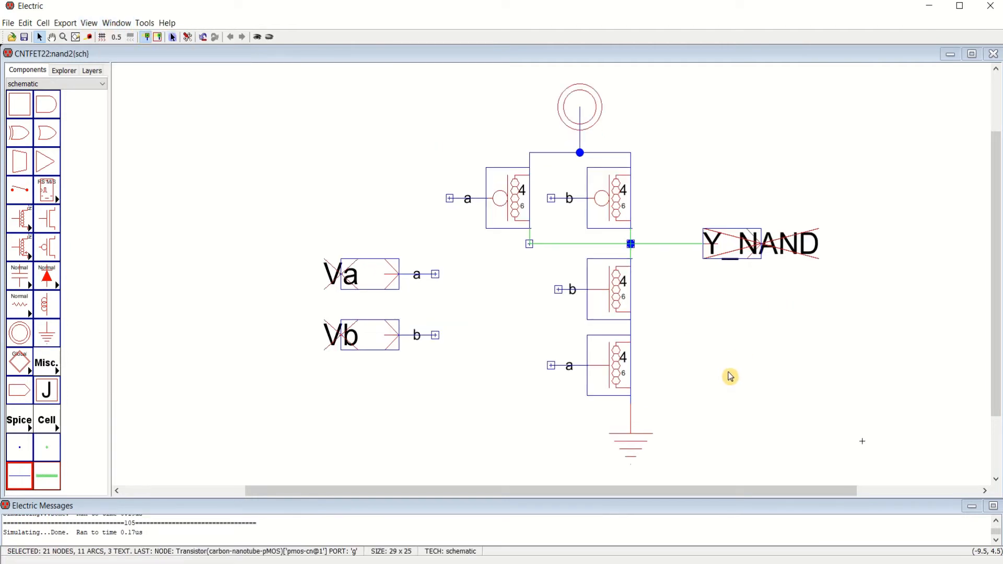
pyautogui.click(716, 360)
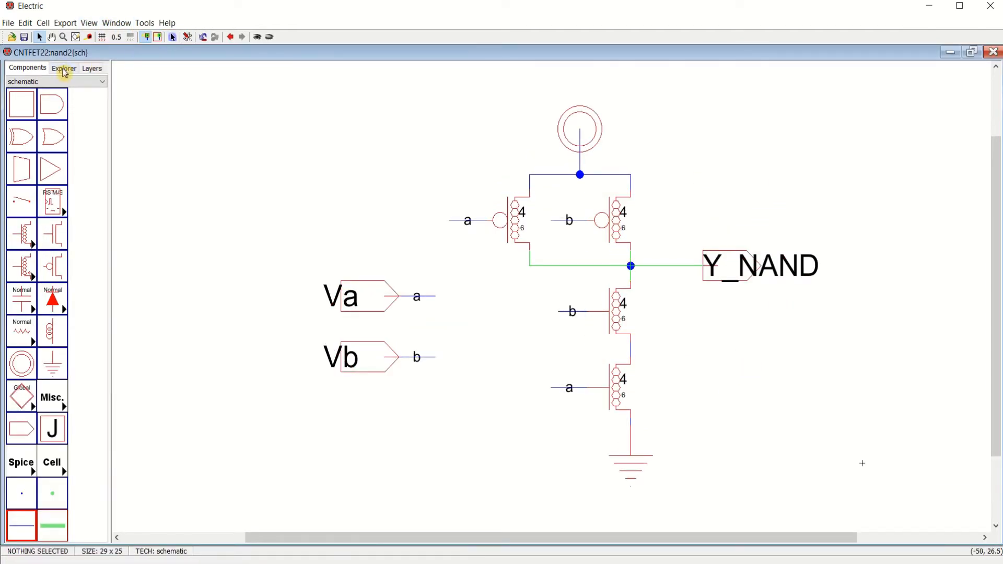
# - Create a layout cell named nand2 in the CNTFET22 library with mocmos-cn technology, and list the nand2 views in the library tree
pyautogui.click(43, 23)
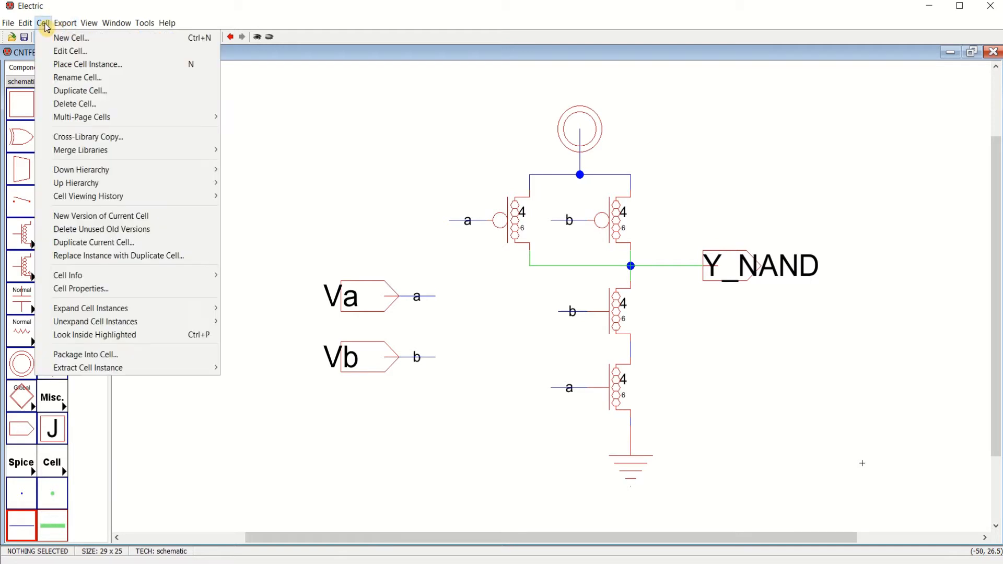
pyautogui.click(74, 38)
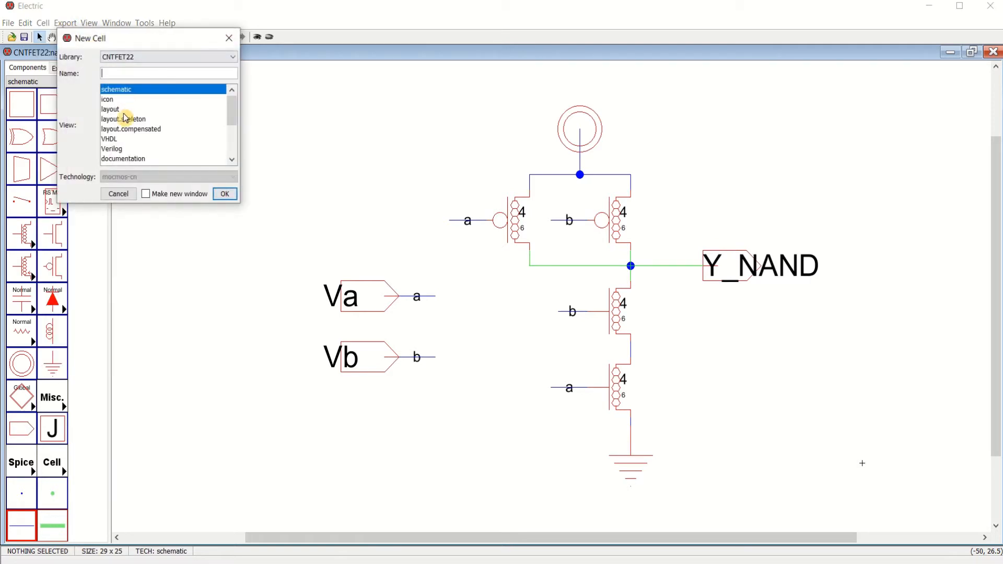
pyautogui.click(118, 109)
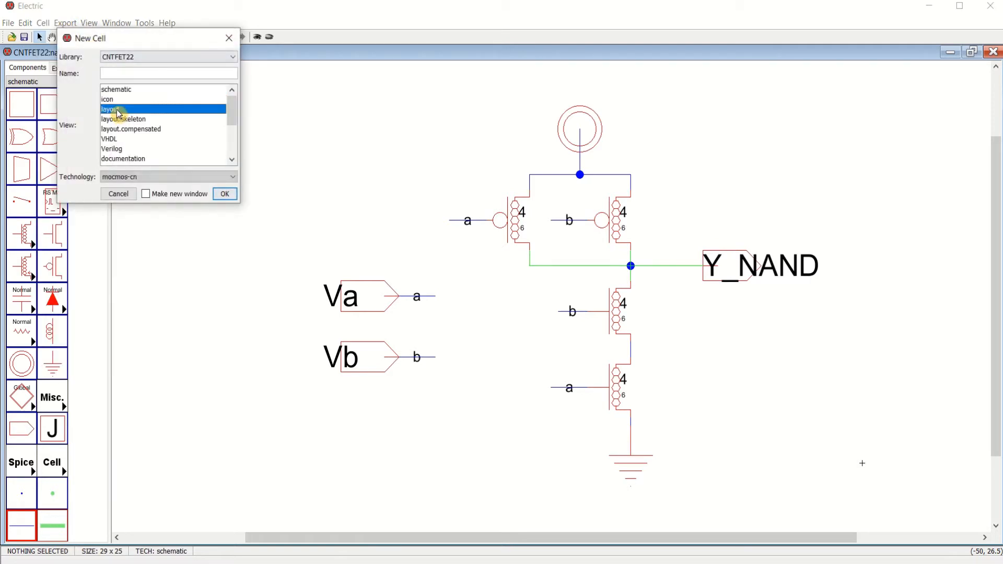
pyautogui.click(140, 73)
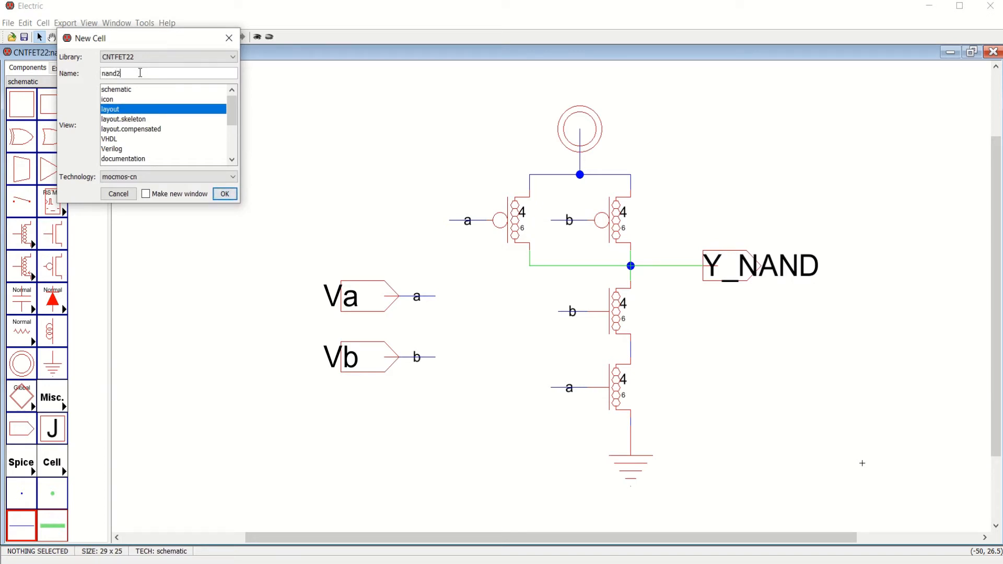
pyautogui.click(224, 192)
pyautogui.click(64, 69)
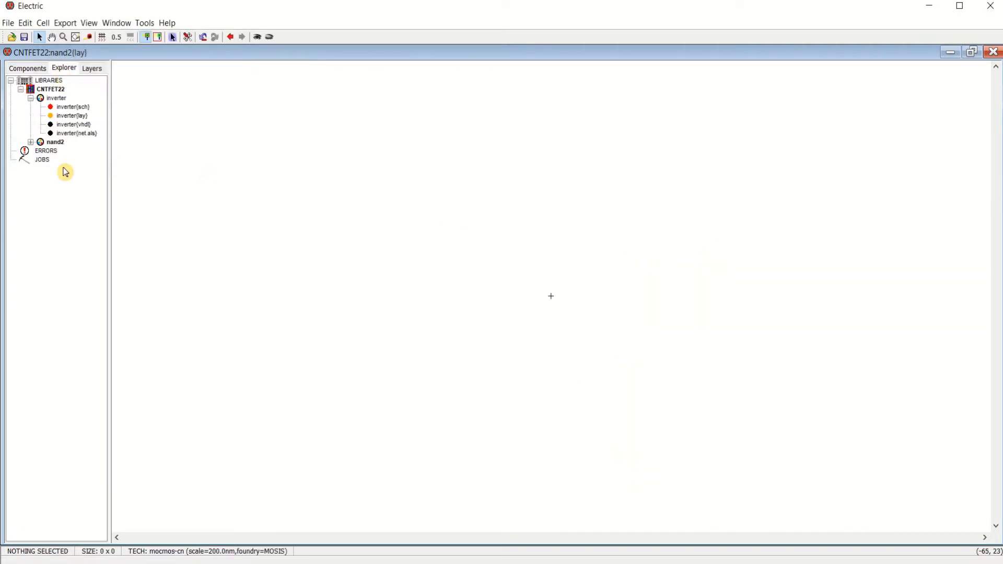
pyautogui.click(30, 142)
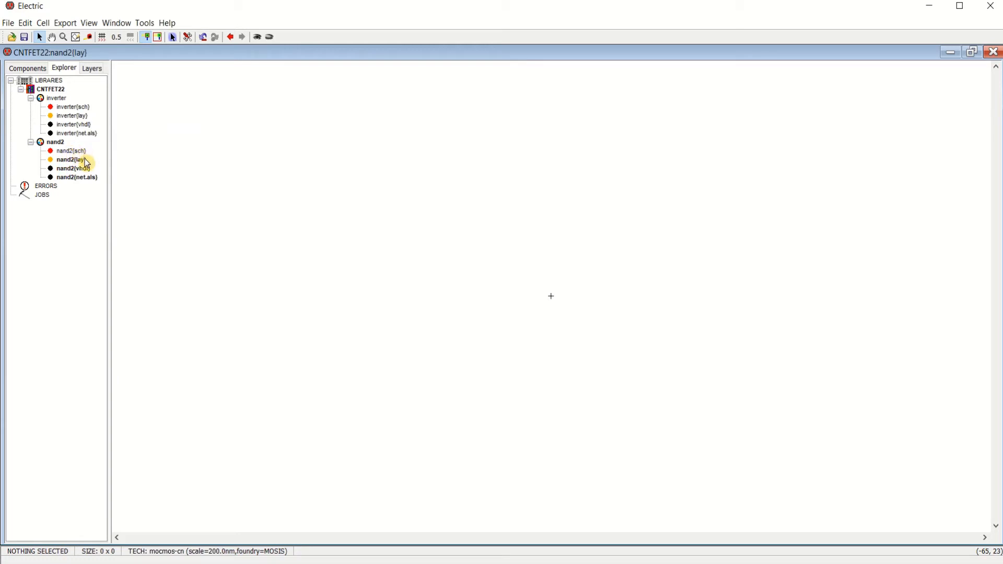
# - Place a PCN-Transistor at about X -27, Y 13 in the nand2 layout and inspect its node properties
pyautogui.click(34, 69)
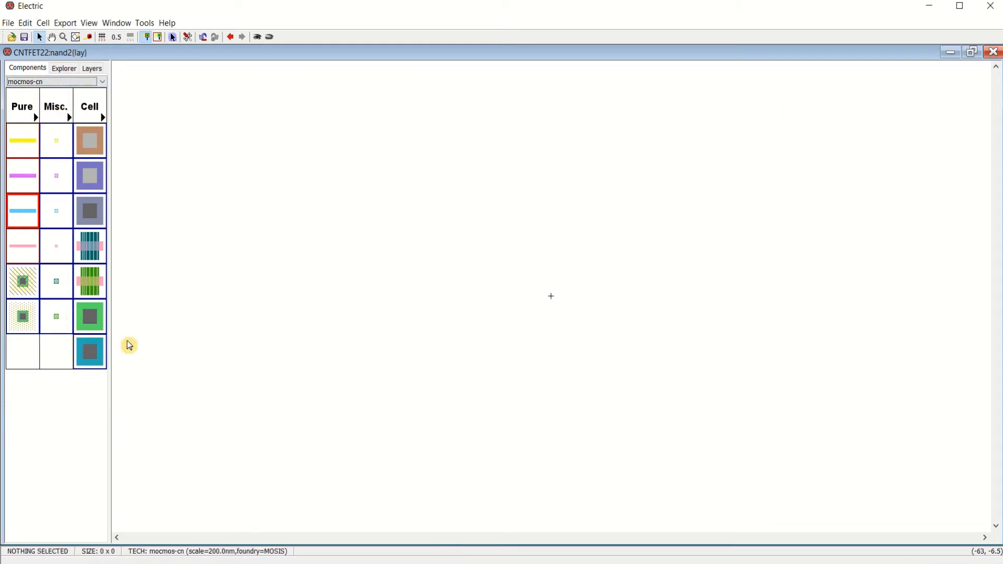
pyautogui.click(94, 288)
pyautogui.click(371, 209)
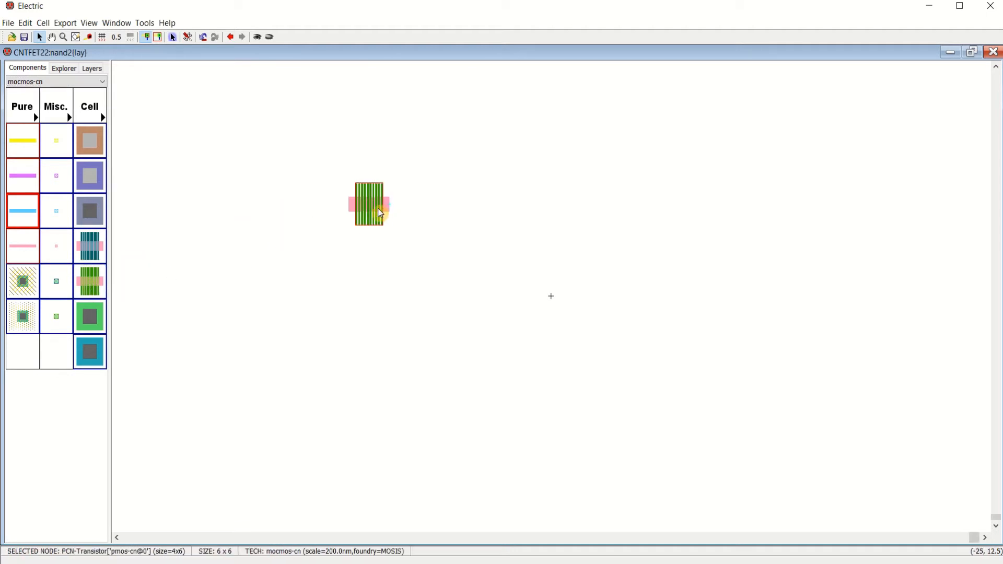
pyautogui.doubleClick(375, 207)
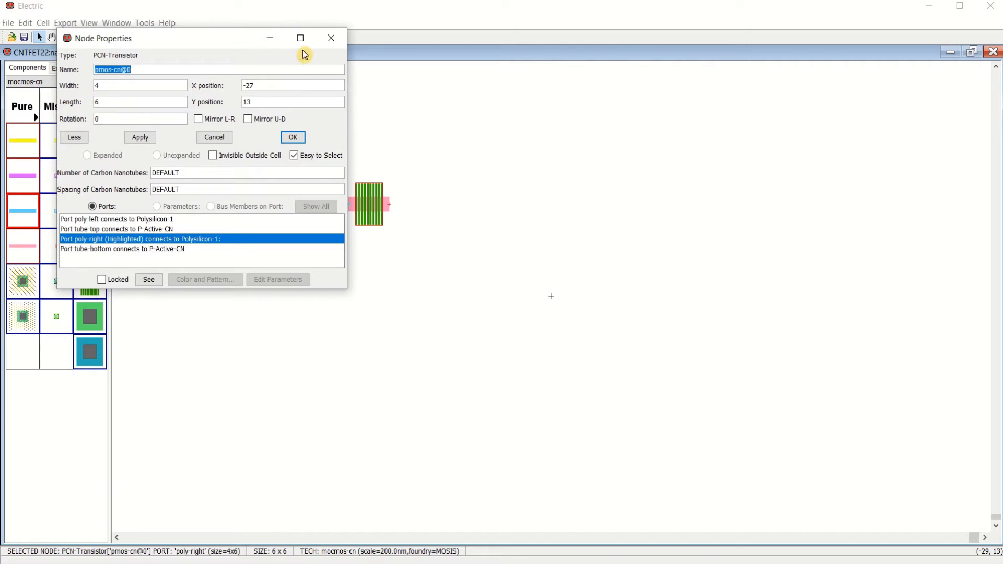
pyautogui.click(331, 41)
# - Inspect the carbon-nanotube transistor in the 3D view from a rotated angle, and return to the layout
pyautogui.click(116, 23)
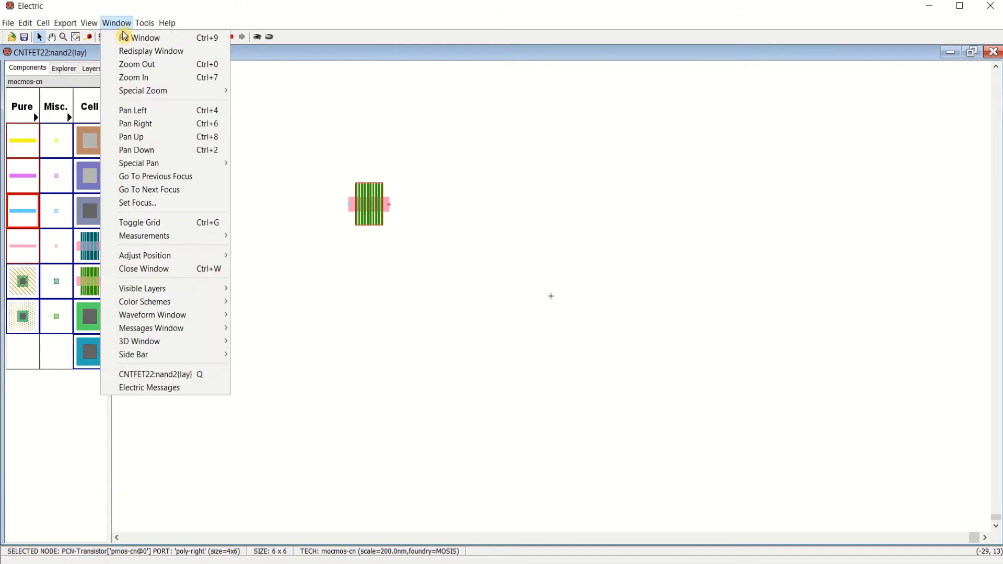
pyautogui.click(140, 38)
pyautogui.keyDown('ctrl'); pyautogui.scroll(-3, 654, 266); pyautogui.keyUp('ctrl')
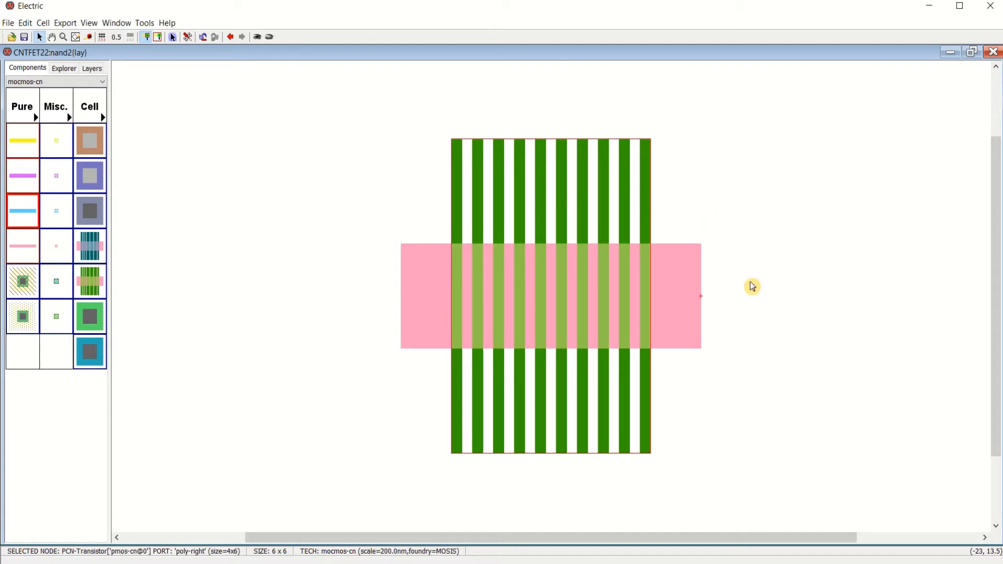
pyautogui.click(118, 24)
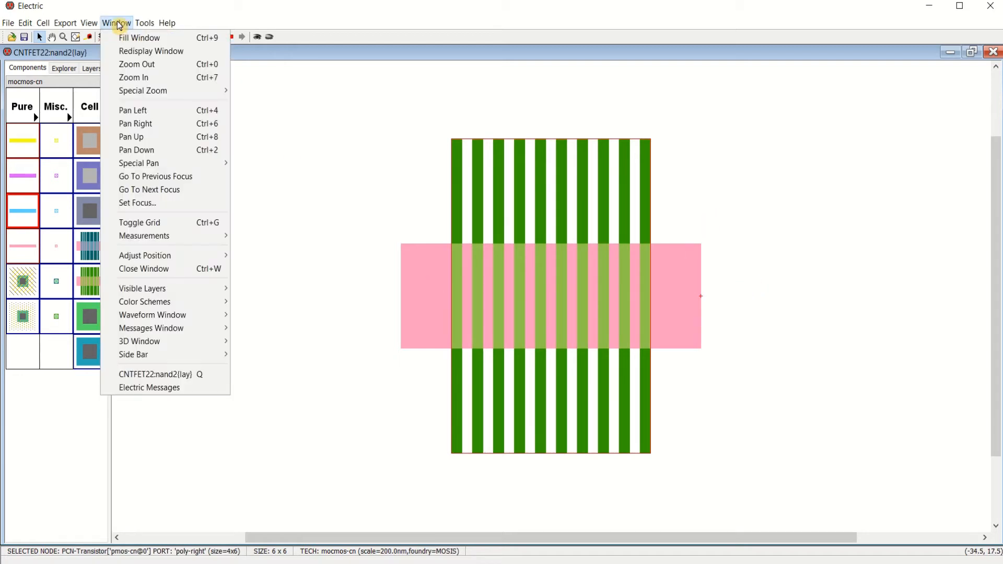
pyautogui.moveTo(178, 341)
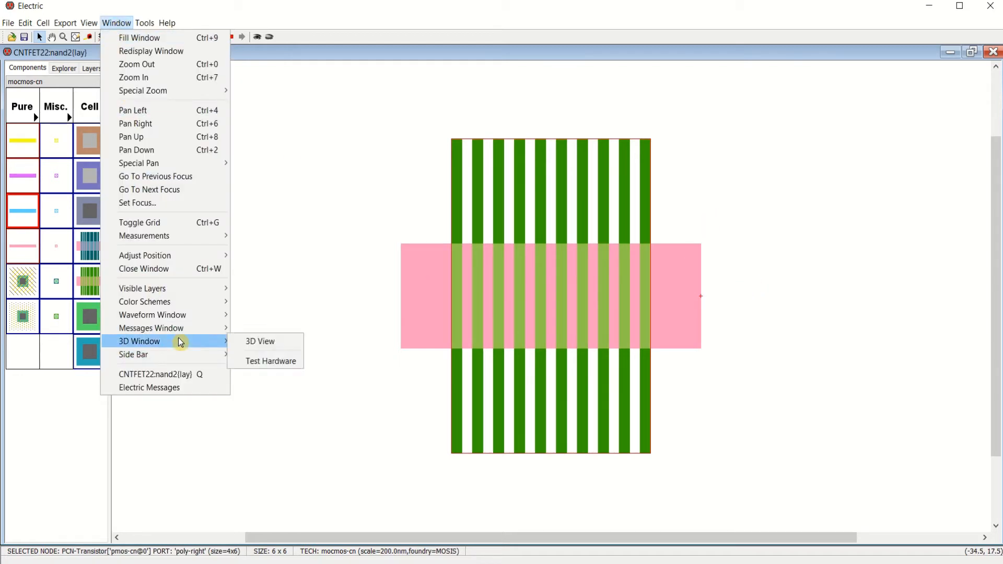
pyautogui.click(269, 342)
pyautogui.moveTo(562, 311); pyautogui.dragTo(528, 271)
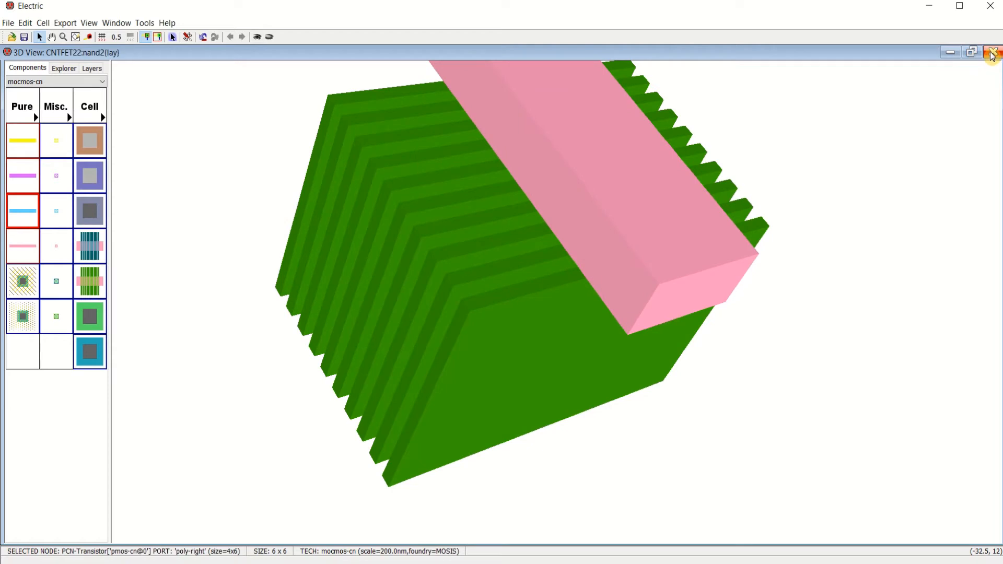
pyautogui.click(993, 51)
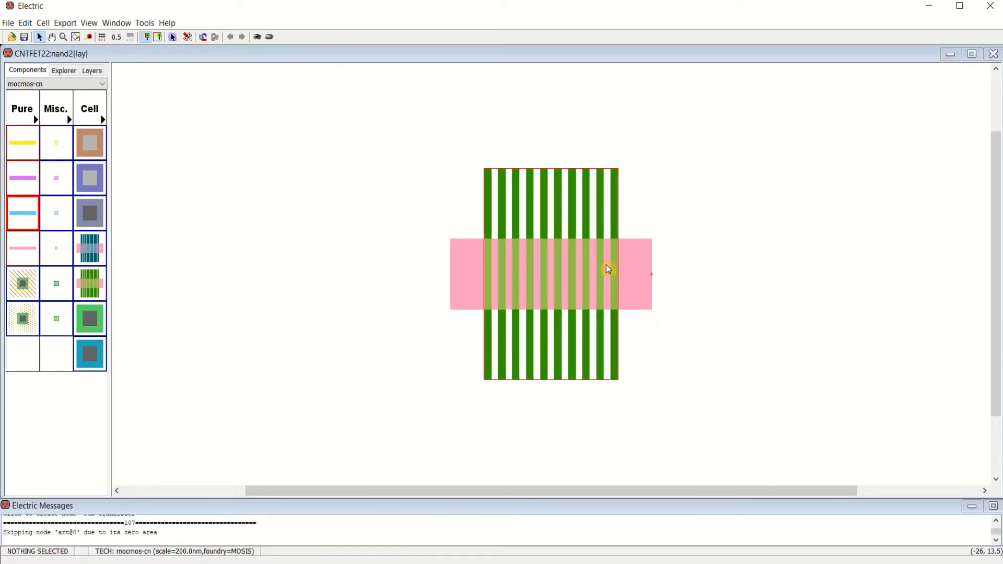
# - Rotate the PCN-Transistor 90 degrees so its gate stands vertical, and move it by (-4, 2)
pyautogui.click(596, 290)
pyautogui.hotkey('ctrl', 'j')
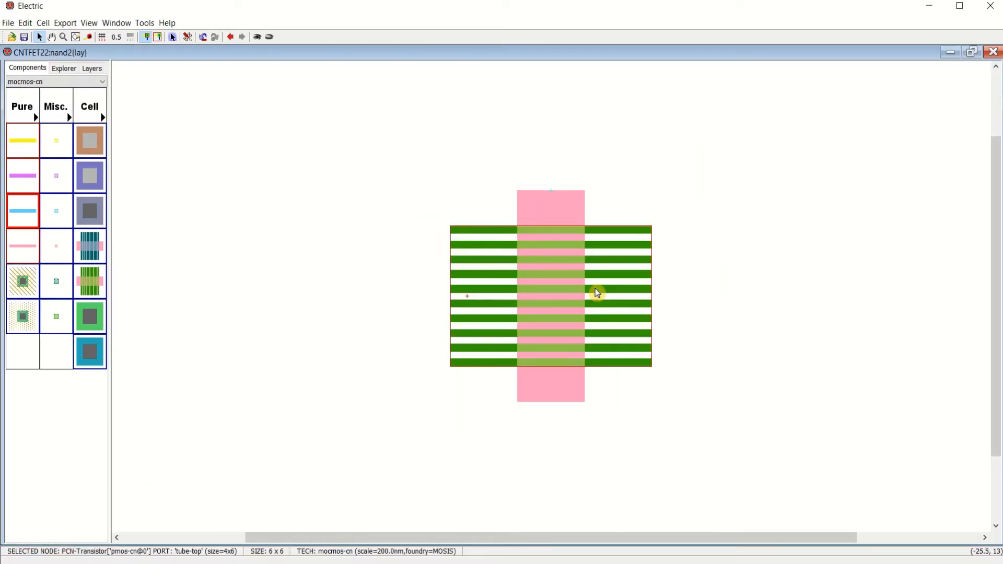
pyautogui.moveTo(574, 311); pyautogui.dragTo(432, 224)
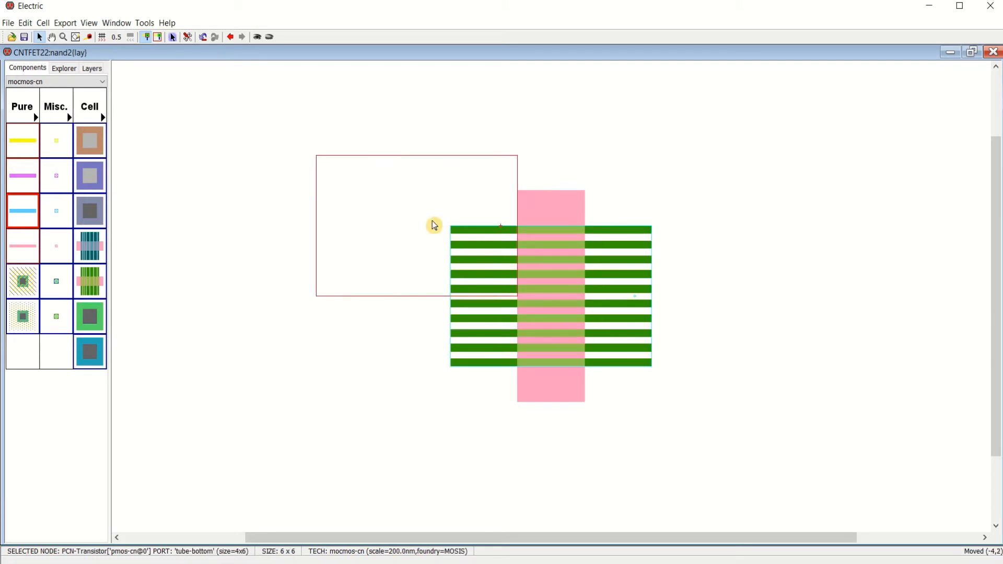
pyautogui.click(691, 237)
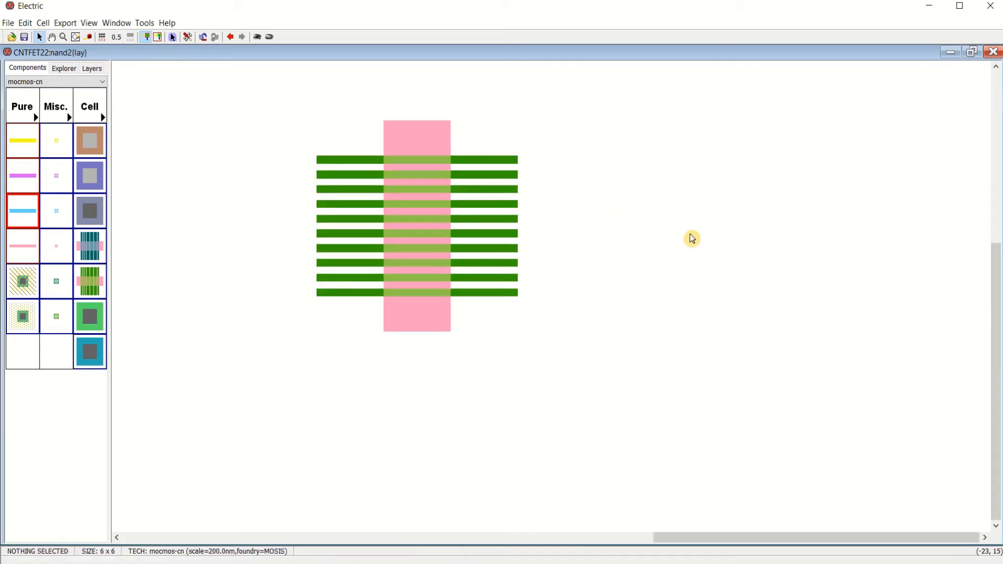
# - Duplicate the rotated PCN-Transistor and place the copy level with the original, at about X -20.5, Y 15
pyautogui.click(410, 245)
pyautogui.click(658, 275)
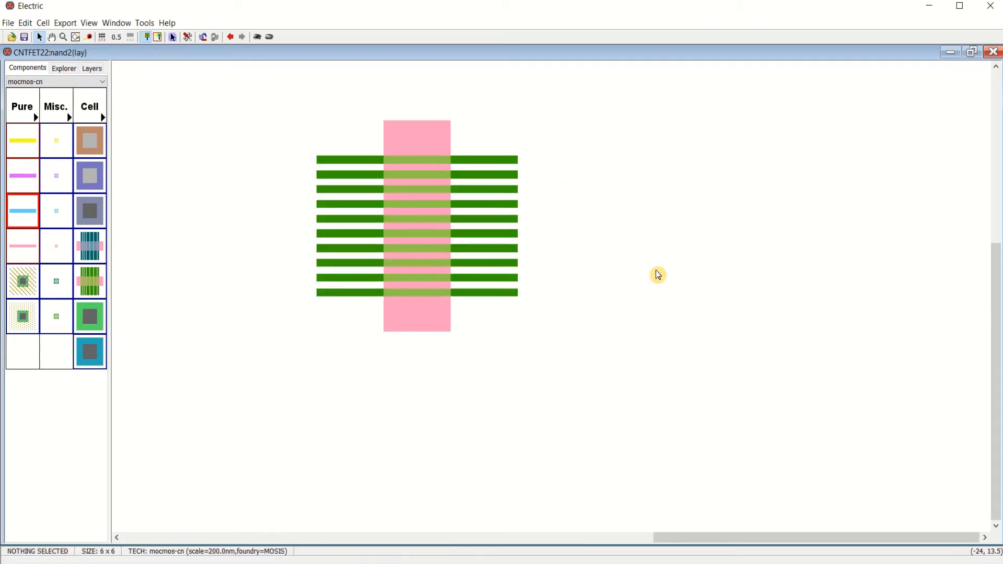
pyautogui.hotkey('ctrl', 'v')
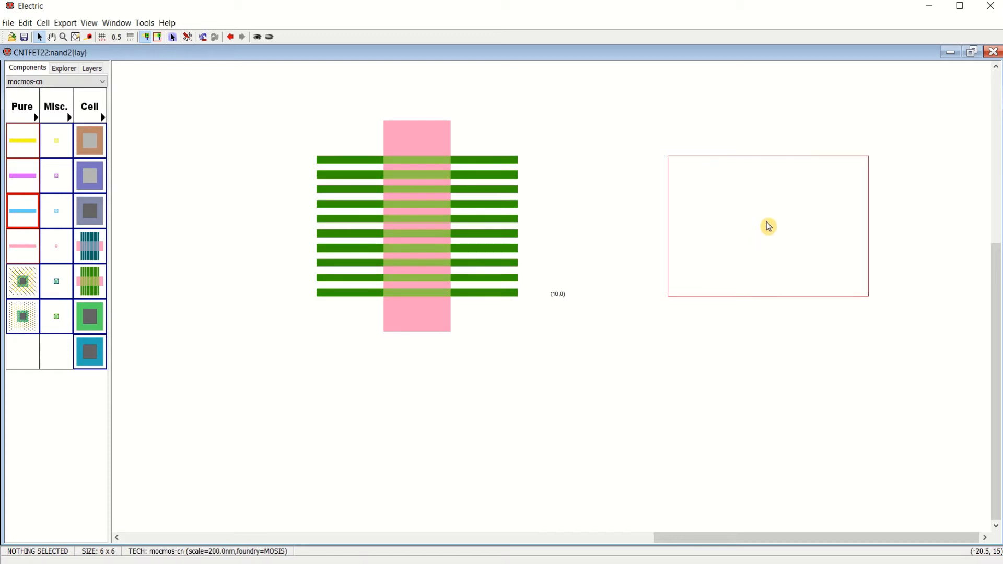
pyautogui.click(768, 226)
pyautogui.click(719, 354)
pyautogui.click(759, 239)
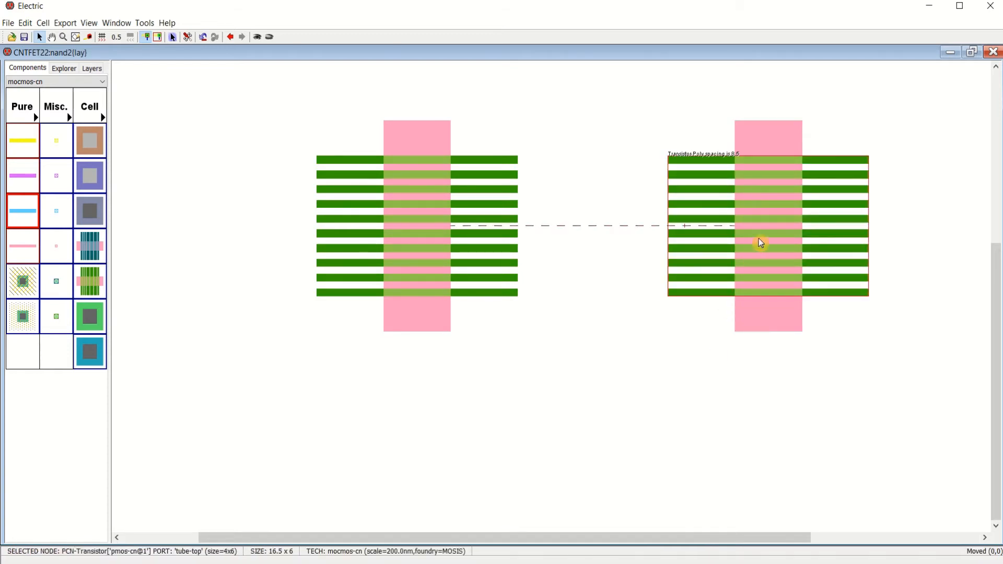
pyautogui.click(695, 339)
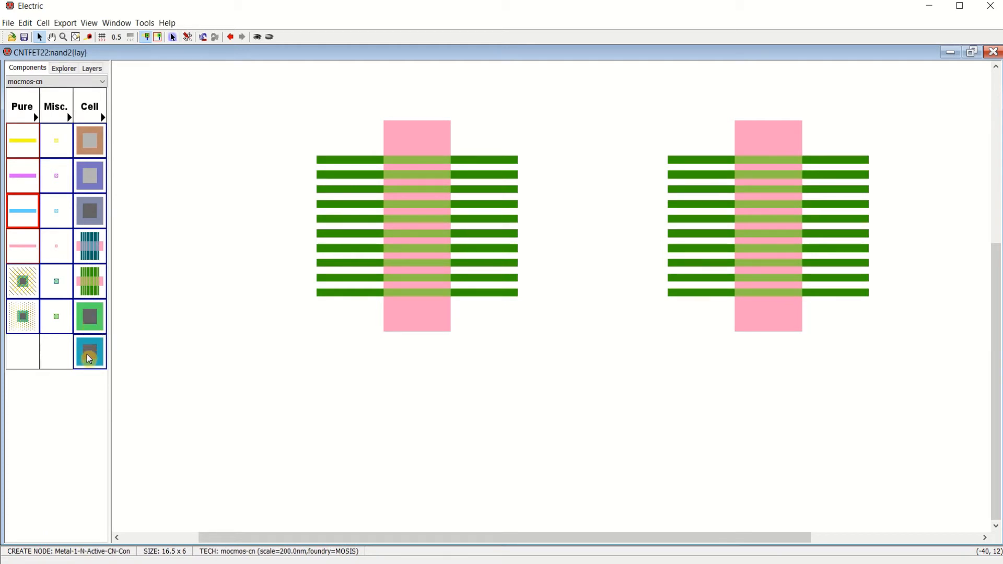
# - Place Metal-1-P-Active-CN-Con contacts before, between and after the two PCN-Transistors, shifting the second transistor about 1.5 units right to make room
pyautogui.click(92, 316)
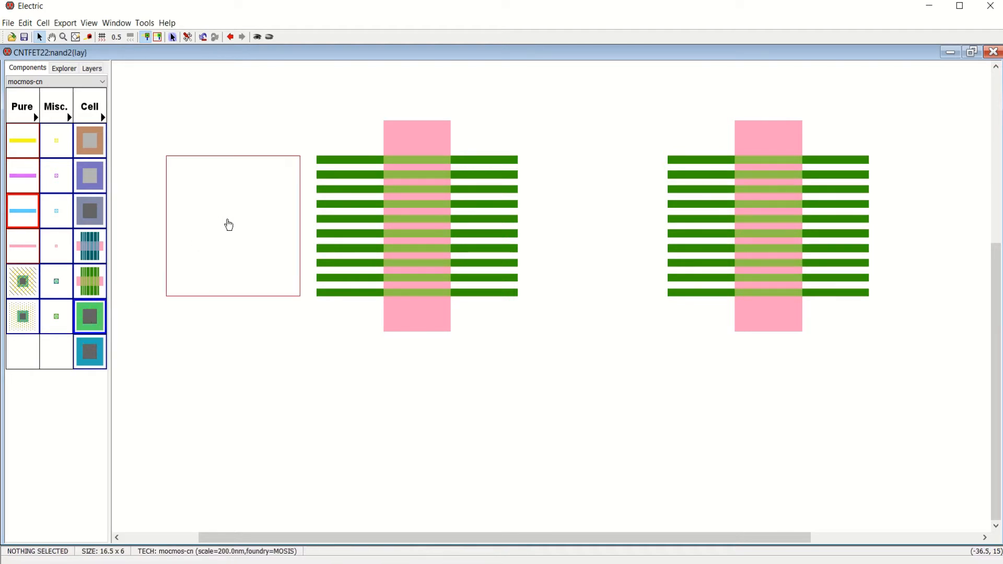
pyautogui.click(206, 225)
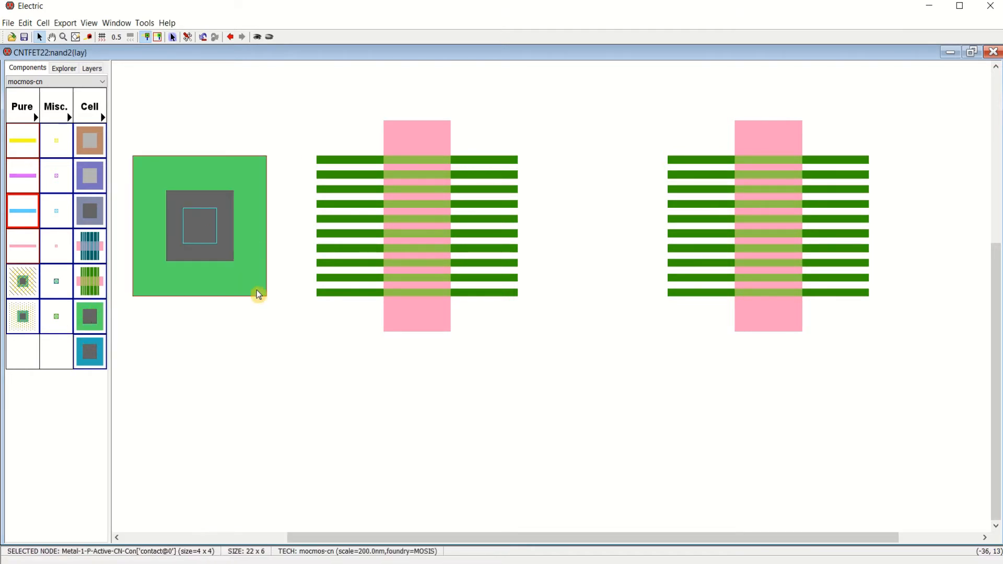
pyautogui.keyDown('ctrl'); pyautogui.scroll(-4, 731, 315); pyautogui.keyUp('ctrl')
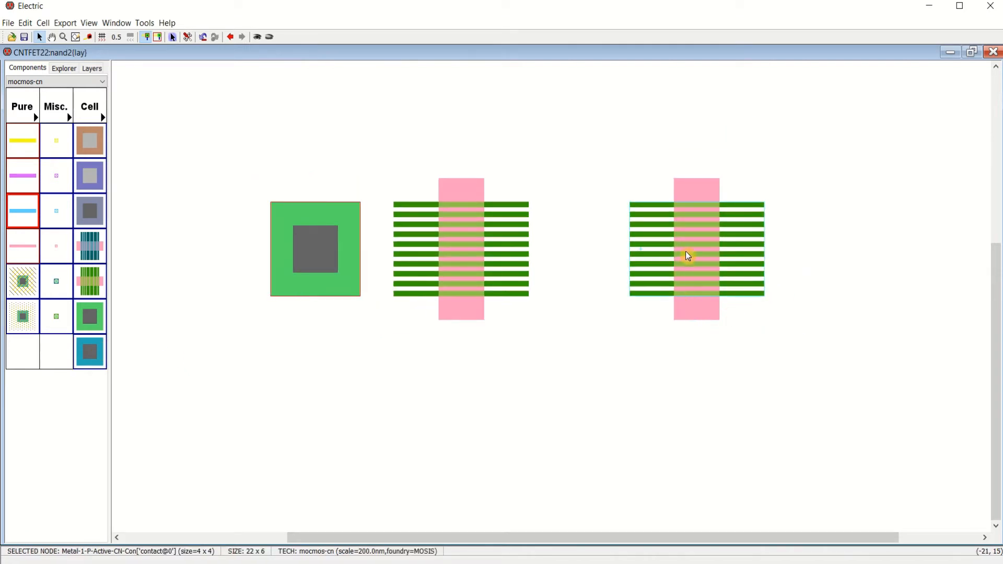
pyautogui.moveTo(685, 250); pyautogui.dragTo(720, 253)
pyautogui.click(89, 316)
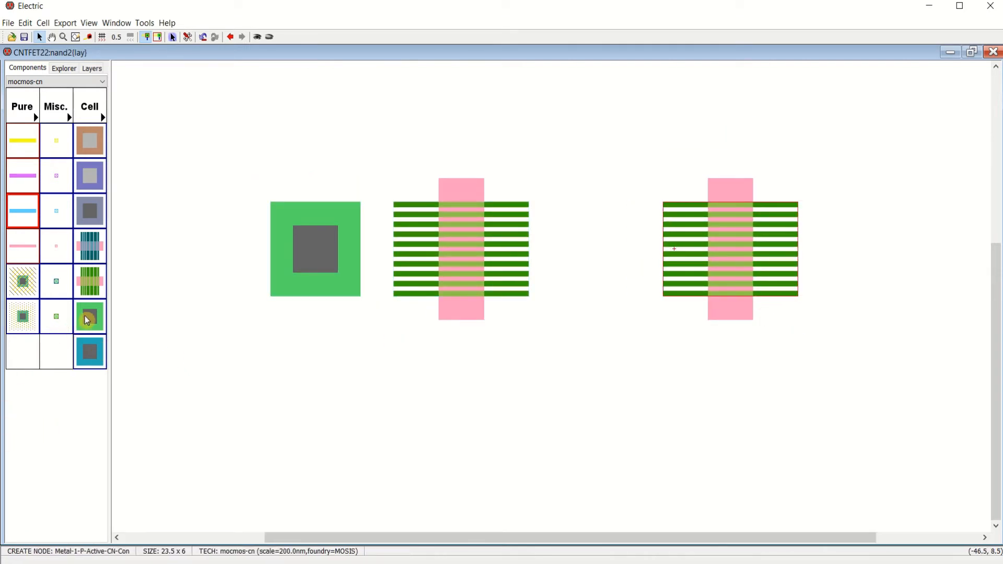
pyautogui.click(596, 252)
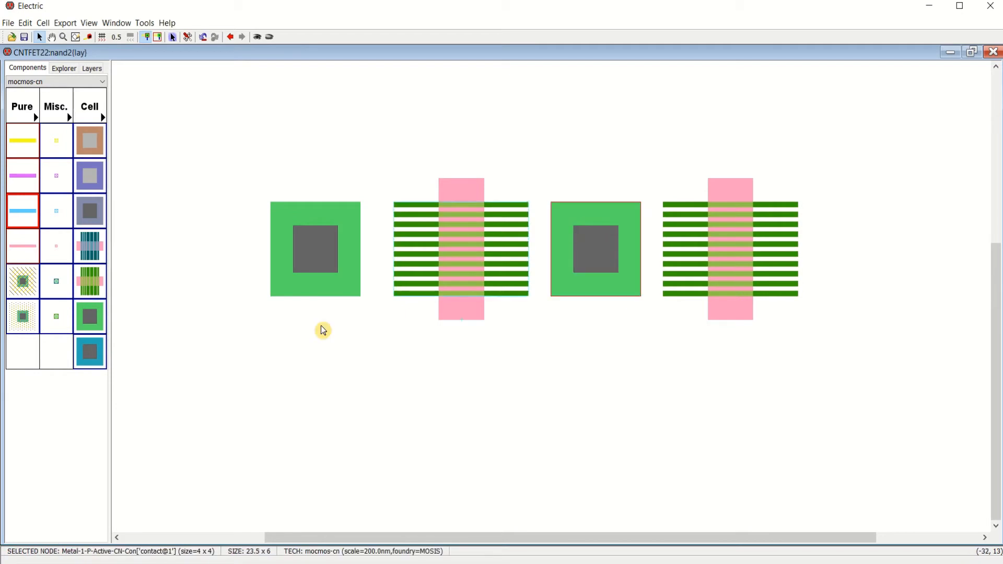
pyautogui.click(89, 316)
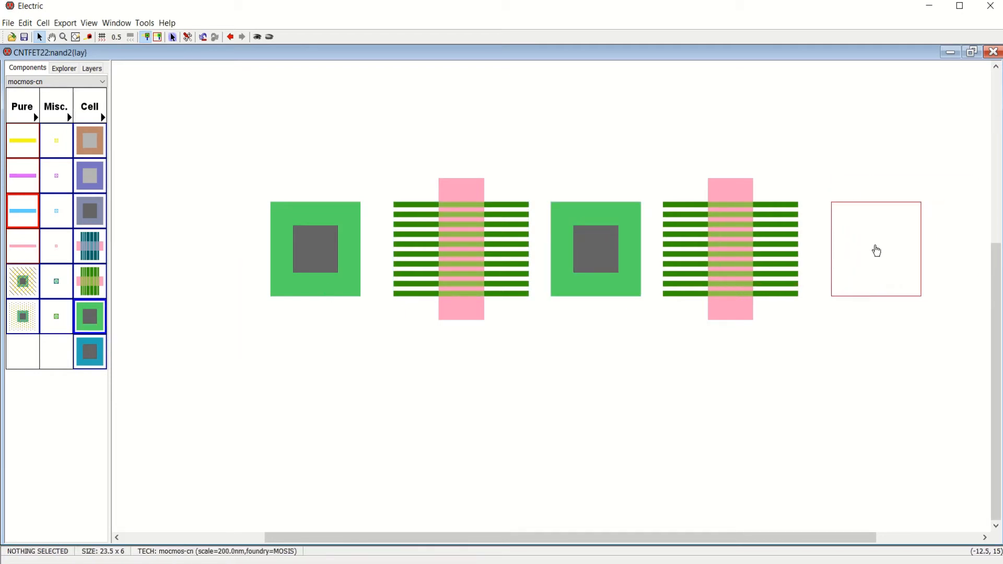
pyautogui.click(870, 251)
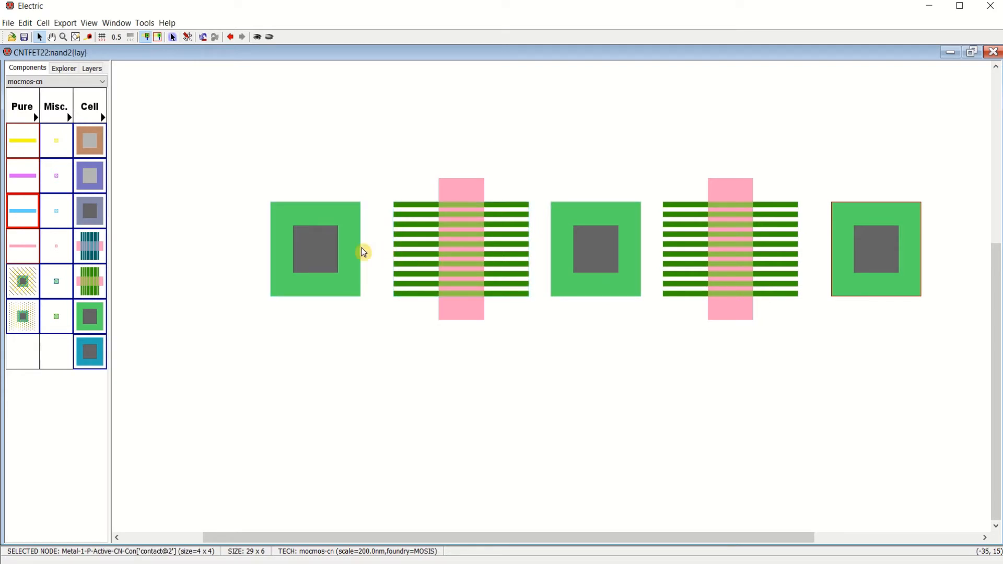
# - Wire the three P-active contacts to the adjacent tube ports of the two PCN-Transistors, connecting the whole row in series
pyautogui.moveTo(323, 252); pyautogui.dragTo(404, 246, button='right')
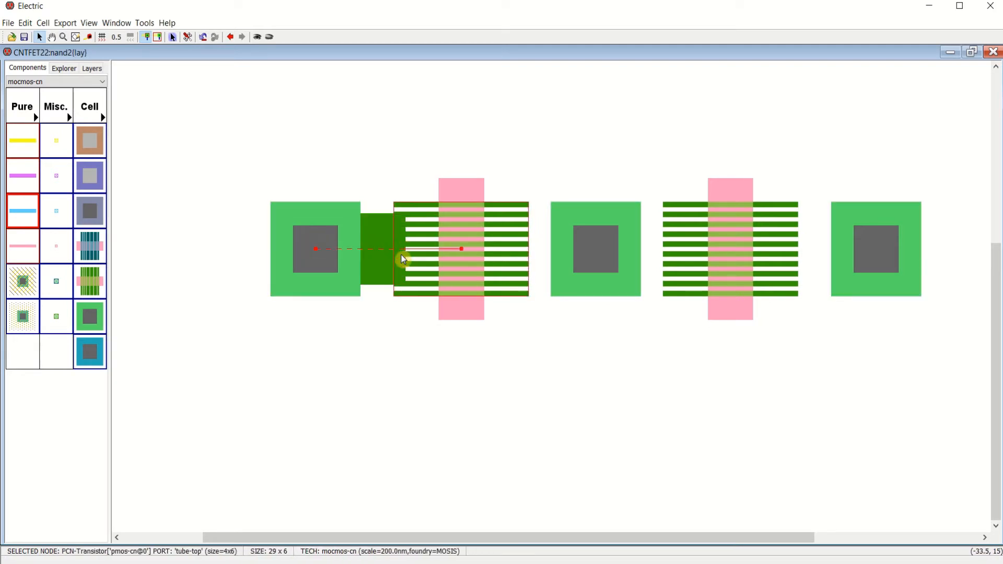
pyautogui.click(488, 305)
pyautogui.moveTo(596, 260); pyautogui.dragTo(506, 244, button='right')
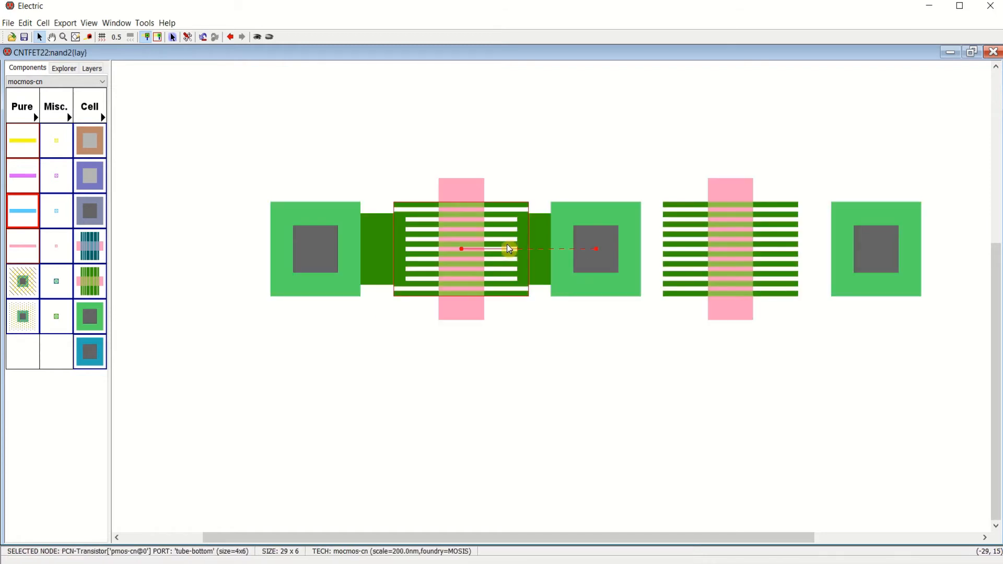
pyautogui.click(638, 334)
pyautogui.moveTo(603, 254); pyautogui.dragTo(688, 245, button='right')
pyautogui.click(697, 327)
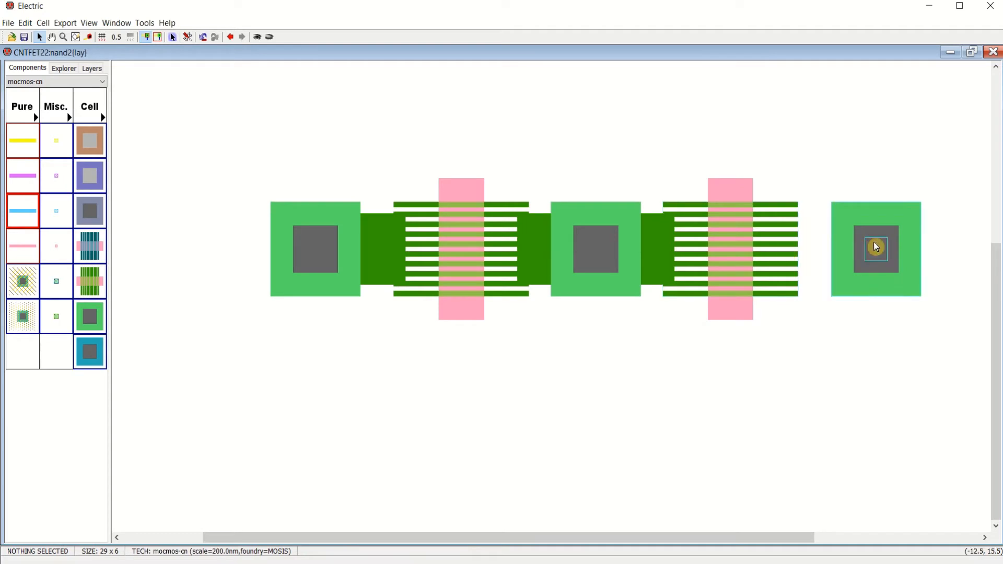
pyautogui.moveTo(875, 246); pyautogui.dragTo(777, 249, button='right')
pyautogui.click(829, 351)
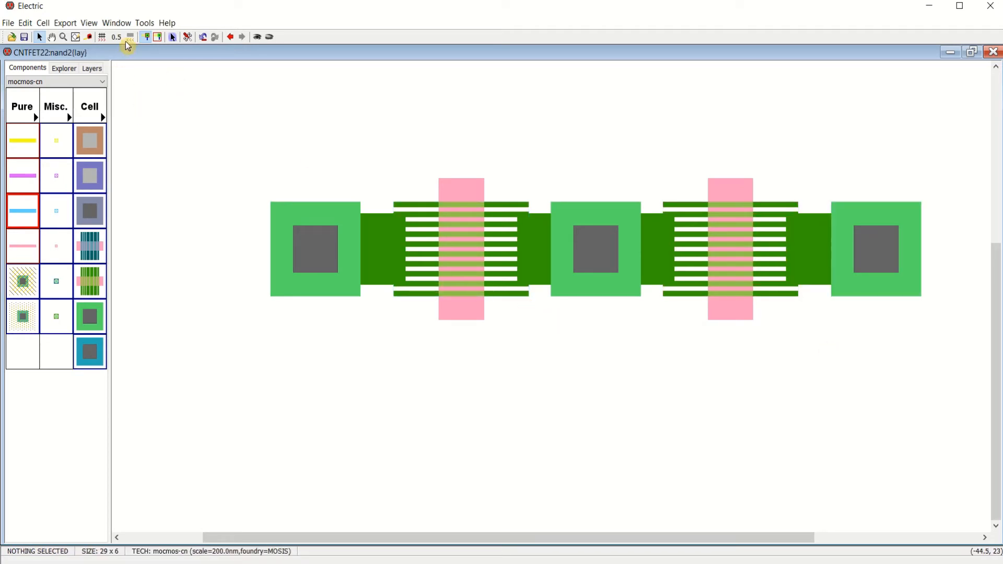
# - Inspect the connected P-type transistor row in the 3D view from a rotated angle, and return to the layout
pyautogui.click(116, 23)
pyautogui.moveTo(164, 343)
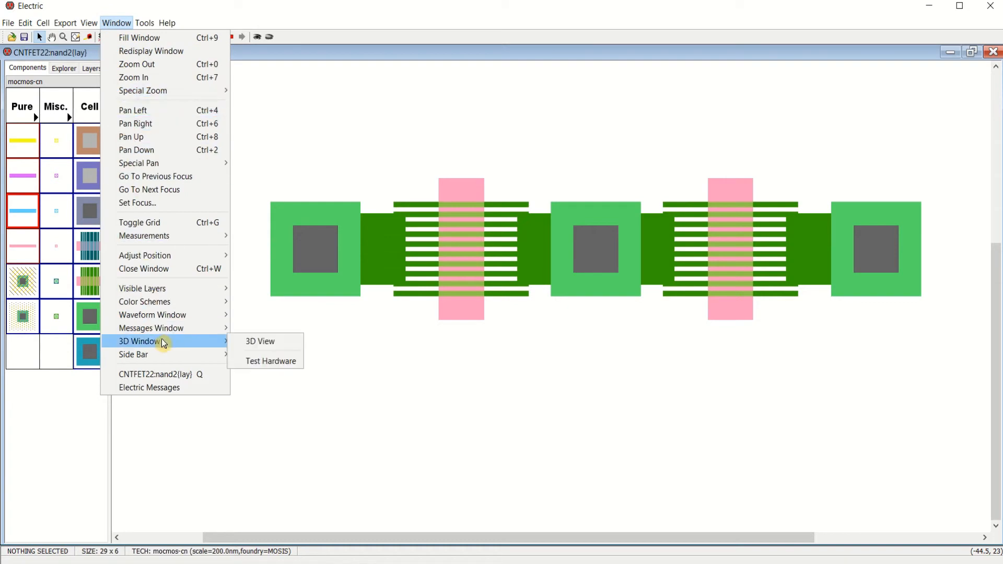
pyautogui.click(245, 342)
pyautogui.moveTo(511, 306); pyautogui.dragTo(586, 370)
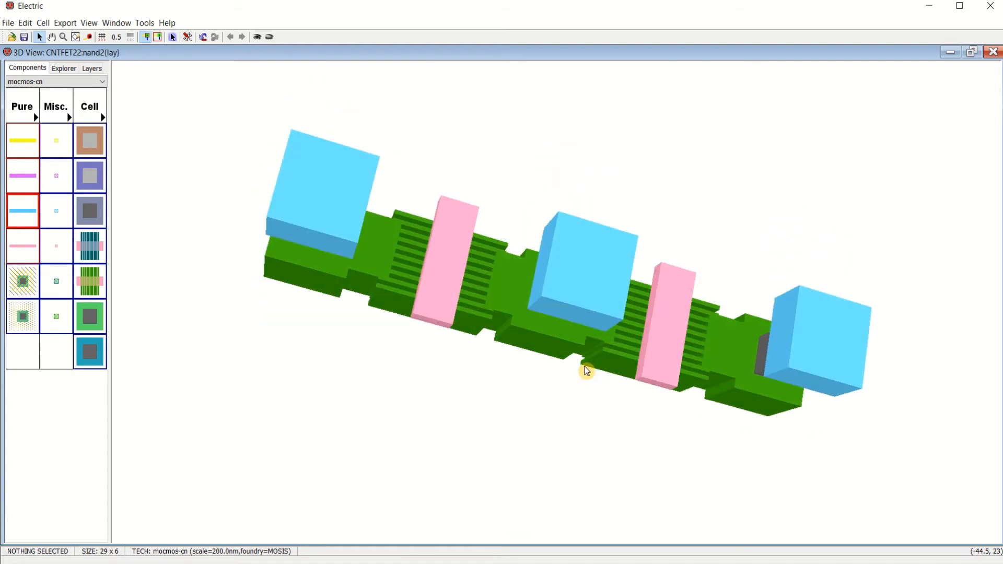
pyautogui.click(992, 54)
pyautogui.click(707, 369)
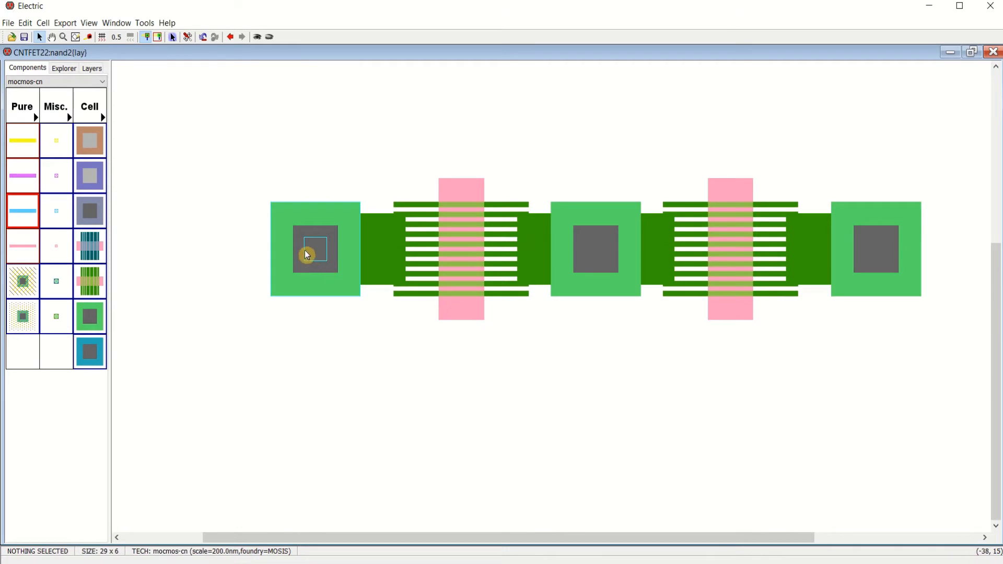
# - Compact the P-type row by moving the contacts and the second transistor together, leaving only narrow tube gaps beside each gate
pyautogui.moveTo(306, 255); pyautogui.dragTo(372, 251)
pyautogui.moveTo(600, 250); pyautogui.dragTo(544, 250)
pyautogui.click(605, 314)
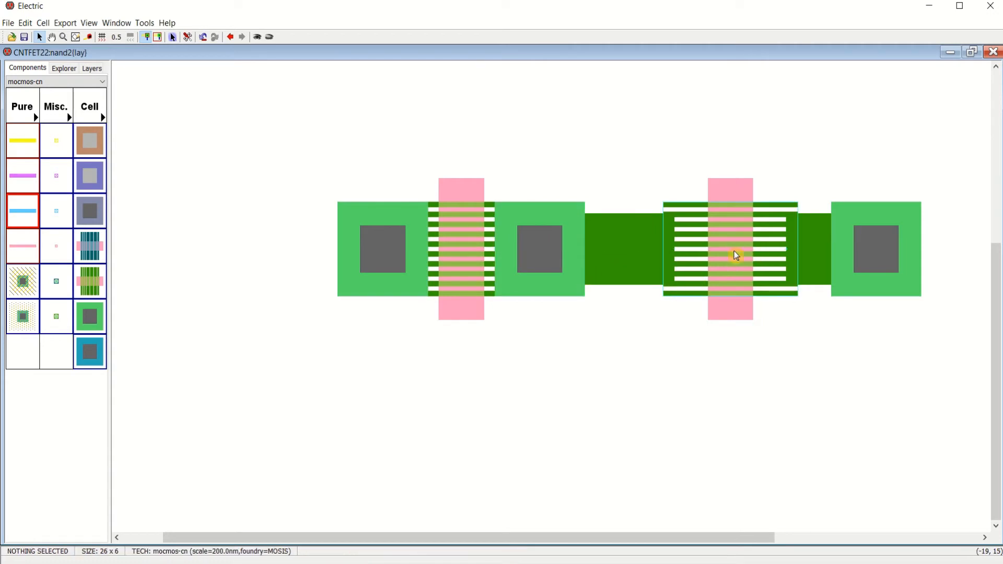
pyautogui.moveTo(736, 256); pyautogui.dragTo(641, 261)
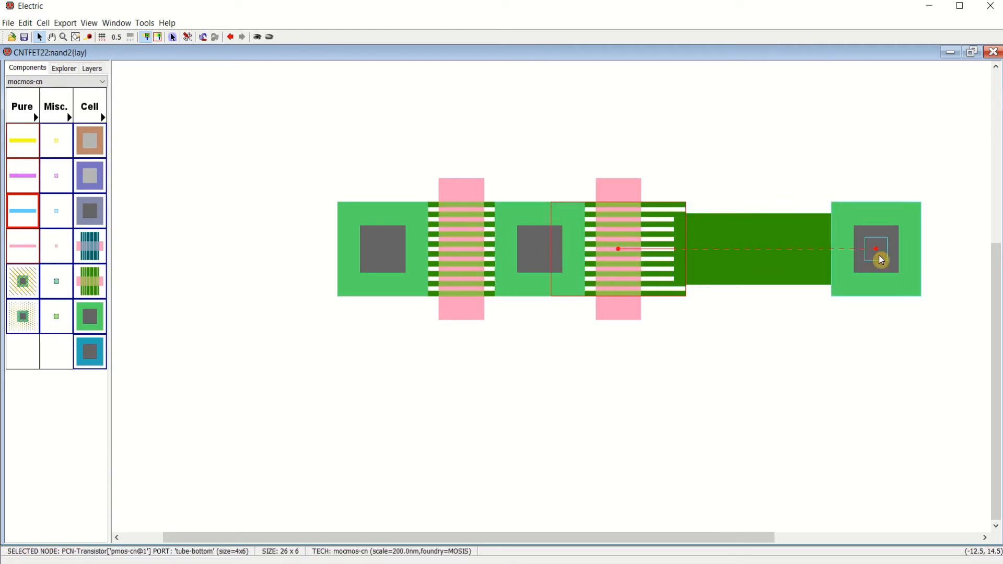
pyautogui.moveTo(881, 260); pyautogui.dragTo(702, 254)
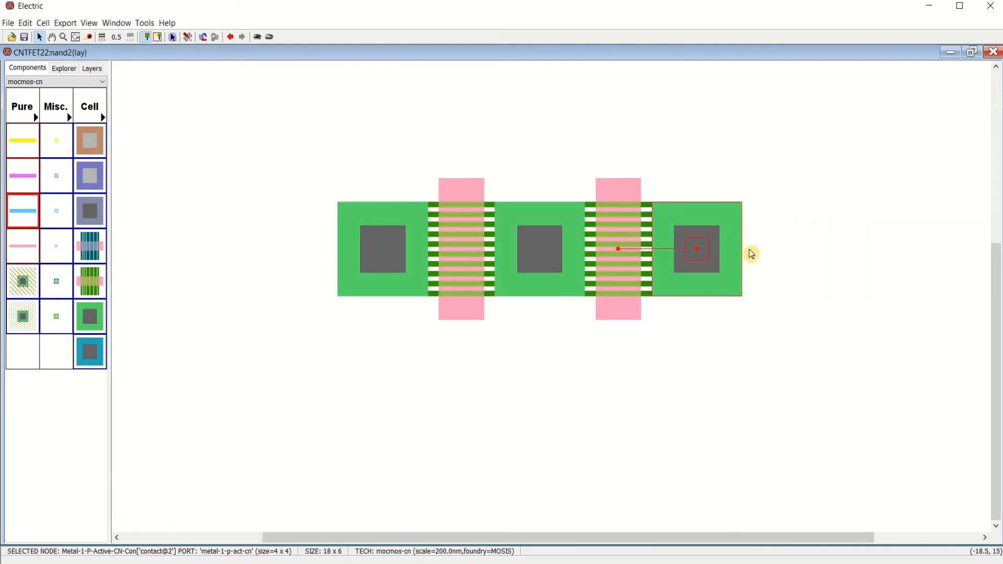
pyautogui.click(792, 293)
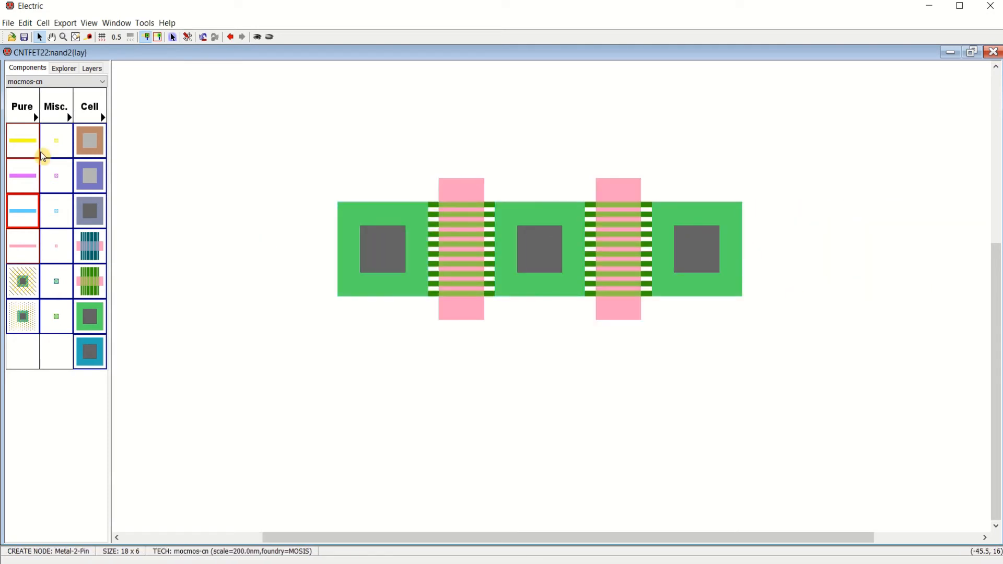
# - Run a hierarchical DRC check on the nand2 layout
pyautogui.click(144, 23)
pyautogui.moveTo(152, 38)
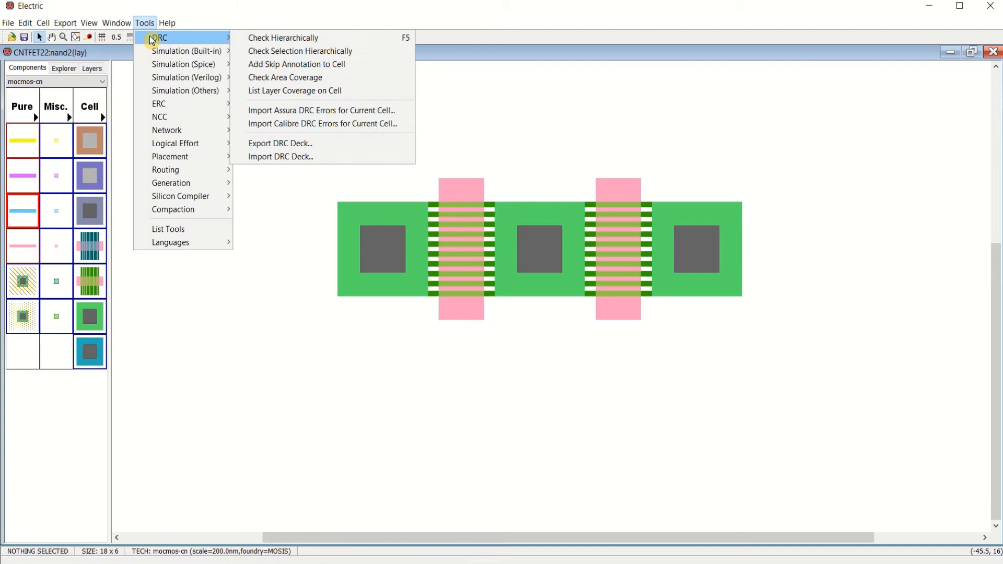
pyautogui.click(327, 37)
pyautogui.click(510, 319)
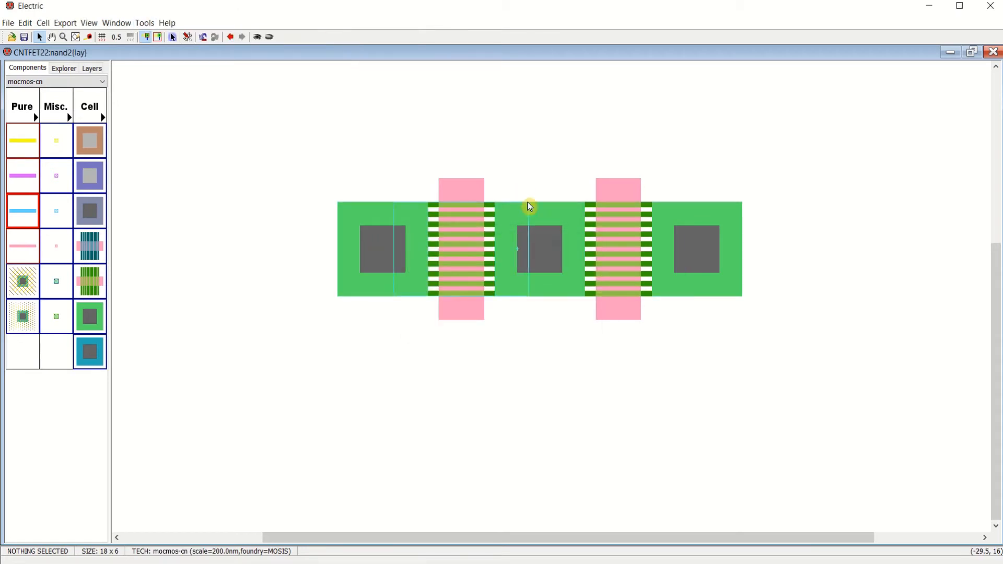
# - Place an NCN-Transistor below the first PCN-Transistor at about X -31, Y 6.5, and fit the layout in the window
pyautogui.keyDown('ctrl'); pyautogui.scroll(-2, 869, 328); pyautogui.keyUp('ctrl')
pyautogui.keyDown('ctrl'); pyautogui.scroll(1, 800, 321); pyautogui.keyUp('ctrl')
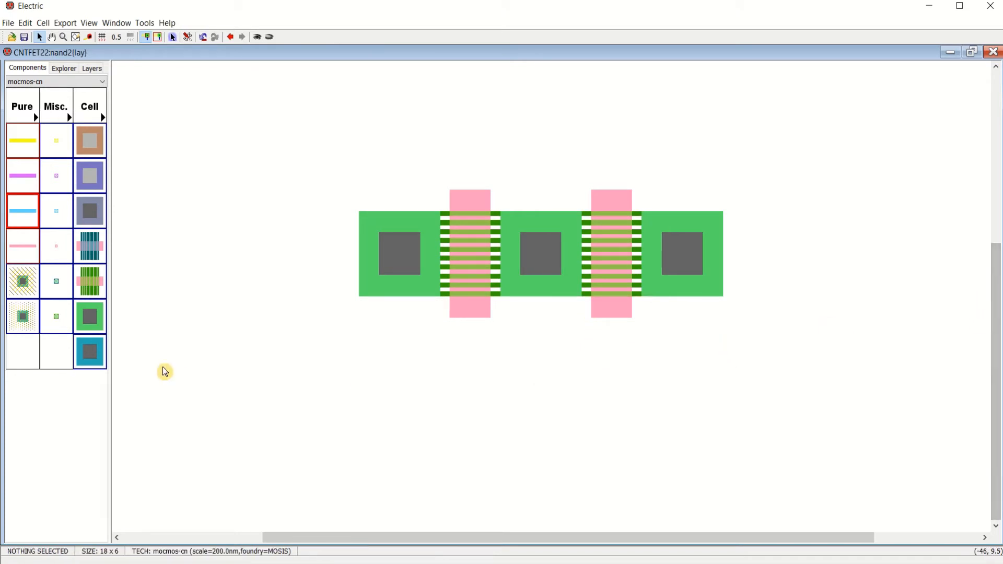
pyautogui.click(92, 249)
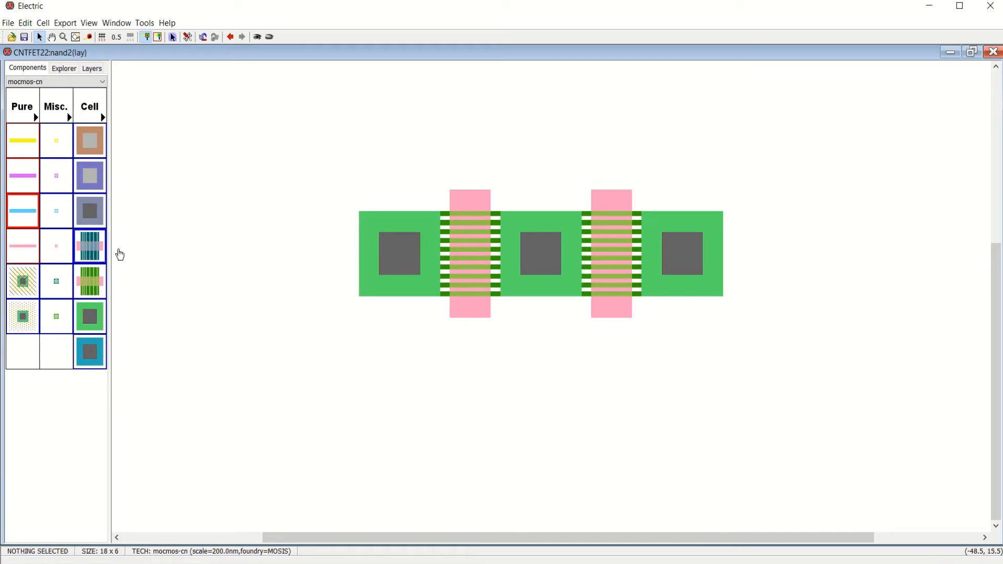
pyautogui.click(470, 439)
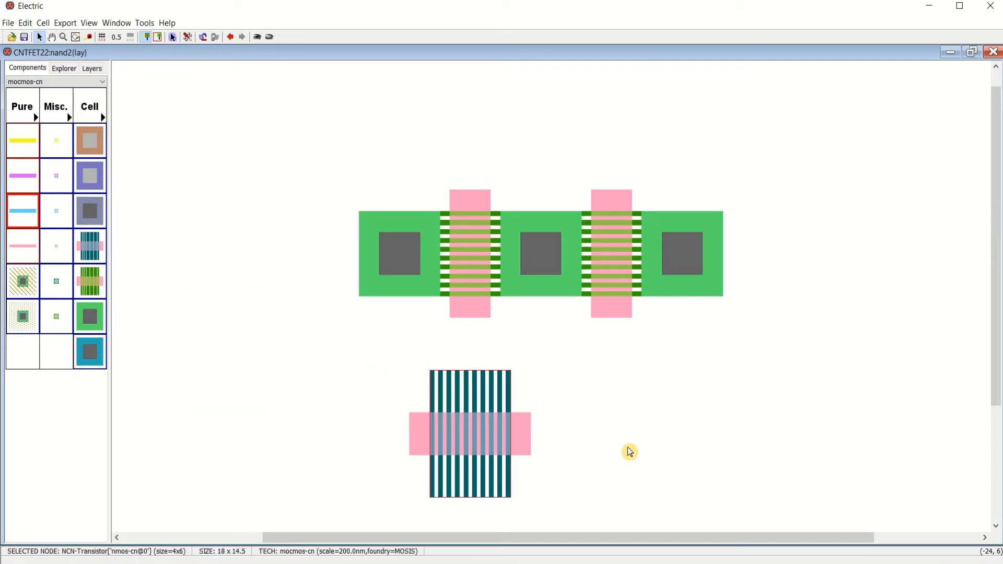
pyautogui.keyDown('ctrl'); pyautogui.scroll(-1, 640, 449); pyautogui.keyUp('ctrl')
pyautogui.click(117, 23)
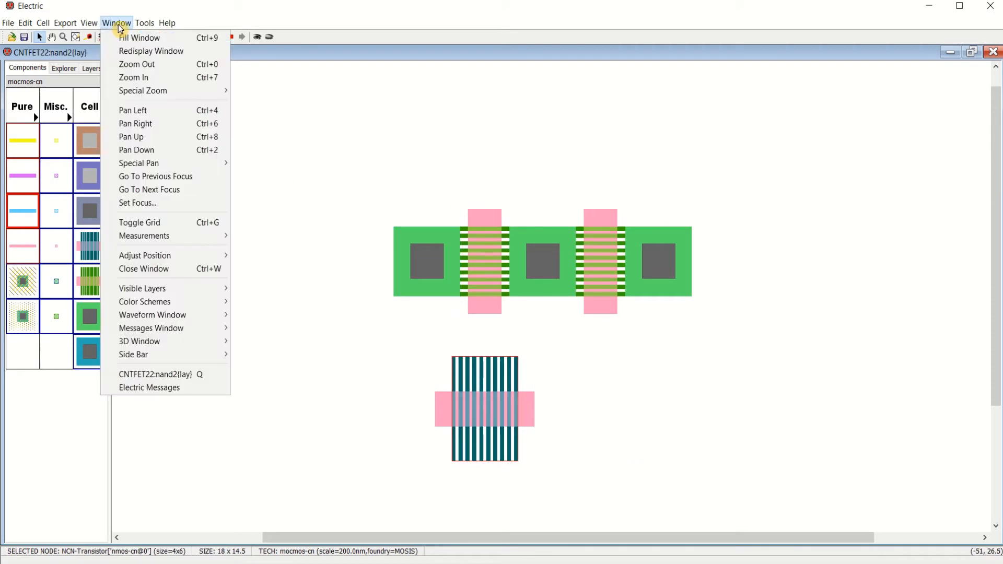
pyautogui.click(124, 37)
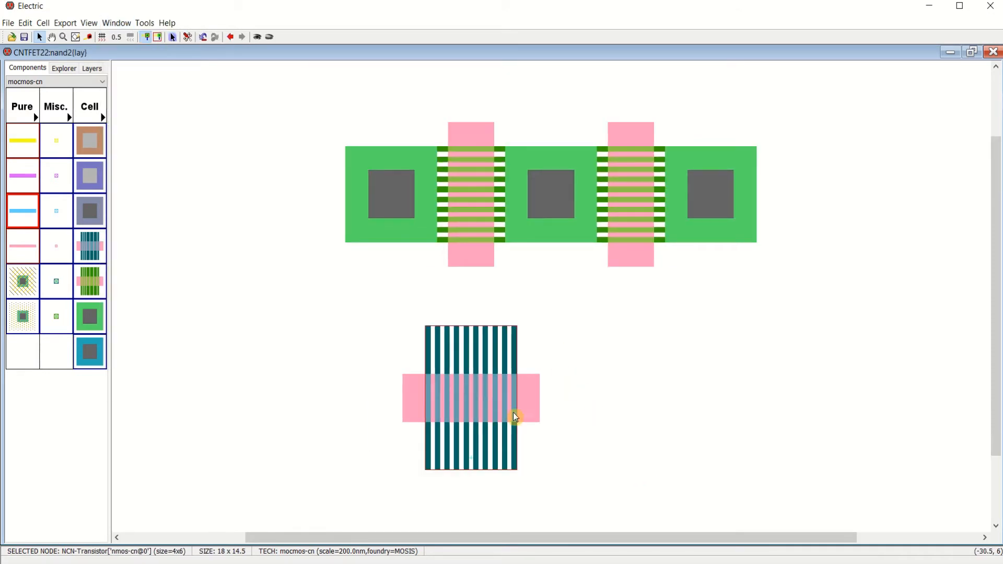
# - Rotate the NCN-Transistor 90 degrees so its gate lines up with the PCN-Transistor gate above, and keep the transistor selected
pyautogui.click(632, 402)
pyautogui.click(515, 400)
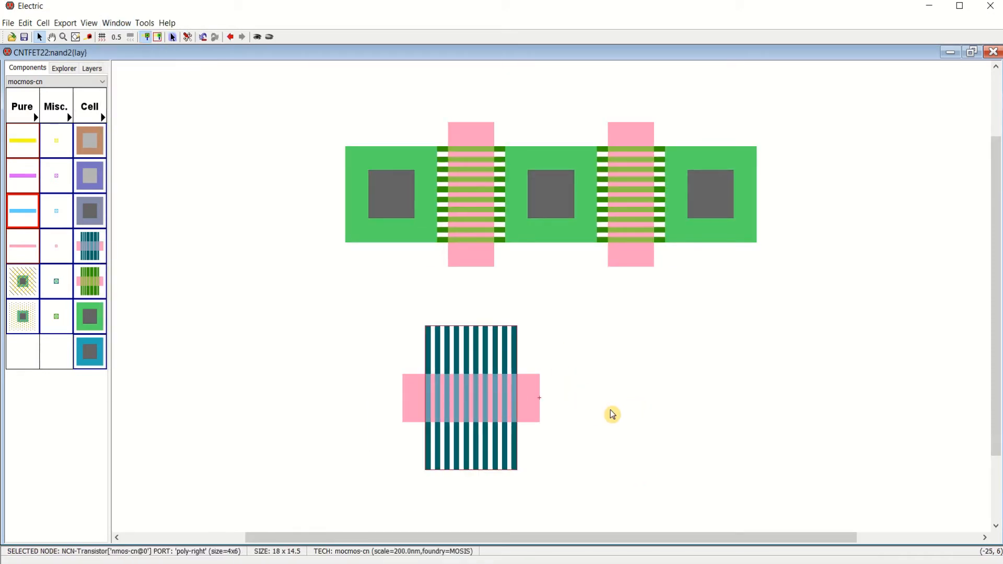
pyautogui.hotkey('ctrl', 'j')
pyautogui.click(643, 430)
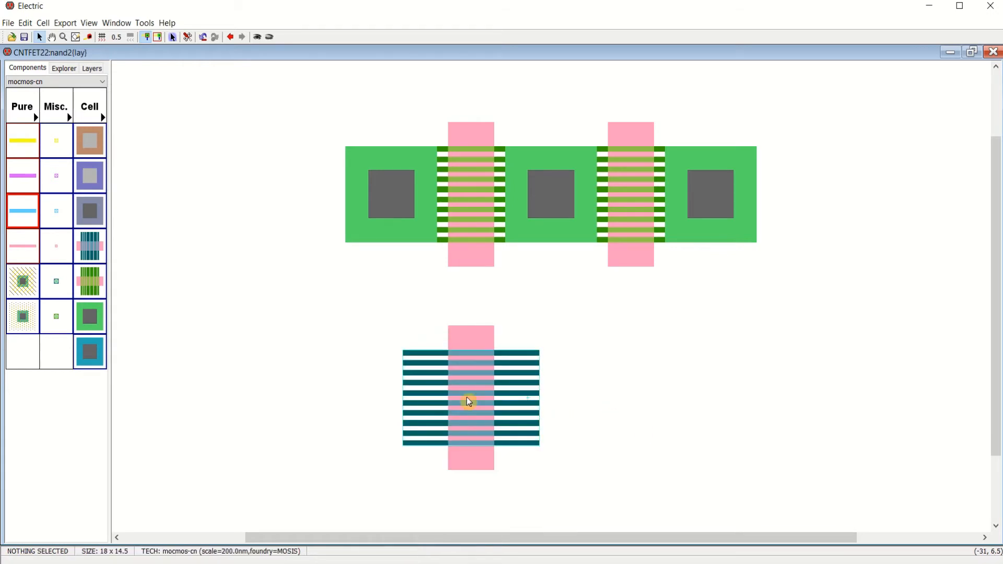
pyautogui.click(465, 398)
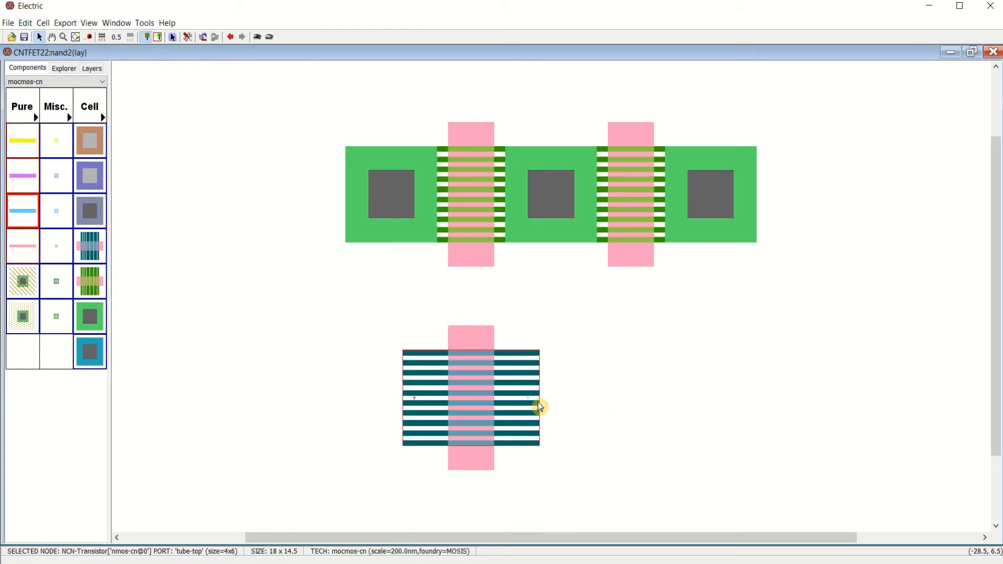
# - Paste a copy of the NCN-Transistor beside the first one, with its gate aligned to the second PCN-Transistor gate above
pyautogui.click(724, 457)
pyautogui.hotkey('ctrl', 'v')
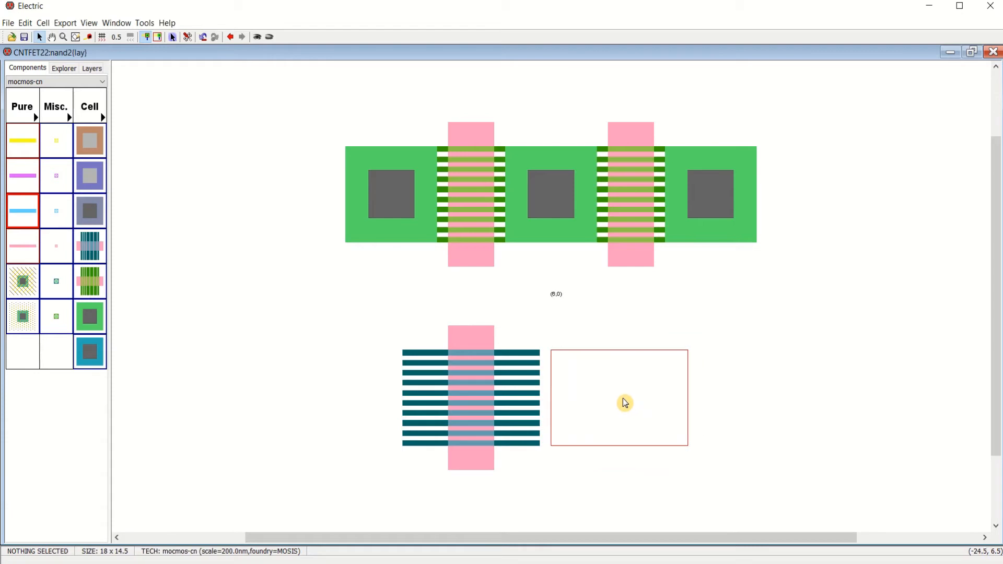
pyautogui.click(625, 403)
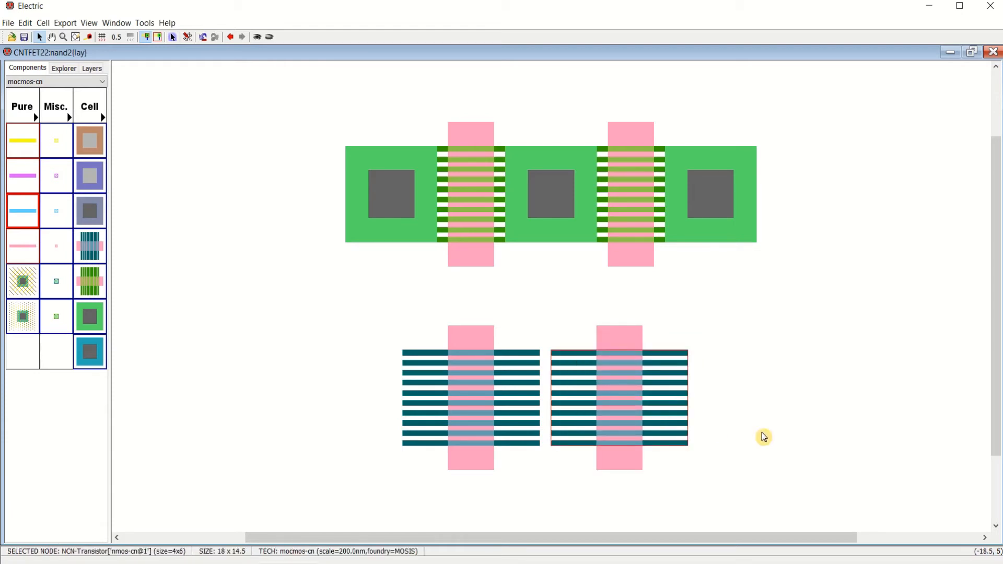
pyautogui.press('Right')
# - Compare the nand2 schematic with the nand2 layout to check how the pull-up and pull-down transistors connect
pyautogui.click(64, 69)
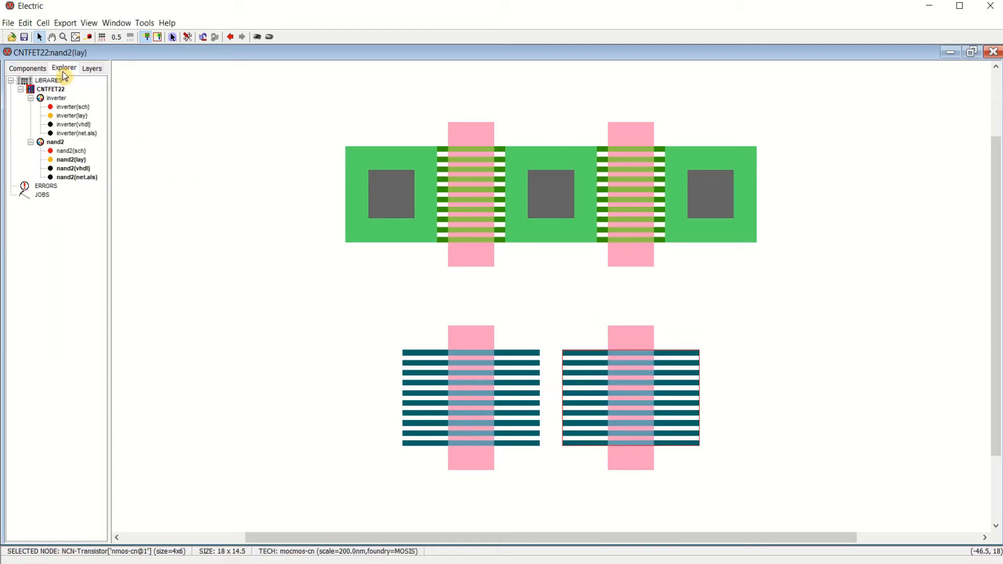
pyautogui.doubleClick(71, 150)
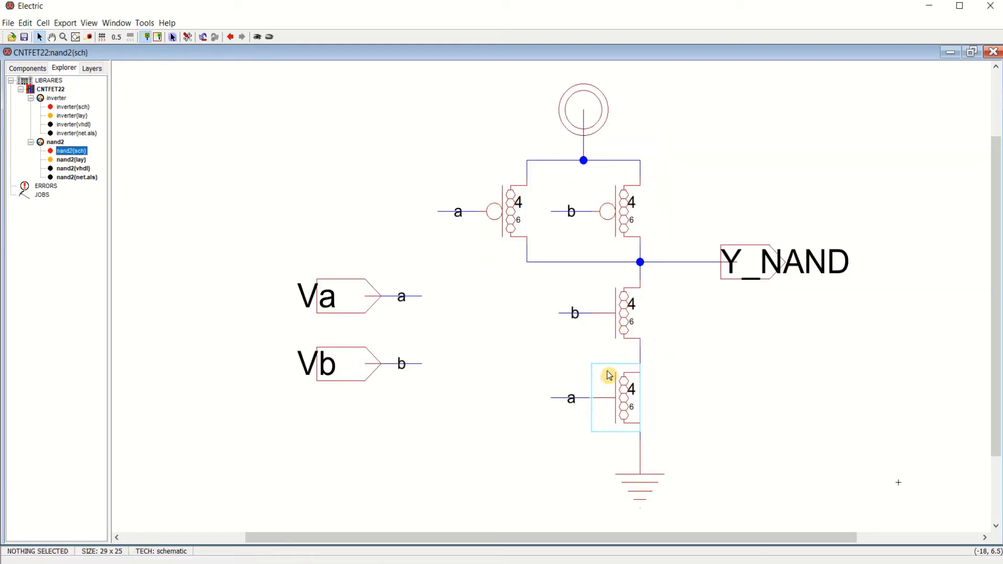
pyautogui.doubleClick(71, 159)
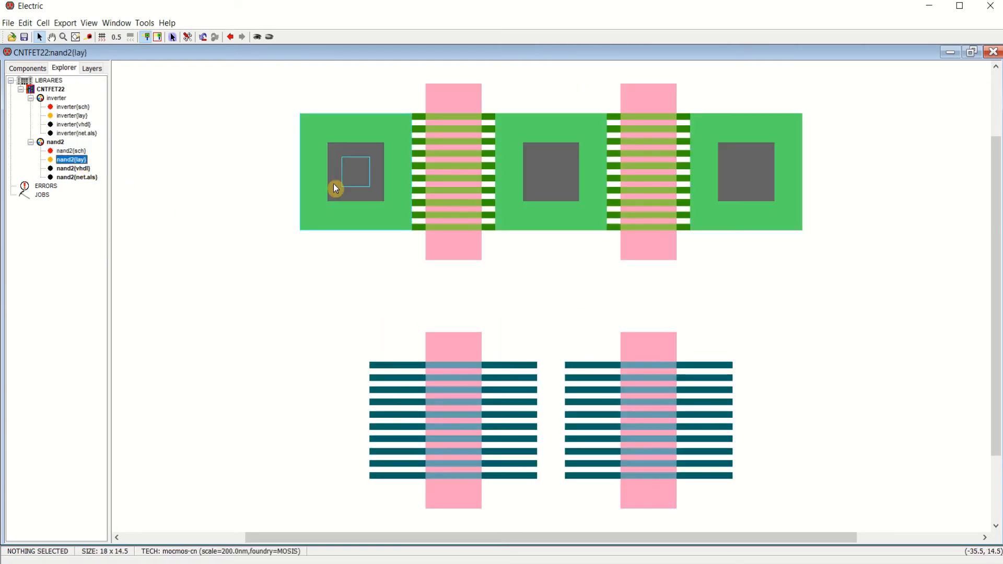
pyautogui.doubleClick(73, 152)
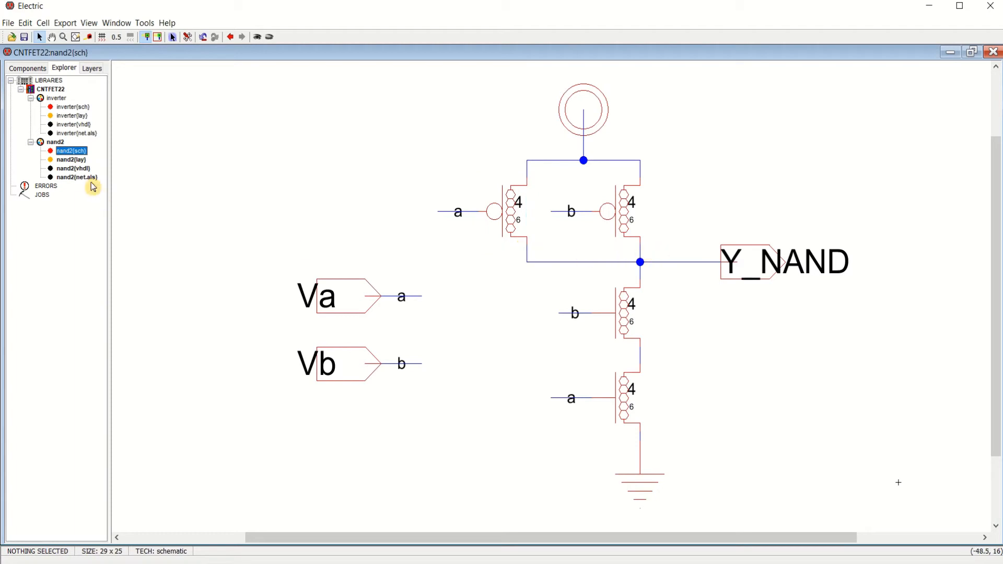
pyautogui.doubleClick(78, 161)
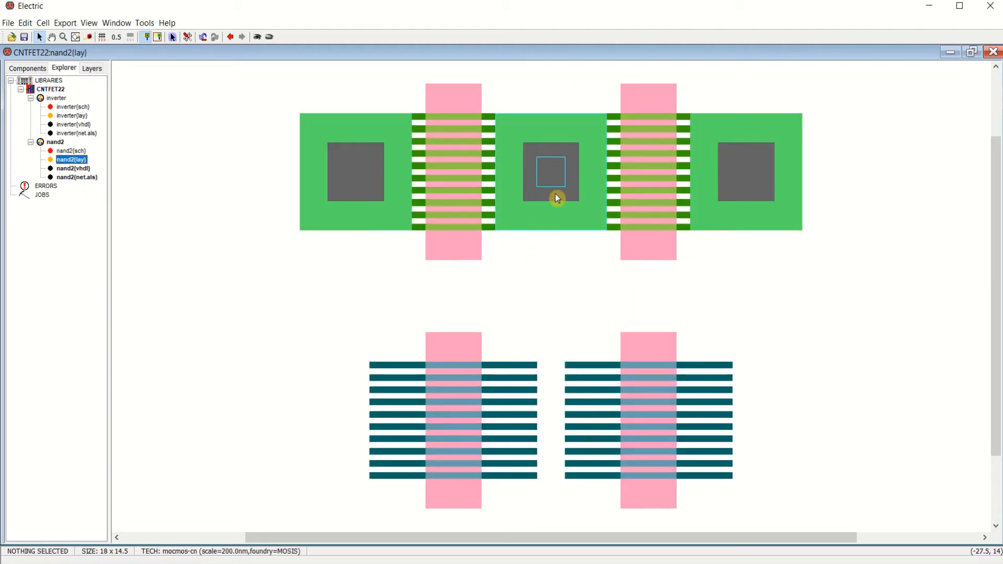
# - Place a Metal-1-N-Active-CN-Con contact at each outer end of the NCN-Transistor row
pyautogui.keyDown('ctrl'); pyautogui.scroll(-2, 782, 269); pyautogui.keyUp('ctrl')
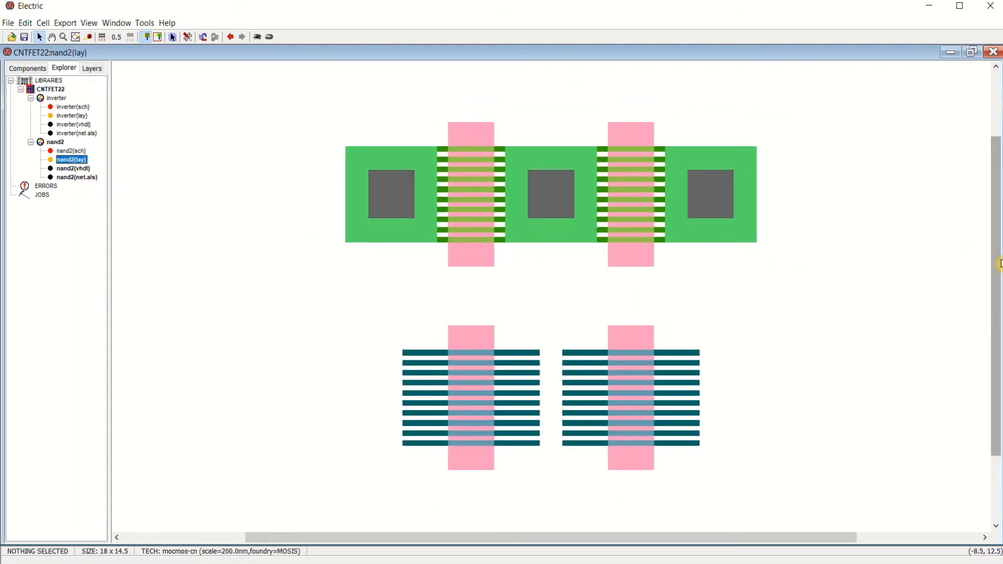
pyautogui.scroll(1, 992, 239)
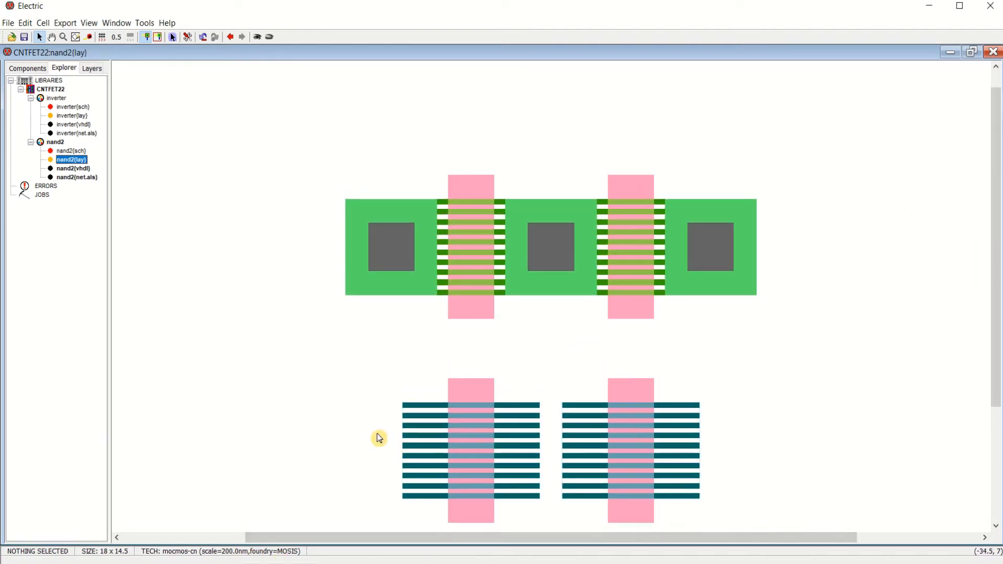
pyautogui.click(29, 71)
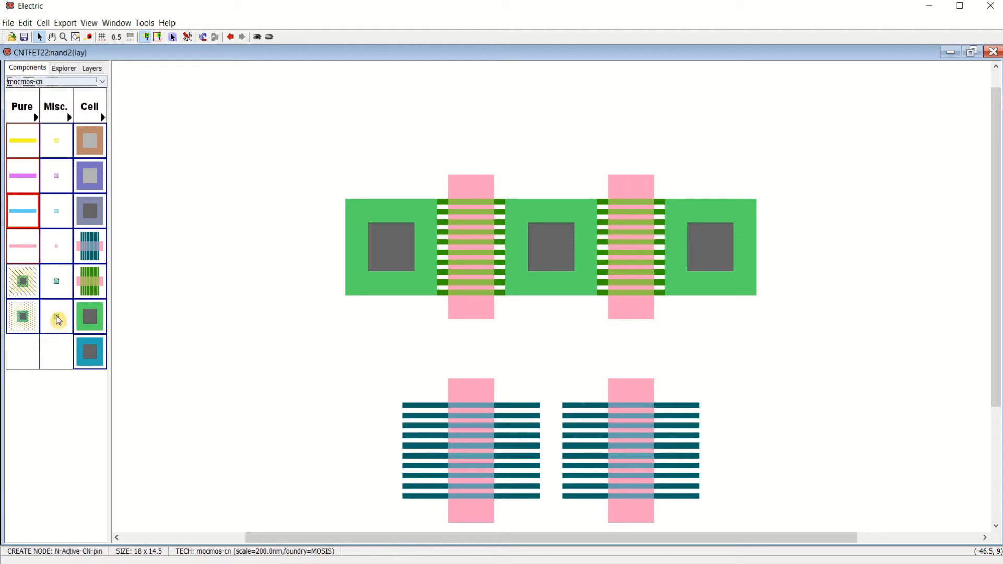
pyautogui.click(90, 359)
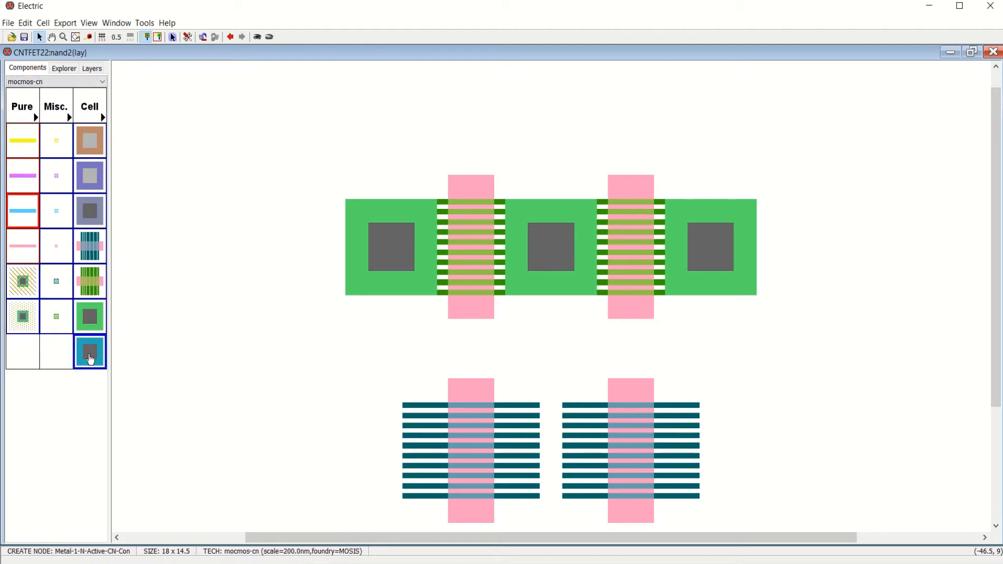
pyautogui.click(340, 453)
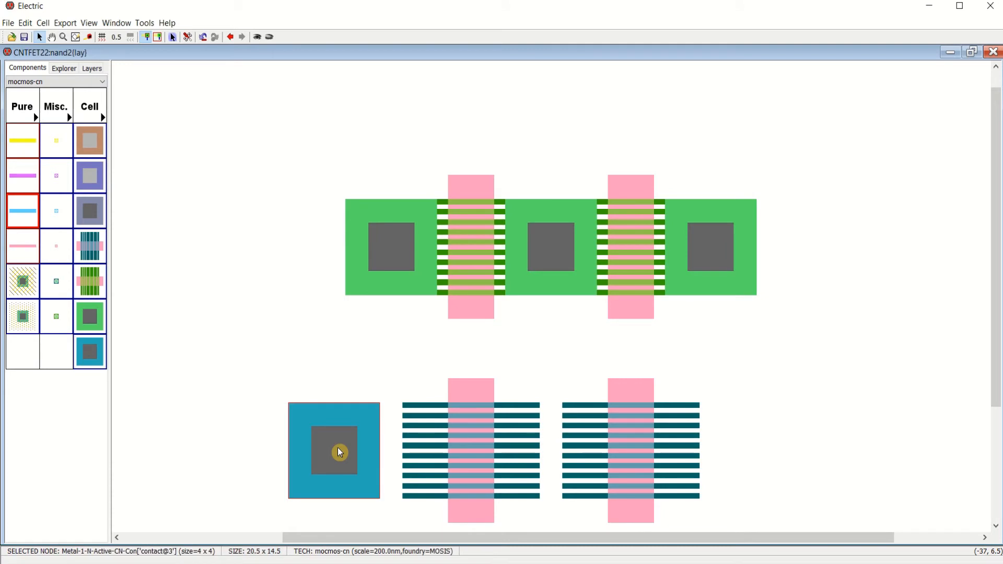
pyautogui.click(91, 358)
pyautogui.click(765, 453)
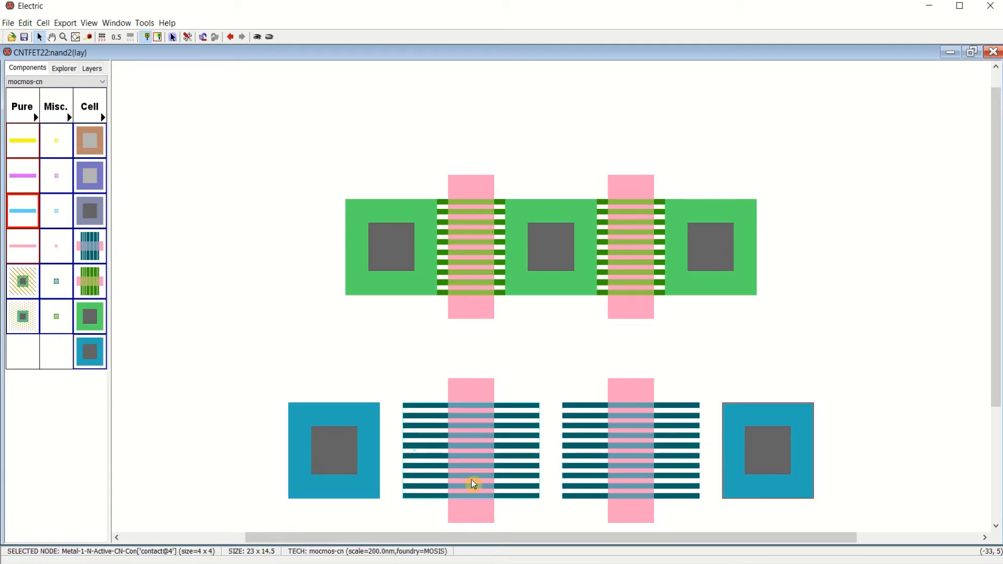
# - Connect the NCN-Transistors to each other and to their contacts, and move both contacts inward under the outer P-type contacts
pyautogui.click(524, 456)
pyautogui.rightClick(588, 460)
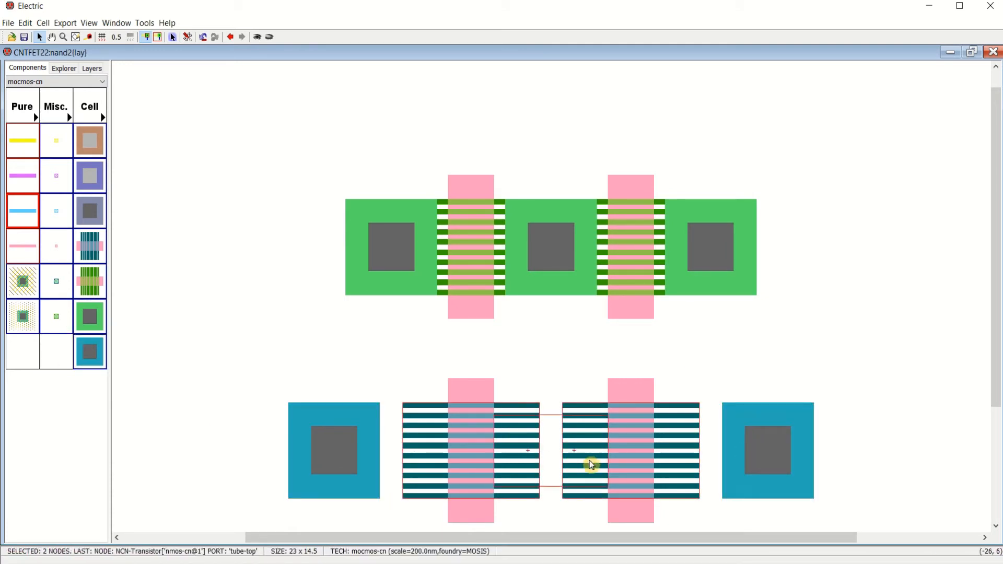
pyautogui.click(338, 466)
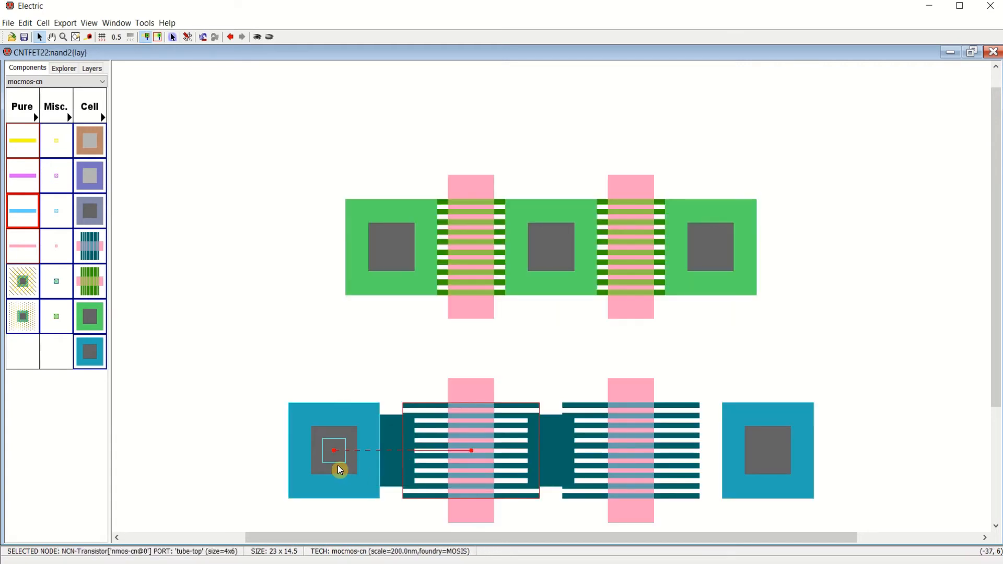
pyautogui.moveTo(334, 464); pyautogui.dragTo(391, 461)
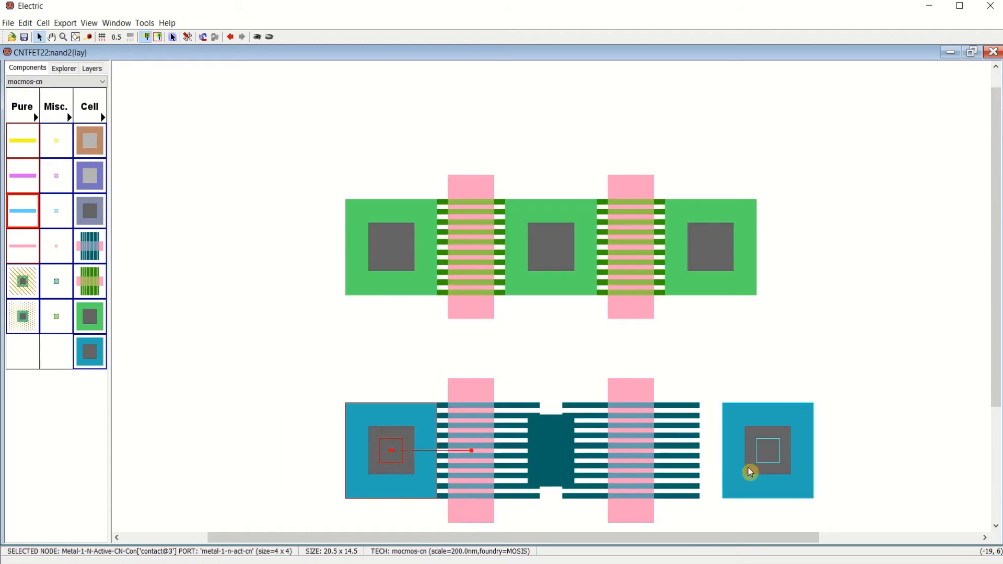
pyautogui.moveTo(761, 458); pyautogui.dragTo(722, 461)
pyautogui.click(821, 456)
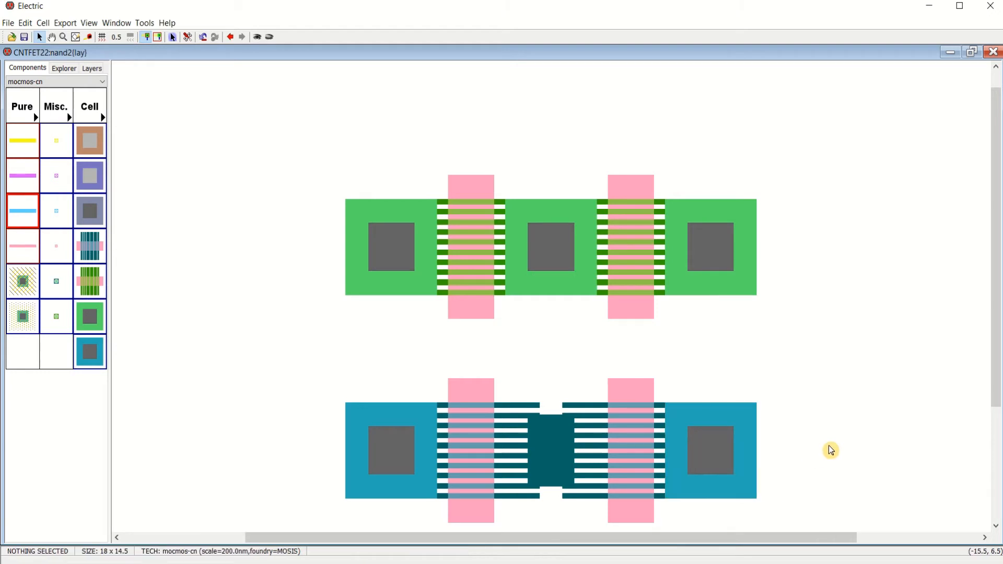
# - Move the whole PCN-Transistor row with its three contacts up by about 3 units to widen the gap to the NCN row
pyautogui.keyDown('ctrl'); pyautogui.scroll(-1, 846, 386); pyautogui.keyUp('ctrl')
pyautogui.moveTo(258, 164); pyautogui.dragTo(773, 326)
pyautogui.moveTo(664, 275); pyautogui.dragTo(659, 216)
pyautogui.click(748, 284)
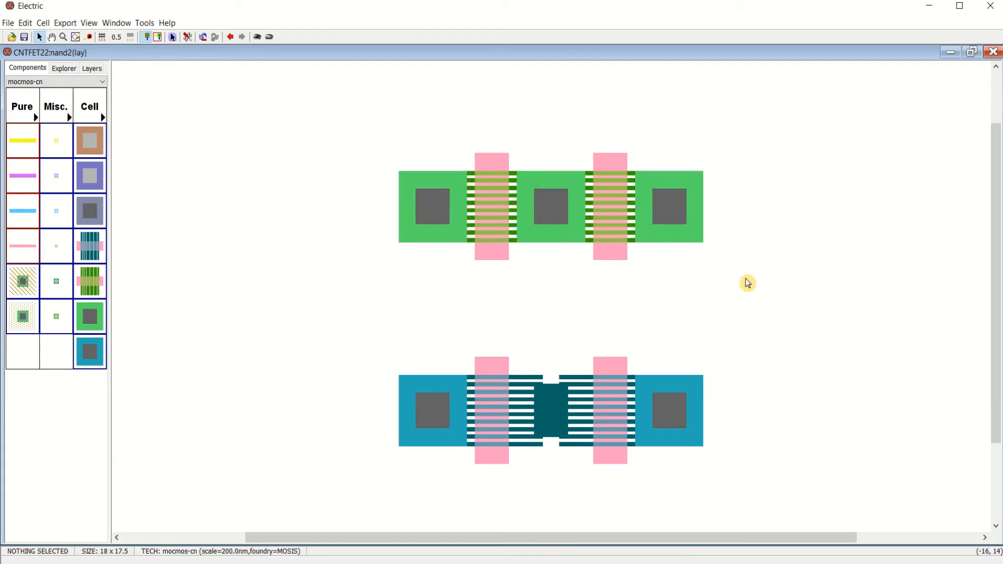
# - Connect each PCN-Transistor gate to the NCN-Transistor gate directly below it with a vertical gate arc
pyautogui.click(491, 258)
pyautogui.moveTo(491, 258); pyautogui.dragTo(495, 359, button='right')
pyautogui.click(660, 307)
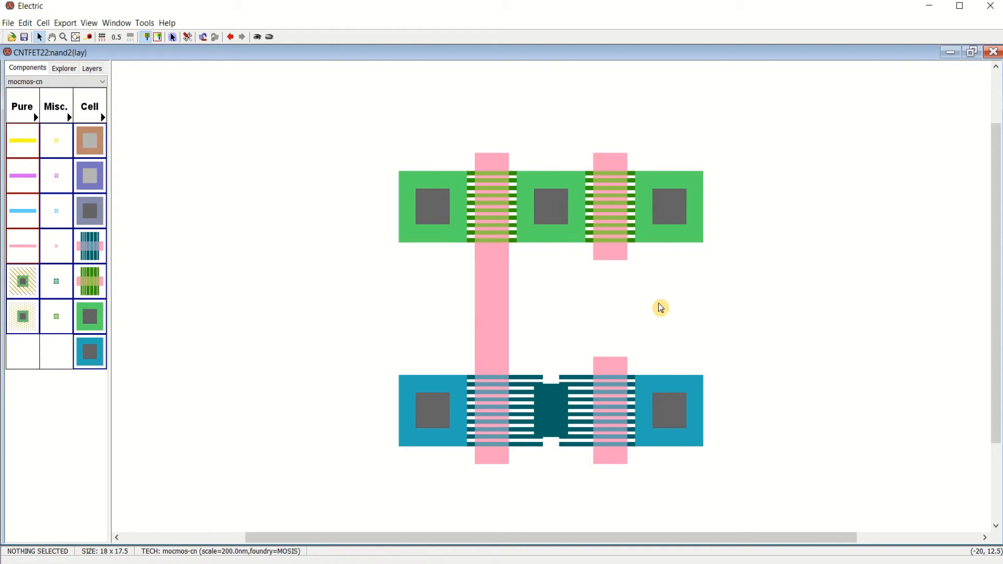
pyautogui.click(611, 259)
pyautogui.moveTo(609, 363); pyautogui.dragTo(609, 363, button='right')
pyautogui.click(770, 323)
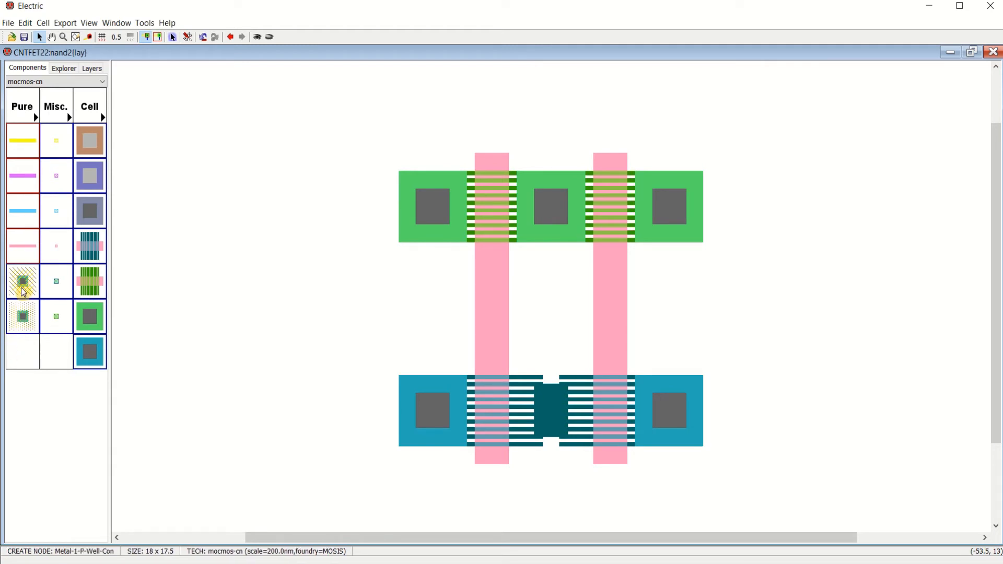
# - Place a Metal-1-N-Well-Con above the PCN row and a Metal-1-P-Well-Con below the NCN row
pyautogui.click(22, 321)
pyautogui.click(466, 95)
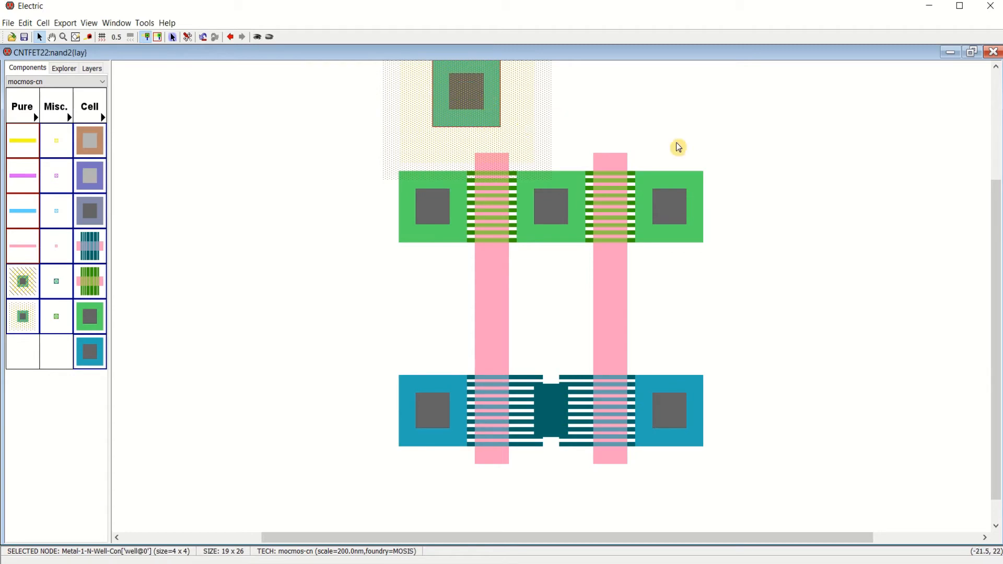
pyautogui.click(24, 284)
pyautogui.click(465, 507)
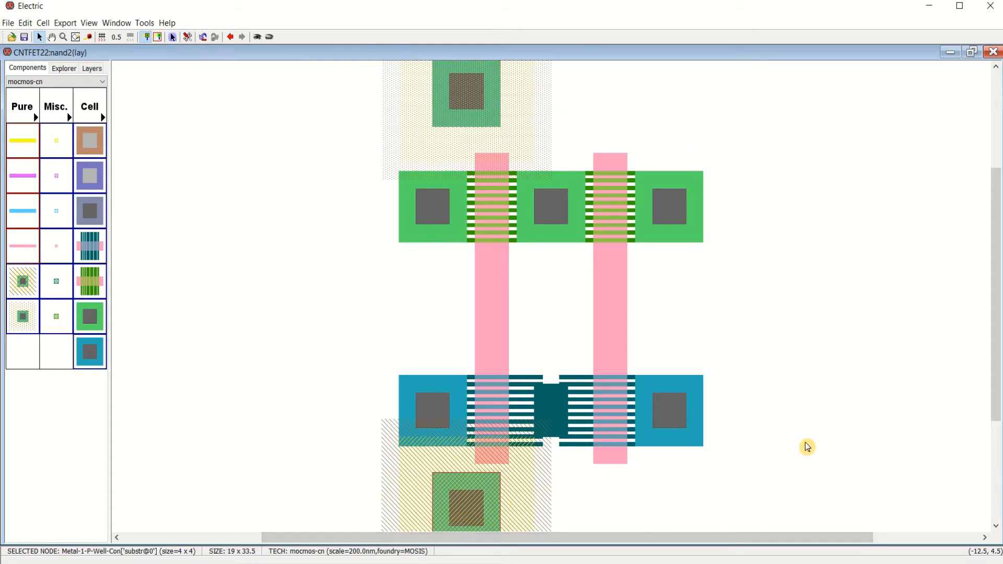
# - Set the P-Well contact's X size to 20 and center it below the NCN row at about X -27.5, Y -1.5
pyautogui.keyDown('ctrl'); pyautogui.scroll(-3, 807, 447); pyautogui.keyUp('ctrl')
pyautogui.moveTo(996, 317); pyautogui.dragTo(996, 350)
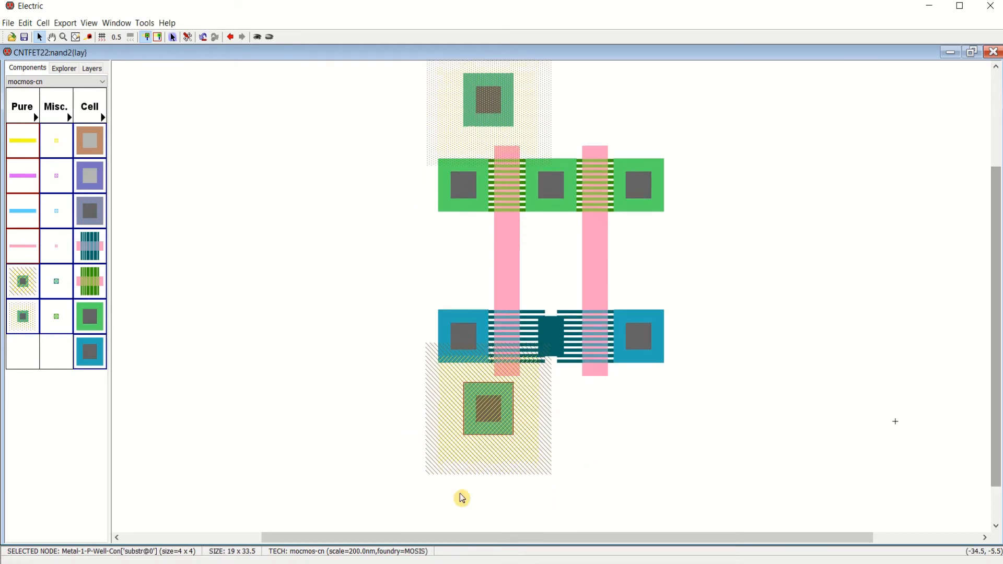
pyautogui.moveTo(479, 416)
pyautogui.mouseDown()
pyautogui.moveTo(485, 438)
pyautogui.moveTo(490, 421)
pyautogui.mouseUp()
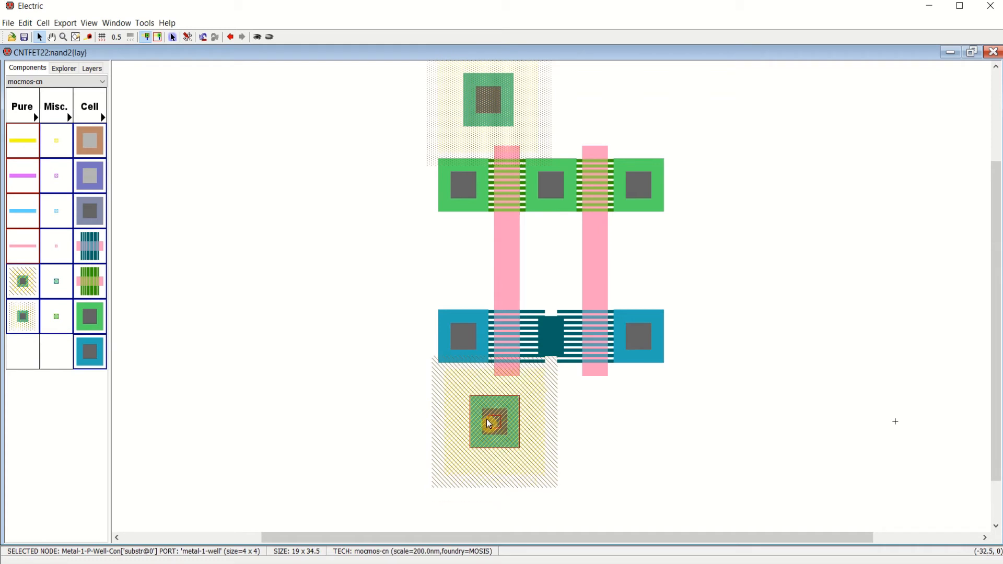
pyautogui.doubleClick(489, 424)
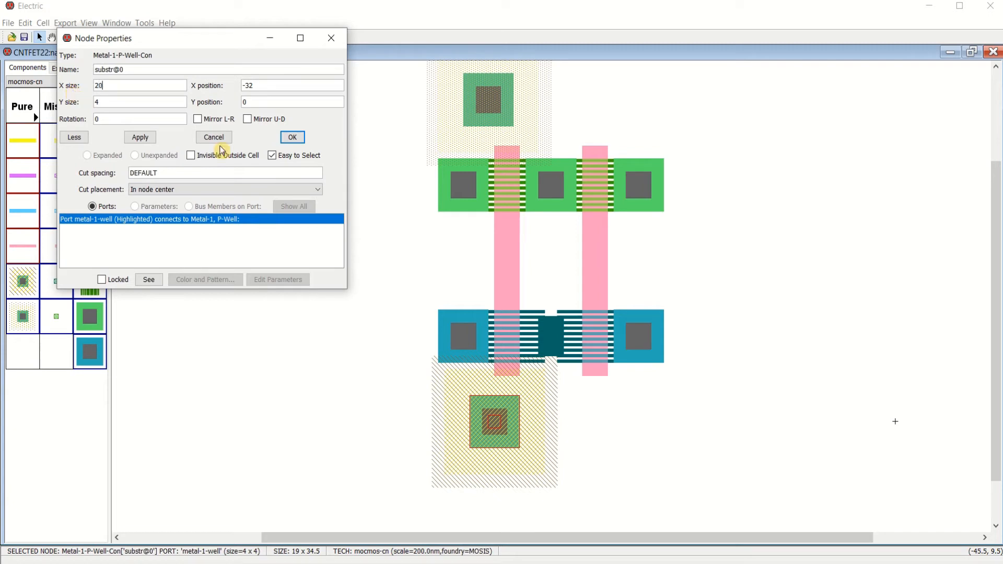
pyautogui.click(292, 136)
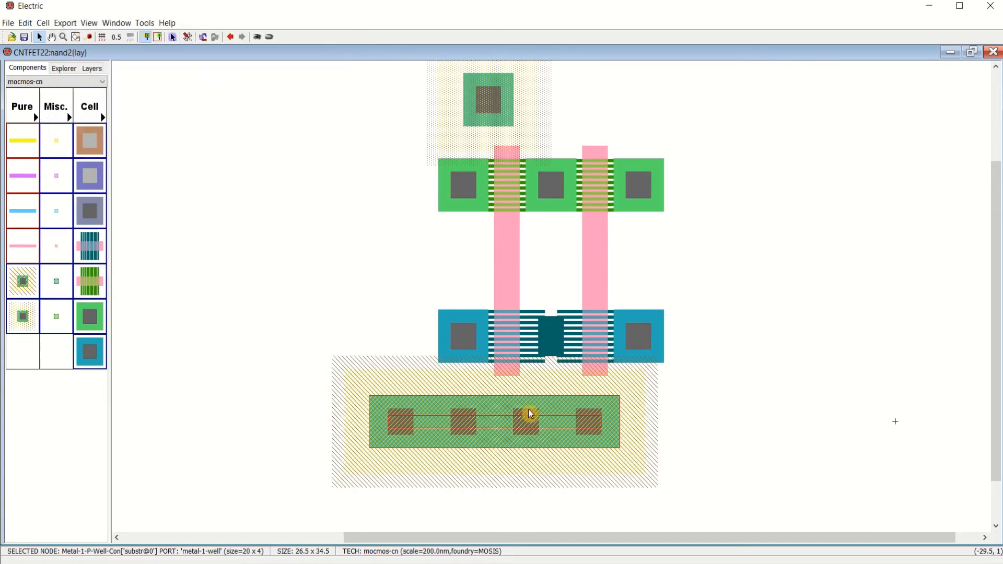
pyautogui.moveTo(529, 411); pyautogui.dragTo(559, 445)
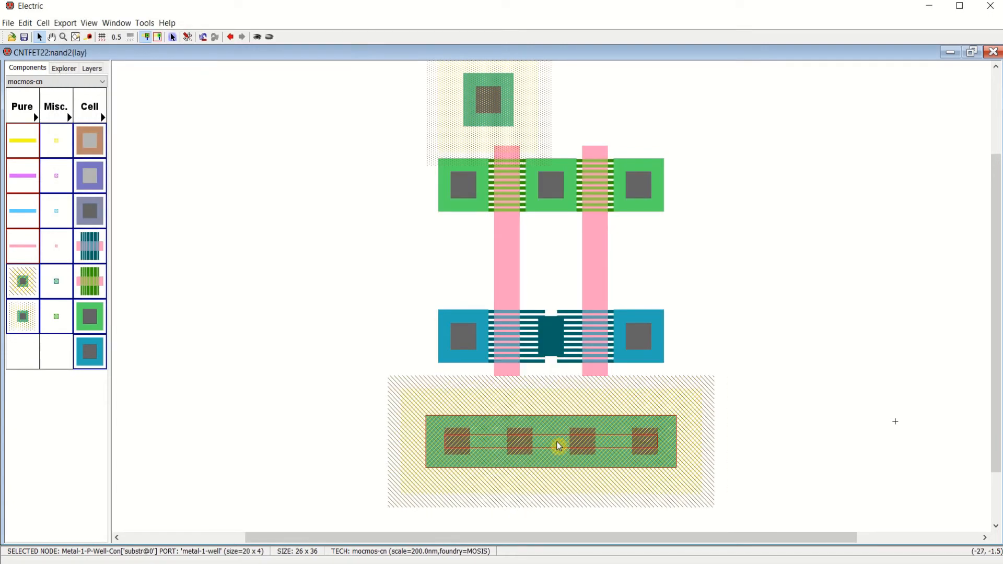
# - Set the P-Well contact's X size to 15 and move it up 1 unit so its well meets the NCN row's contacts
pyautogui.doubleClick(558, 446)
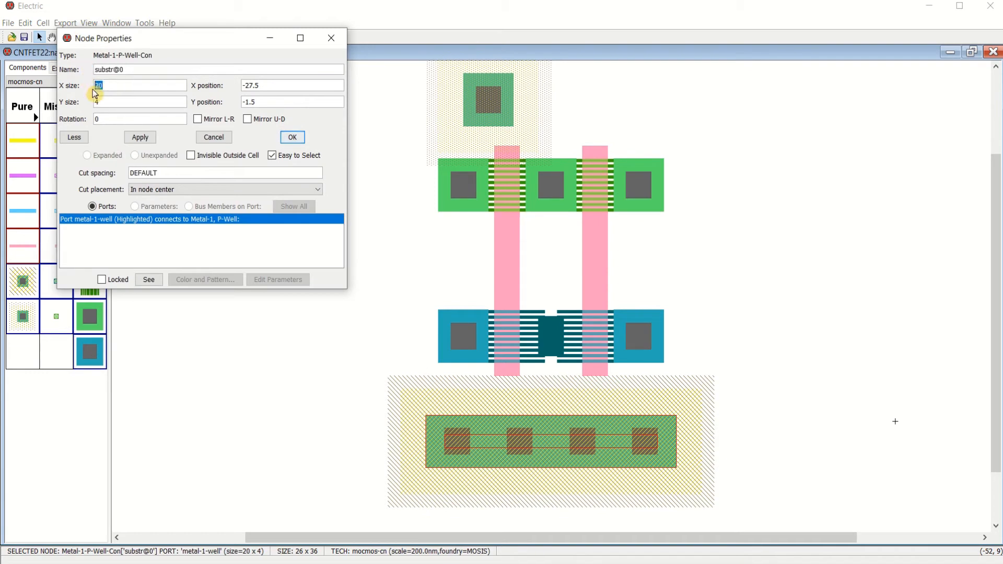
pyautogui.click(291, 138)
pyautogui.click(757, 354)
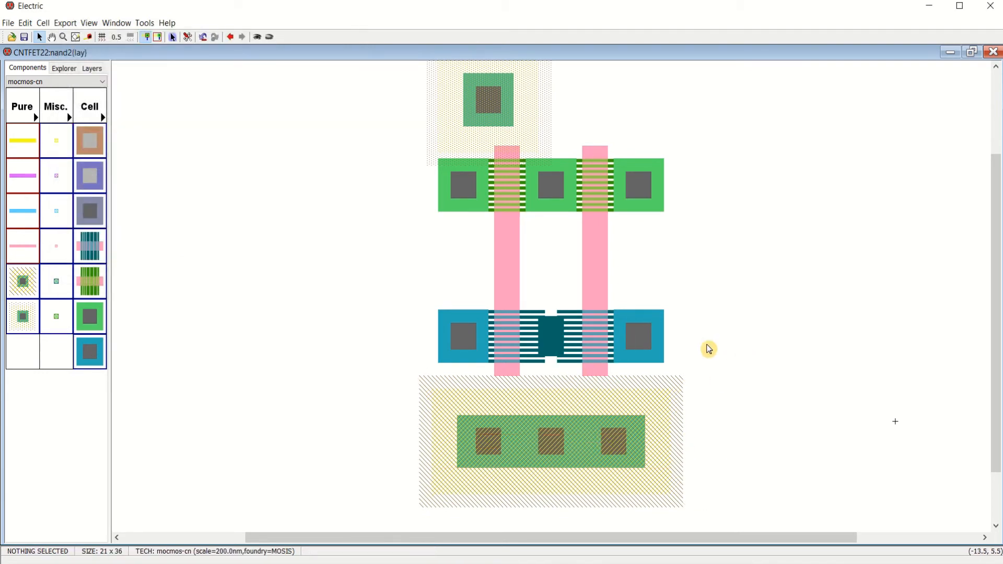
pyautogui.click(577, 434)
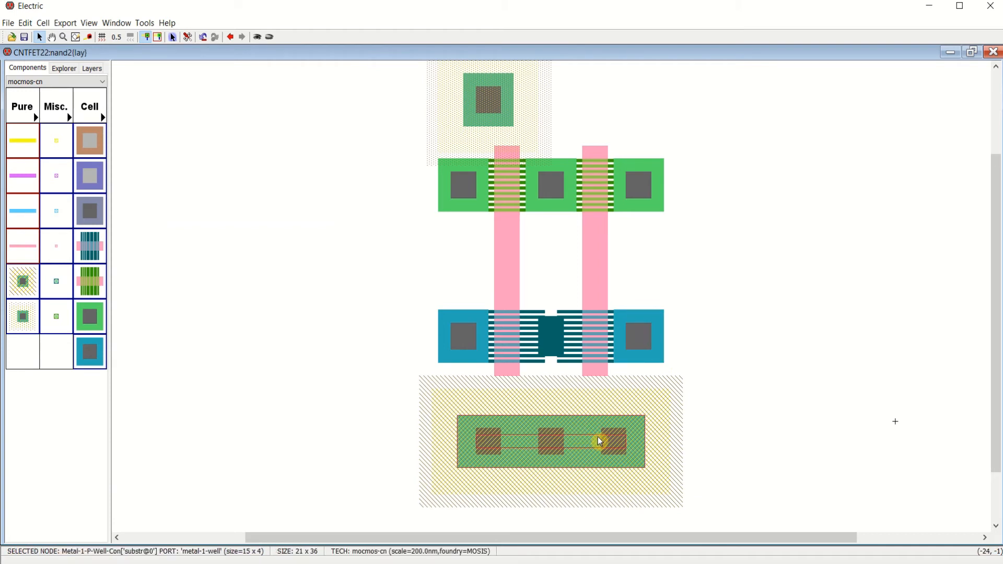
pyautogui.press('Up')
pyautogui.press('Up')
pyautogui.click(725, 377)
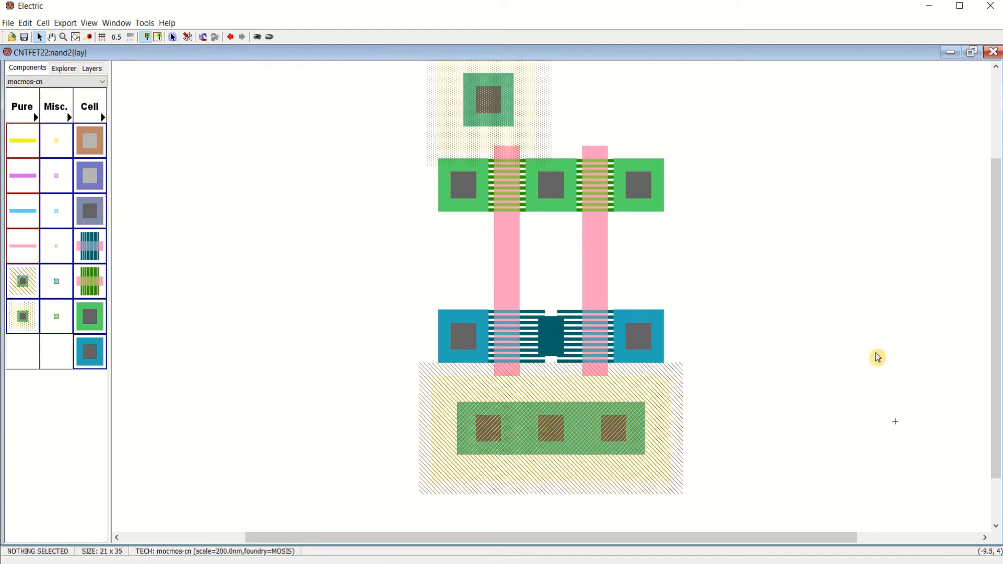
# - Set the N-Well contact's X size to 15 and position it above the PCN row so its well meets the P-type contacts
pyautogui.moveTo(996, 340); pyautogui.dragTo(989, 298)
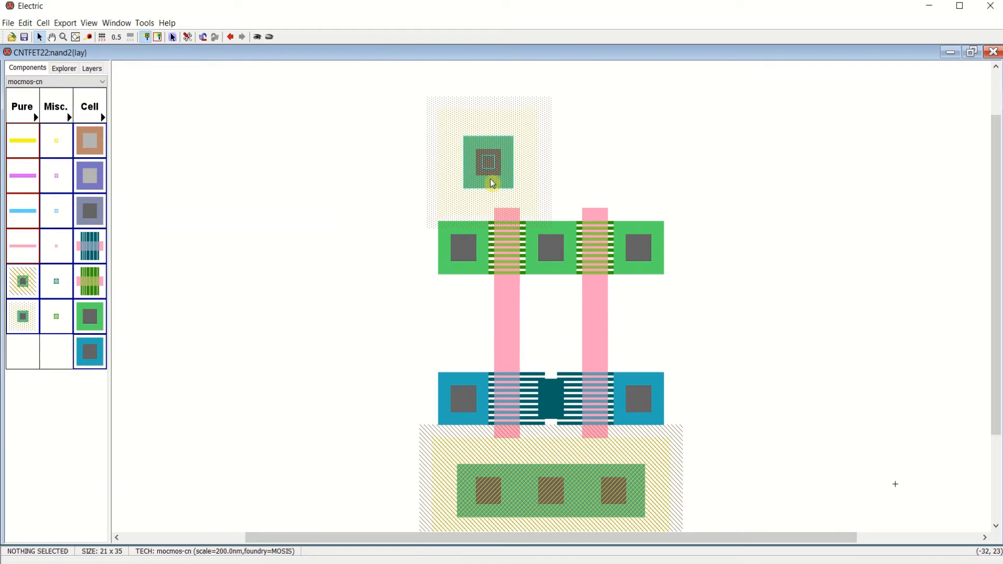
pyautogui.doubleClick(493, 161)
pyautogui.press('Tab')
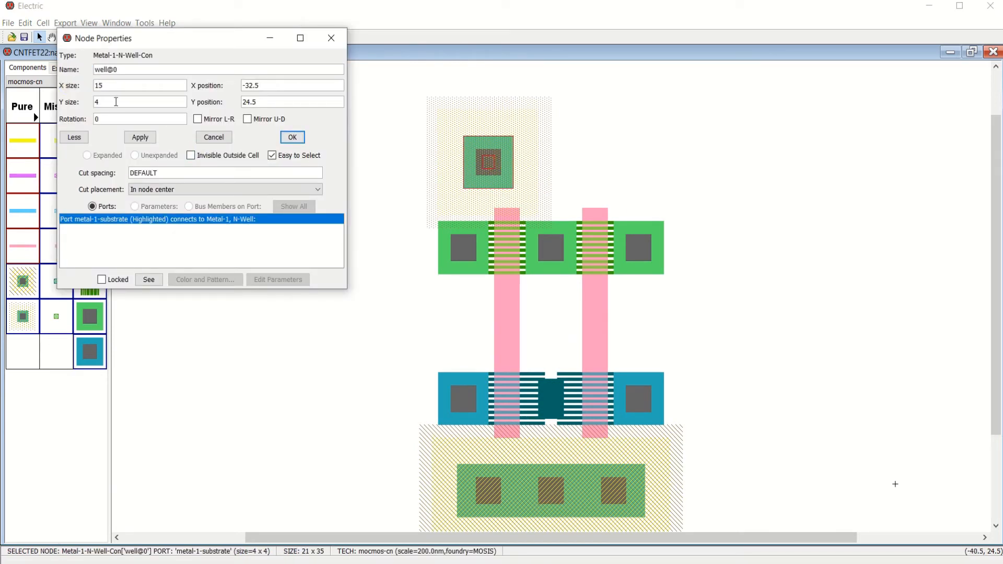
pyautogui.click(293, 137)
pyautogui.moveTo(549, 169); pyautogui.dragTo(589, 157)
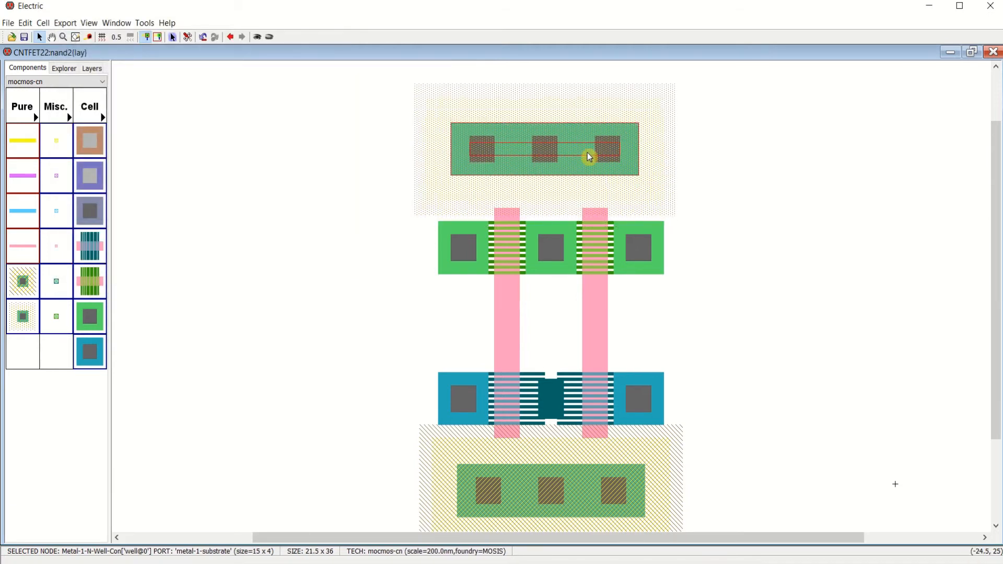
pyautogui.press('Down')
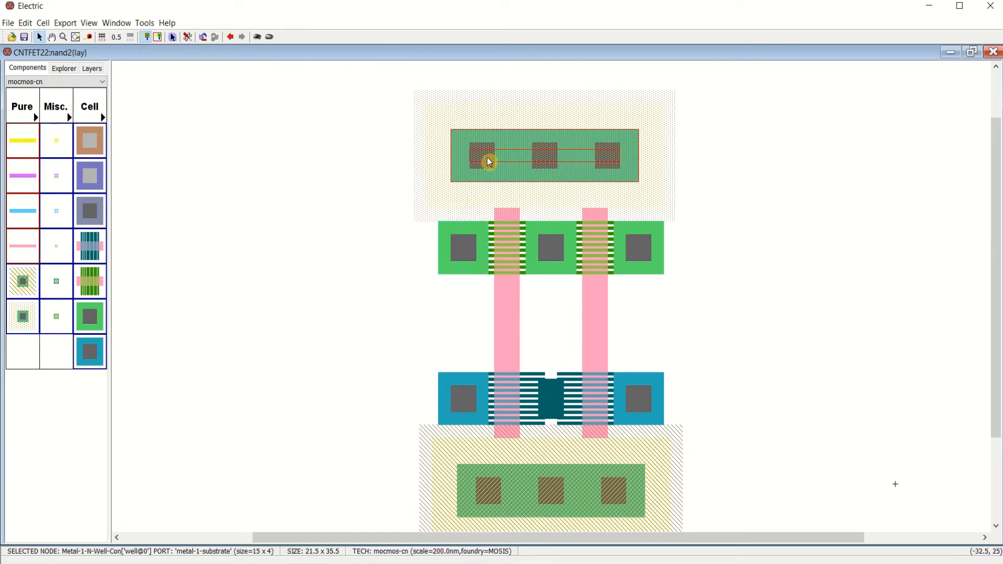
# - Move the N-Well contact 0.5 unit left and wire both outer P-active contacts to it in Metal-1
pyautogui.press('Left')
pyautogui.moveTo(462, 252); pyautogui.dragTo(475, 154, button='right')
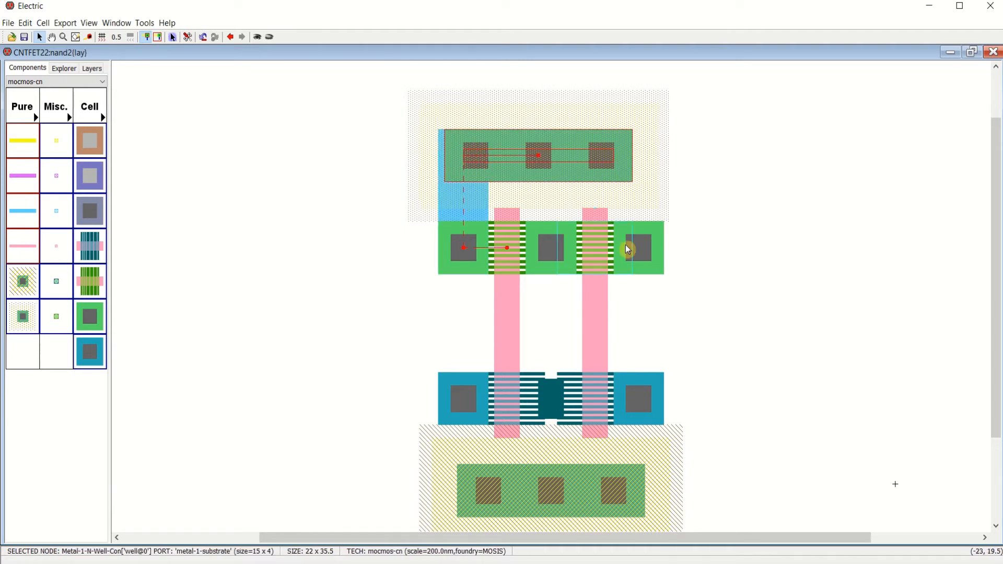
pyautogui.moveTo(641, 242); pyautogui.dragTo(639, 157, button='right')
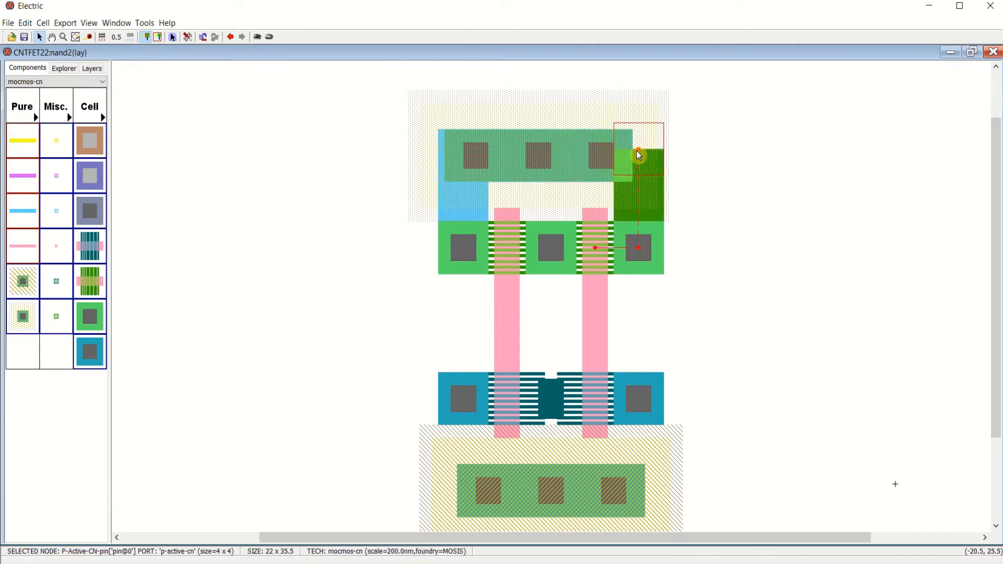
pyautogui.hotkey('ctrl', 'z')
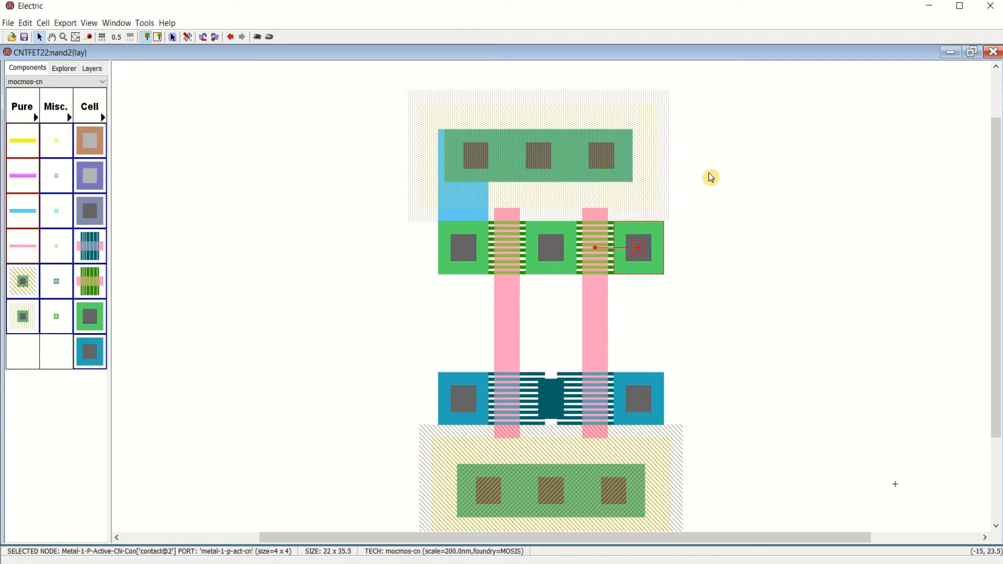
pyautogui.click(640, 252)
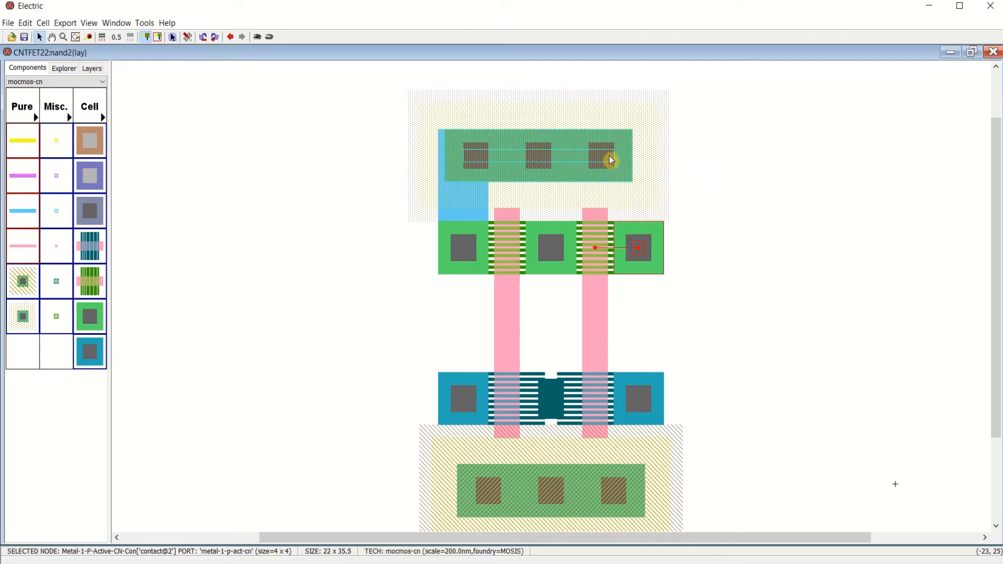
pyautogui.rightClick(609, 156)
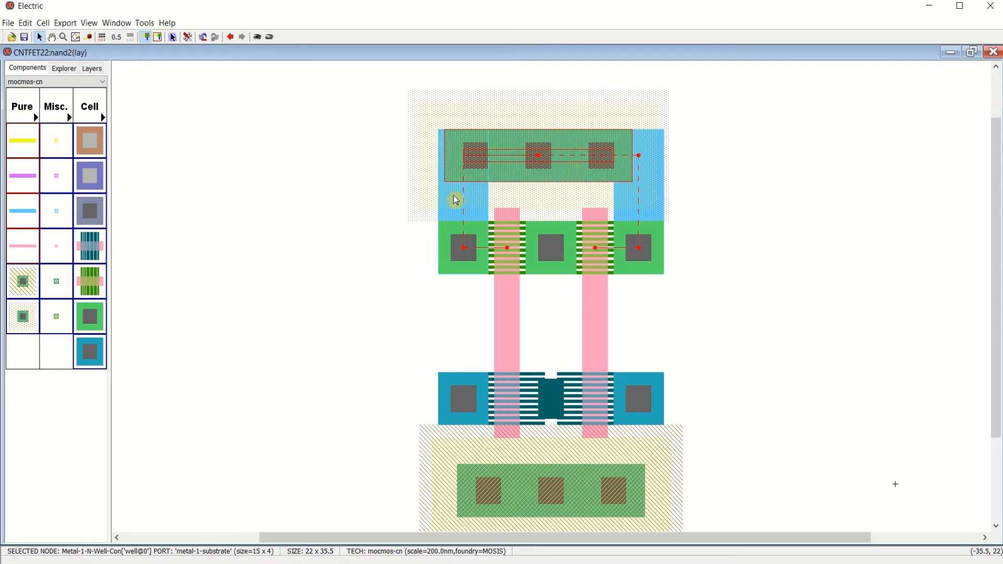
# - Set the width of both vertical Metal-1 arcs under the N-Well contact to 3
pyautogui.doubleClick(485, 203)
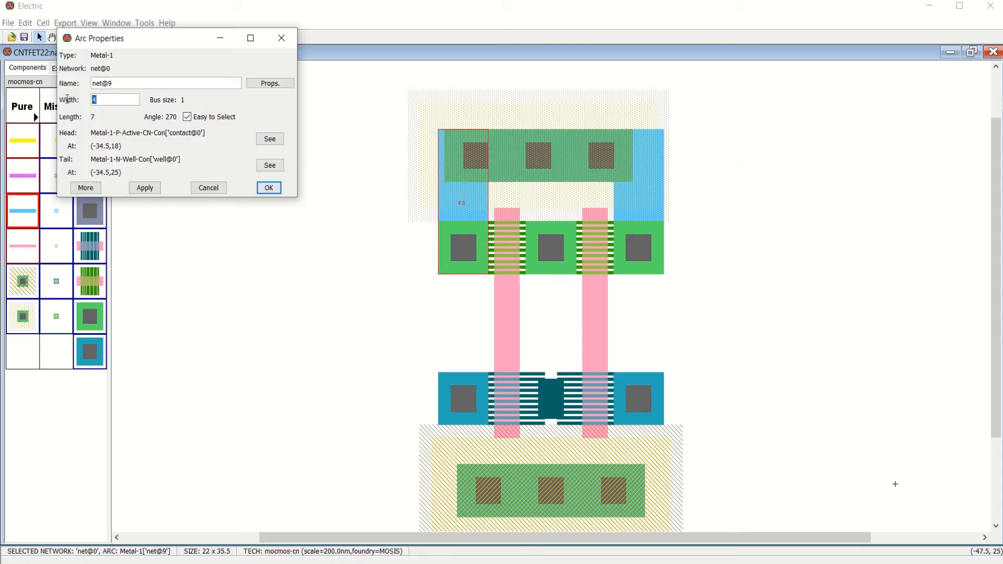
pyautogui.click(268, 188)
pyautogui.doubleClick(651, 196)
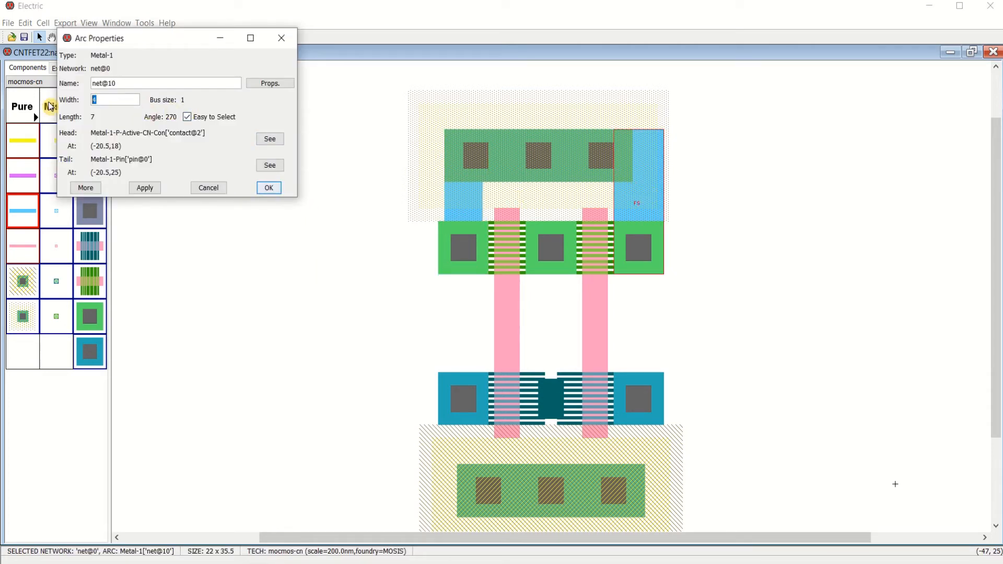
pyautogui.write('3')
pyautogui.click(269, 189)
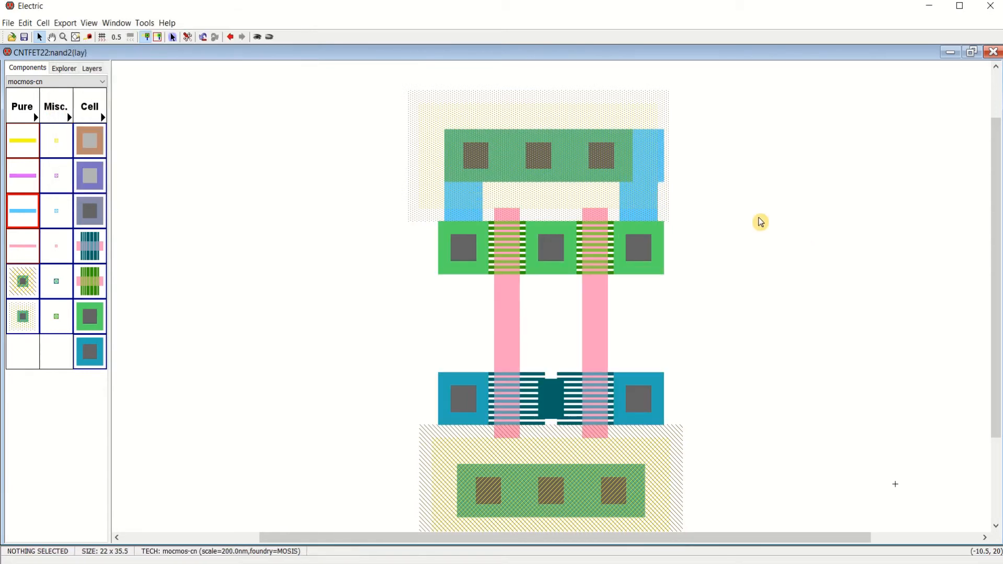
# - Wire the left N-active contact to the P-Well contact in Metal-1 and shift the P-Well contact 1.5 units left
pyautogui.moveTo(996, 197); pyautogui.dragTo(996, 236)
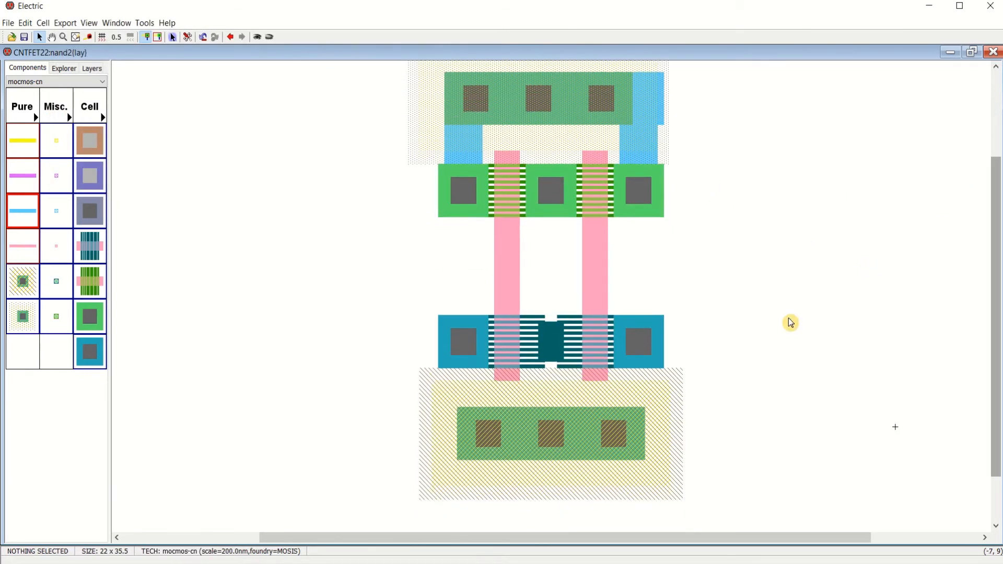
pyautogui.click(464, 345)
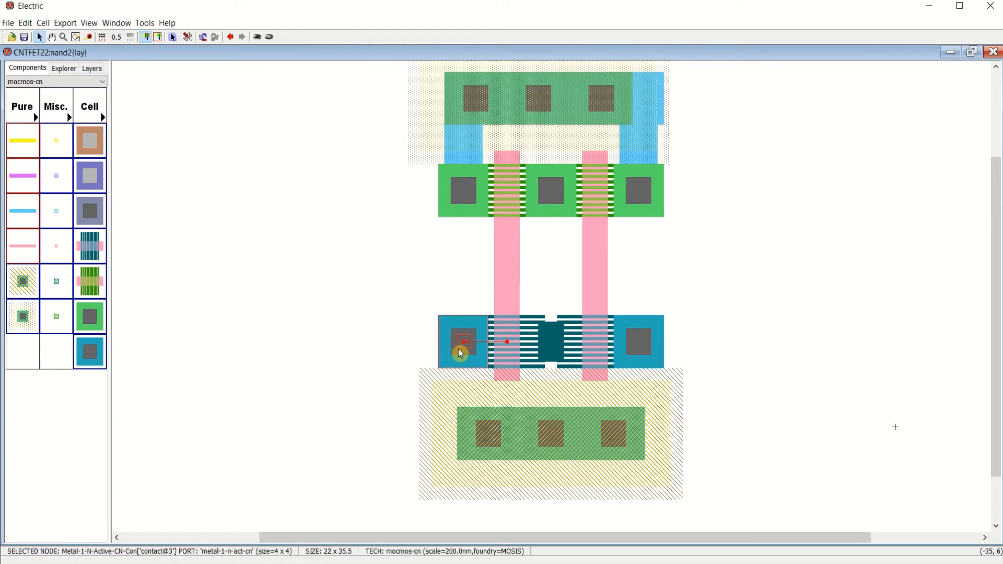
pyautogui.rightClick(474, 439)
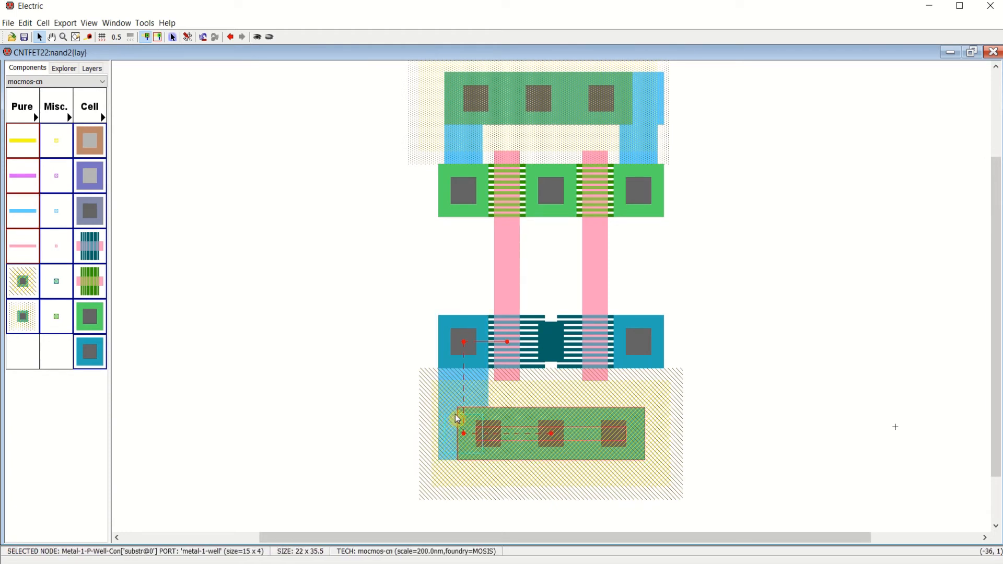
pyautogui.press('Left')
pyautogui.press('Left')
pyautogui.press('Left')
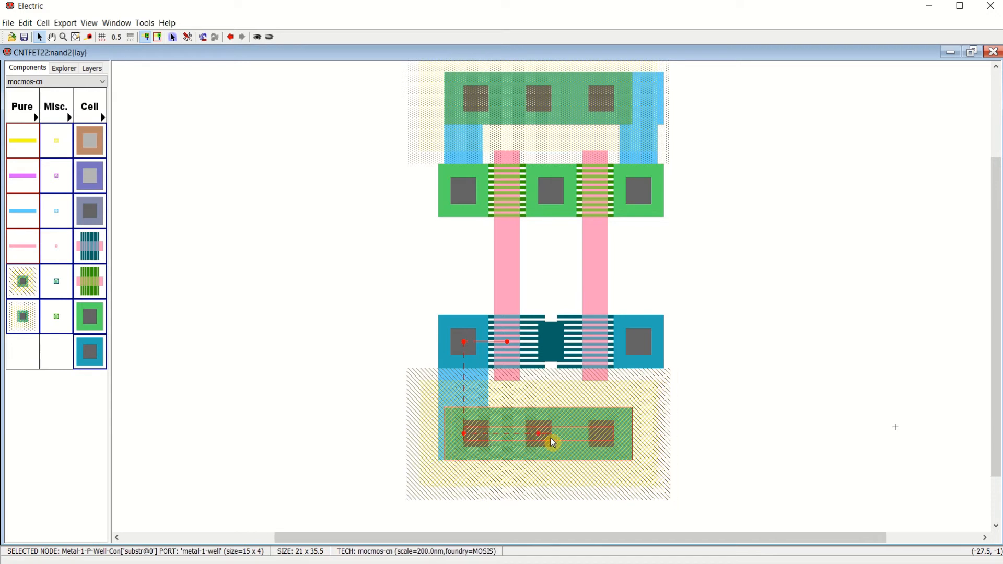
pyautogui.click(644, 393)
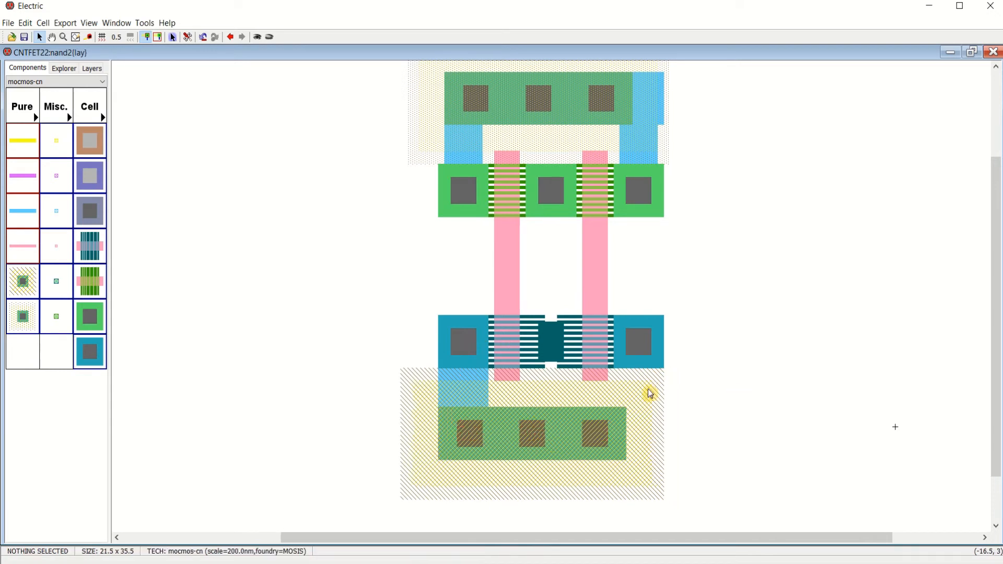
# - Set the width of the Metal-1 arc between the left N-active contact and the P-Well contact to 3
pyautogui.click(469, 380)
pyautogui.doubleClick(469, 381)
pyautogui.click(125, 98)
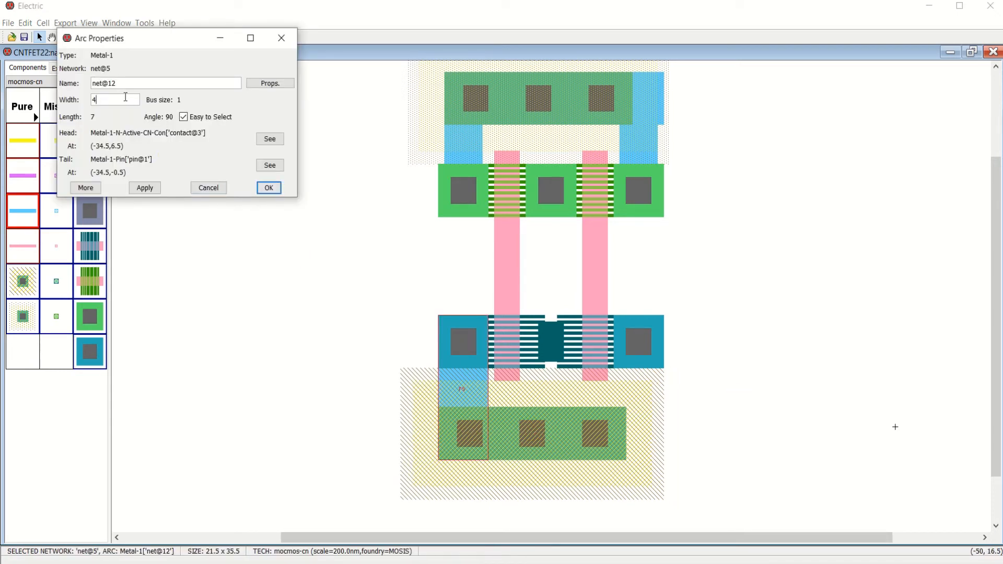
pyautogui.write('3')
pyautogui.click(269, 188)
pyautogui.moveTo(996, 327); pyautogui.dragTo(996, 293)
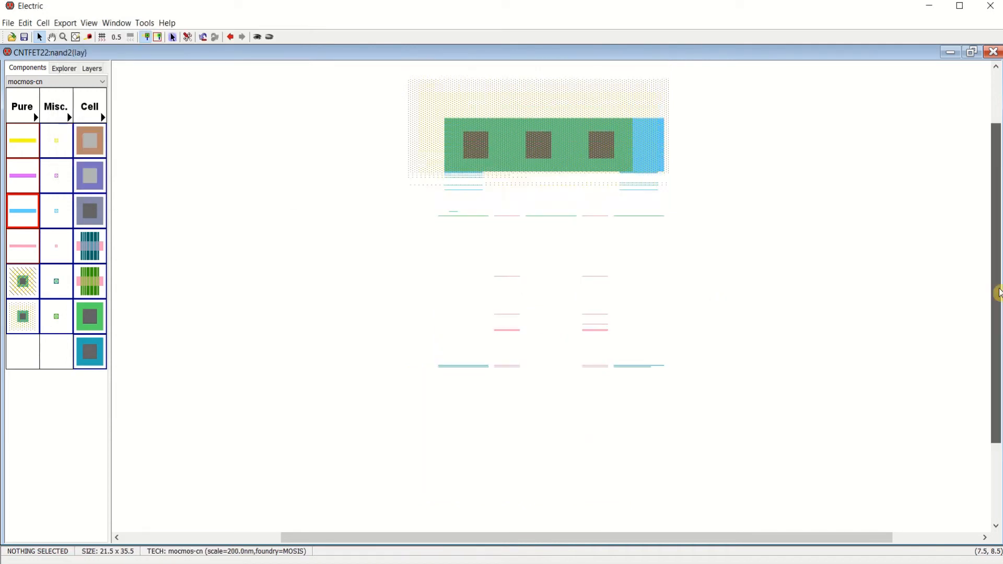
pyautogui.click(565, 144)
pyautogui.doubleClick(565, 144)
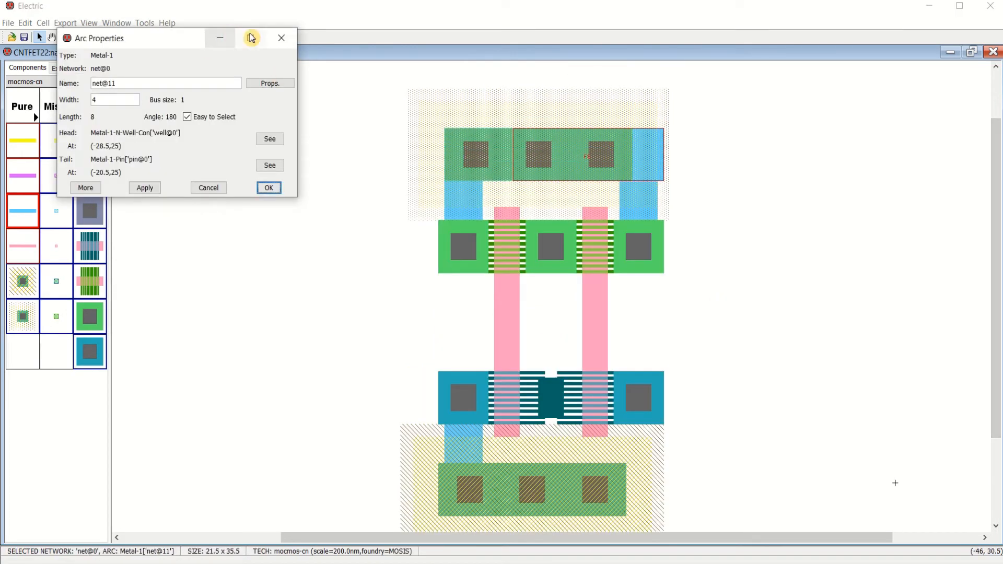
pyautogui.click(280, 36)
# - Increase the N-Well contact's X size so it covers more of the Metal-1 wiring at its right end
pyautogui.doubleClick(497, 151)
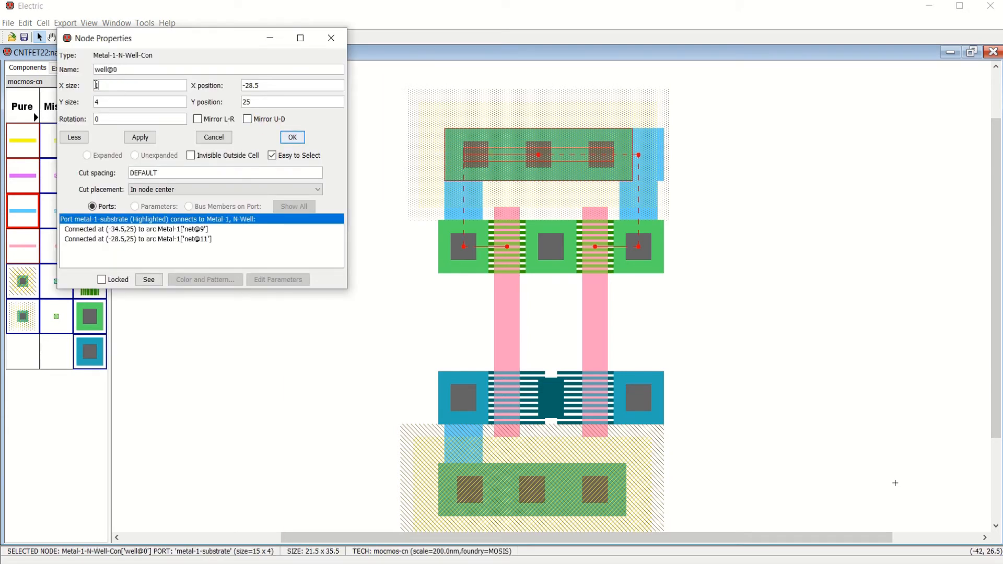
pyautogui.click(291, 137)
pyautogui.click(750, 215)
# - Shift the horizontal Metal-1 arc on the N-Well contact 0.5 unit right, moving the right vertical connection with it
pyautogui.click(661, 160)
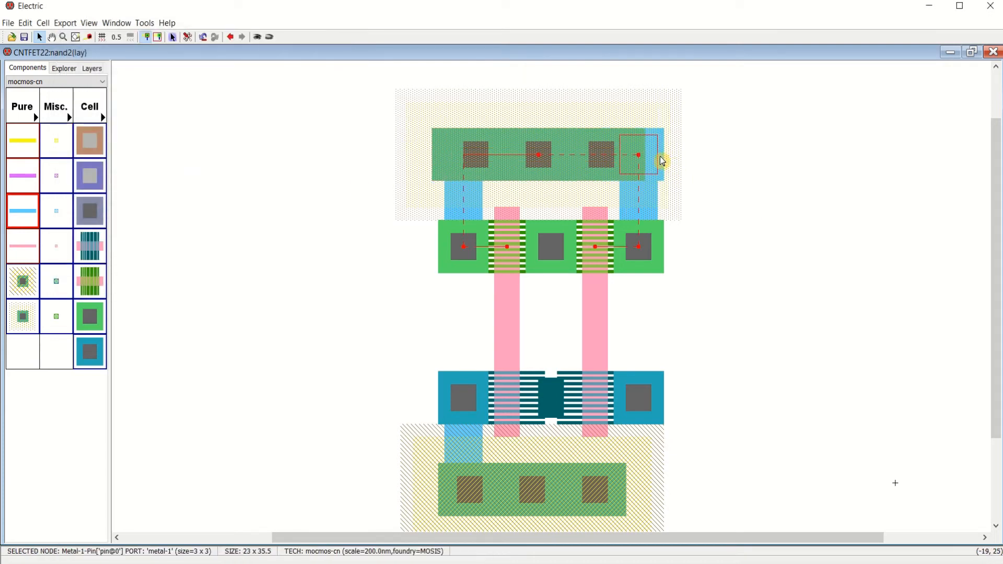
pyautogui.click(666, 178)
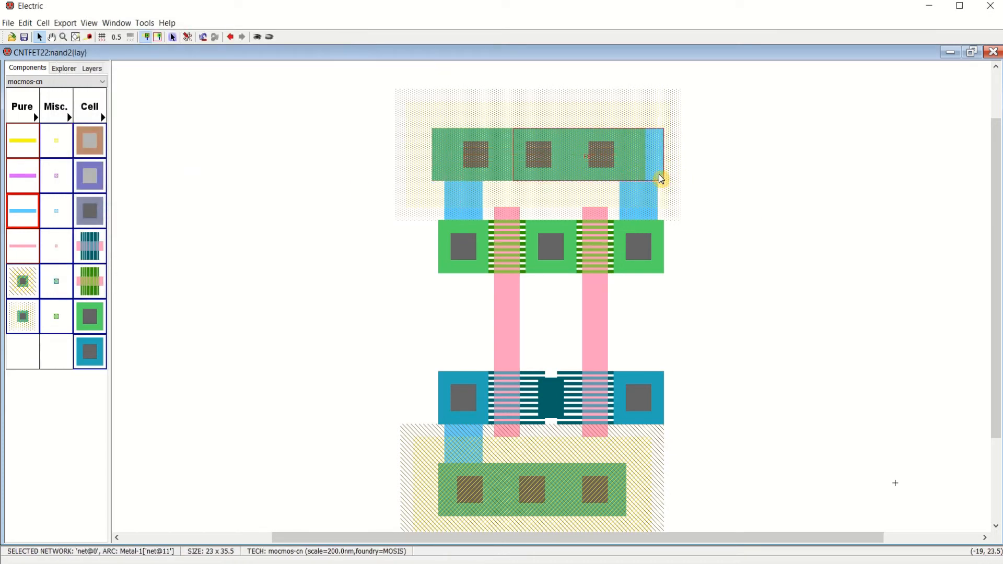
pyautogui.press('Left')
pyautogui.press('Left')
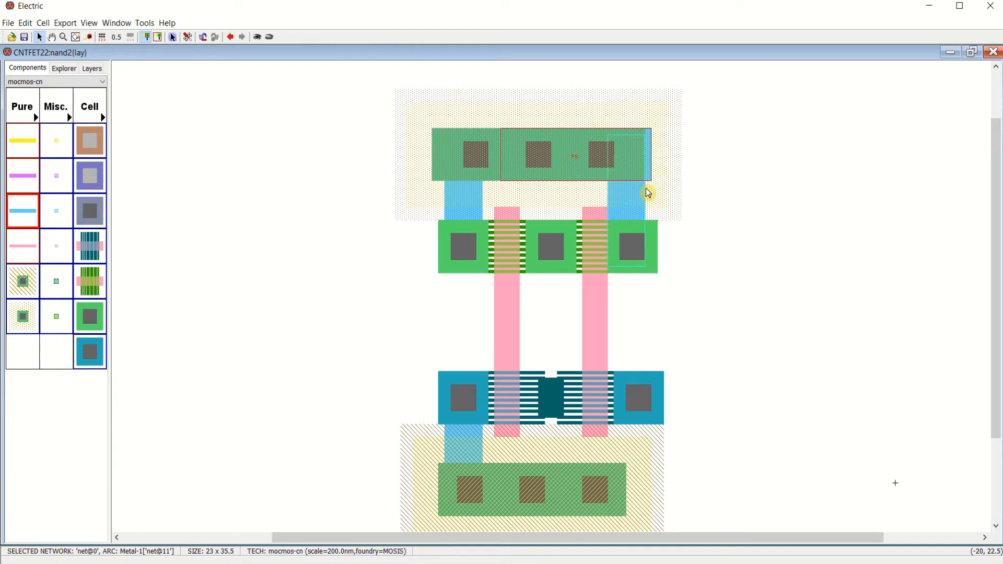
pyautogui.press('Right')
pyautogui.press('Right')
pyautogui.press('Right')
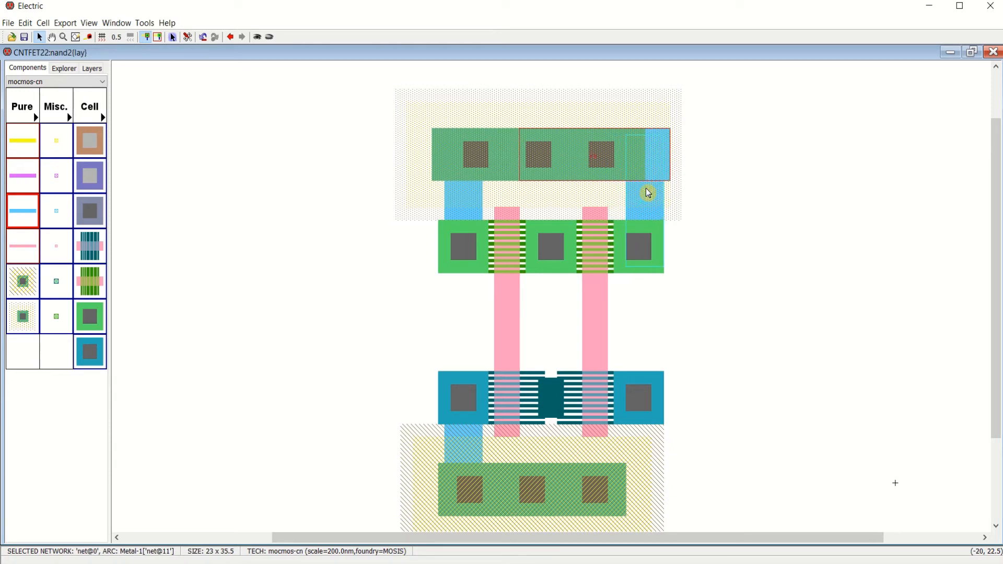
pyautogui.click(691, 190)
pyautogui.click(665, 155)
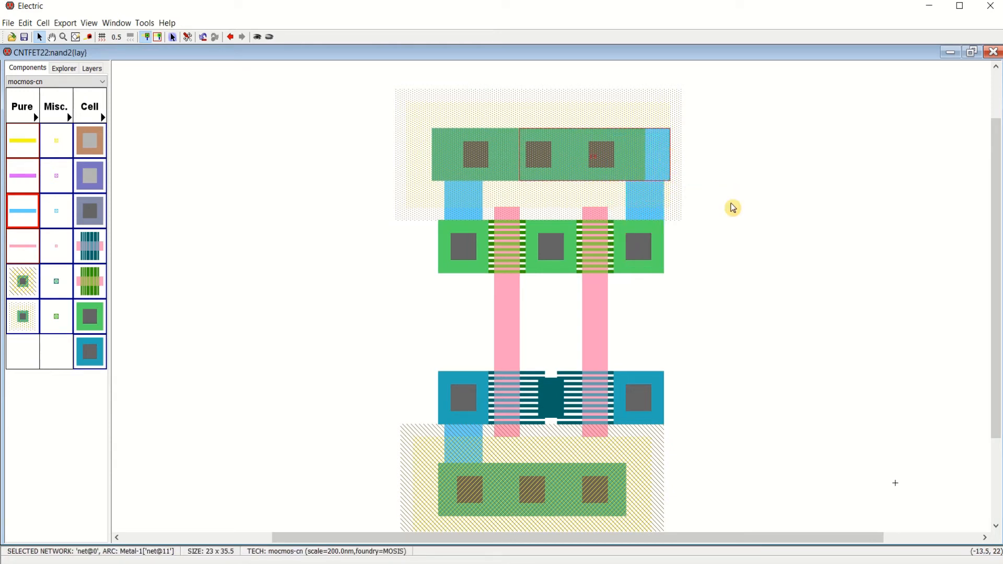
pyautogui.click(733, 206)
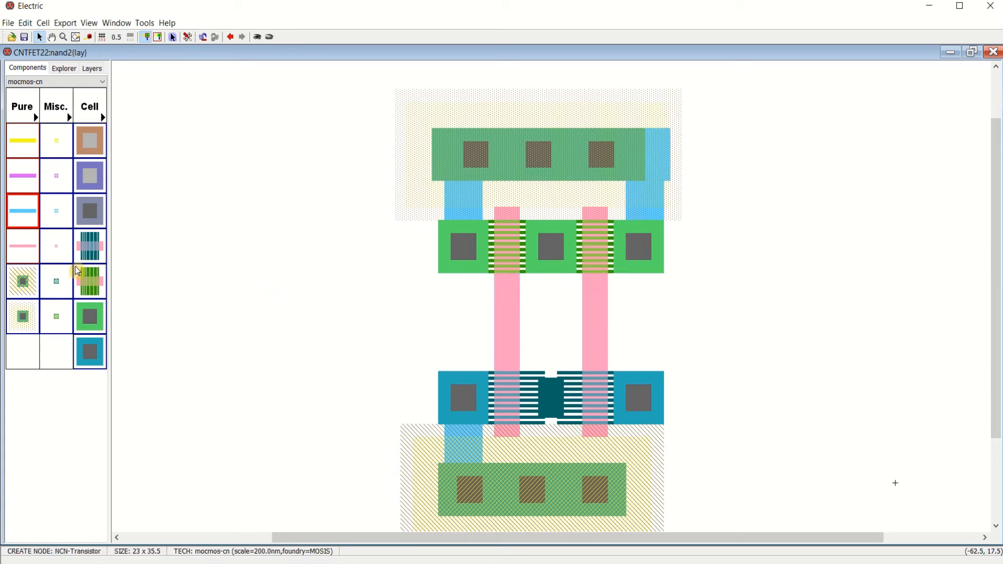
# - Place a Metal-1-Polysilicon-1-Con left of the left gate, between the transistor rows, and wire it to the gate in polysilicon
pyautogui.click(89, 211)
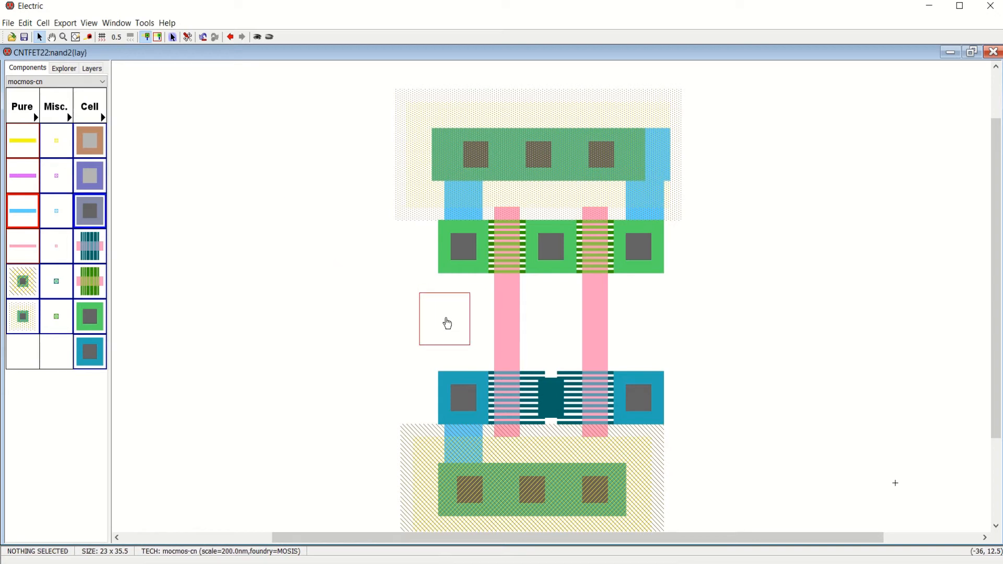
pyautogui.click(420, 319)
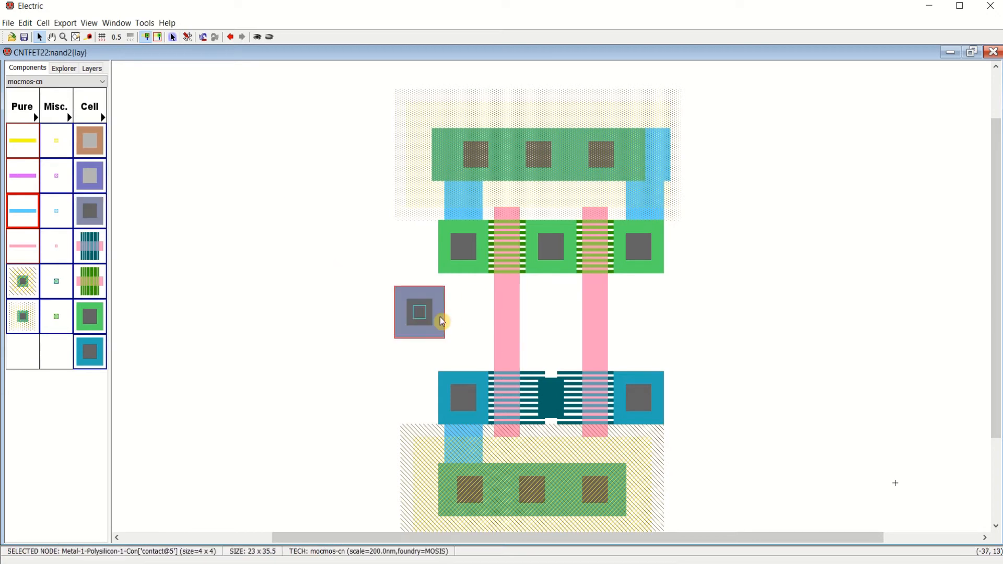
pyautogui.click(508, 320)
pyautogui.rightClick(420, 312)
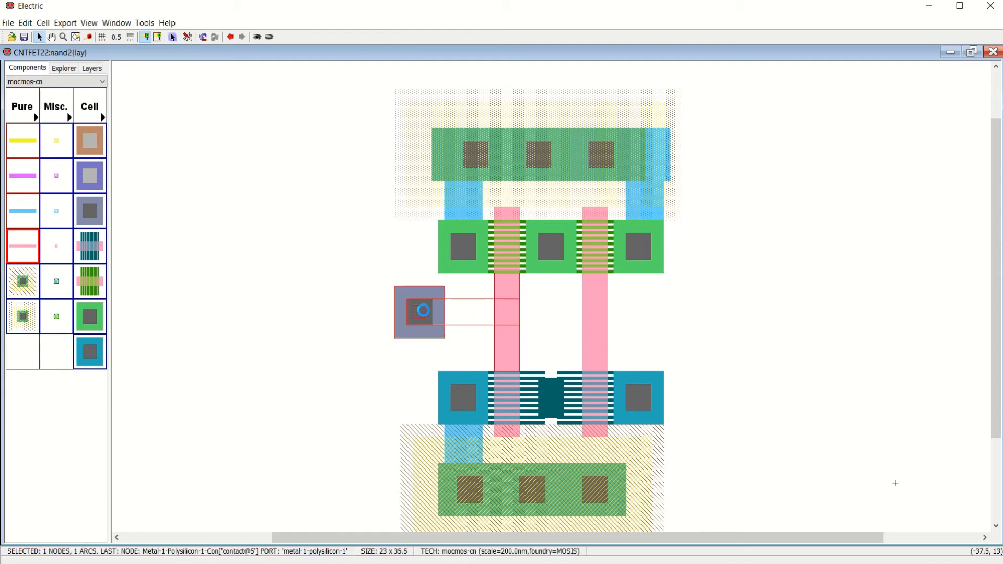
pyautogui.click(369, 305)
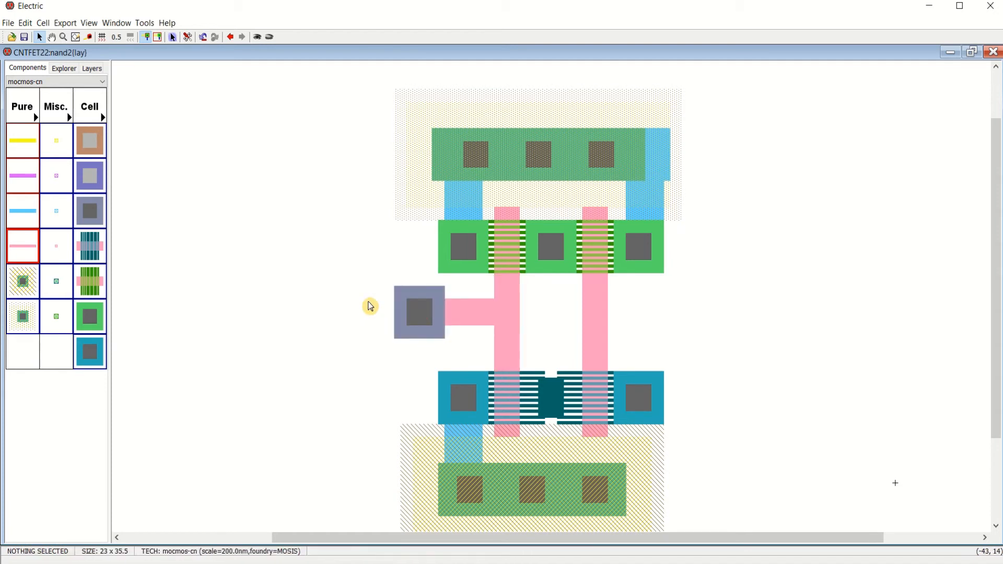
# - Move the left polysilicon contact down 0.5 unit
pyautogui.click(415, 316)
pyautogui.moveTo(415, 317)
pyautogui.mouseDown()
pyautogui.moveTo(398, 313)
pyautogui.moveTo(422, 320)
pyautogui.mouseUp()
pyautogui.click(204, 293)
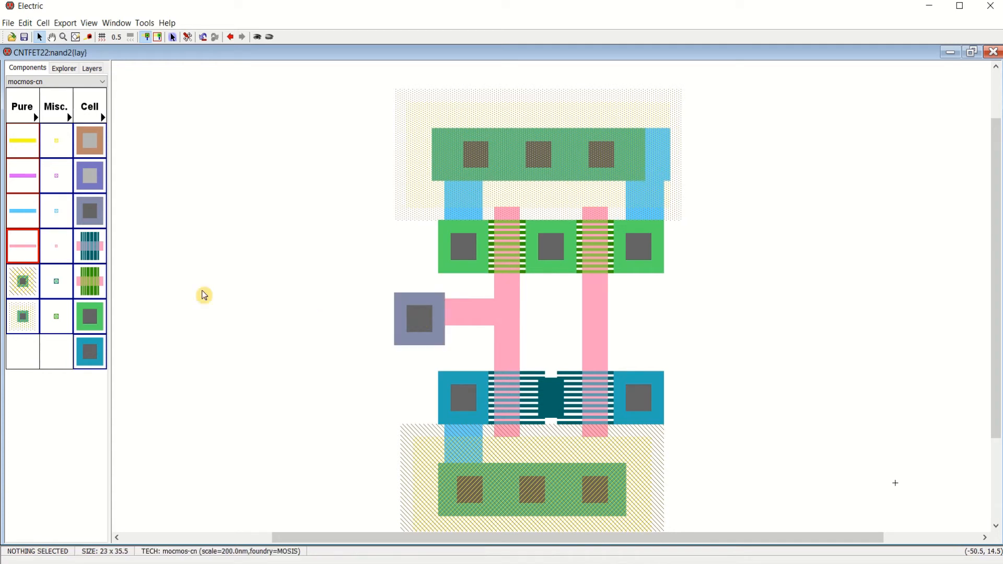
# - Place a second Metal-1-Polysilicon-1-Con right of the right gate, level with the left polysilicon contact
pyautogui.click(90, 210)
pyautogui.click(695, 321)
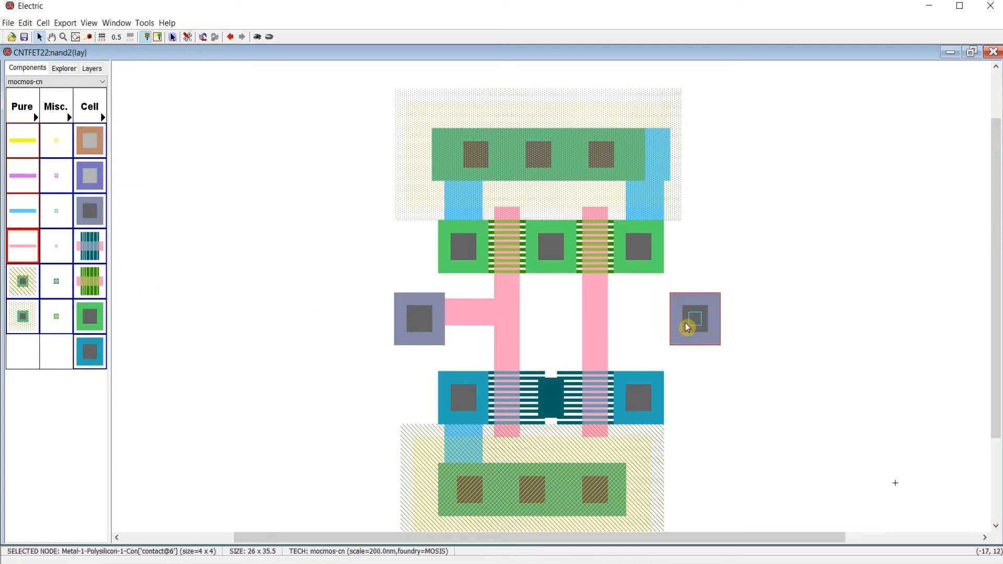
pyautogui.rightClick(597, 320)
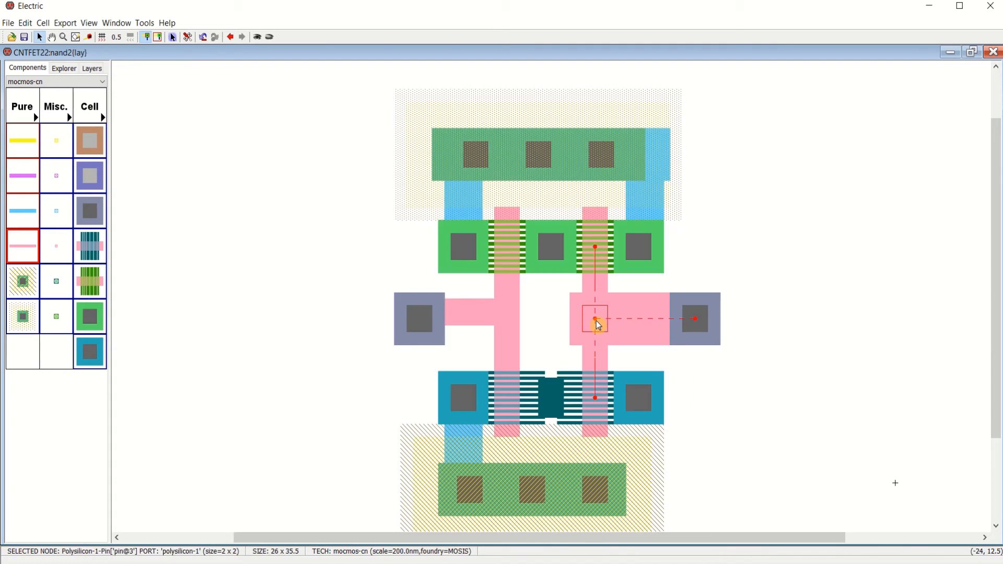
pyautogui.hotkey('ctrl', 'z')
pyautogui.click(822, 377)
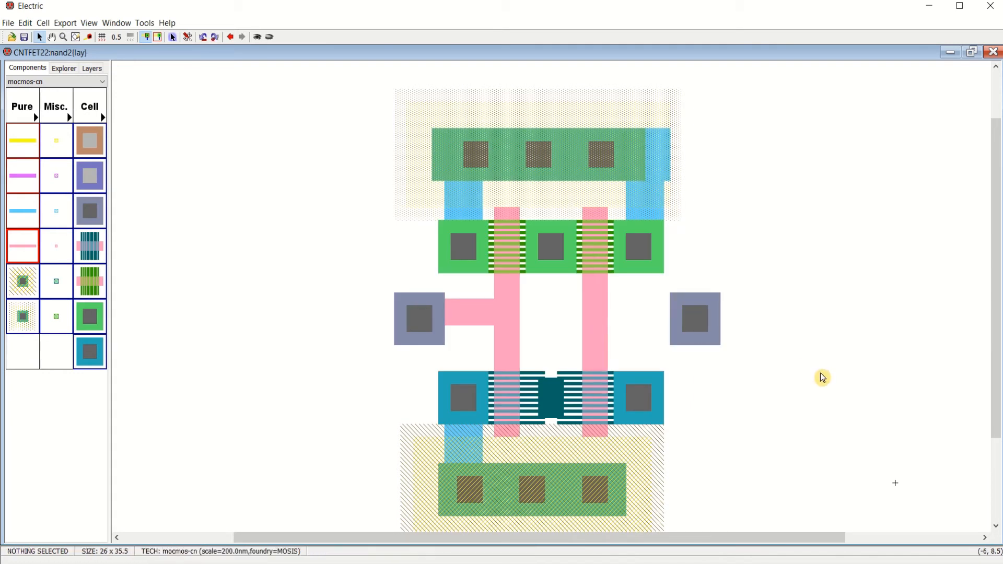
# - Wire the right gate to the right polysilicon contact in Polysilicon-1 and move the contact 0.5 unit left
pyautogui.click(600, 323)
pyautogui.rightClick(699, 324)
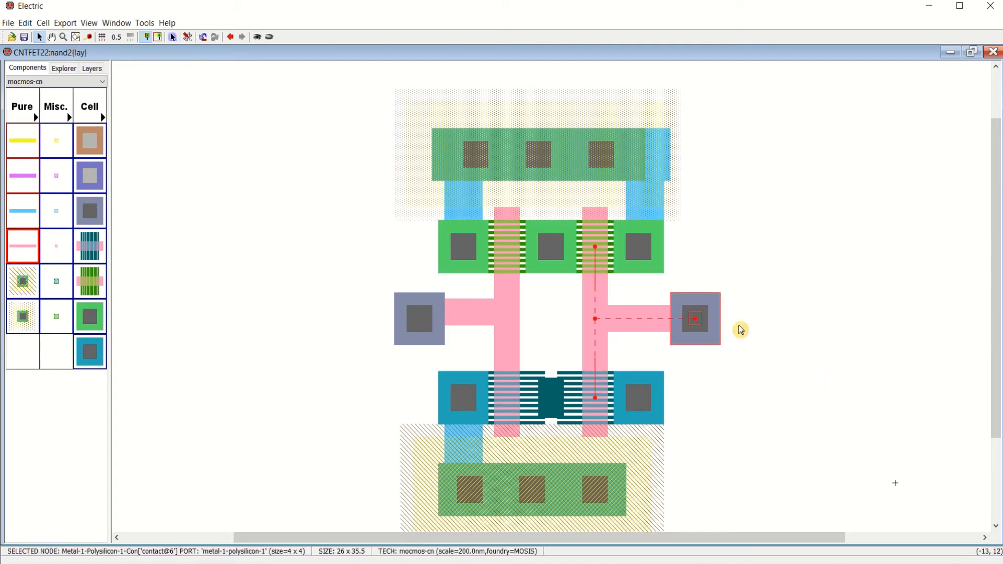
pyautogui.click(790, 338)
pyautogui.click(699, 324)
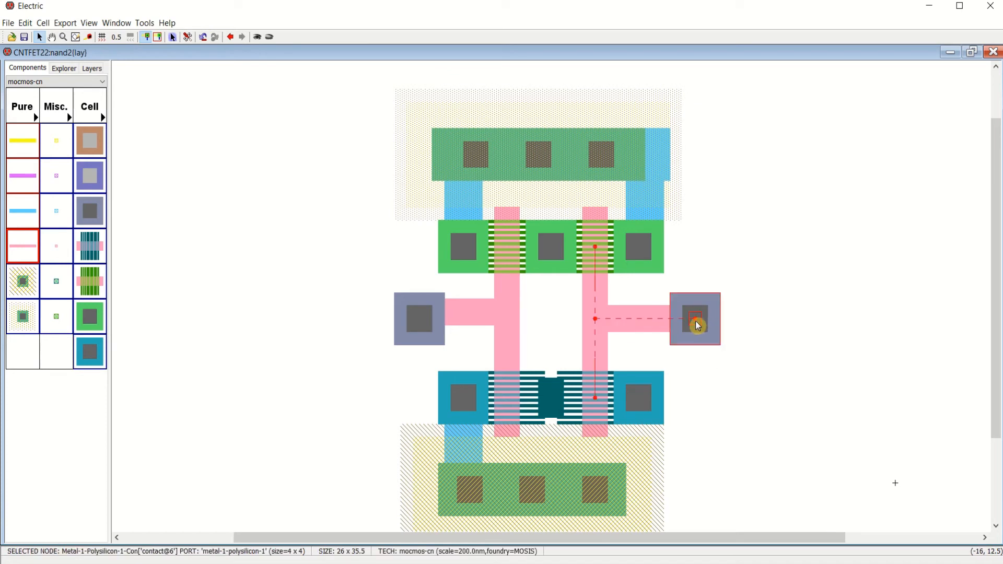
pyautogui.moveTo(698, 324); pyautogui.dragTo(692, 324)
pyautogui.click(770, 336)
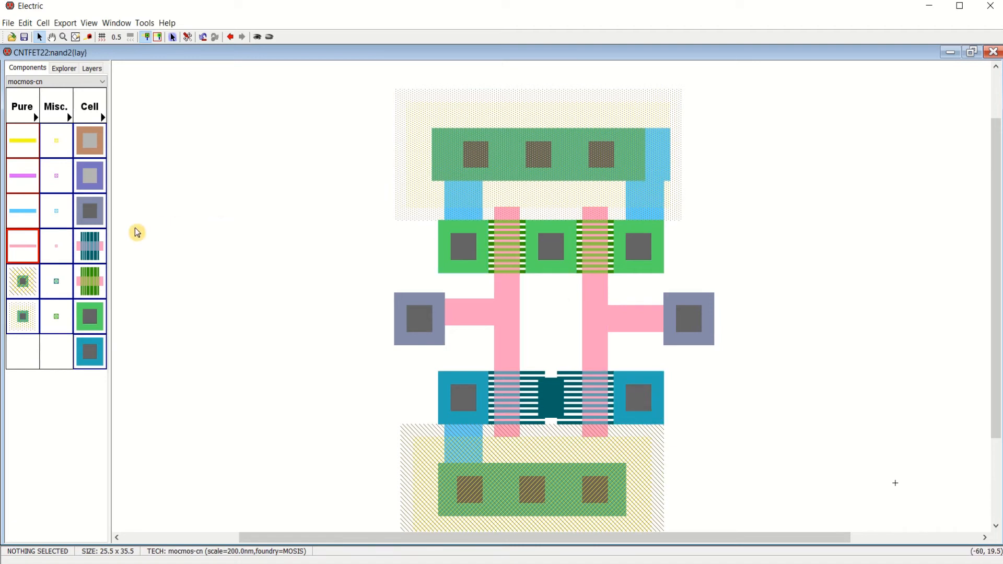
# - Draw a Metal-1 wire from the middle P-active contact straight down to the level of the right polysilicon contact
pyautogui.click(22, 211)
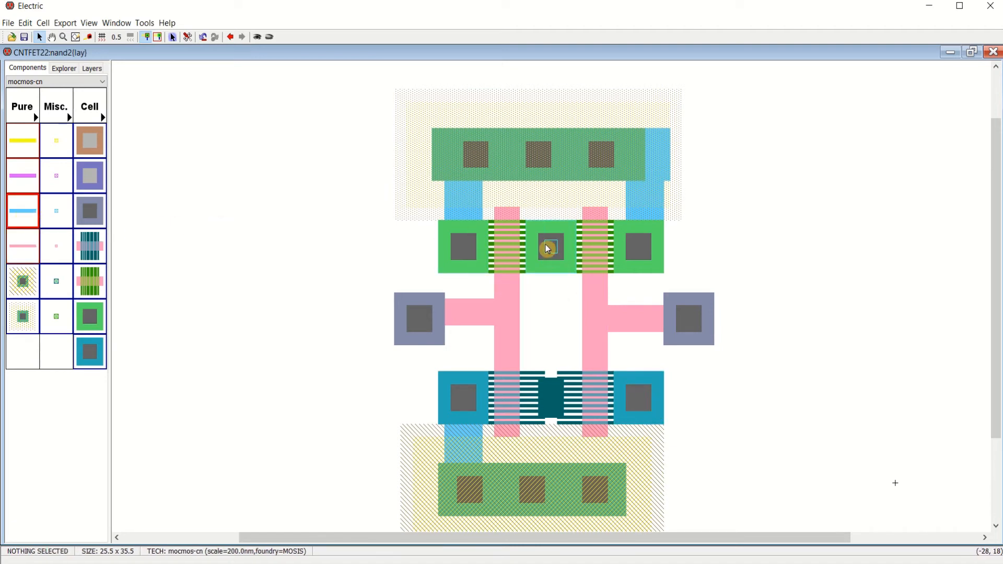
pyautogui.click(554, 254)
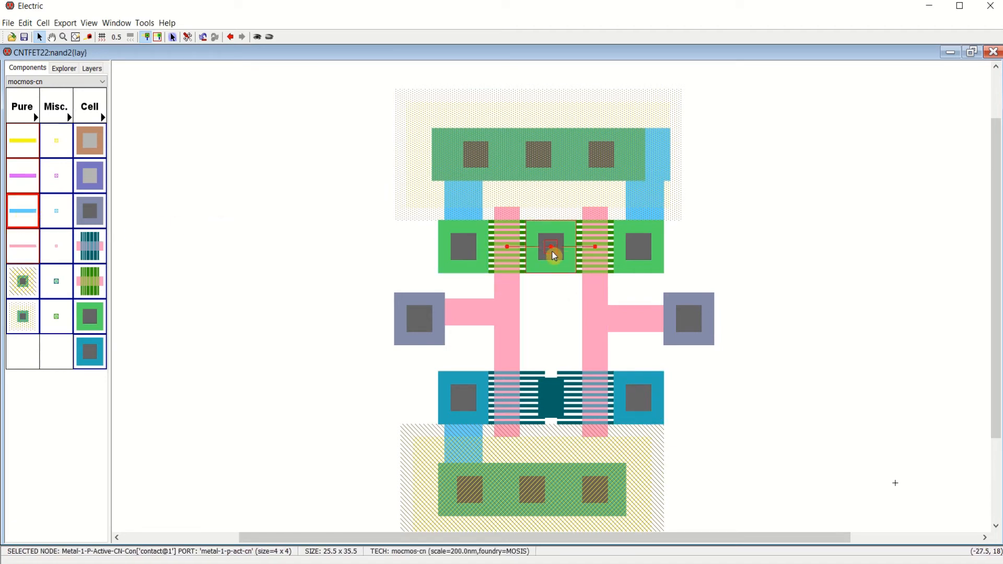
pyautogui.rightClick(550, 320)
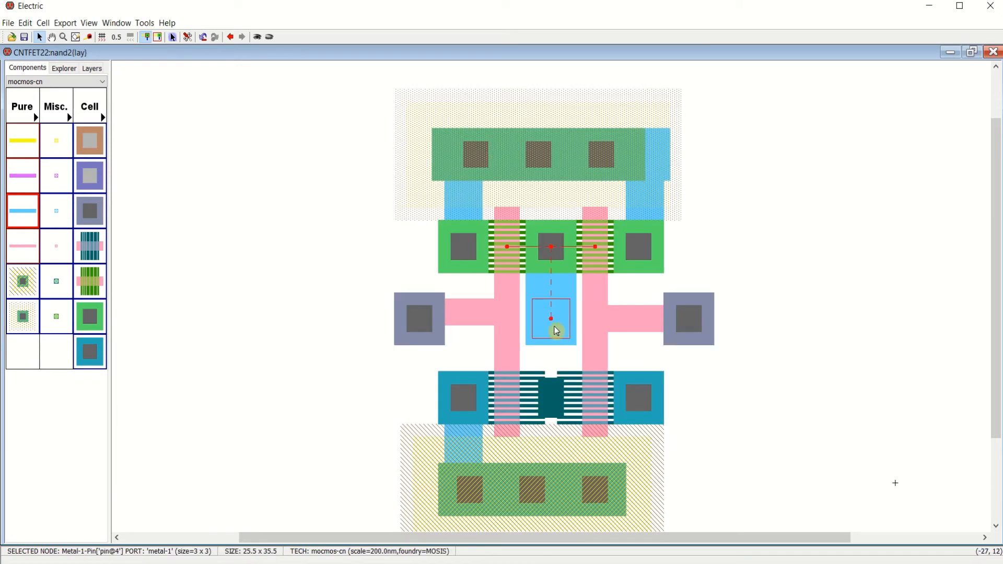
# - Delete the Polysilicon-1 arc between the right gate and the right polysilicon contact
pyautogui.click(638, 317)
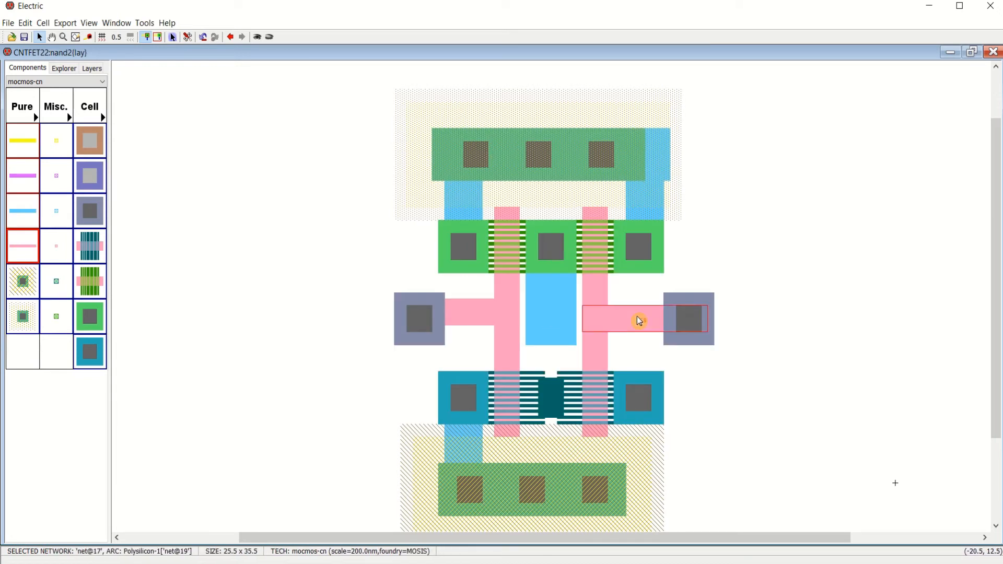
pyautogui.press('Delete')
# - Route the Metal-1 wire right across the gate and down to the right N-active contact, and move the right polysilicon contact 3.5 units right
pyautogui.click(547, 331)
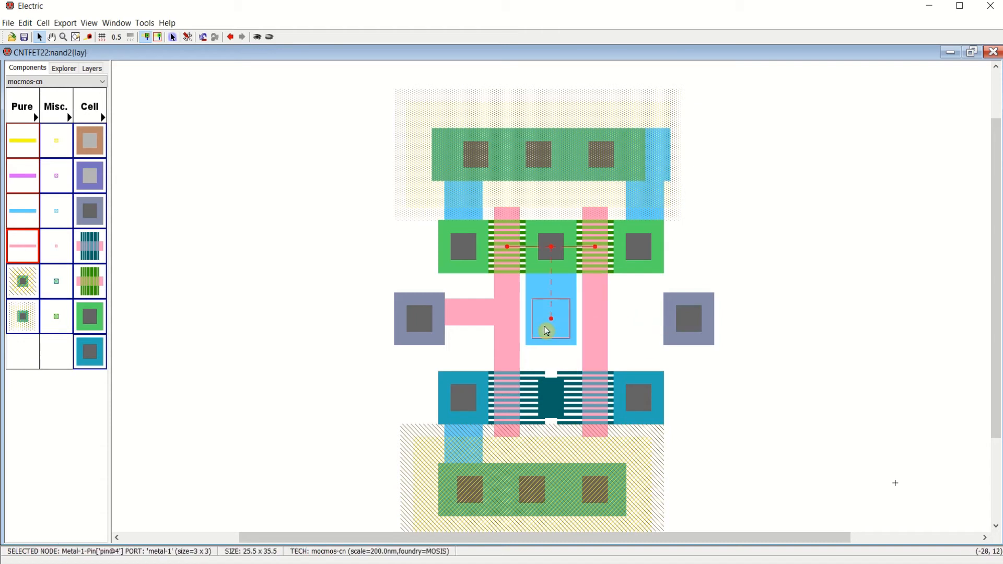
pyautogui.rightClick(637, 327)
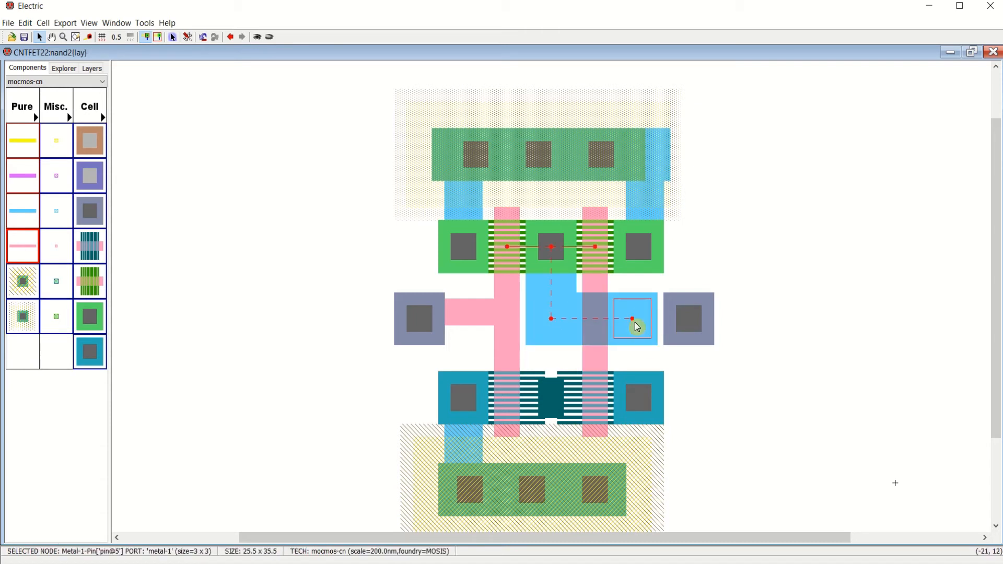
pyautogui.press('Right')
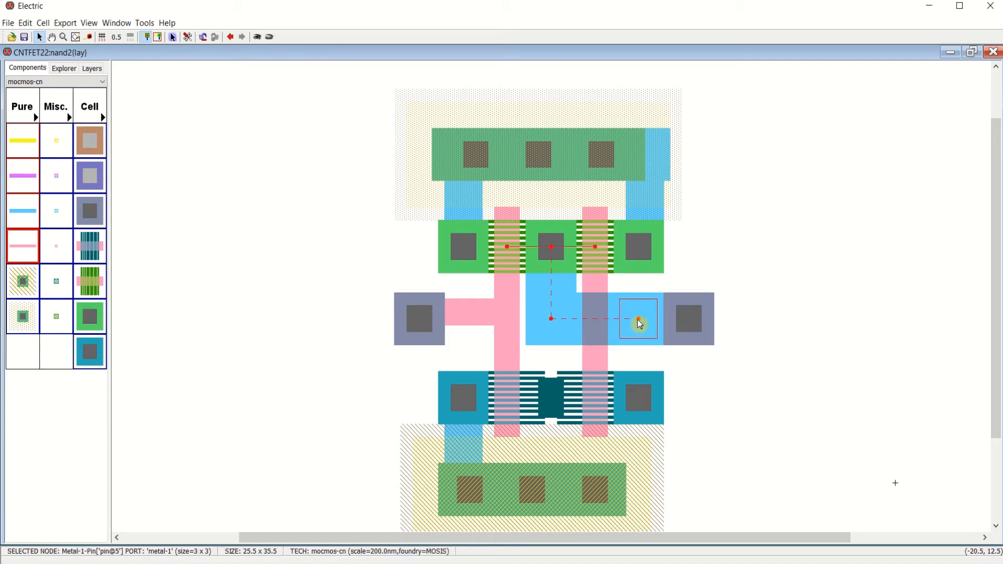
pyautogui.rightClick(639, 398)
pyautogui.moveTo(687, 319); pyautogui.dragTo(729, 320)
# - Set the width of all three Metal-1 segments of the output wire to 3
pyautogui.click(568, 329)
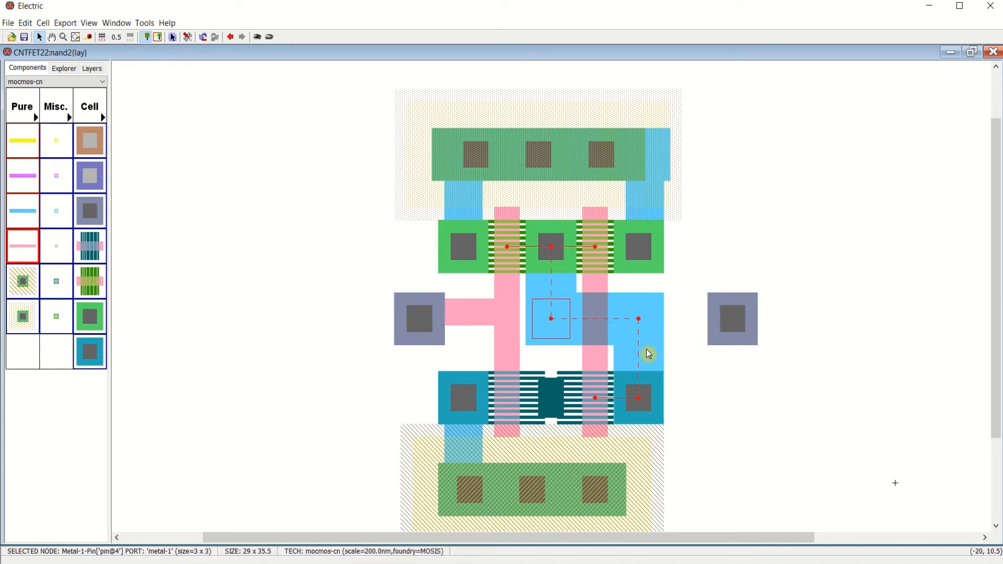
pyautogui.doubleClick(629, 357)
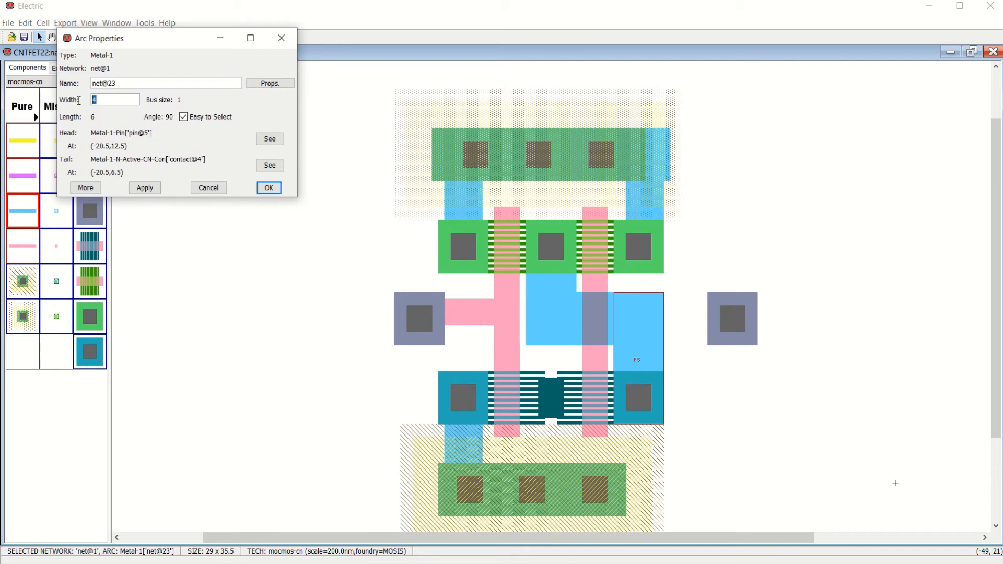
pyautogui.write('3')
pyautogui.click(268, 188)
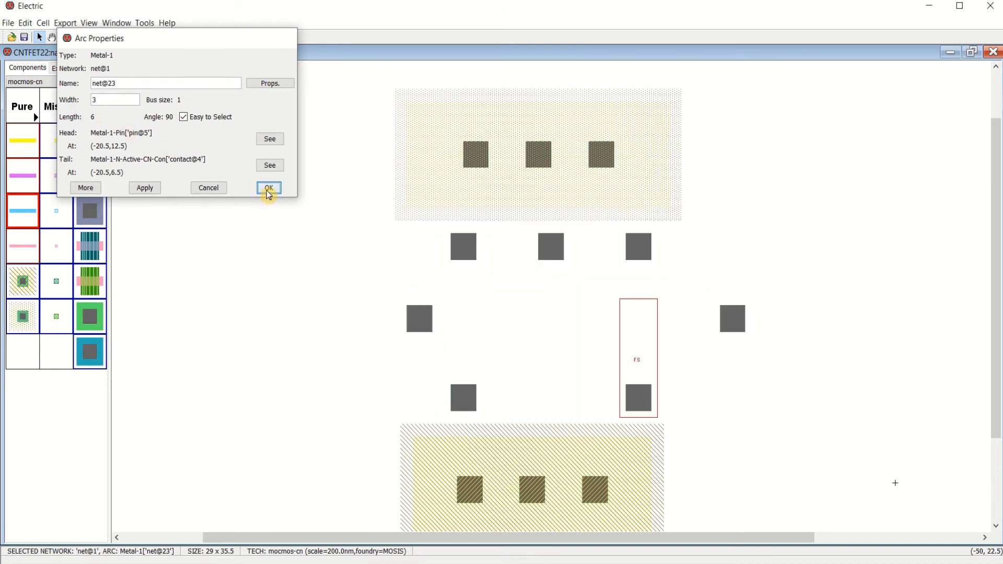
pyautogui.doubleClick(562, 298)
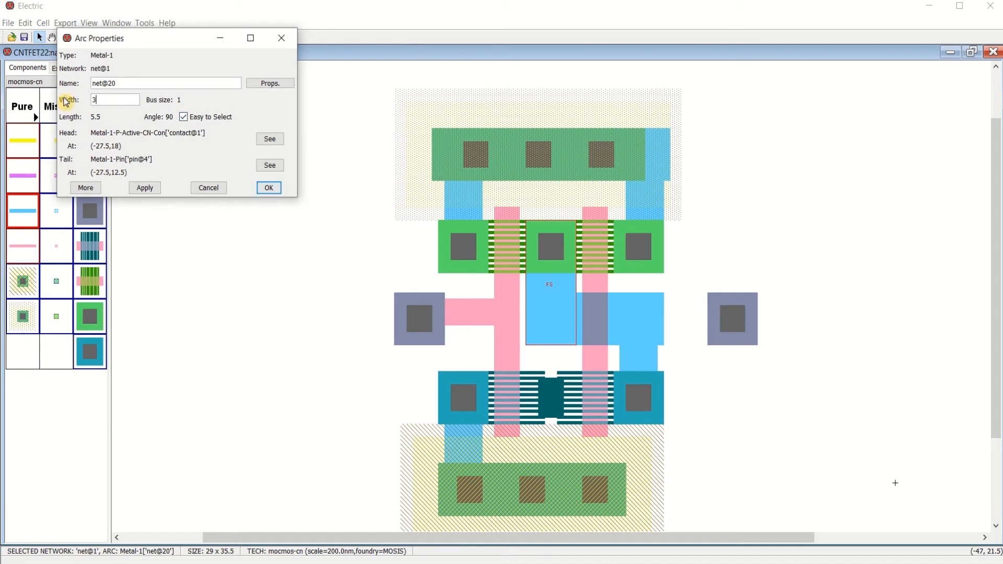
pyautogui.write('3')
pyautogui.click(269, 187)
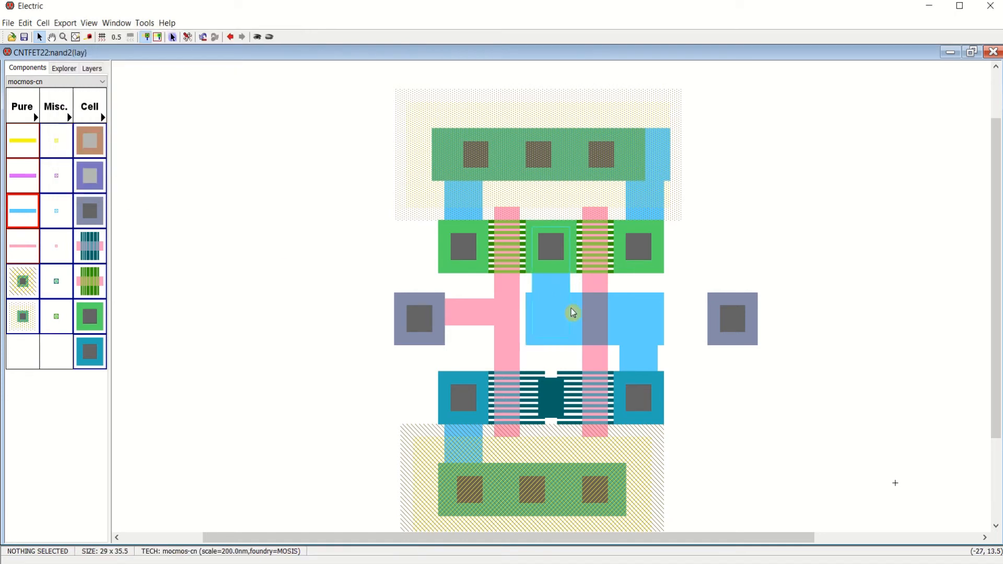
pyautogui.doubleClick(618, 302)
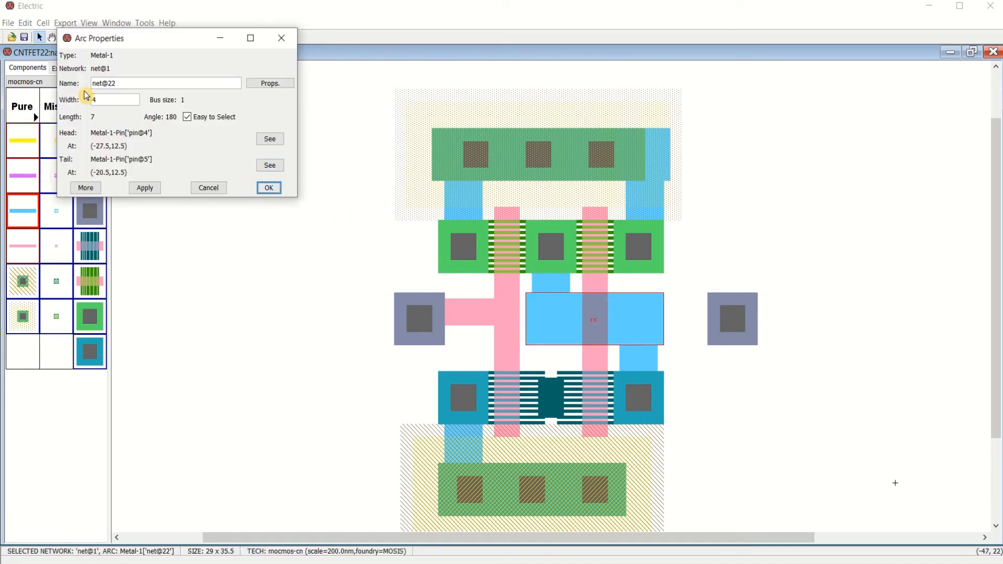
pyautogui.click(268, 187)
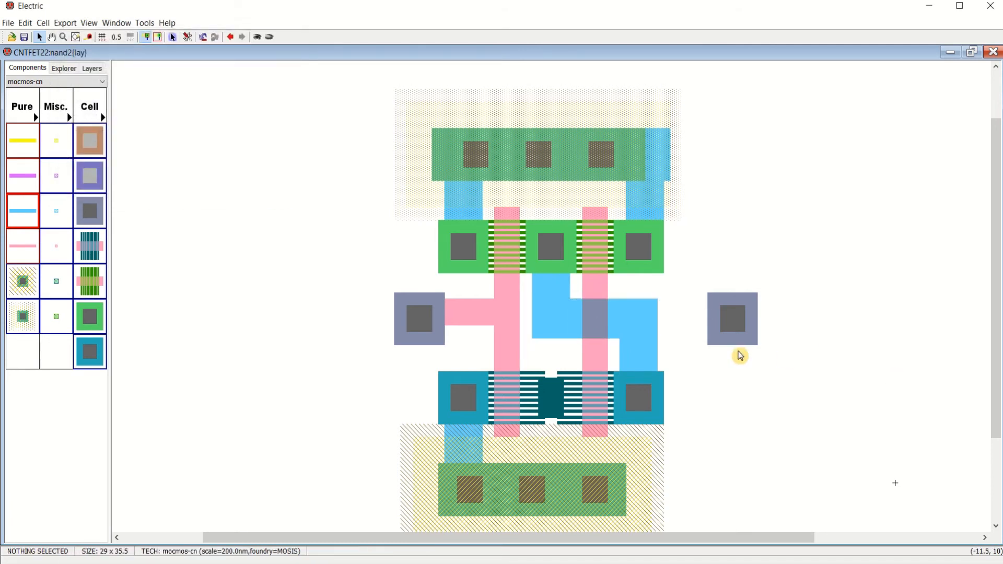
# - Wire the right gate to the right polysilicon contact with a Polysilicon-1 arc
pyautogui.click(599, 351)
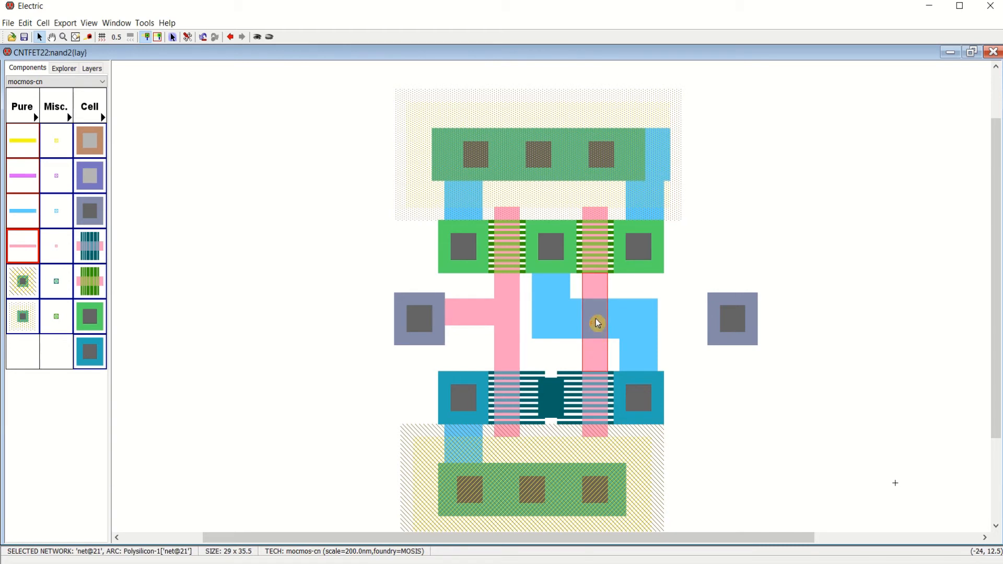
pyautogui.rightClick(730, 318)
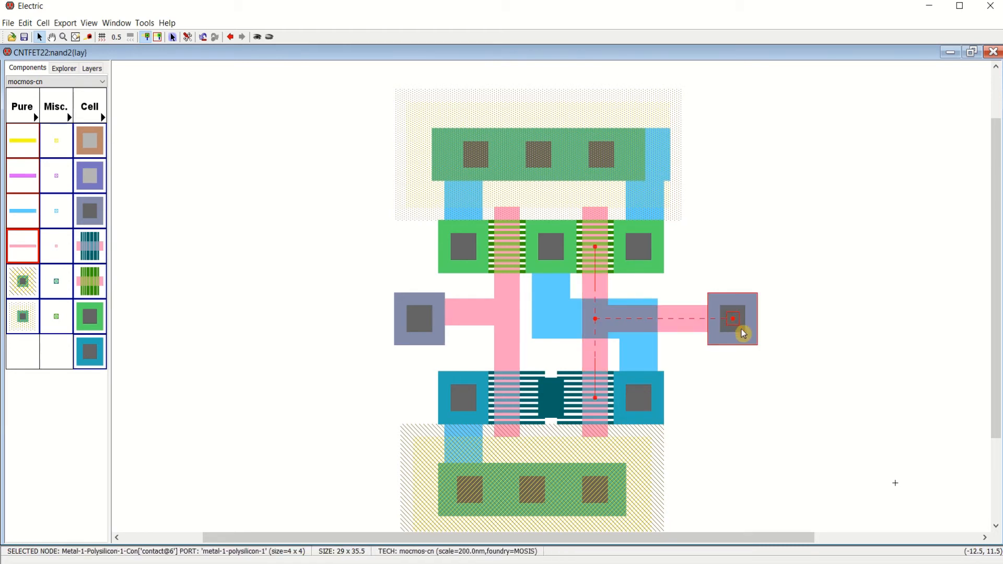
pyautogui.moveTo(741, 329)
pyautogui.mouseDown()
pyautogui.moveTo(705, 329)
pyautogui.moveTo(739, 330)
pyautogui.mouseUp()
pyautogui.click(771, 341)
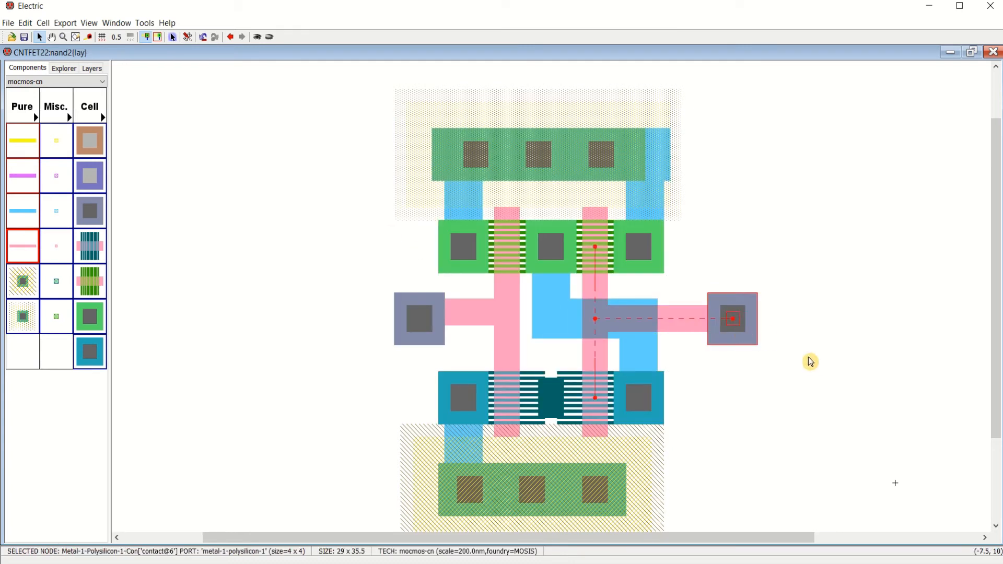
# - Move the left polysilicon contact up 0.5 unit to line up with its polysilicon arc
pyautogui.click(811, 362)
pyautogui.moveTo(423, 321); pyautogui.dragTo(420, 315)
pyautogui.click(857, 405)
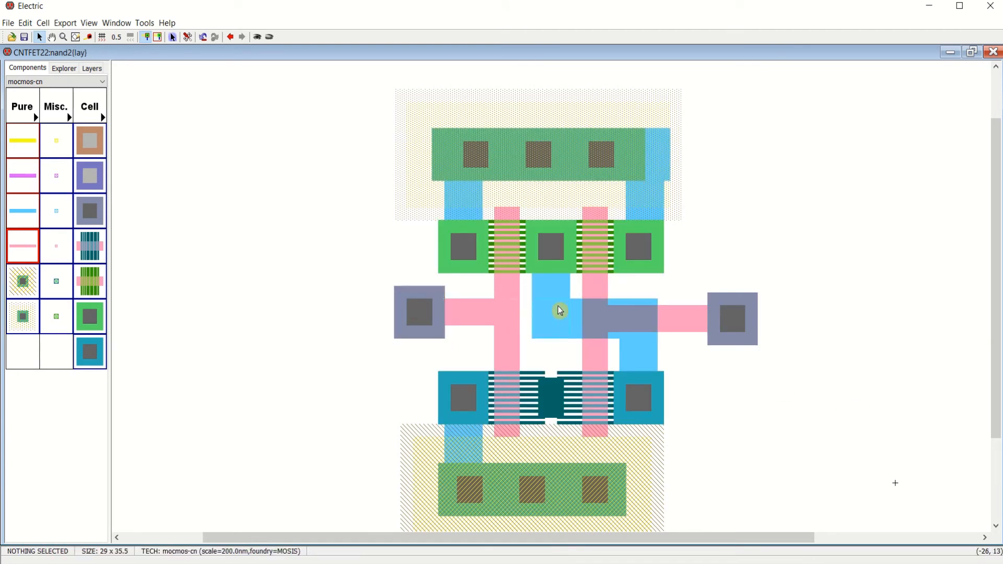
# - Create an export named vdd with the power characteristic on the upper N-well contact
pyautogui.click(488, 158)
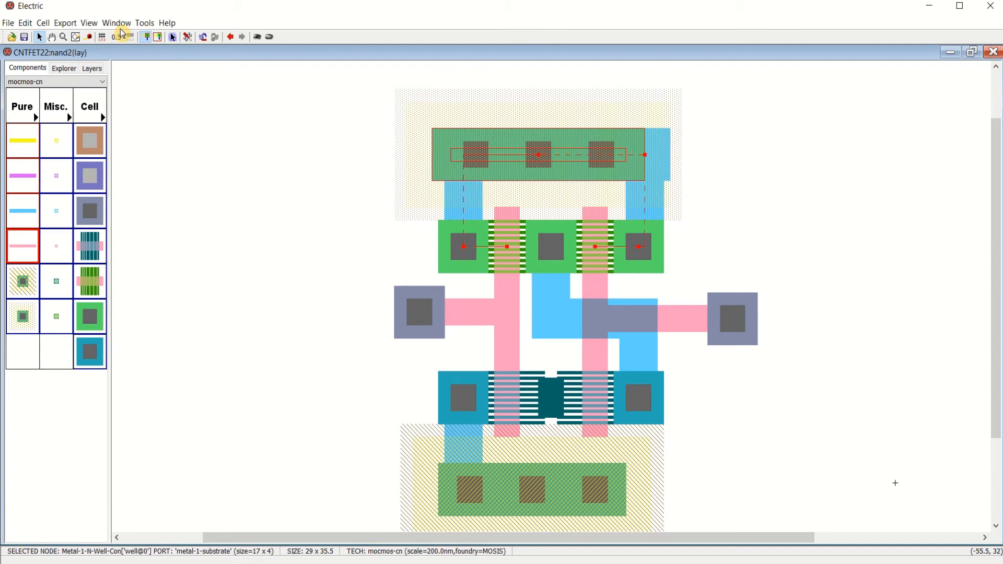
pyautogui.click(65, 23)
pyautogui.click(78, 37)
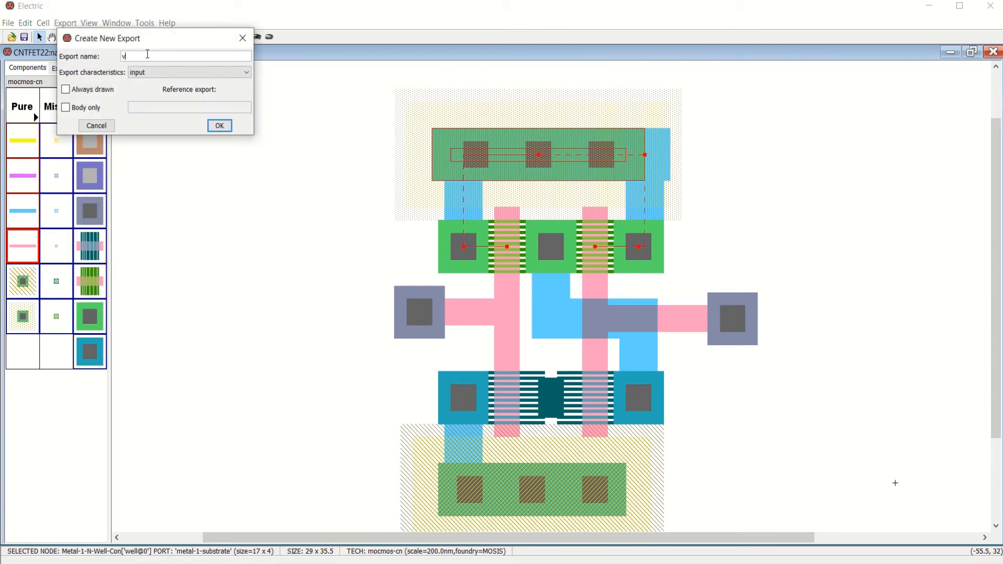
pyautogui.write('vdd')
pyautogui.click(180, 73)
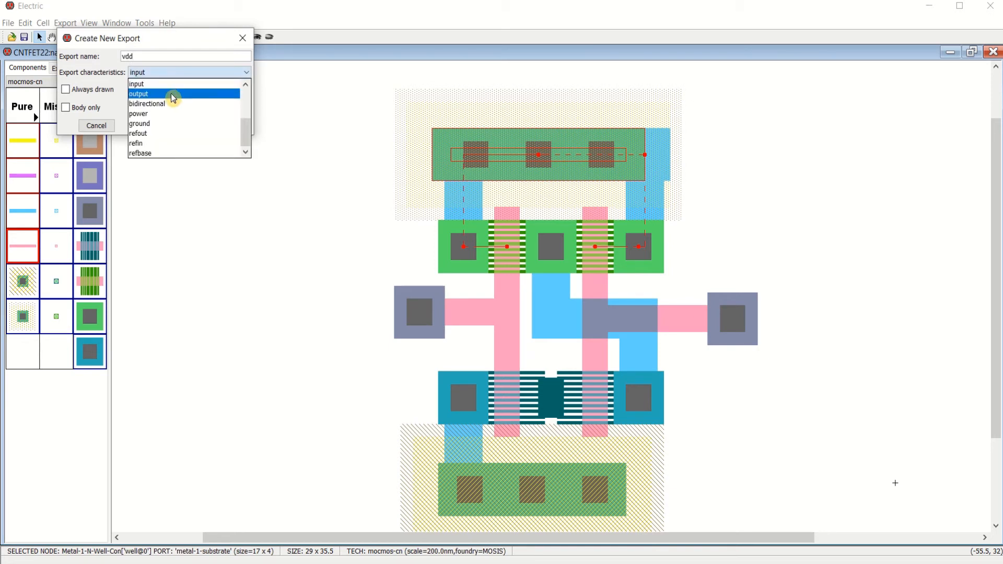
pyautogui.click(167, 114)
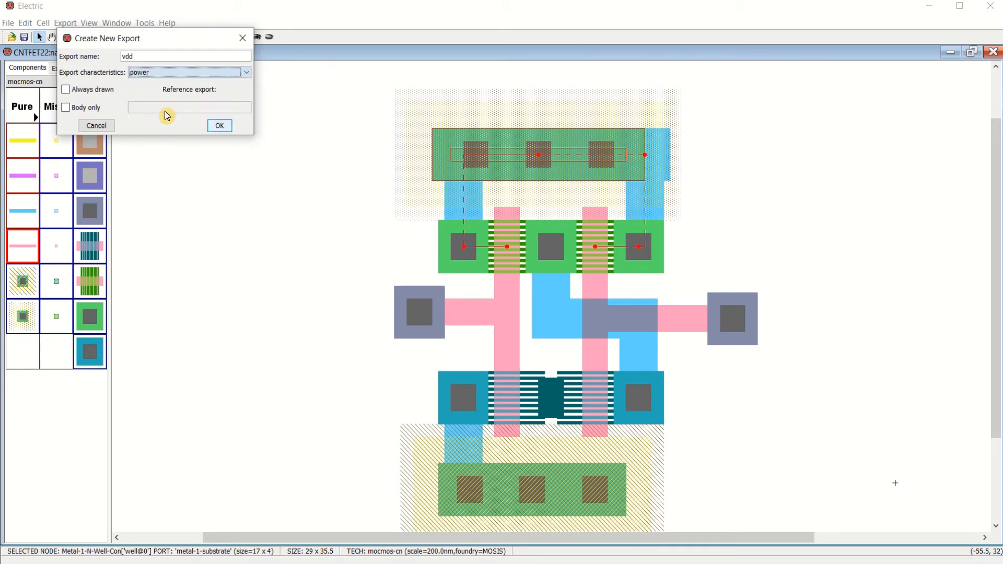
pyautogui.click(220, 125)
pyautogui.click(284, 196)
# - Create an export named gnd with the ground characteristic on the lower P-well contact
pyautogui.click(529, 494)
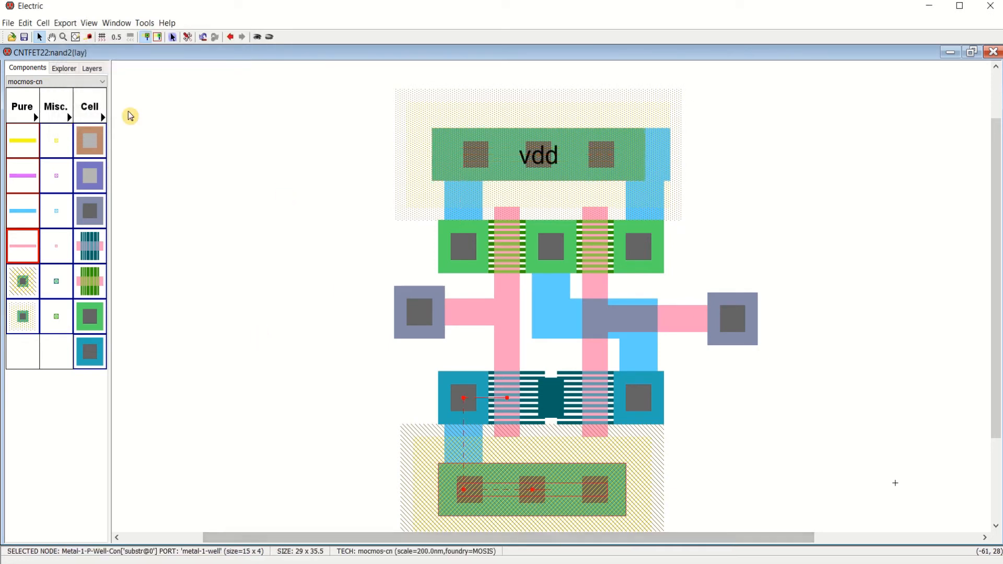
pyautogui.click(65, 23)
pyautogui.click(86, 38)
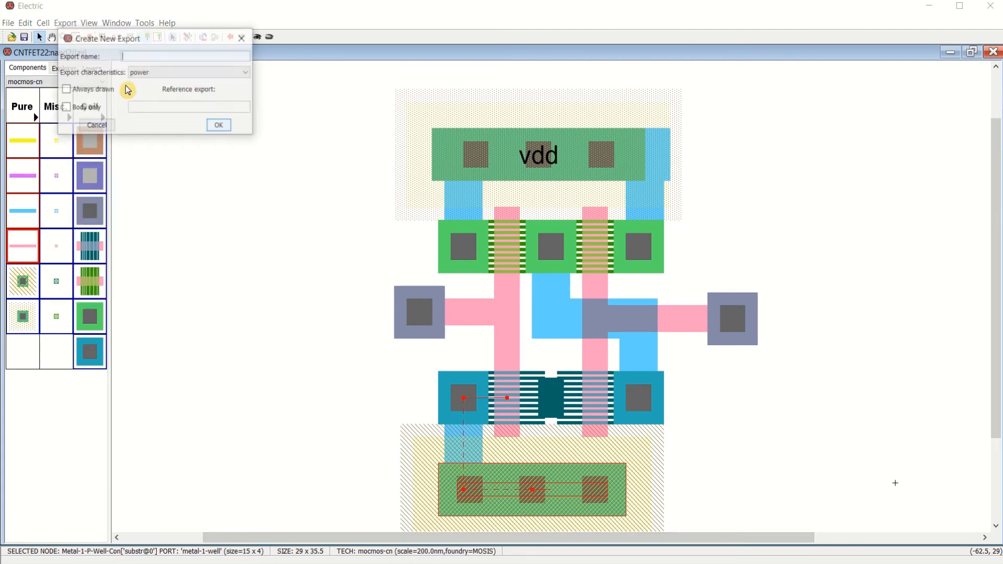
pyautogui.click(180, 76)
pyautogui.click(174, 79)
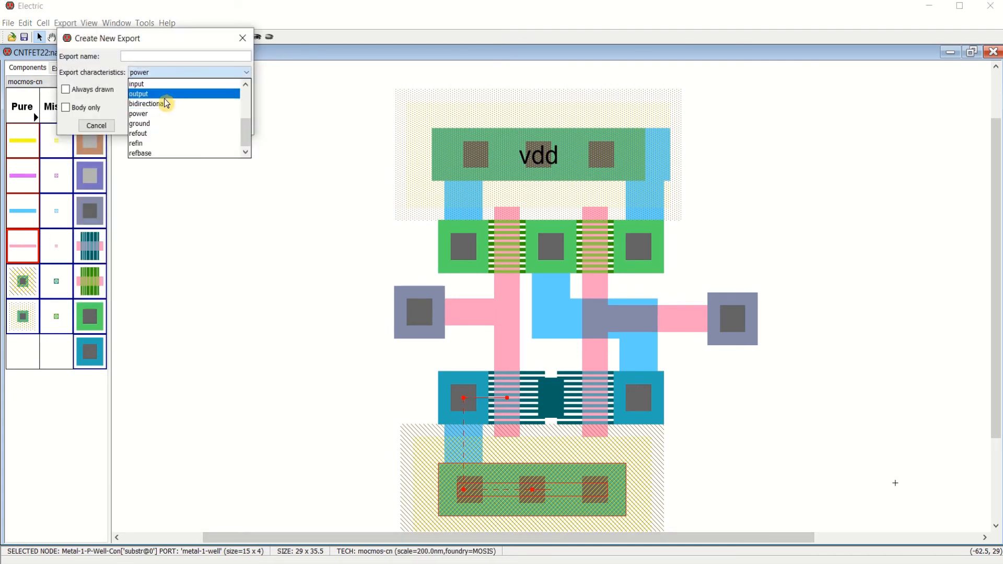
pyautogui.click(157, 125)
pyautogui.click(158, 60)
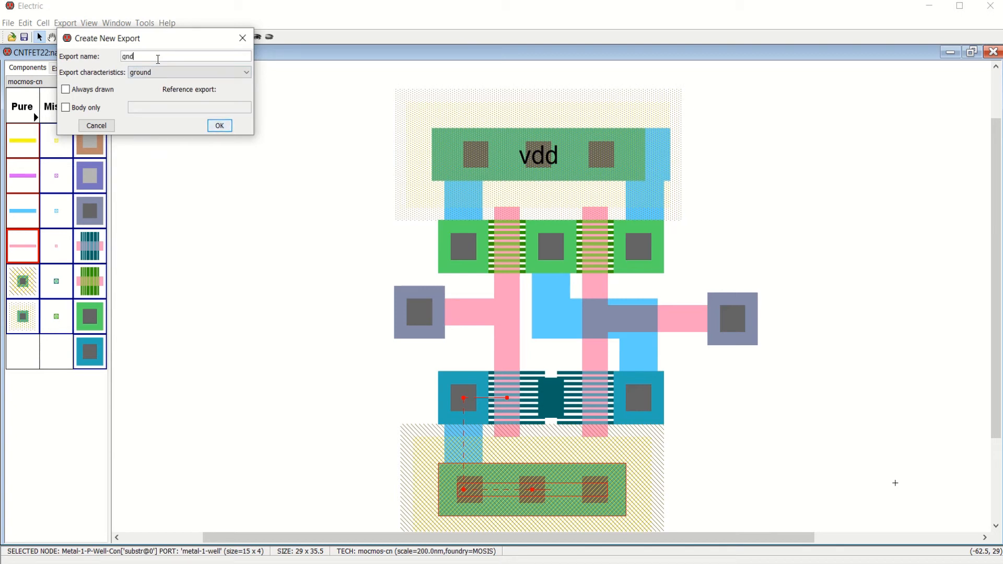
pyautogui.click(219, 125)
pyautogui.click(314, 314)
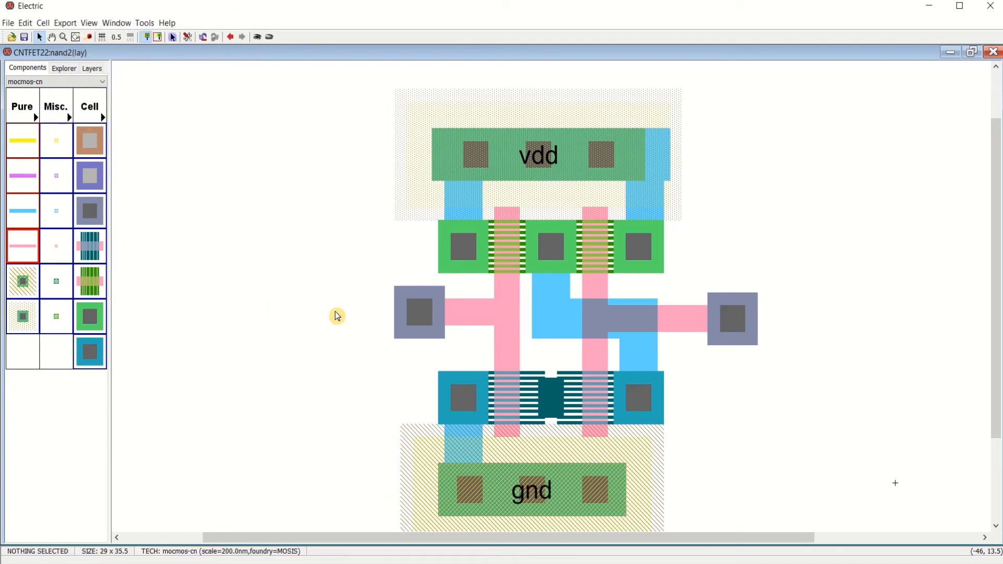
# - Select the left Metal-1-Polysilicon-1 contact
pyautogui.click(433, 321)
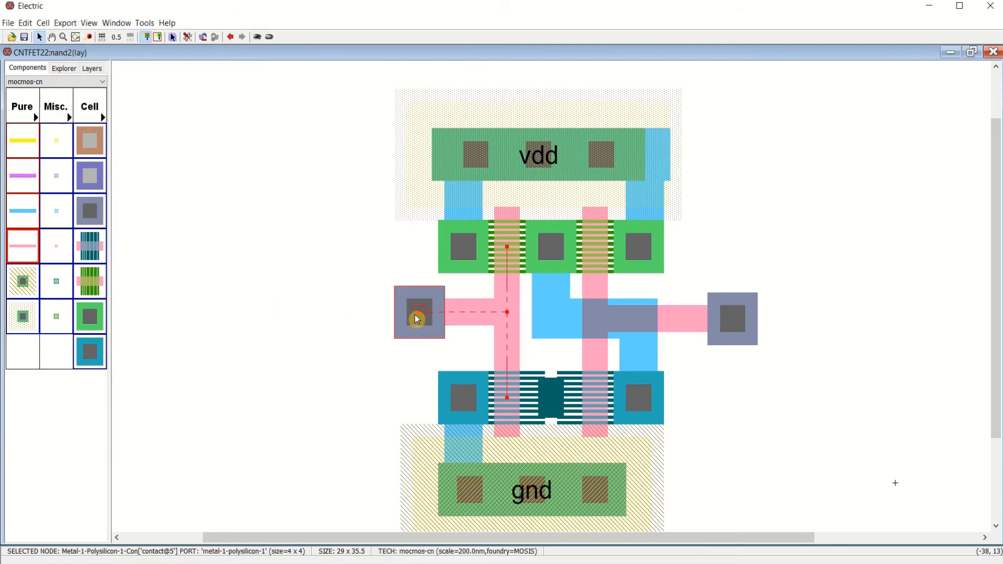
pyautogui.click(44, 24)
pyautogui.click(74, 36)
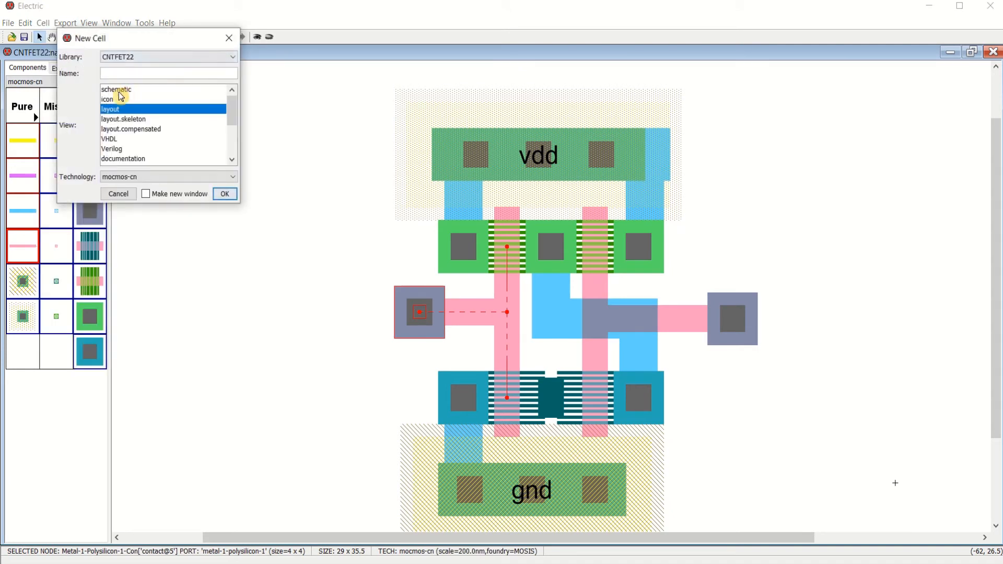
pyautogui.click(228, 38)
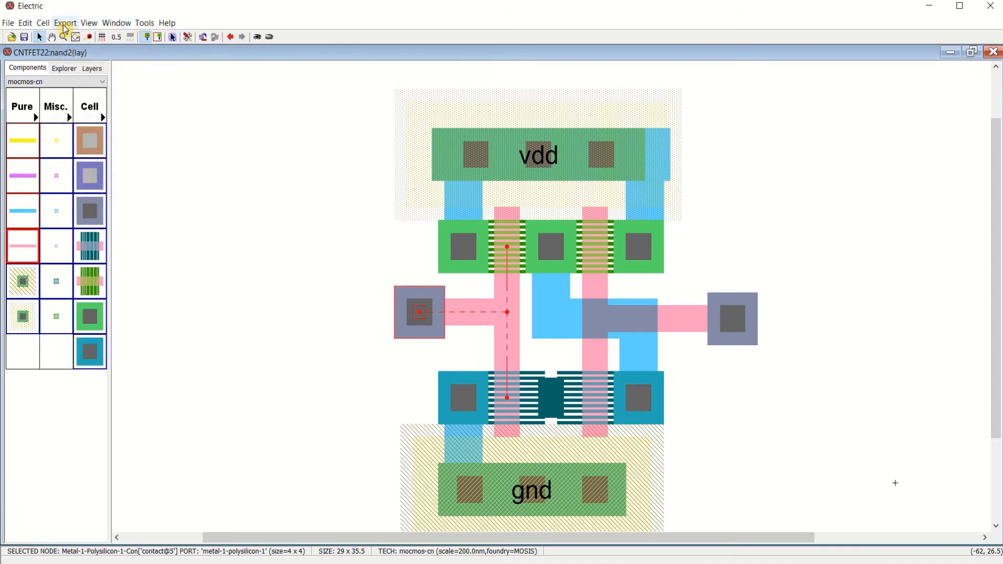
# - Create an export named Va with the input characteristic on the selected left polysilicon contact
pyautogui.click(65, 23)
pyautogui.click(84, 42)
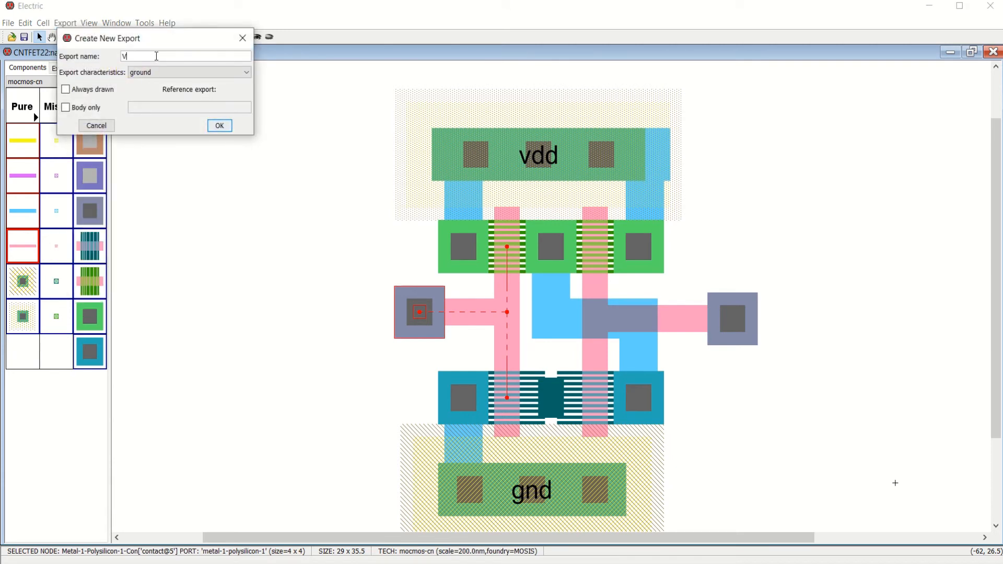
pyautogui.click(168, 73)
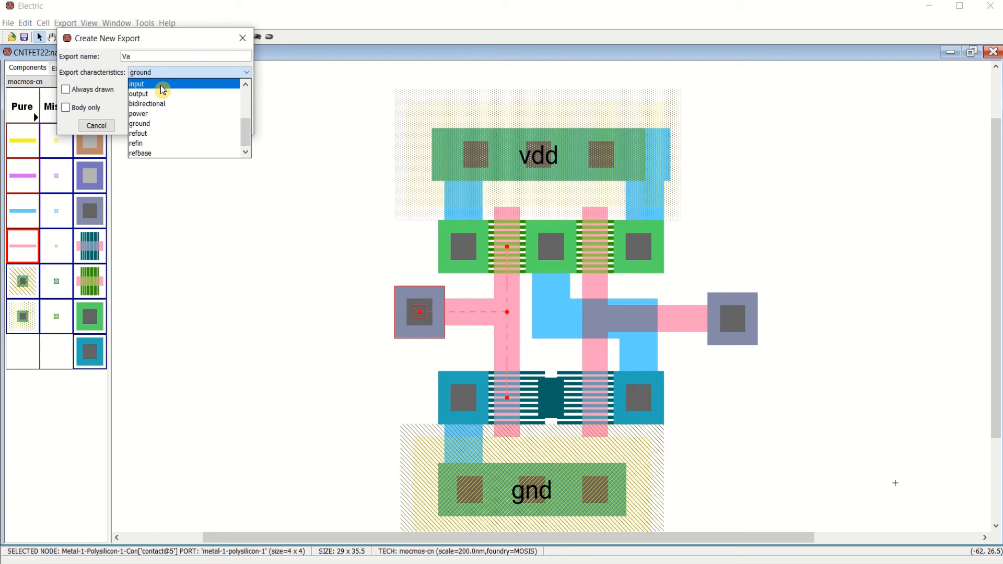
pyautogui.click(162, 85)
pyautogui.click(219, 125)
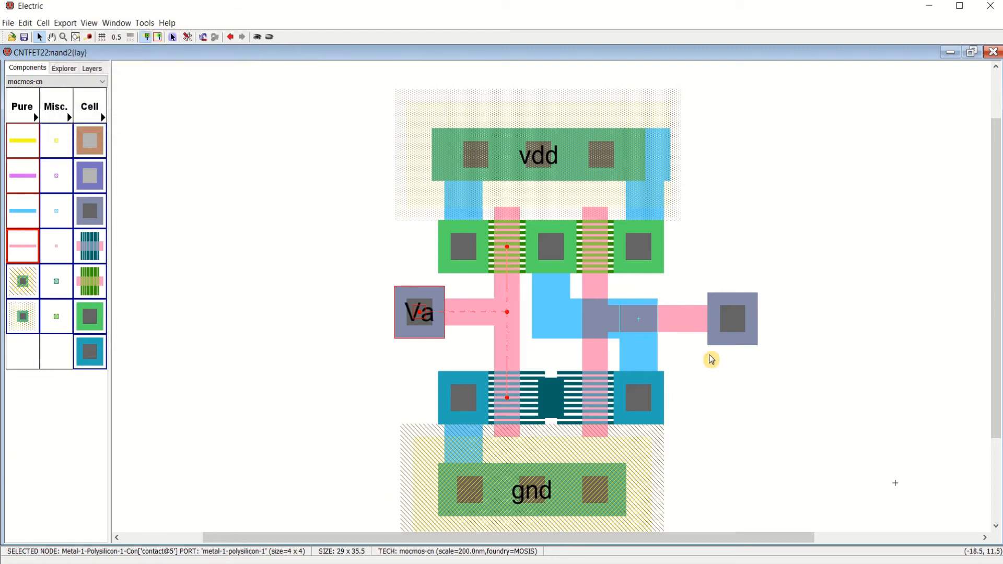
# - Create an export named Vb with the input characteristic on the right Metal-1-Polysilicon-1 contact
pyautogui.click(764, 381)
pyautogui.click(735, 322)
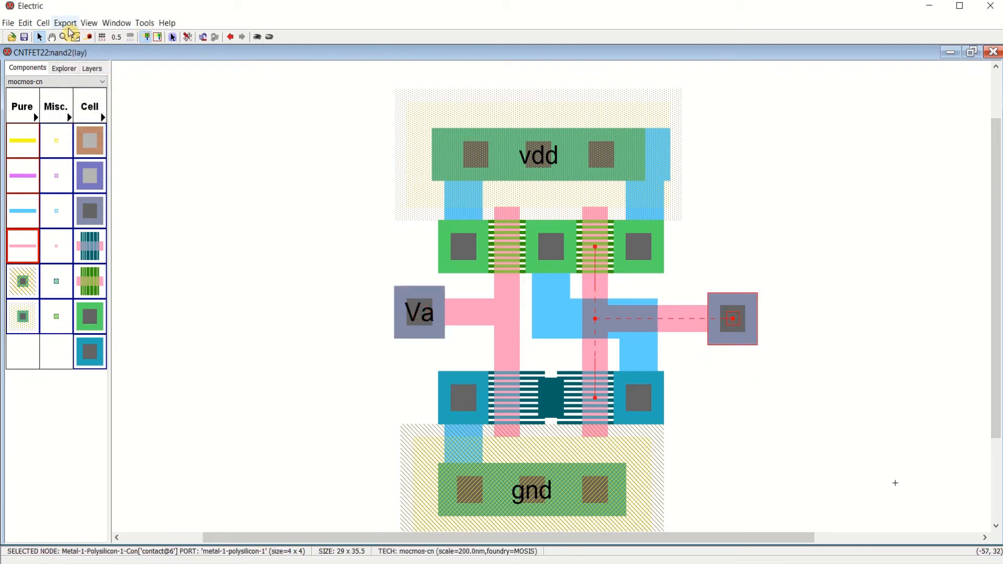
pyautogui.click(56, 25)
pyautogui.click(60, 36)
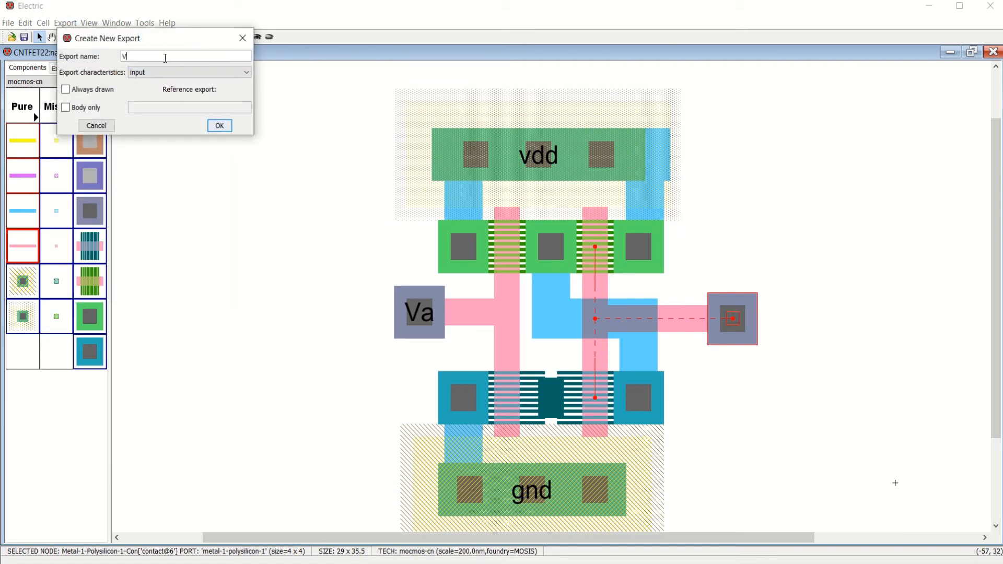
pyautogui.write('Vb')
pyautogui.click(219, 126)
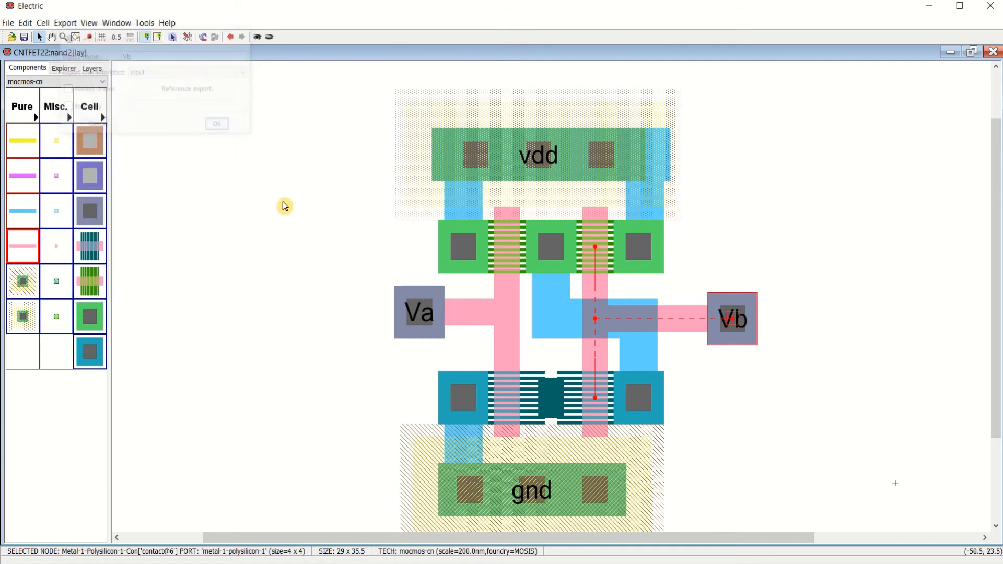
pyautogui.click(284, 205)
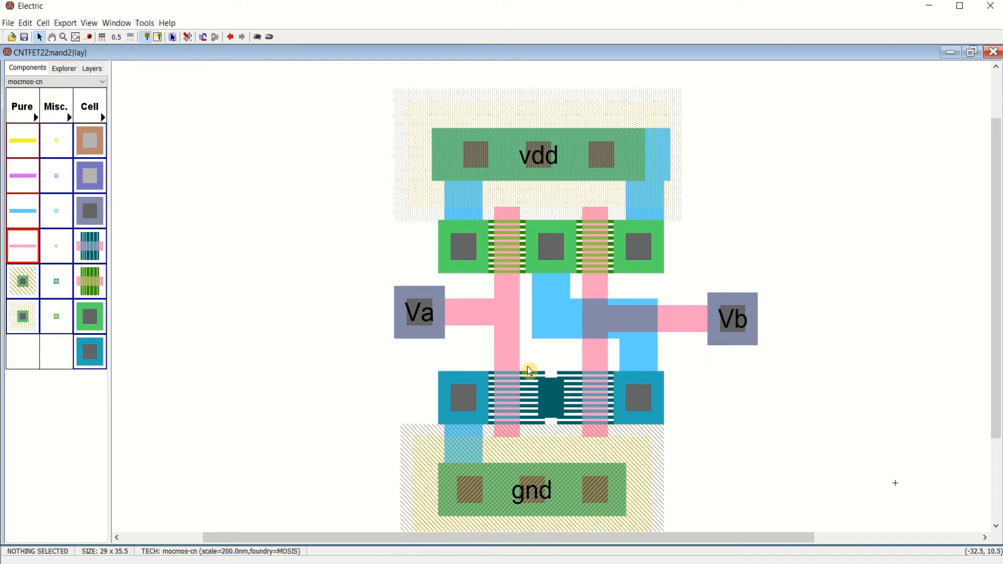
# - Create an export named Y_NAND on the Metal-1 pin below the middle contact of the upper transistors
pyautogui.click(552, 321)
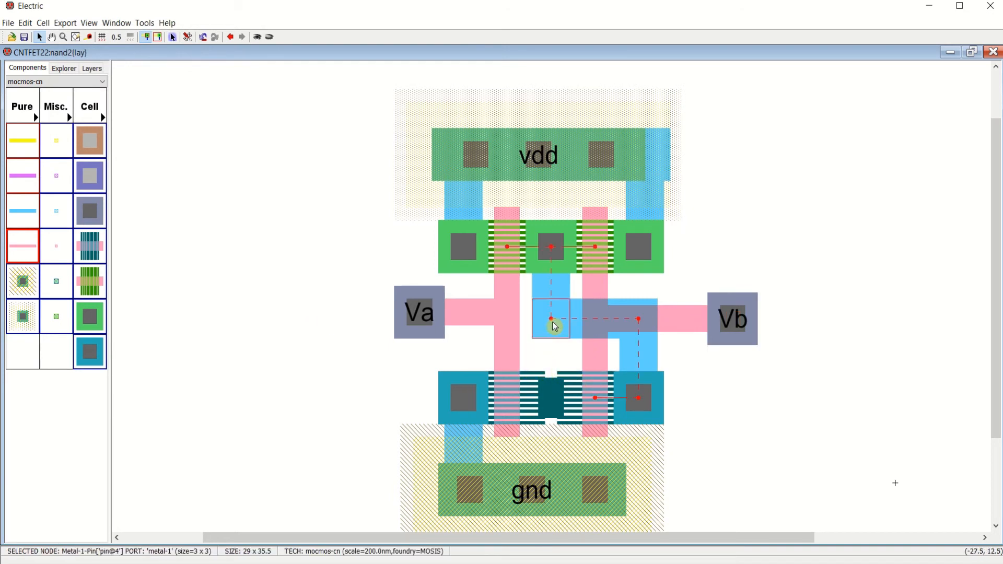
pyautogui.click(65, 23)
pyautogui.click(100, 36)
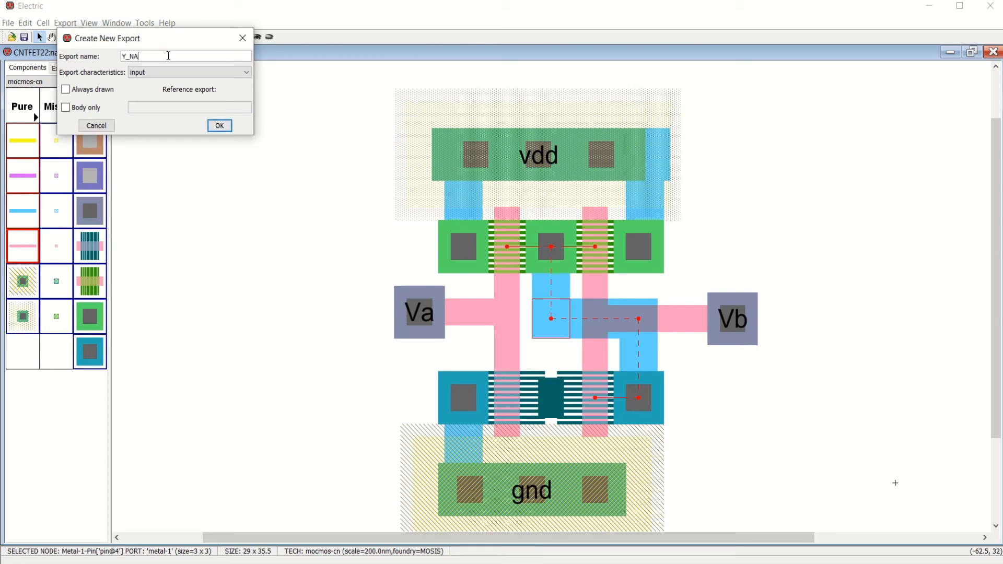
pyautogui.click(219, 130)
pyautogui.click(848, 304)
# - Fit the nand2 layout in view, inspect its 3D view from a rotated angle, and return to the layout
pyautogui.keyDown('ctrl'); pyautogui.scroll(-2, 847, 293); pyautogui.keyUp('ctrl')
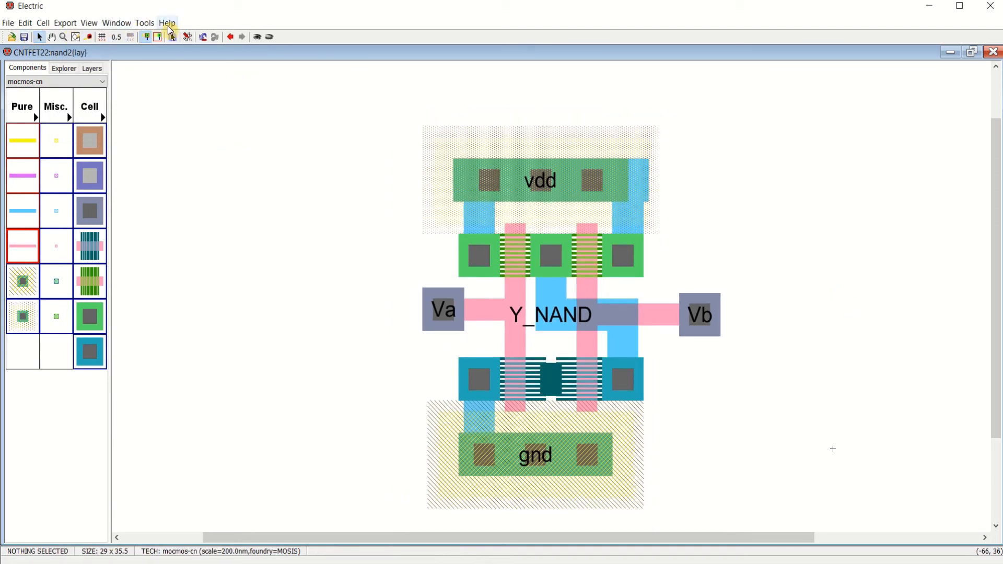
pyautogui.click(116, 23)
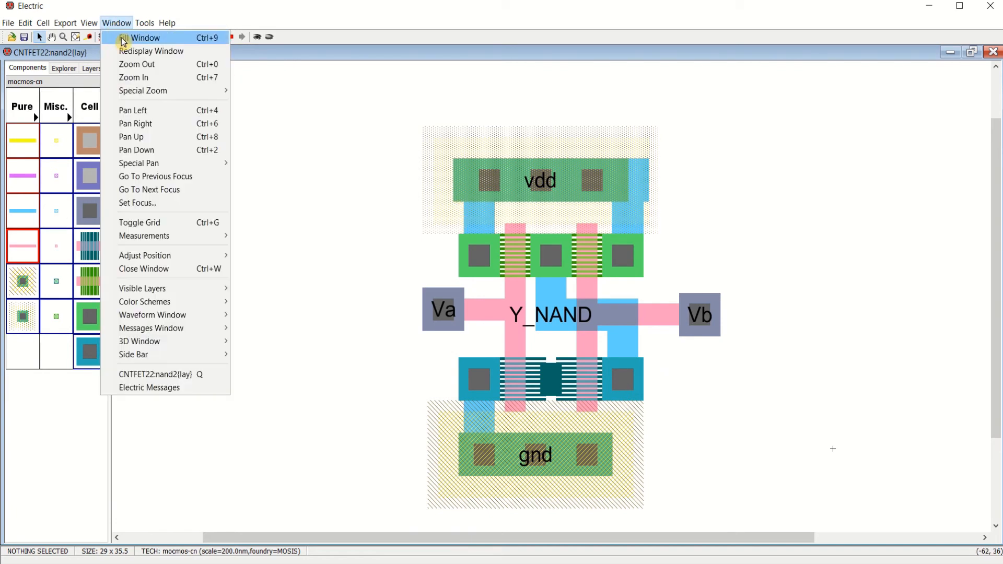
pyautogui.click(130, 36)
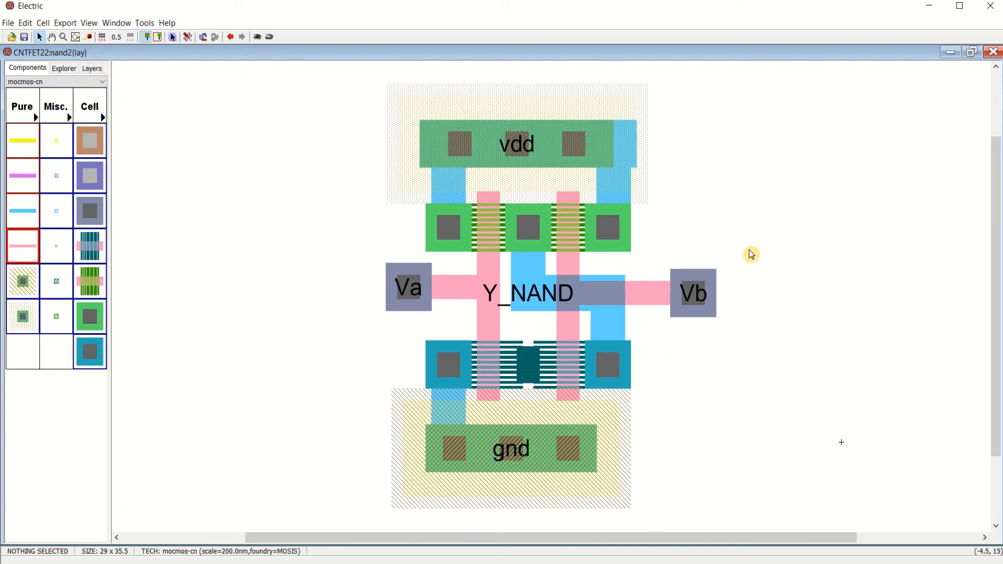
pyautogui.click(119, 23)
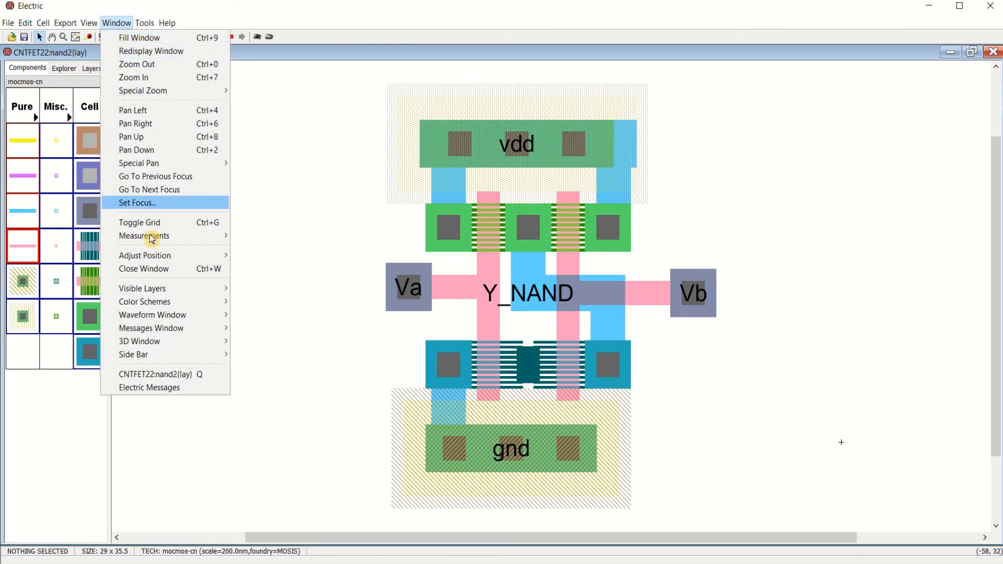
pyautogui.moveTo(178, 345)
pyautogui.click(264, 341)
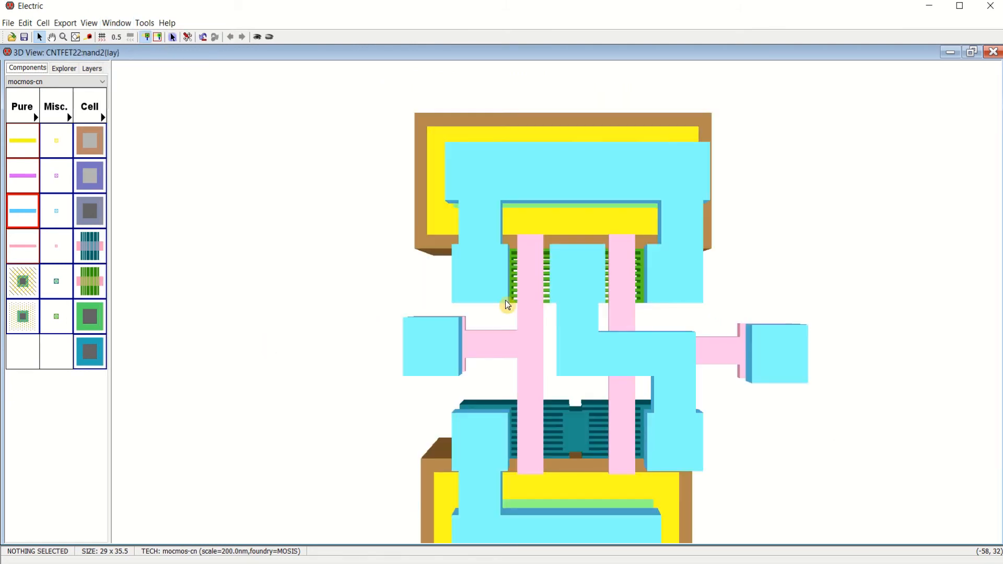
pyautogui.moveTo(639, 361); pyautogui.dragTo(509, 243)
pyautogui.click(994, 53)
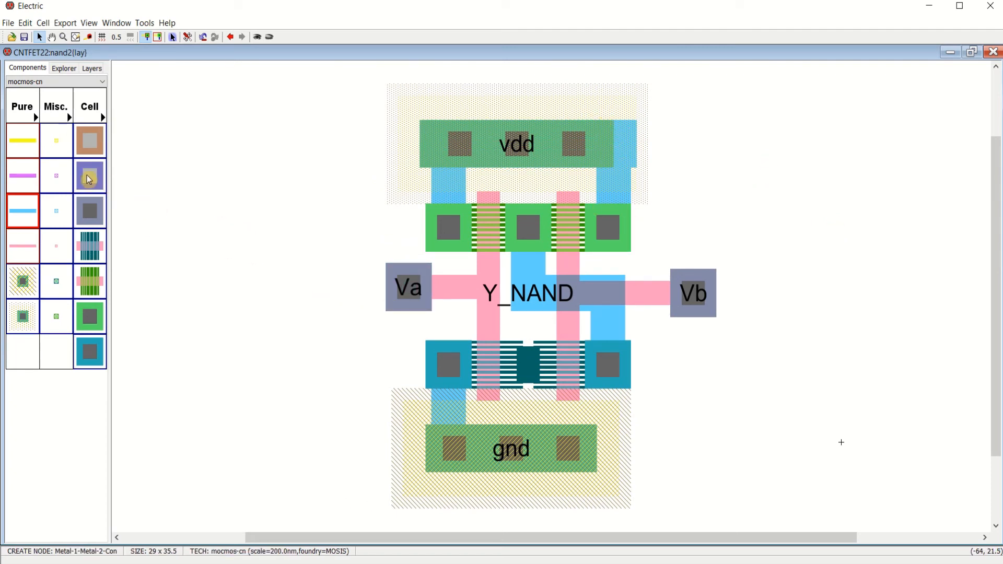
# - Place a Metal-1-Metal-2 contact to the left of the Va contact and wire the two together with Metal-1
pyautogui.moveTo(89, 179); pyautogui.dragTo(330, 291)
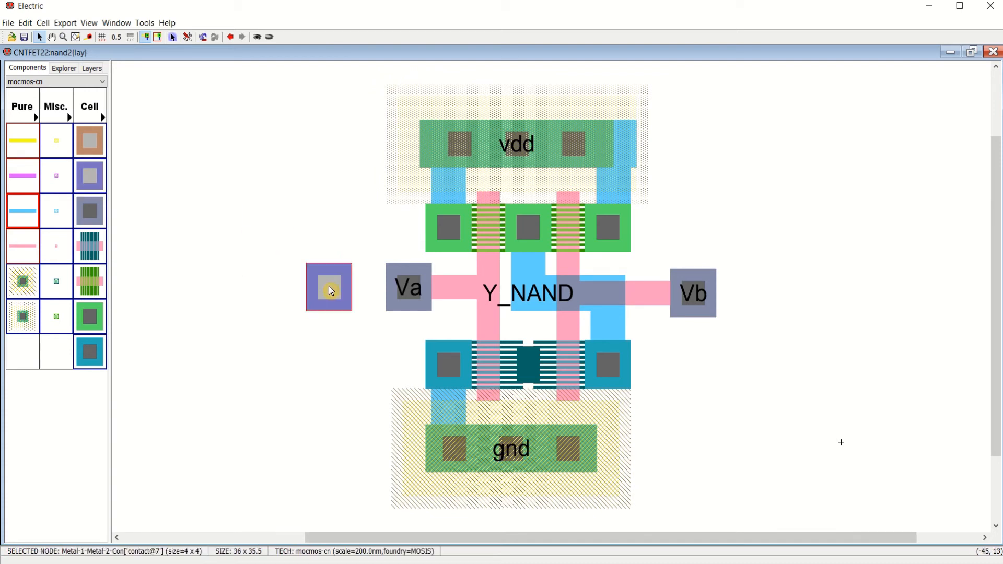
pyautogui.click(412, 290)
pyautogui.rightClick(330, 288)
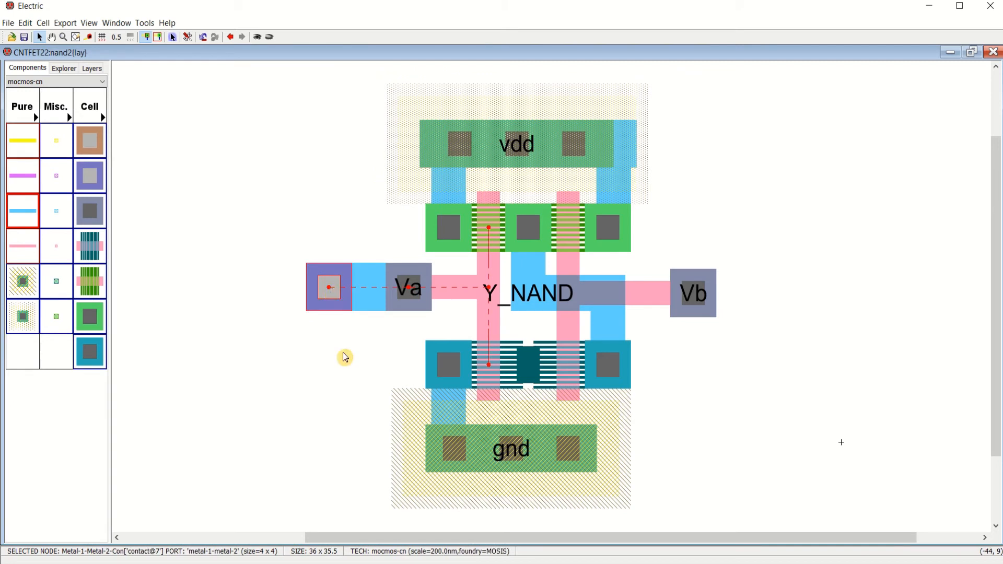
pyautogui.click(340, 378)
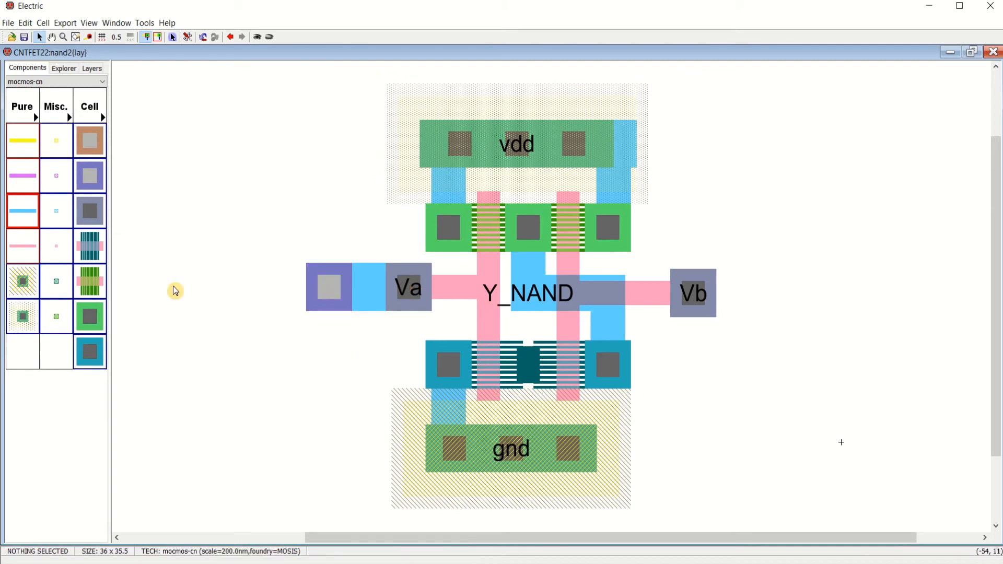
# - Place a Metal-1-Metal-2 contact to the right of the Vb contact and wire the two together with Metal-1
pyautogui.click(94, 186)
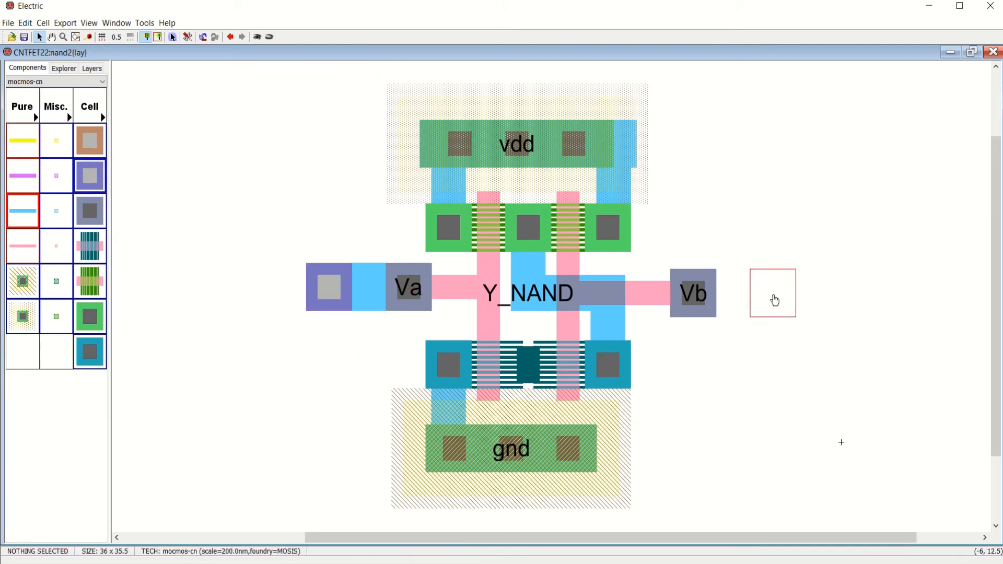
pyautogui.click(774, 301)
pyautogui.click(694, 293)
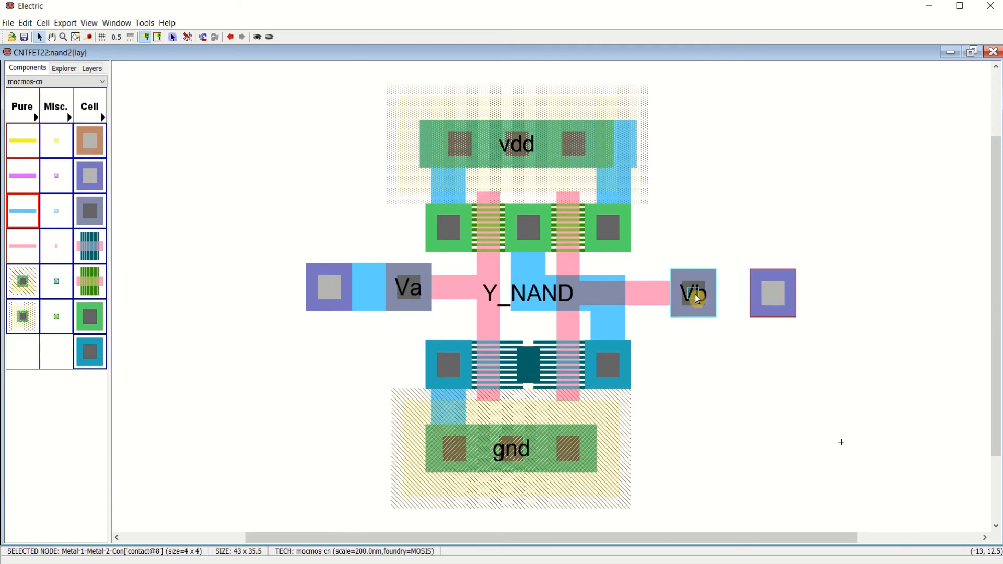
pyautogui.rightClick(772, 297)
pyautogui.click(779, 356)
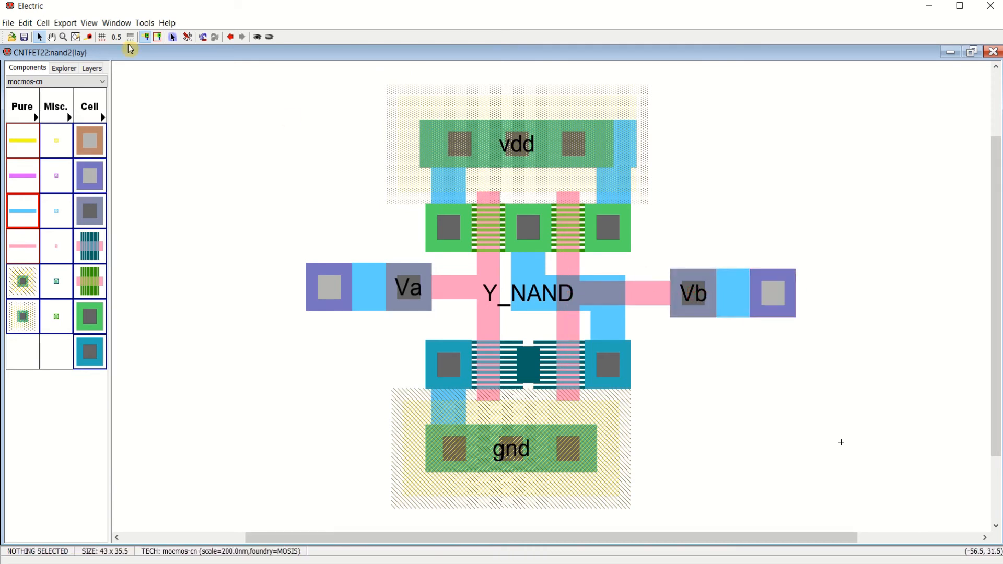
# - Inspect the input-side Metal-1-Metal-2 contacts in a rotated 3D view of the layout and close that view
pyautogui.click(116, 23)
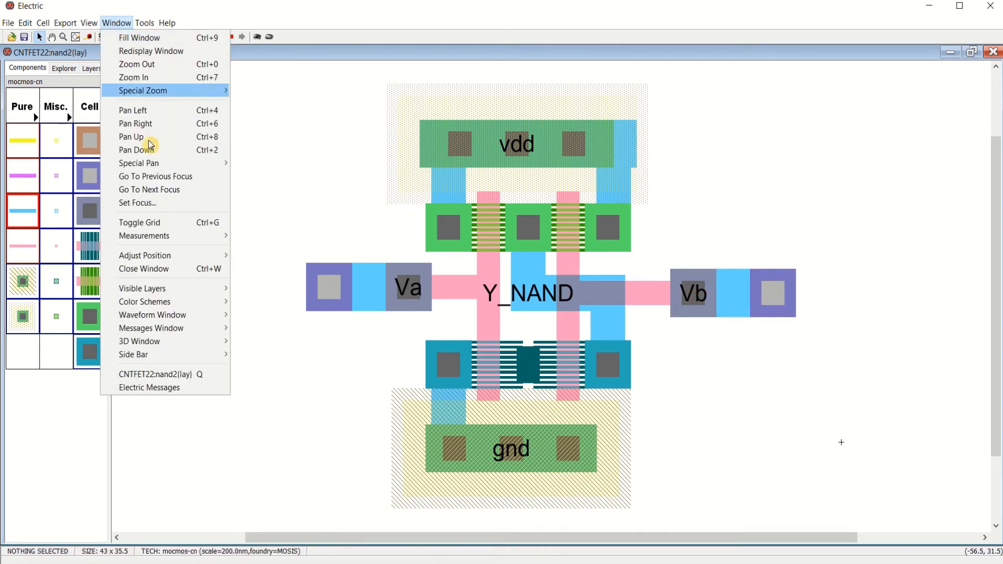
pyautogui.moveTo(172, 342)
pyautogui.click(257, 341)
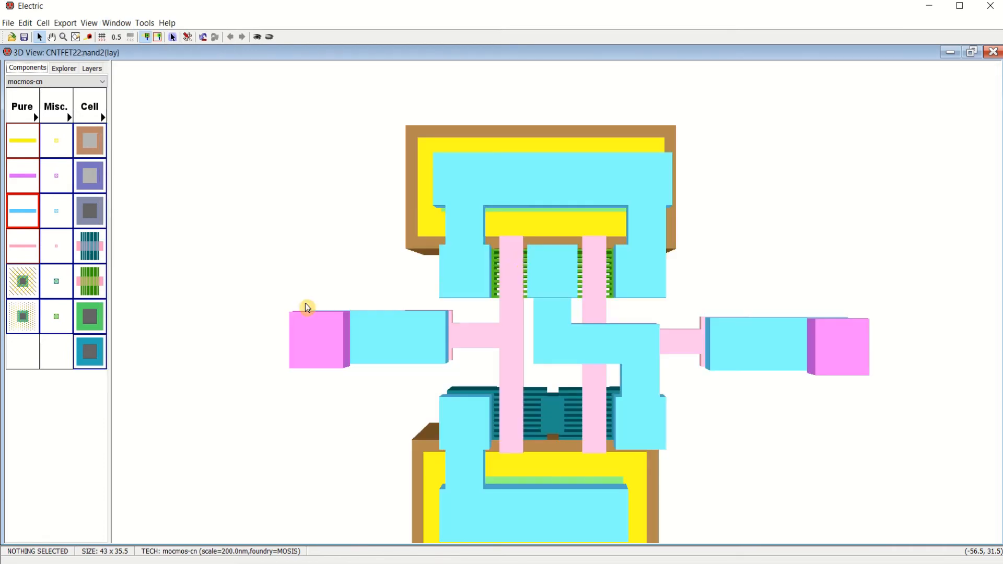
pyautogui.moveTo(602, 347); pyautogui.dragTo(564, 311)
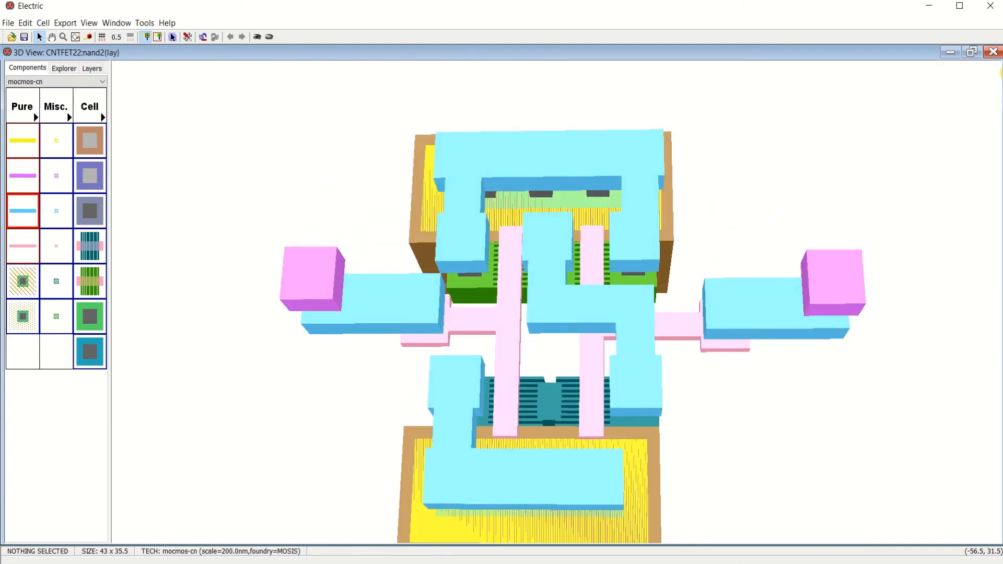
pyautogui.click(994, 52)
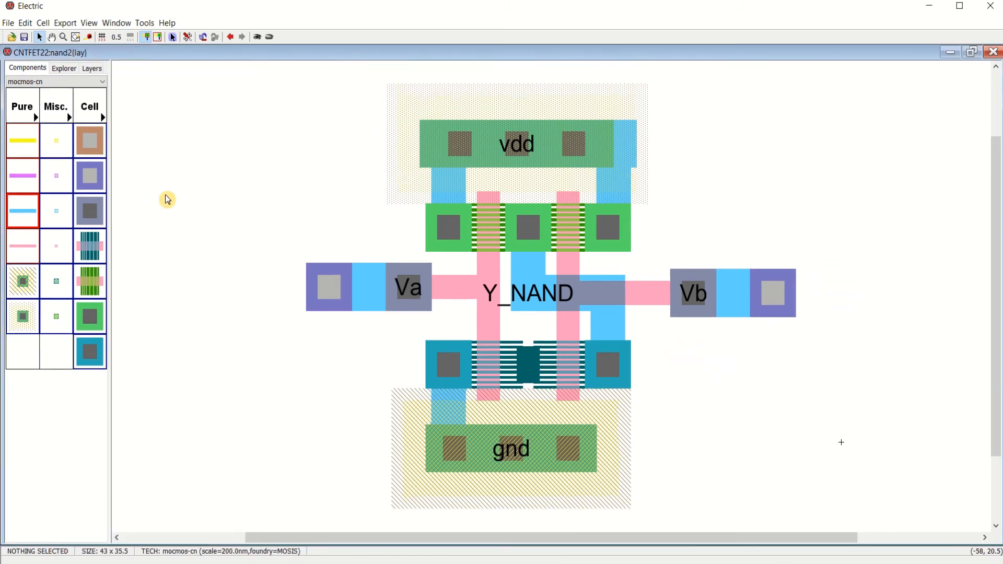
# - Add a Metal-1-Metal-2 contact wired to the Y_NAND output pin and move it onto the pin
pyautogui.click(94, 179)
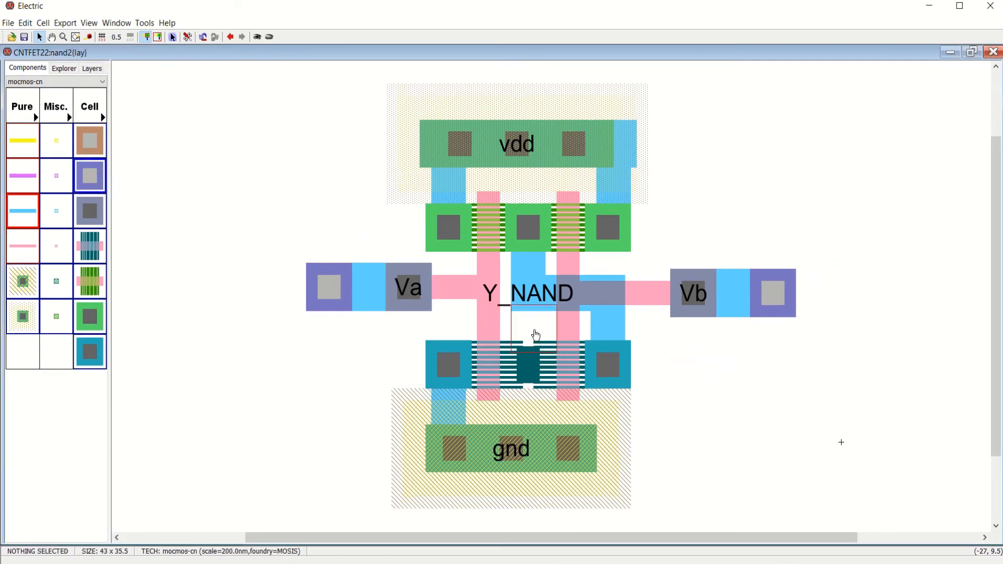
pyautogui.click(531, 349)
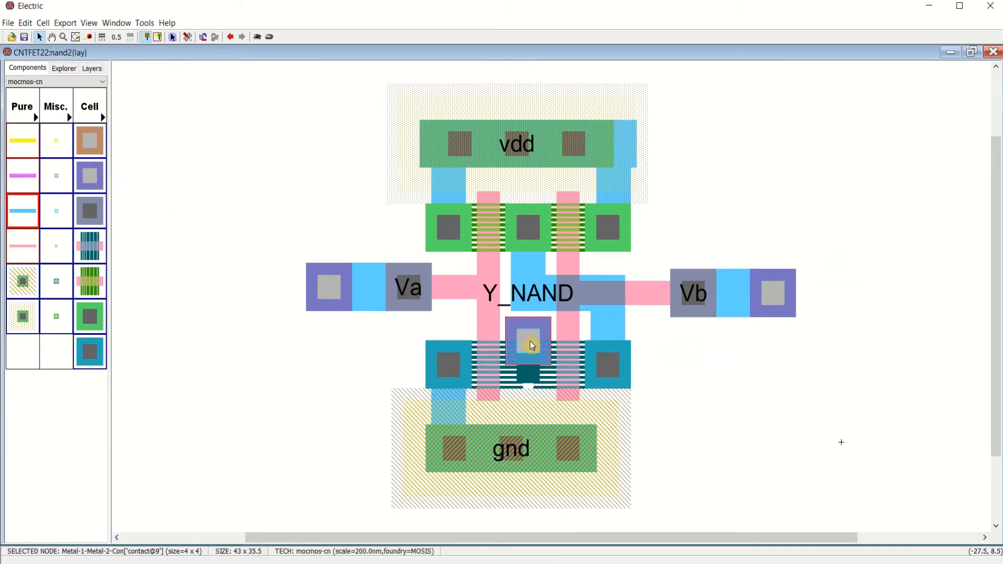
pyautogui.click(527, 291)
pyautogui.moveTo(526, 346); pyautogui.dragTo(533, 303)
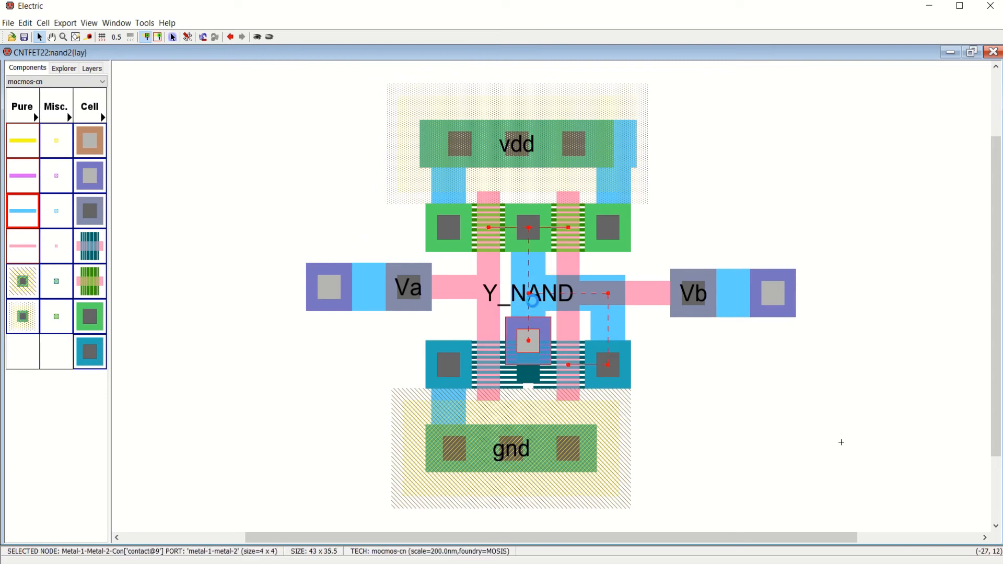
pyautogui.click(783, 393)
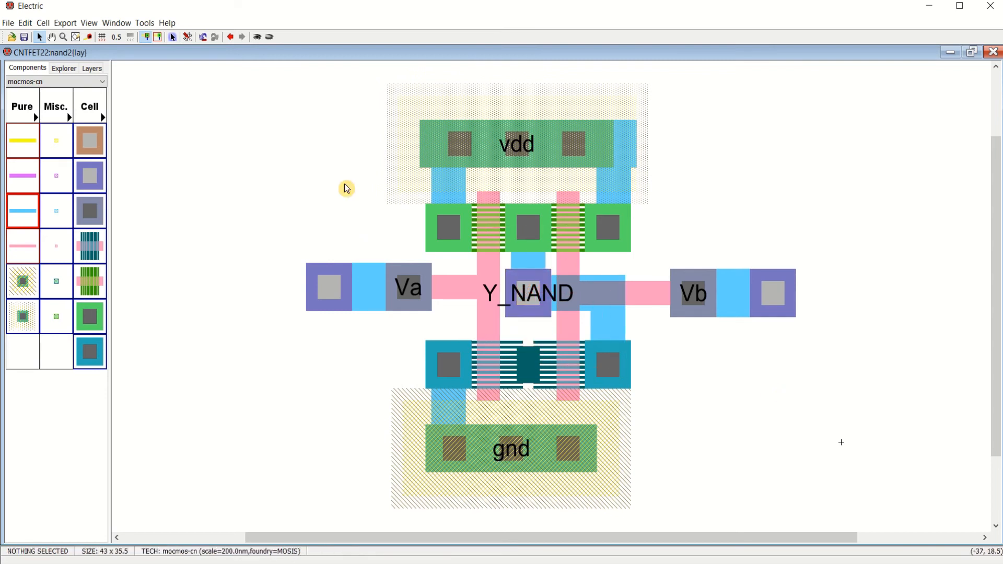
# - Examine the layout with its output contact in the 3D view from several angles and distances, and close the view
pyautogui.click(115, 24)
pyautogui.moveTo(177, 330)
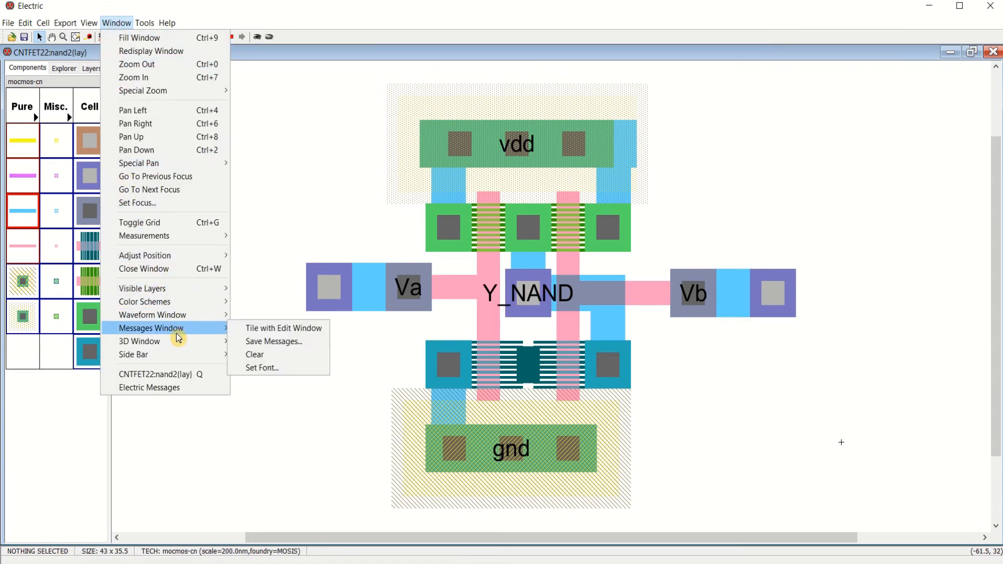
pyautogui.click(263, 342)
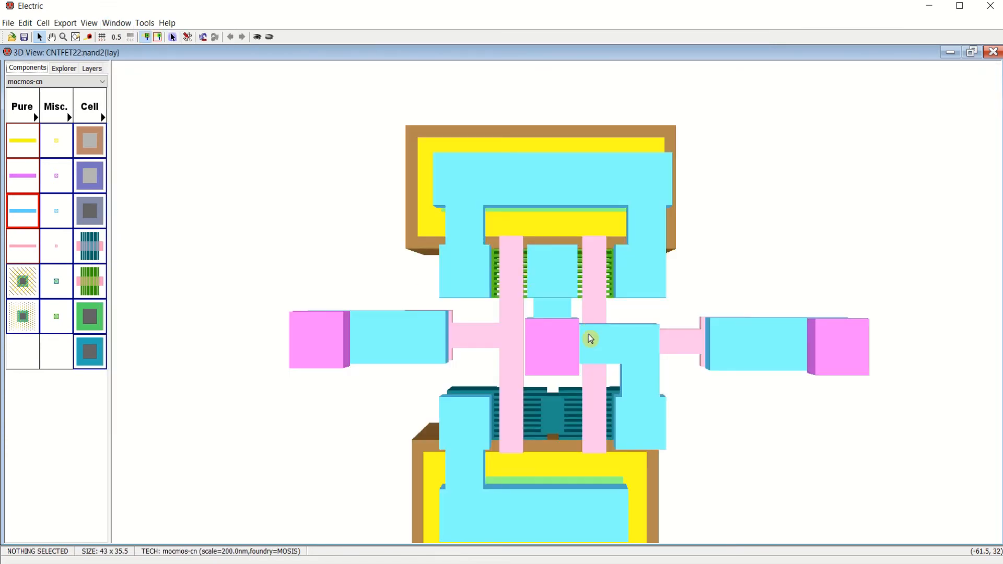
pyautogui.moveTo(589, 335); pyautogui.dragTo(518, 285)
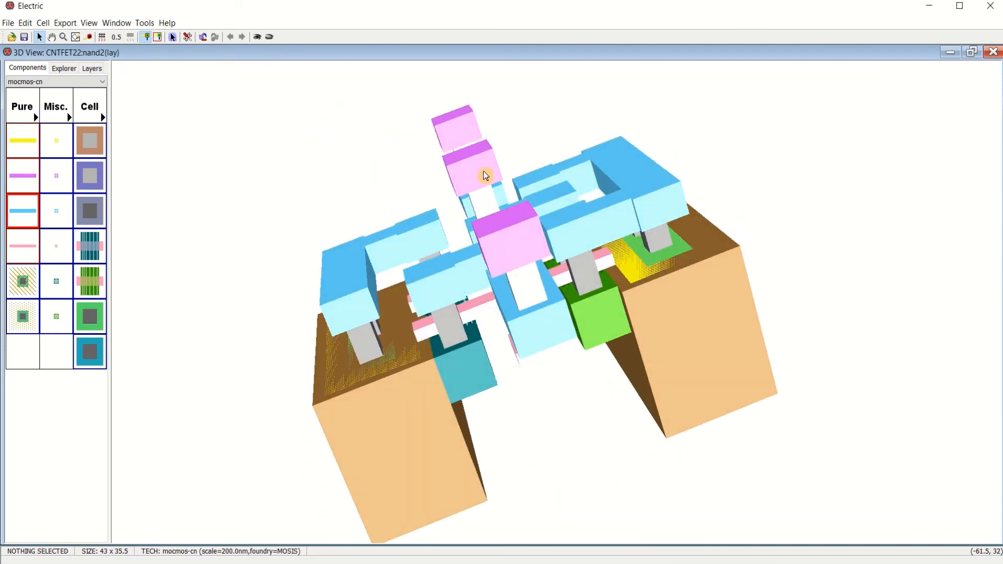
pyautogui.moveTo(486, 176); pyautogui.dragTo(556, 211)
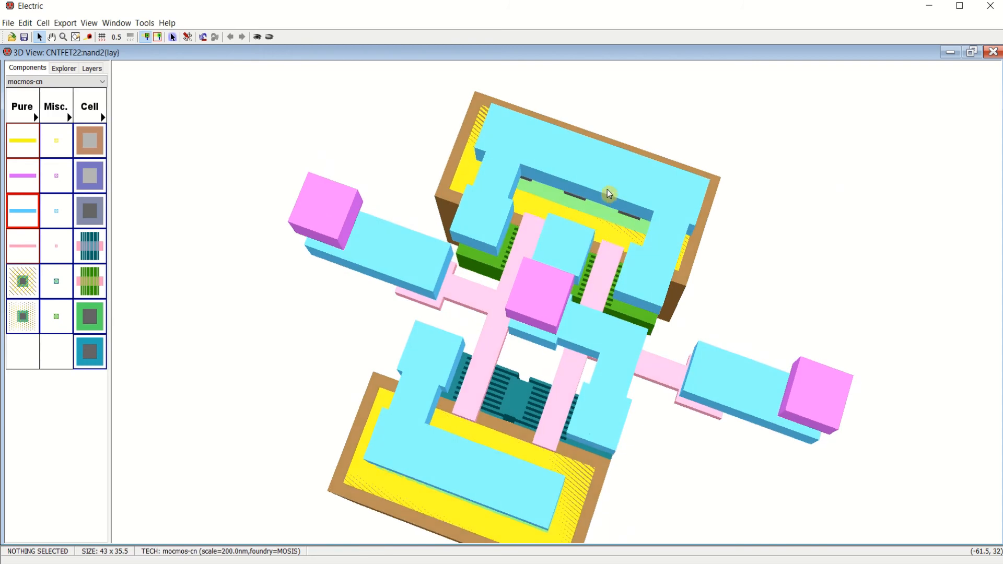
pyautogui.scroll(5, 571, 223)
pyautogui.scroll(-5, 558, 214)
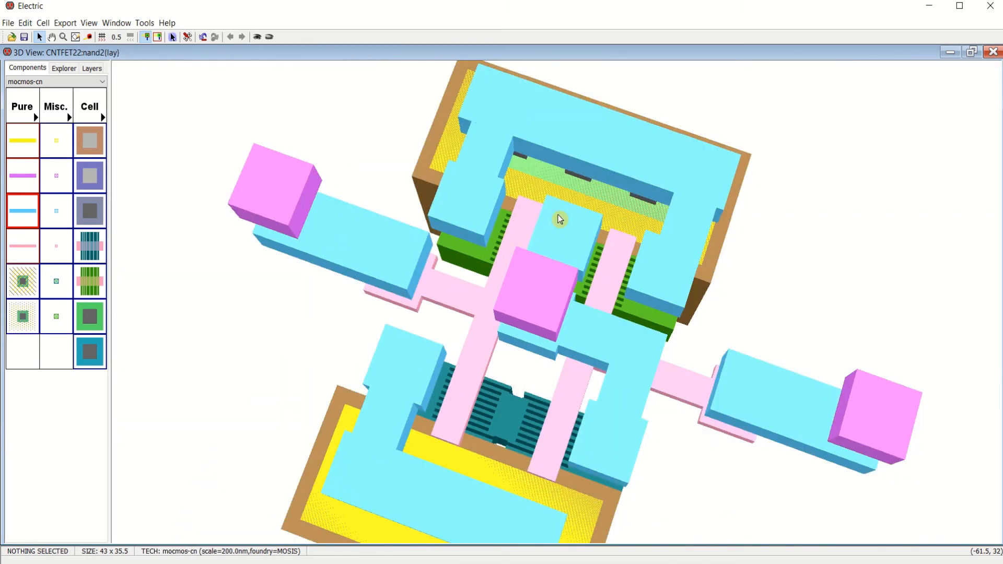
pyautogui.moveTo(523, 229)
pyautogui.mouseDown()
pyautogui.moveTo(569, 195)
pyautogui.moveTo(586, 205)
pyautogui.moveTo(569, 224)
pyautogui.moveTo(522, 213)
pyautogui.moveTo(530, 228)
pyautogui.mouseUp()
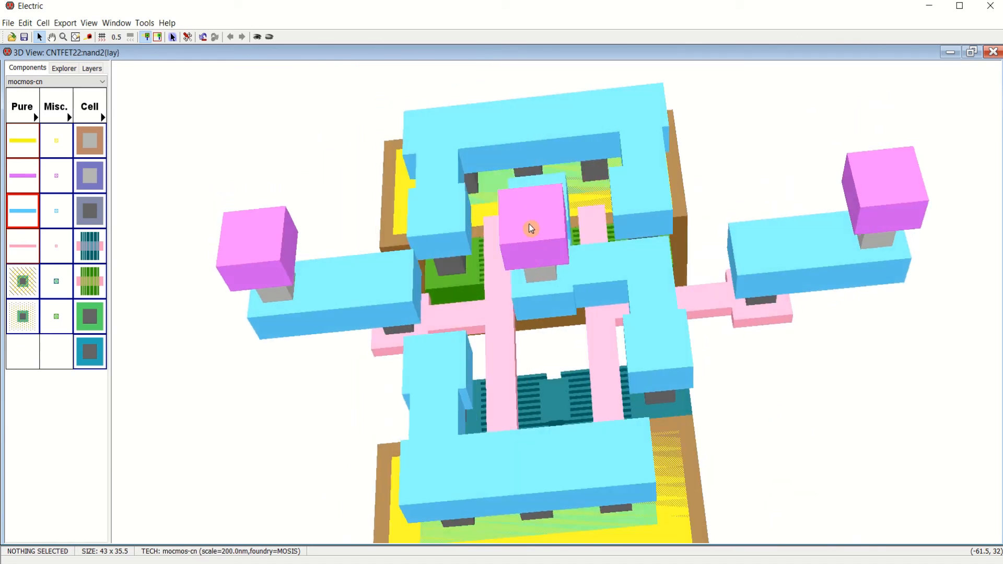
pyautogui.click(993, 52)
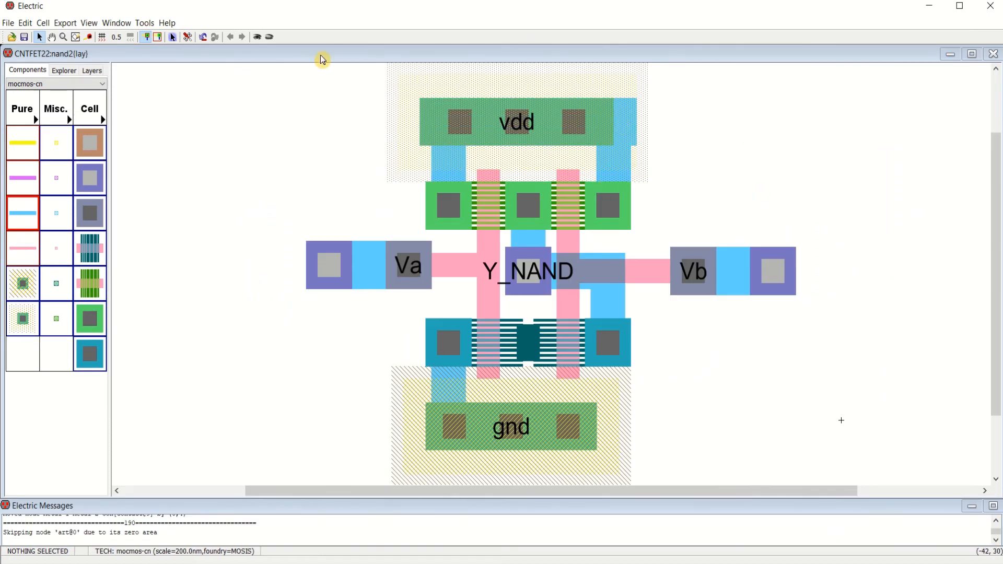
# - Review the nand2 schematic from the CNTFET22 library and return to the nand2 layout
pyautogui.click(56, 71)
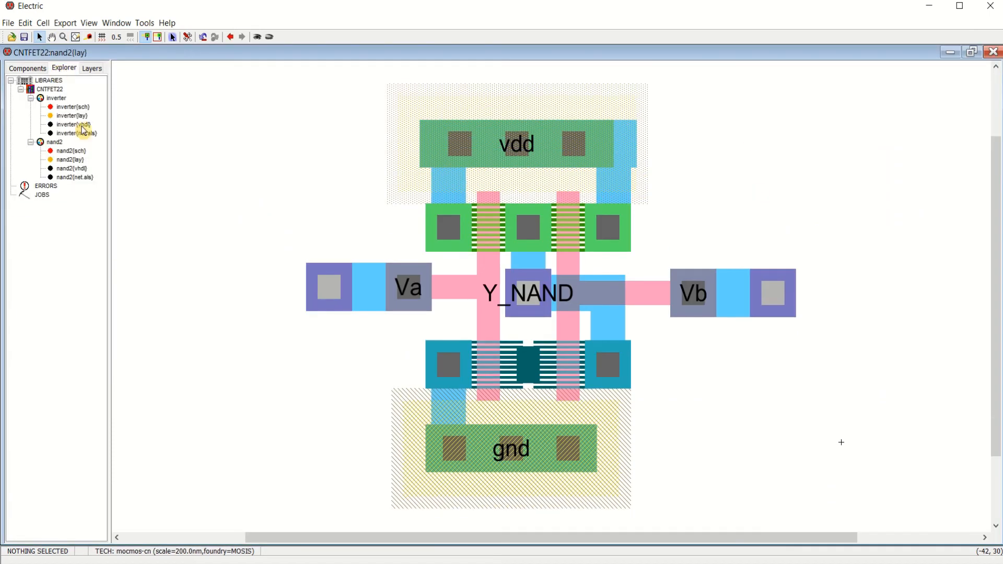
pyautogui.doubleClick(70, 151)
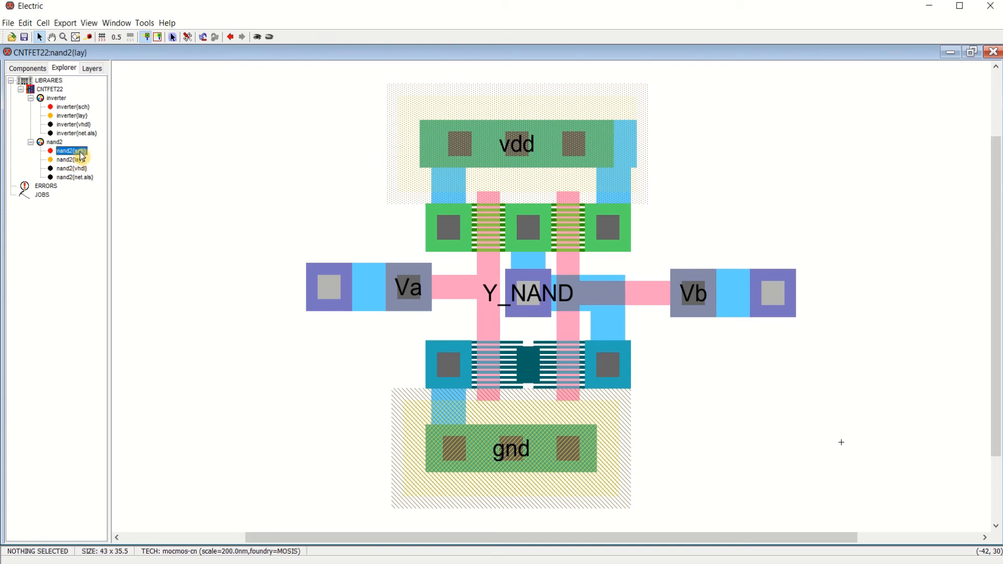
pyautogui.doubleClick(63, 160)
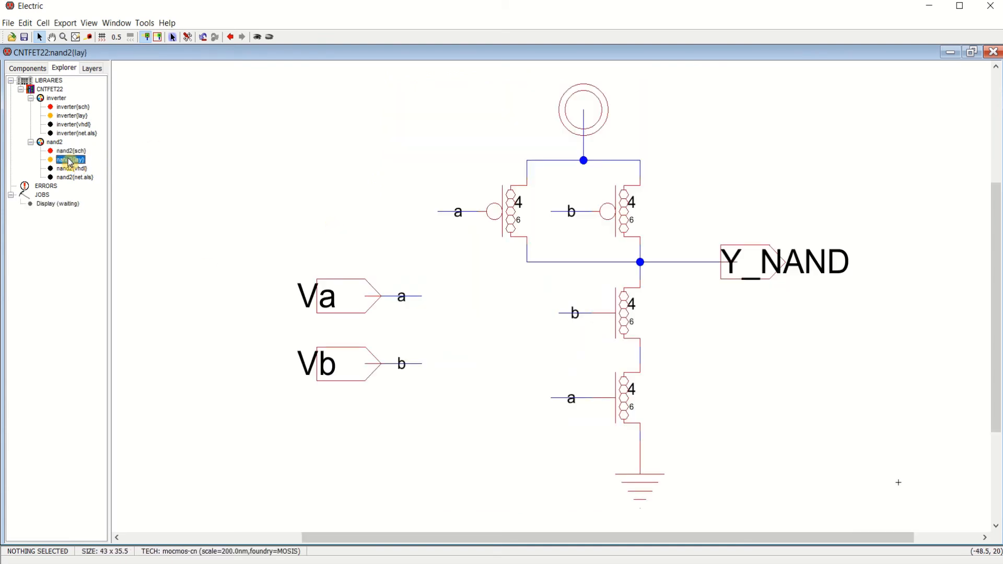
# - Run the ERC well check on the nand2 layout
pyautogui.click(143, 23)
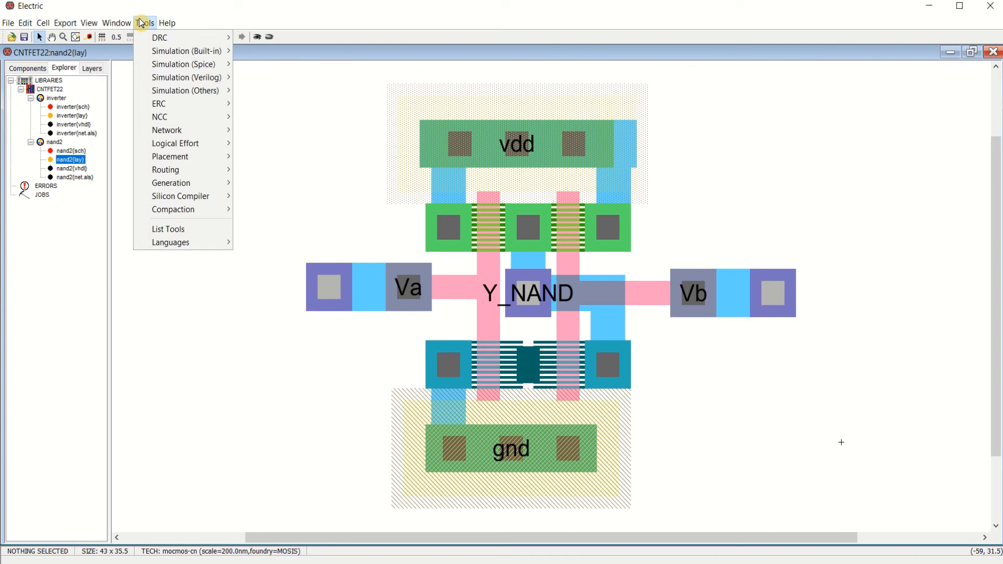
pyautogui.moveTo(172, 103)
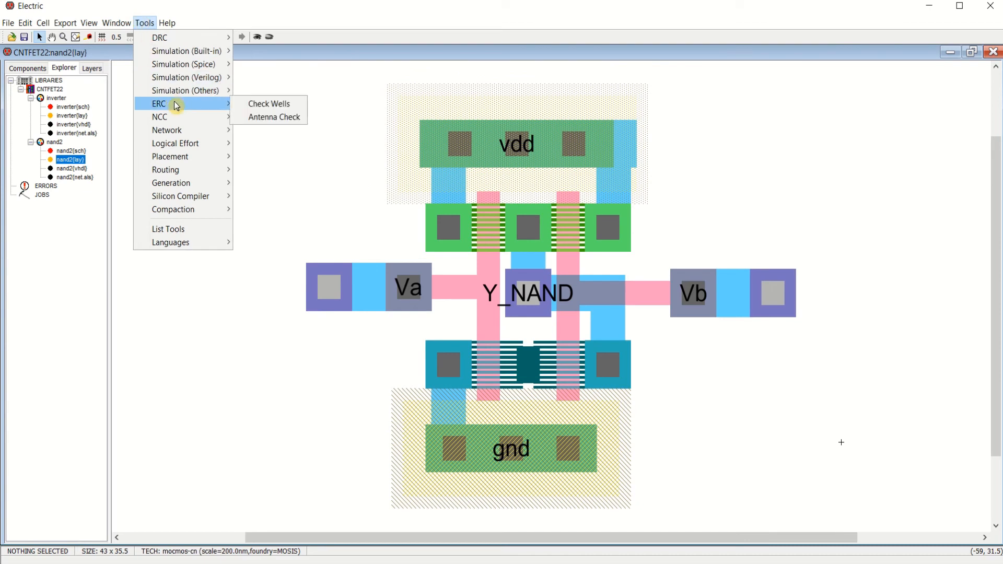
pyautogui.click(266, 104)
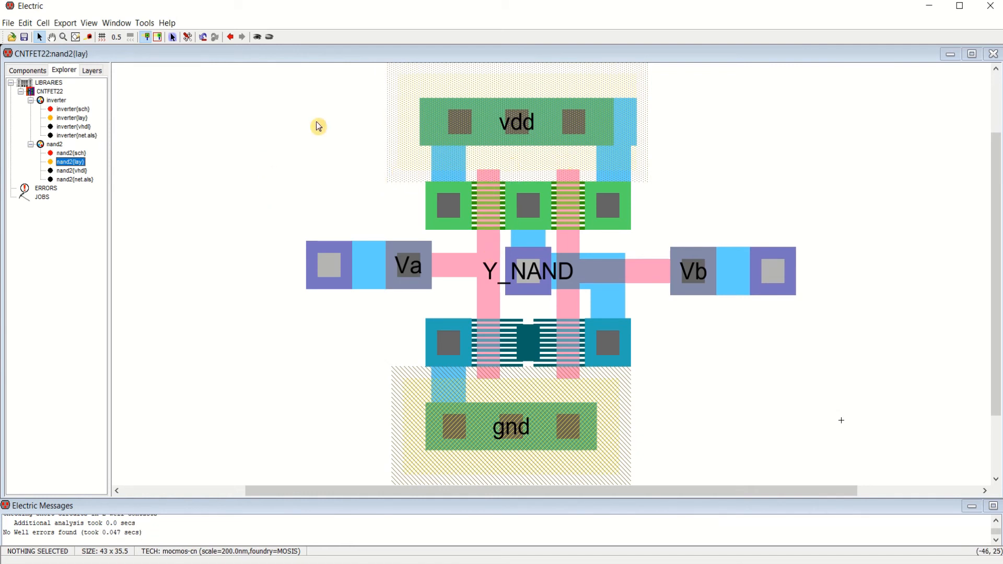
# - Run the NCC comparison between the schematic and layout views of the nand2 cell
pyautogui.click(144, 24)
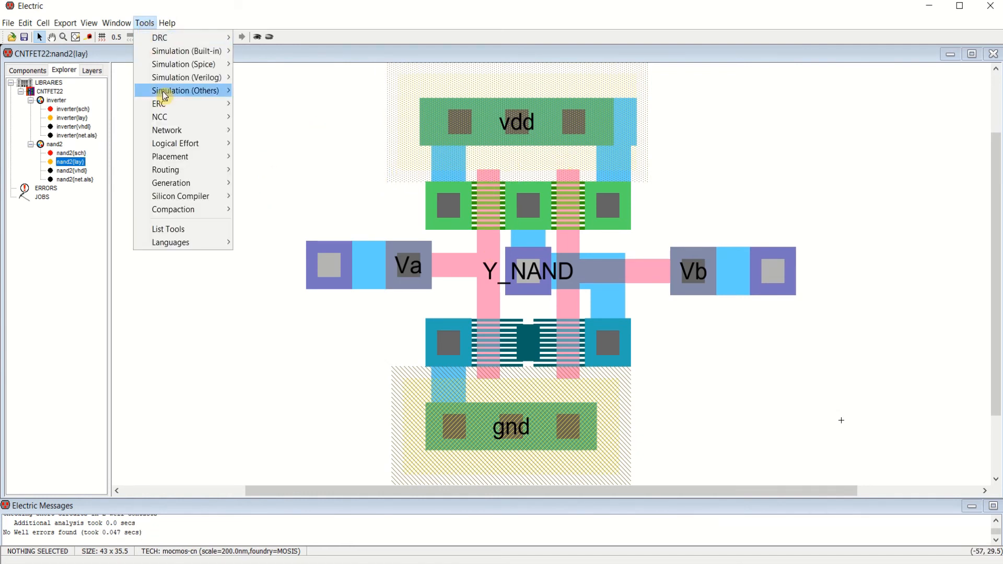
pyautogui.moveTo(183, 123)
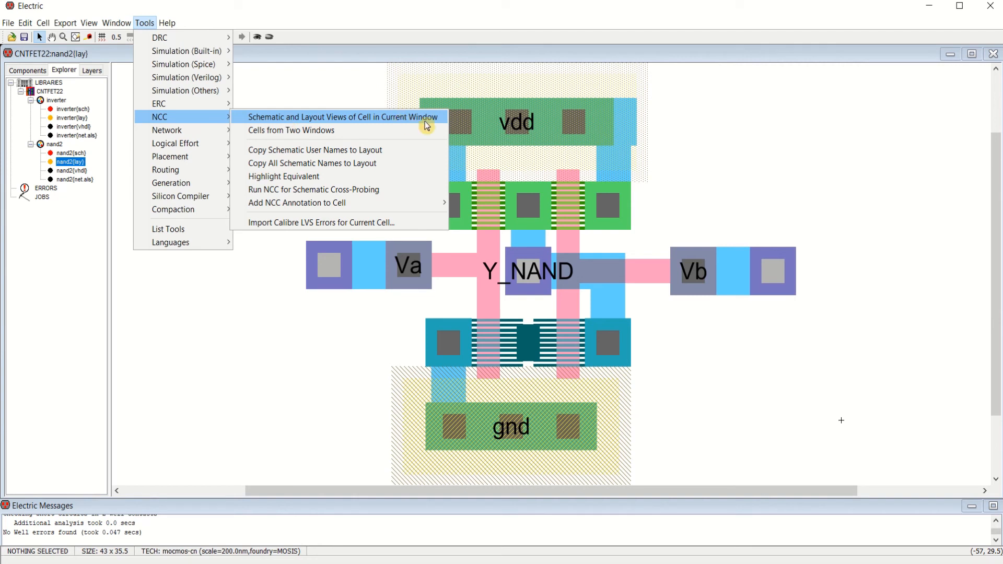
pyautogui.click(352, 118)
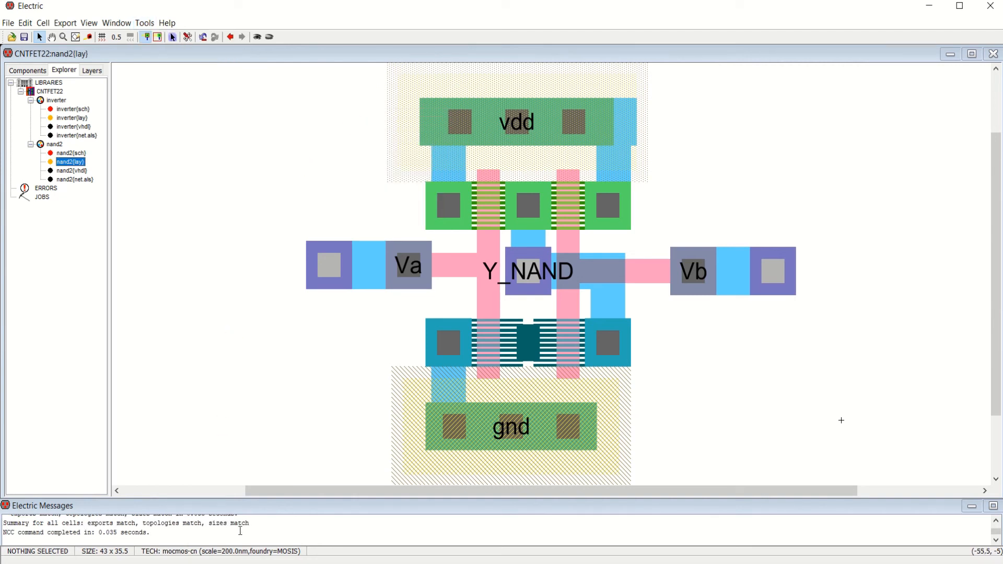
# - Enlarge the messages area to read the NCC summary on exports, topologies and sizes, and shrink it again
pyautogui.moveTo(280, 496); pyautogui.dragTo(295, 429)
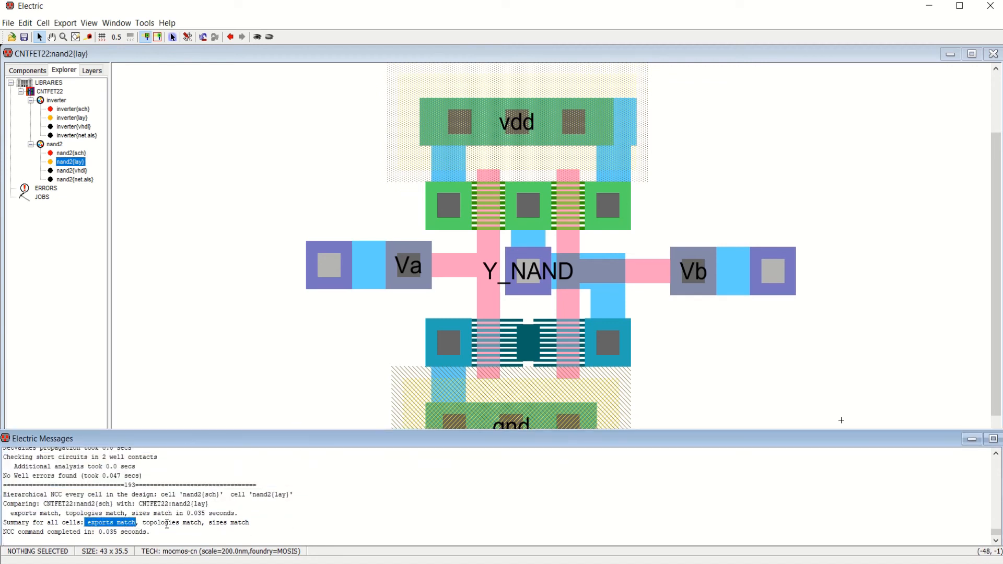
pyautogui.moveTo(203, 523); pyautogui.dragTo(173, 523)
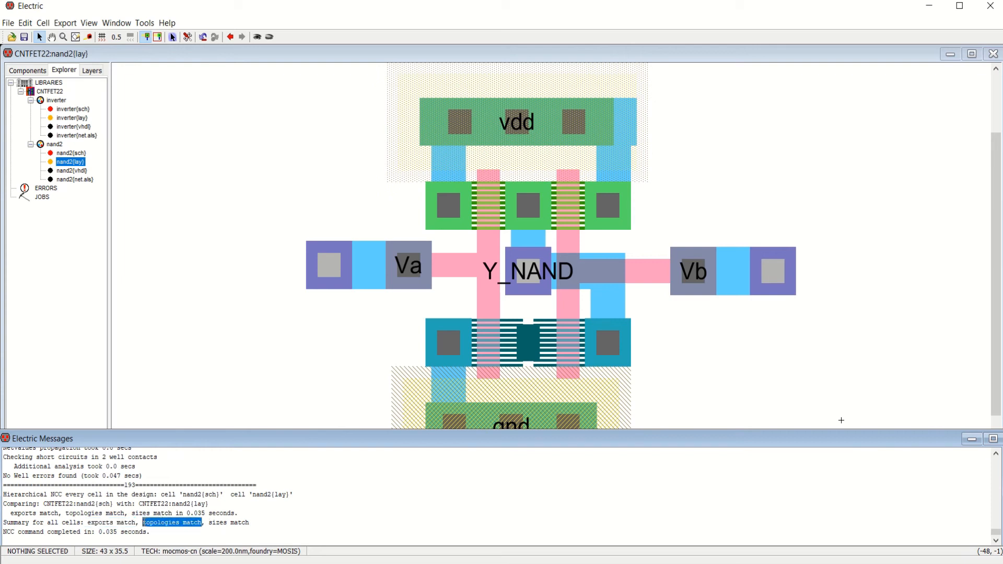
pyautogui.moveTo(259, 527); pyautogui.dragTo(228, 525)
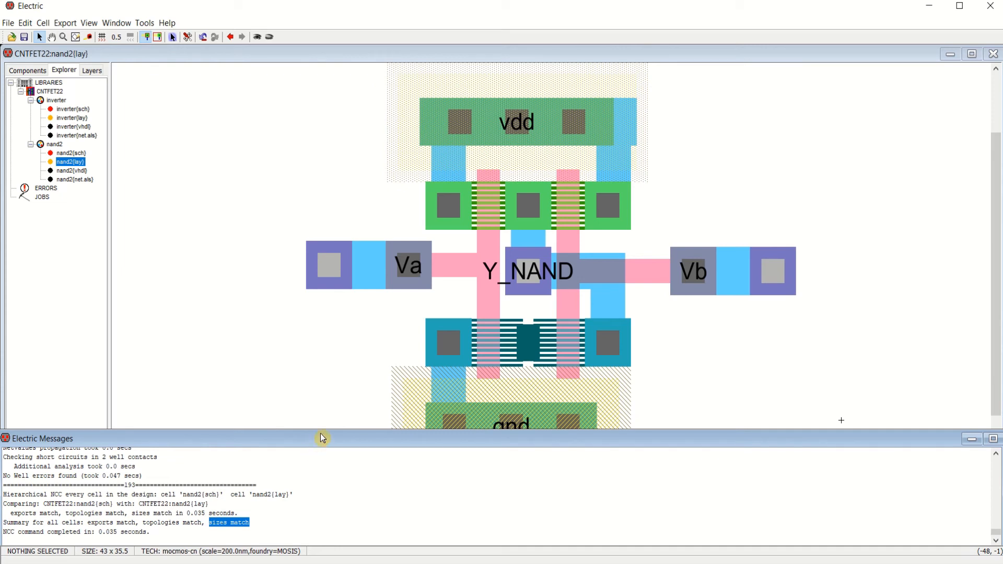
pyautogui.moveTo(324, 429); pyautogui.dragTo(335, 497)
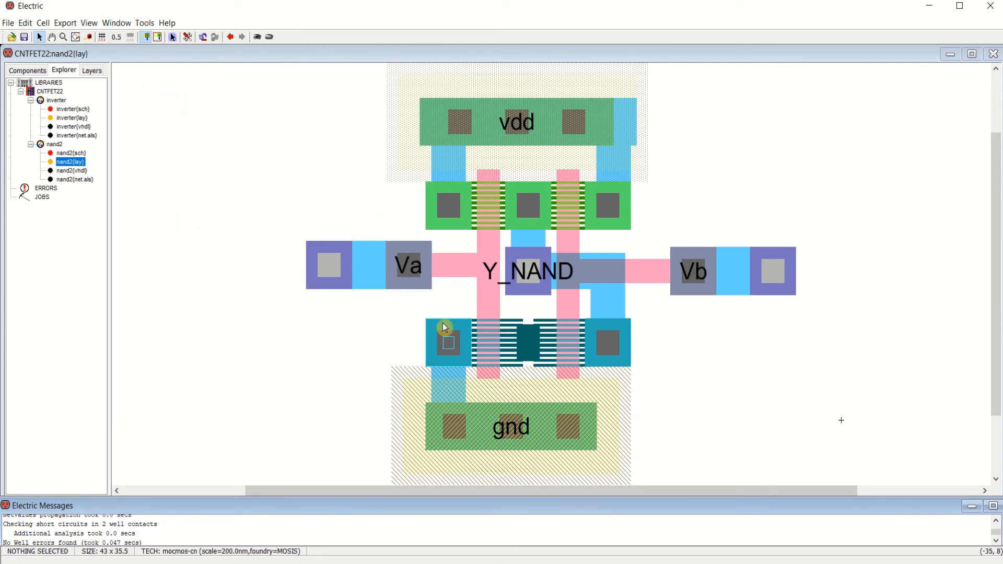
# - Reload the CNTFET22.jelib library from the Electric folder
pyautogui.click(11, 38)
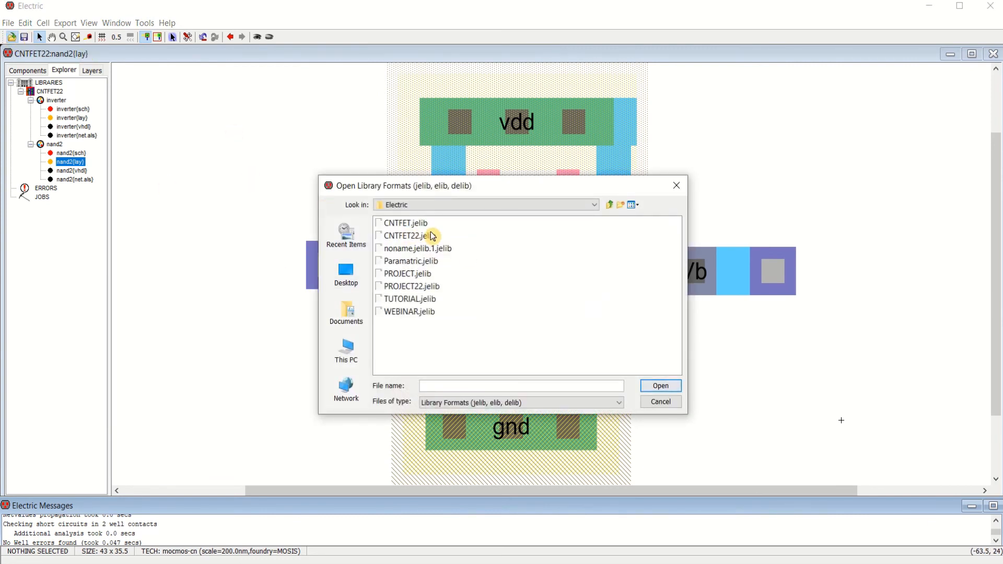
pyautogui.click(410, 236)
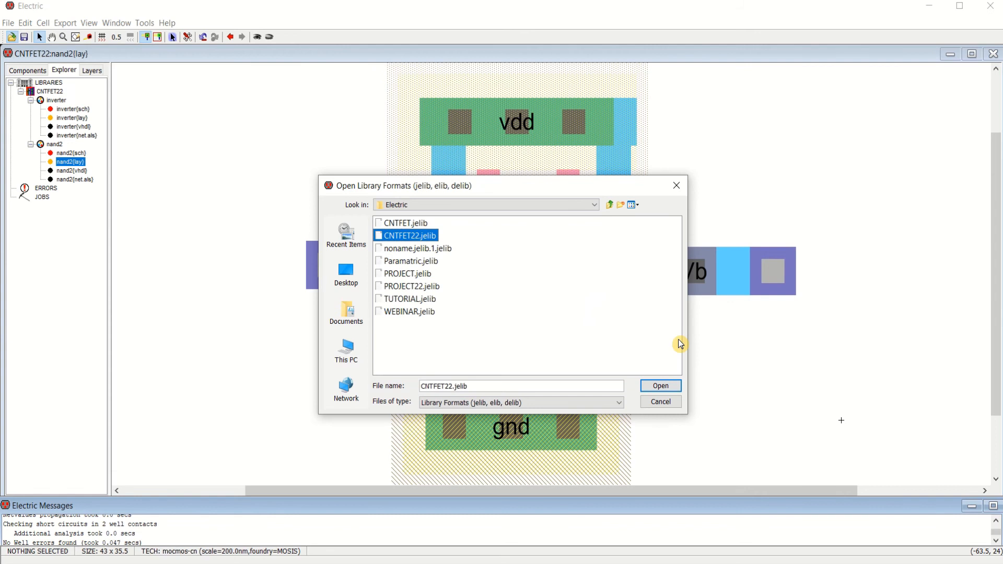
pyautogui.click(661, 386)
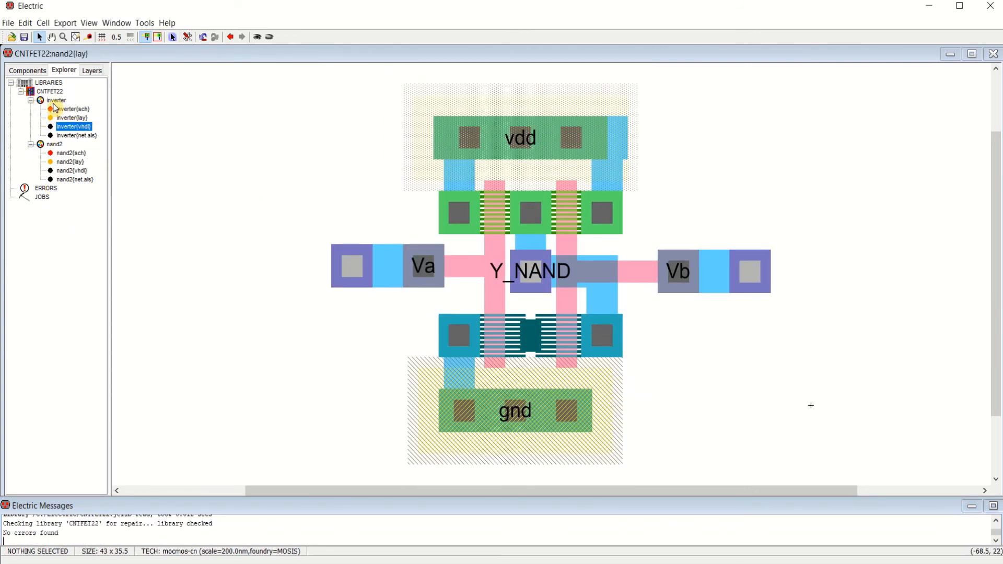
# - Open the CNTFET.jelib library alongside CNTFET22
pyautogui.click(12, 37)
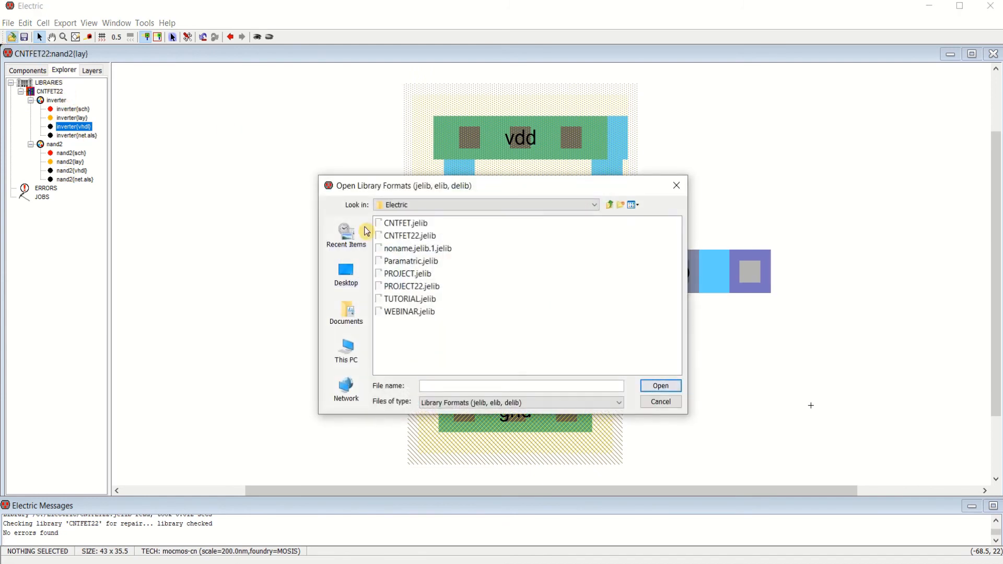
pyautogui.click(418, 229)
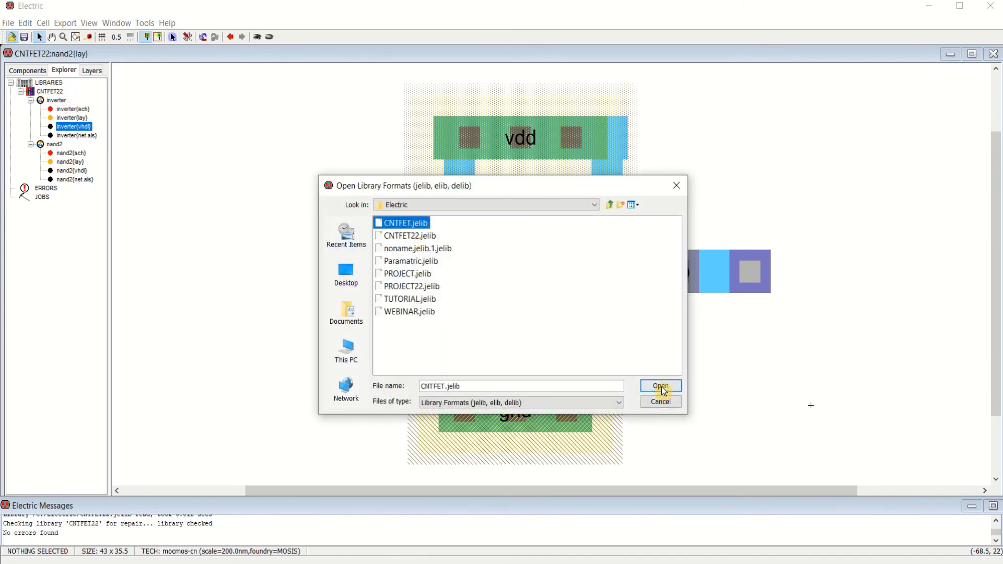
pyautogui.click(661, 386)
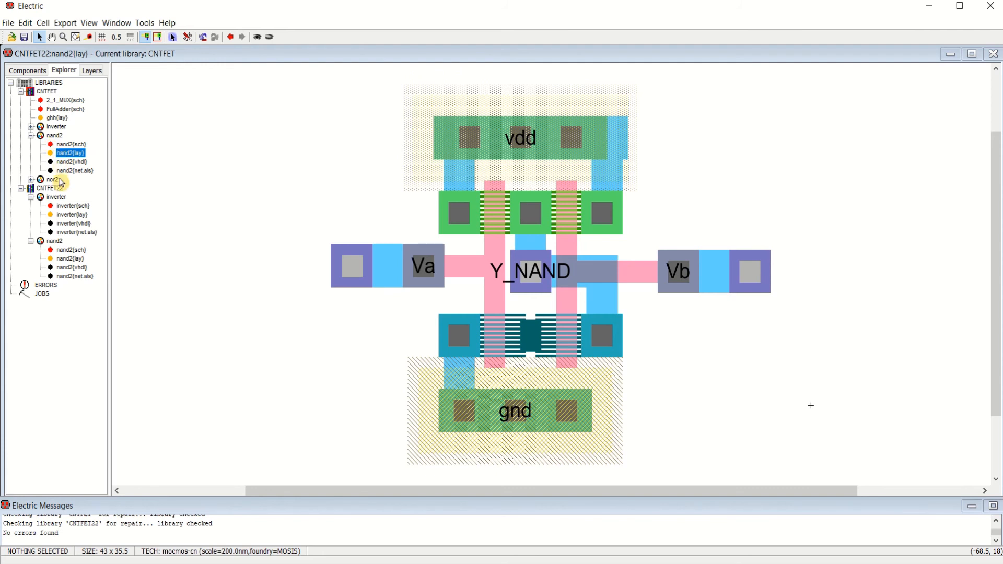
# - Open the nor2 schematic in the CNTFET library and examine its transistors and the Va, Vb and Y_NOR connections
pyautogui.click(30, 179)
pyautogui.doubleClick(69, 188)
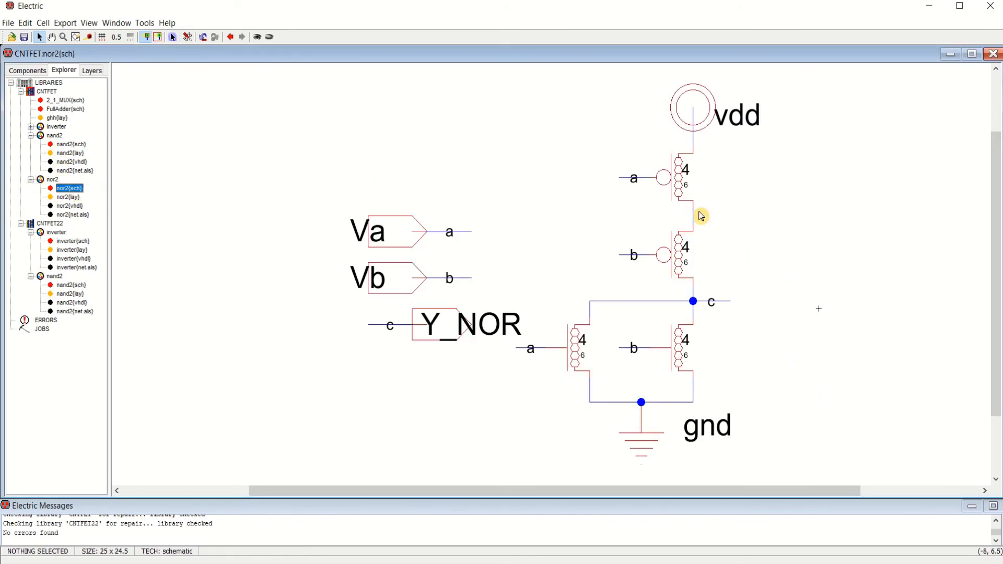
pyautogui.click(681, 172)
pyautogui.click(679, 272)
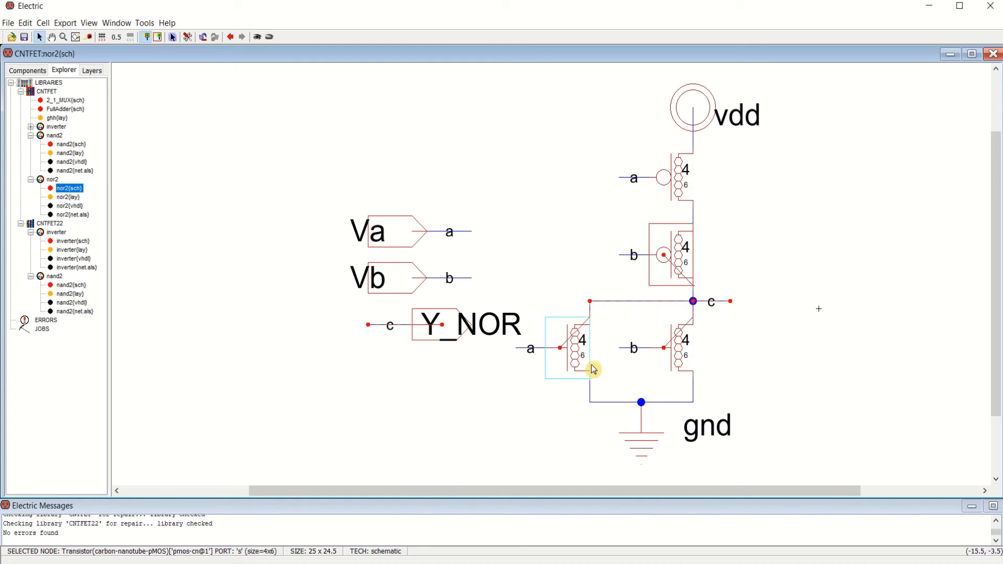
pyautogui.click(803, 247)
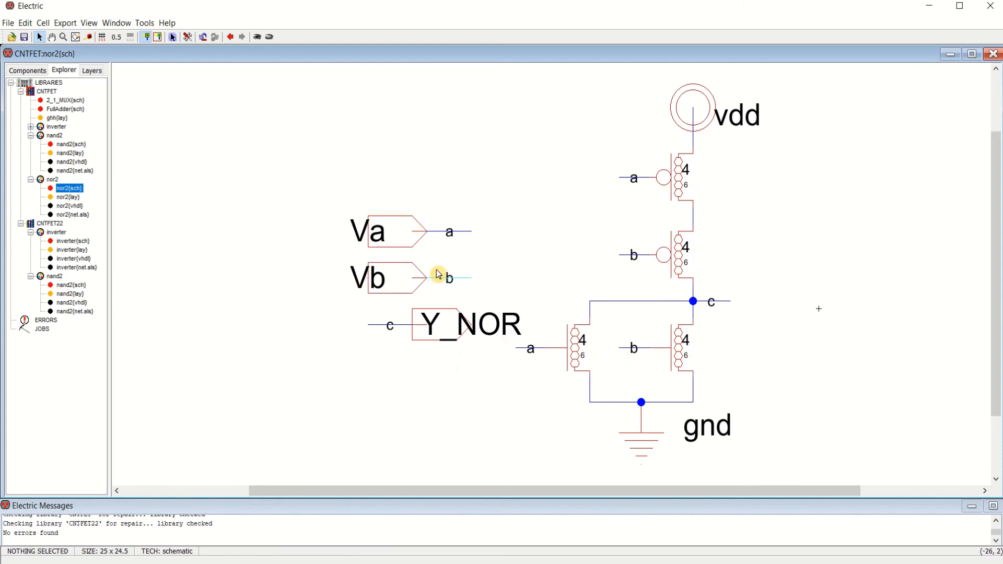
pyautogui.click(400, 238)
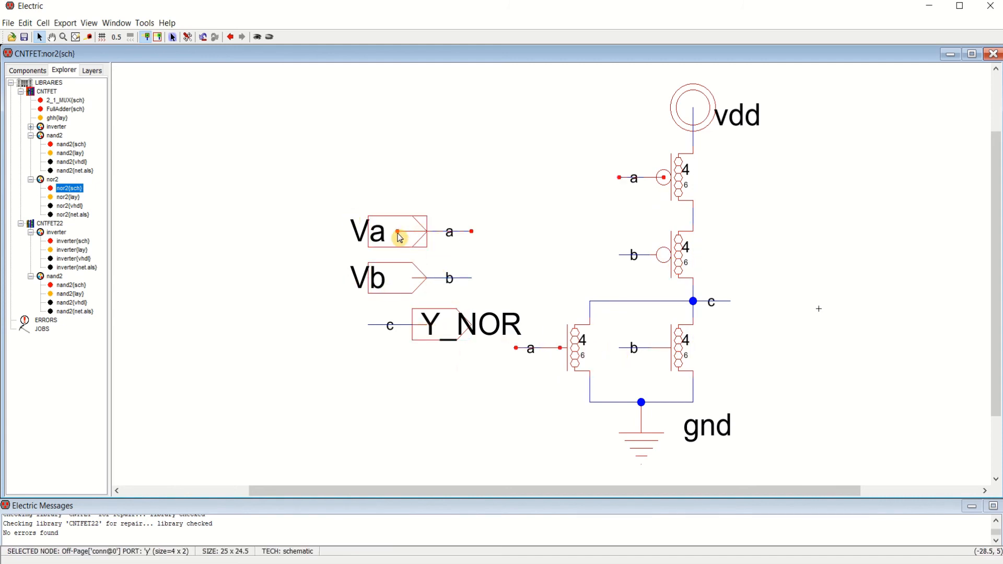
pyautogui.click(403, 288)
pyautogui.click(439, 335)
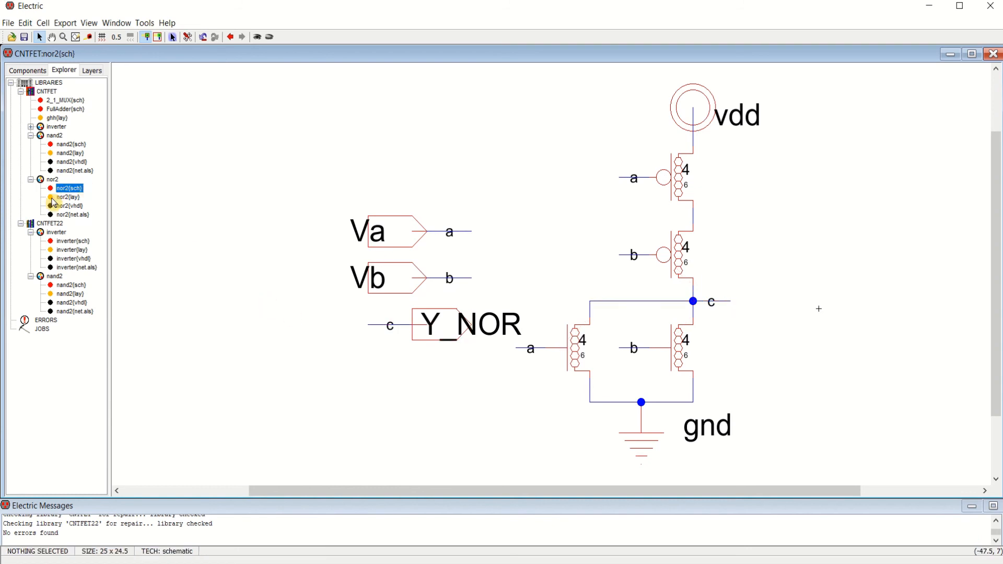
# - Open the nor2 layout in the CNTFET library and save that library
pyautogui.doubleClick(53, 198)
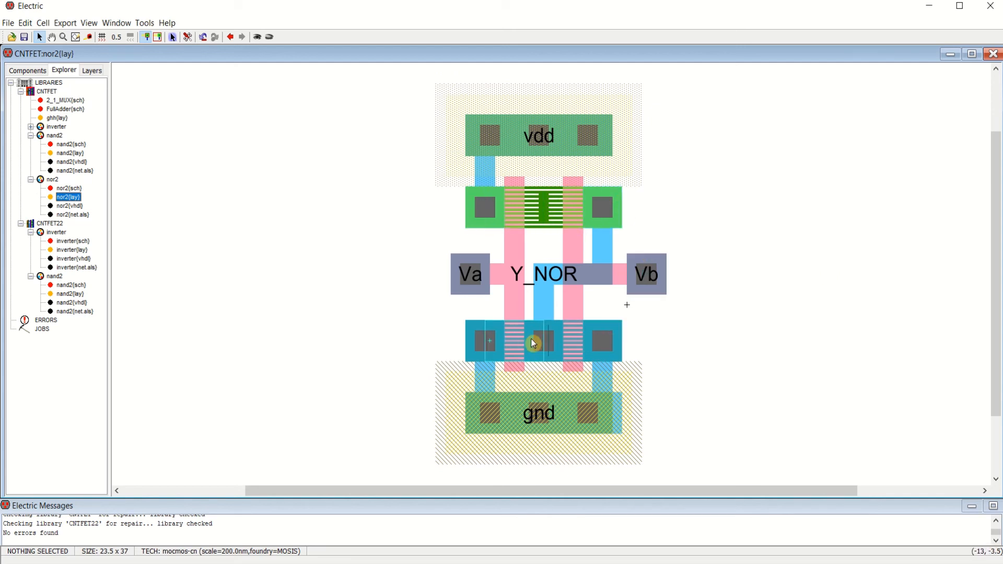
pyautogui.click(25, 38)
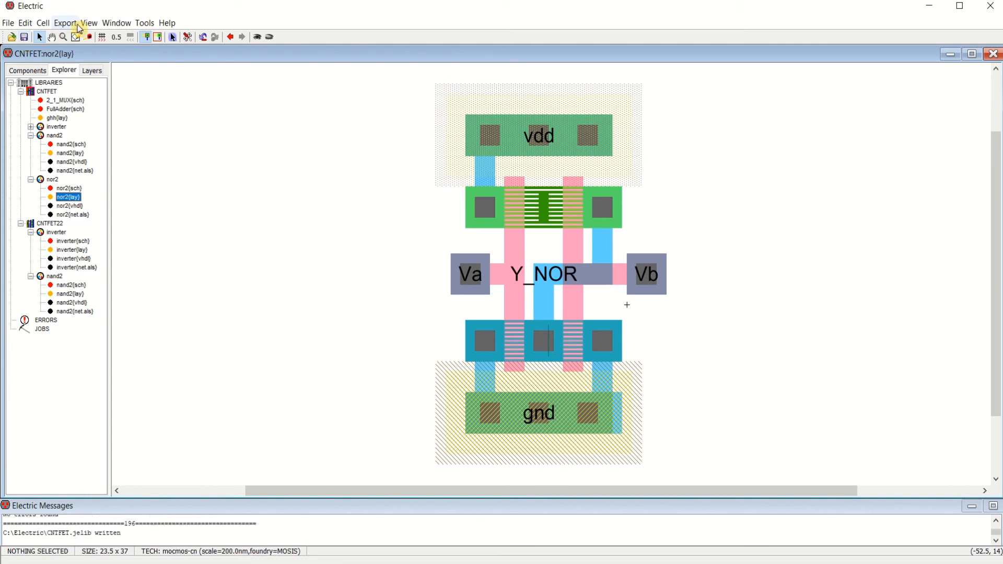
# - Inspect the nor2 layout in a maximized 3D view from several angles and close the view
pyautogui.click(119, 24)
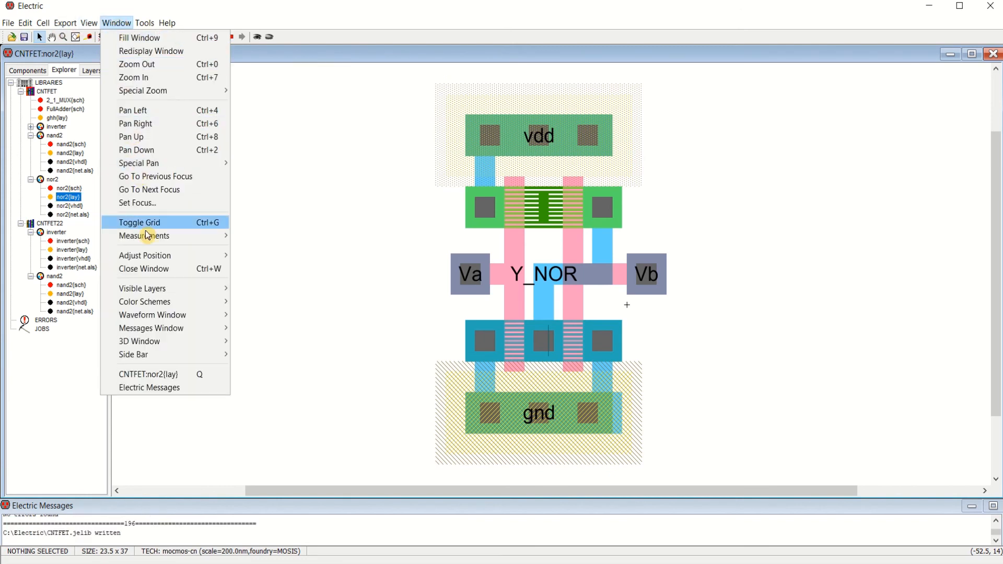
pyautogui.moveTo(175, 341)
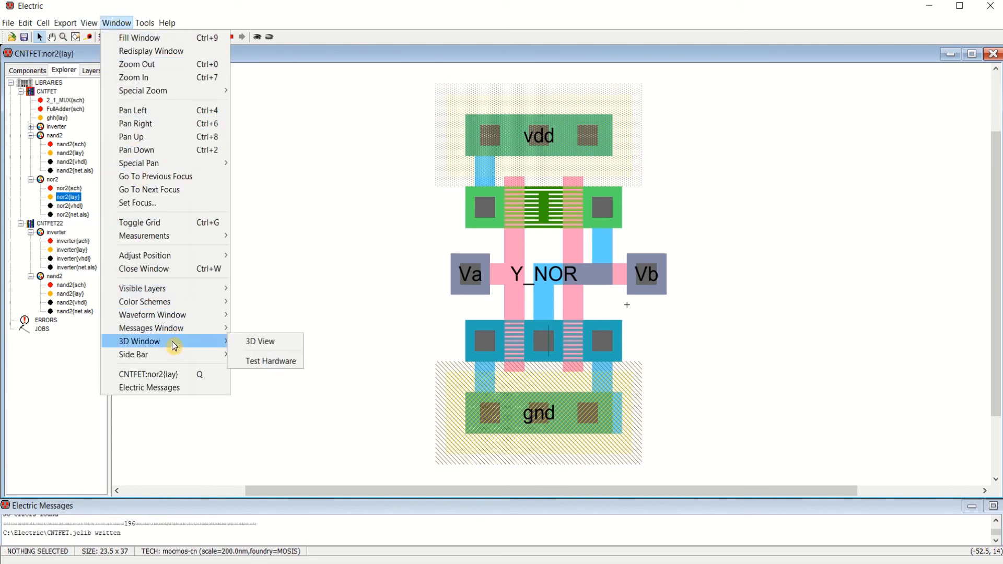
pyautogui.click(262, 341)
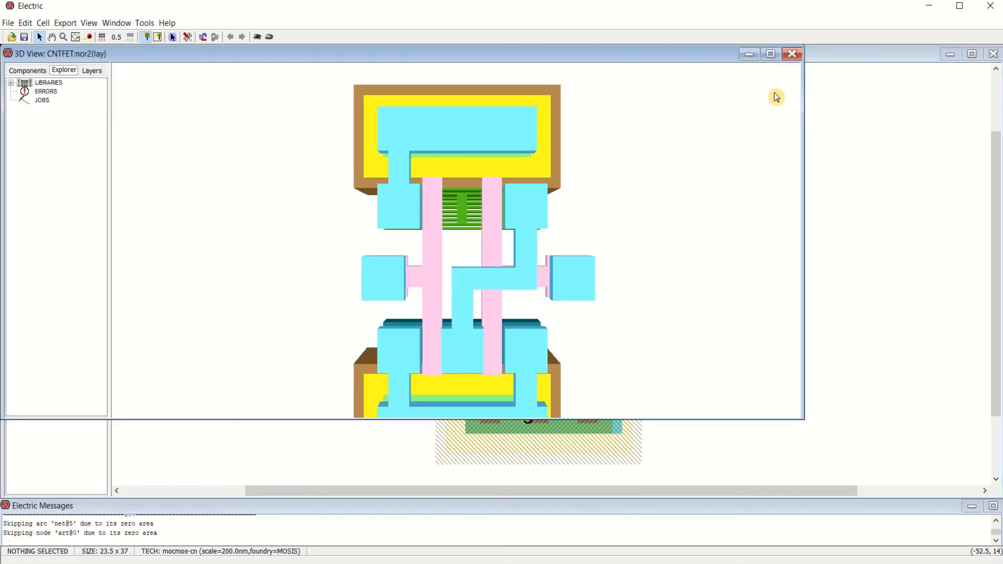
pyautogui.click(770, 54)
pyautogui.moveTo(689, 310); pyautogui.dragTo(717, 269)
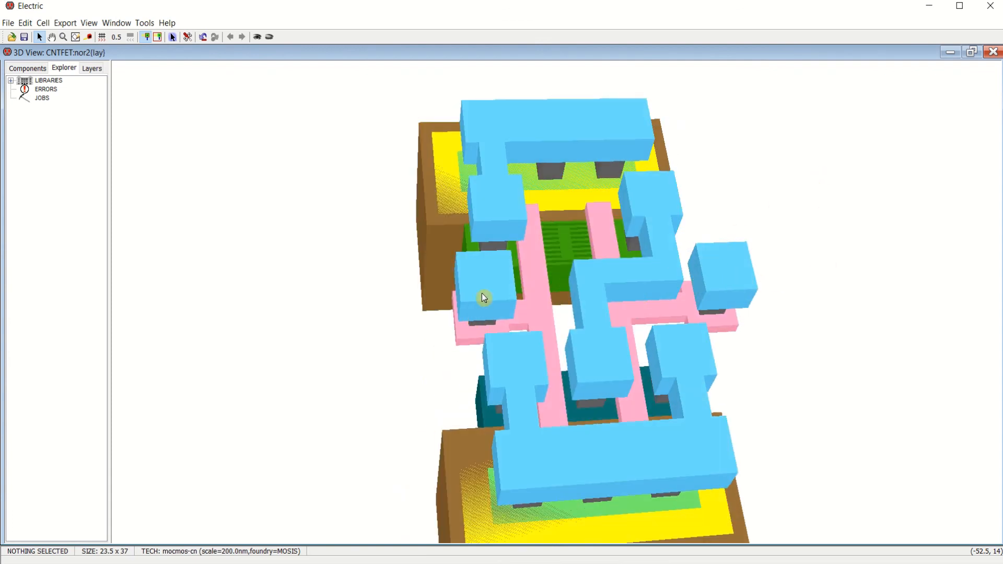
pyautogui.moveTo(485, 298)
pyautogui.mouseDown()
pyautogui.moveTo(485, 255)
pyautogui.moveTo(530, 214)
pyautogui.moveTo(480, 243)
pyautogui.moveTo(491, 271)
pyautogui.moveTo(475, 273)
pyautogui.moveTo(472, 286)
pyautogui.mouseUp()
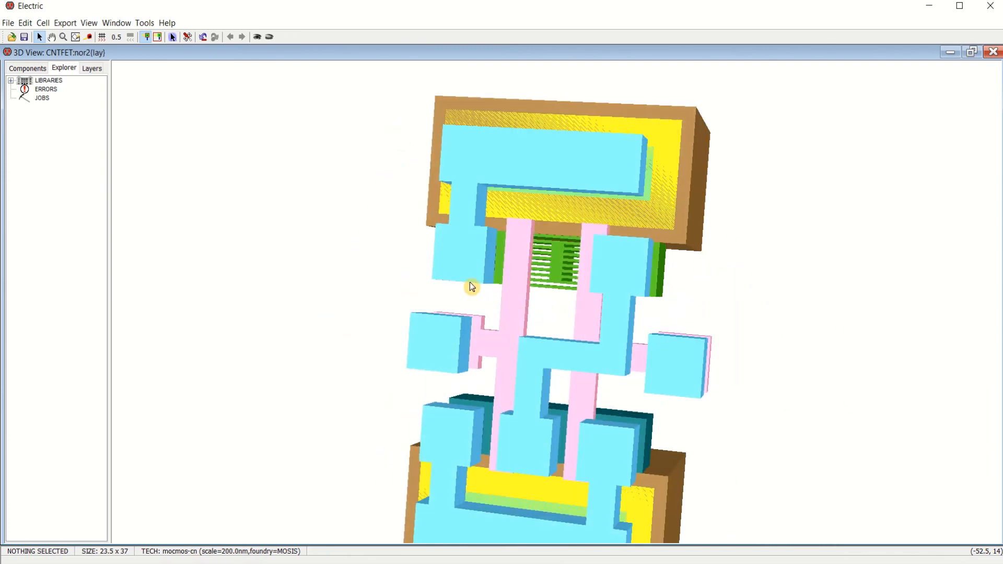
pyautogui.click(993, 52)
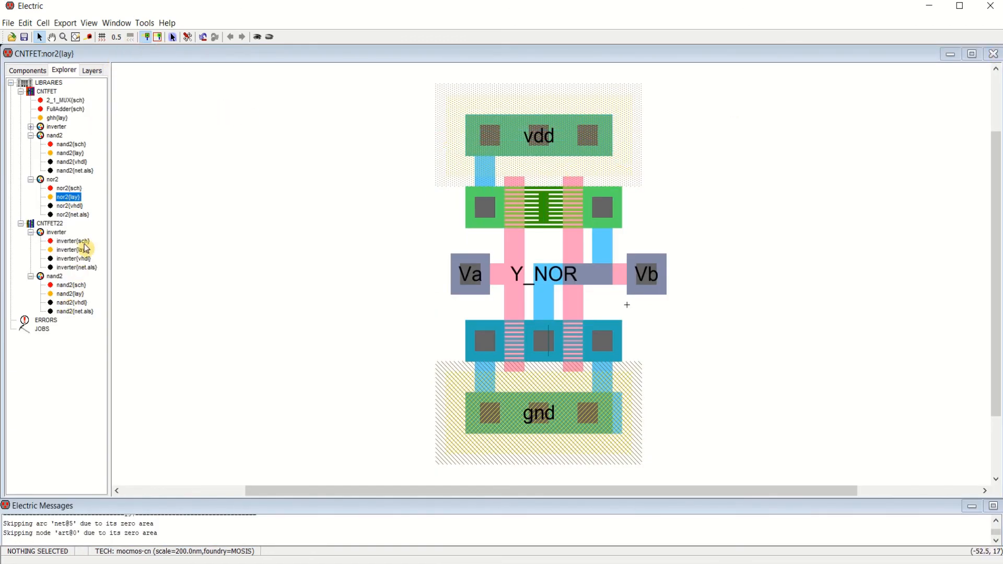
# - Open the nand2 layout of the CNTFET22 library and inspect it in a rotated 3D view
pyautogui.doubleClick(76, 295)
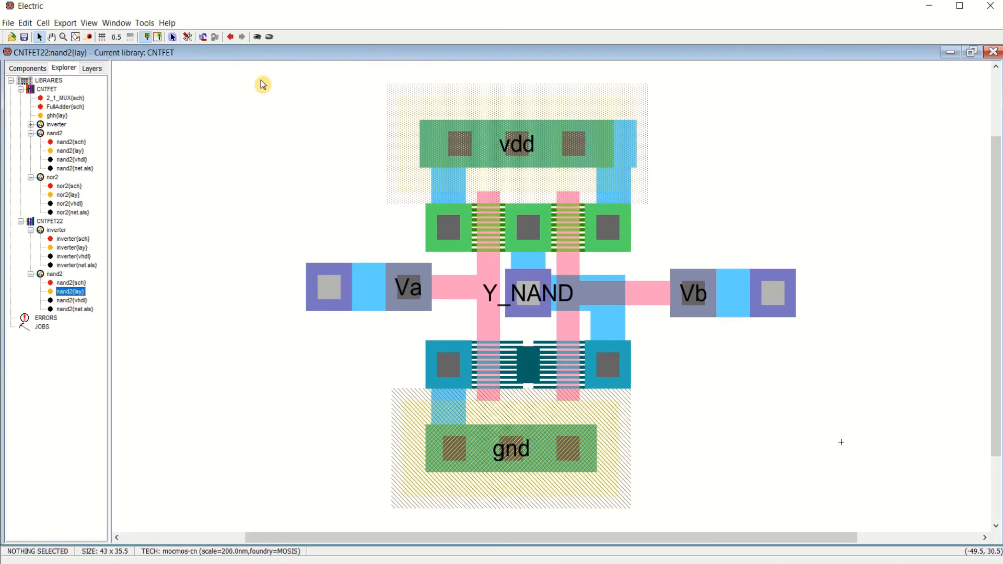
pyautogui.click(130, 23)
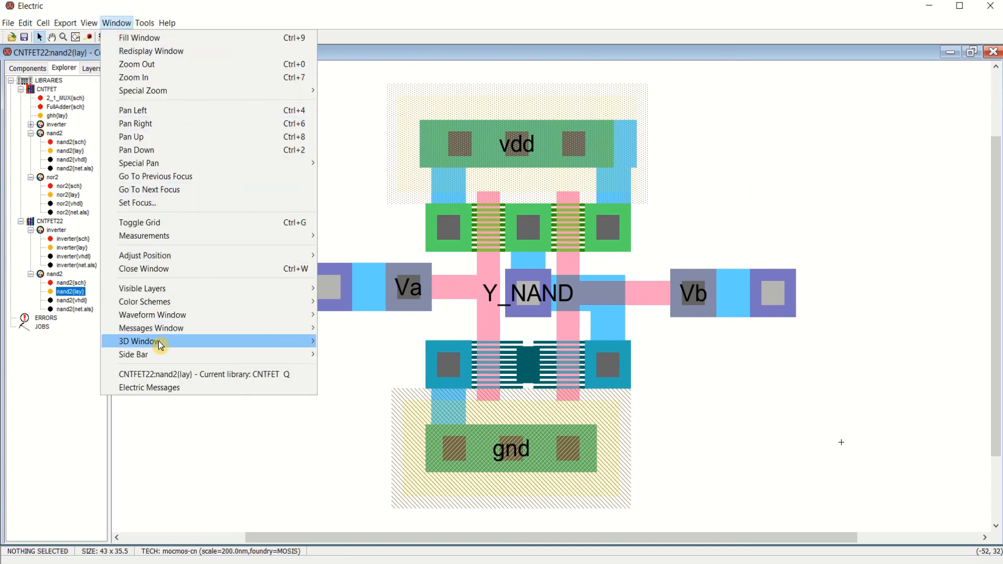
pyautogui.moveTo(161, 346)
pyautogui.click(339, 340)
pyautogui.moveTo(674, 320)
pyautogui.mouseDown()
pyautogui.moveTo(685, 248)
pyautogui.moveTo(671, 315)
pyautogui.mouseUp()
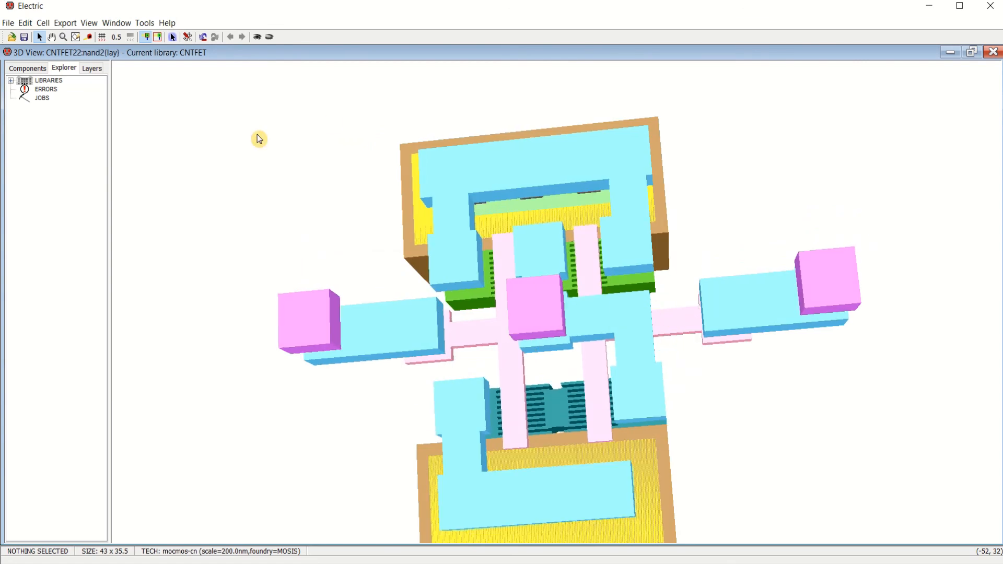
# - Close the 3D view and try to simulate the nand2 layout with the built-in ALS simulator
pyautogui.click(994, 52)
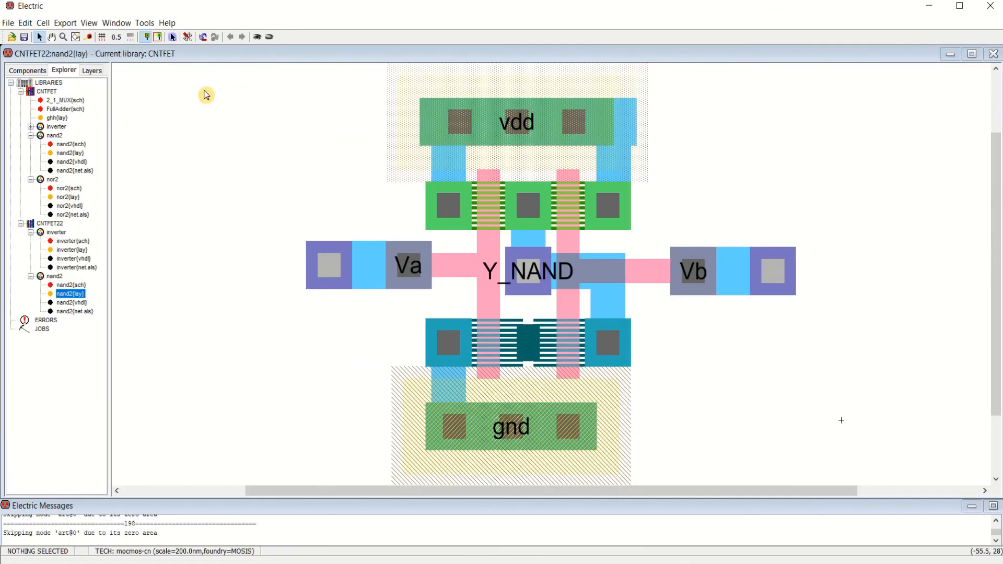
pyautogui.click(151, 24)
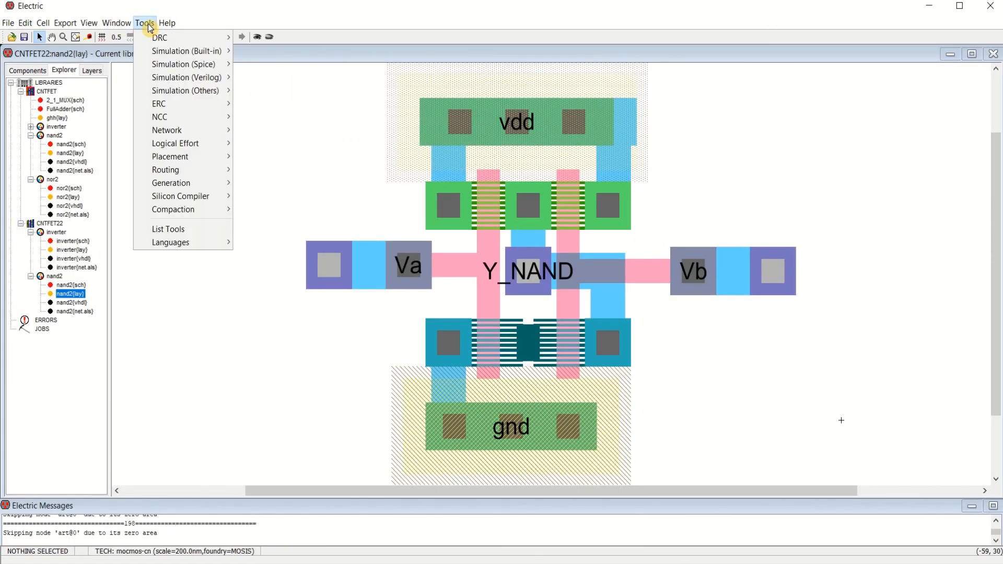
pyautogui.moveTo(193, 56)
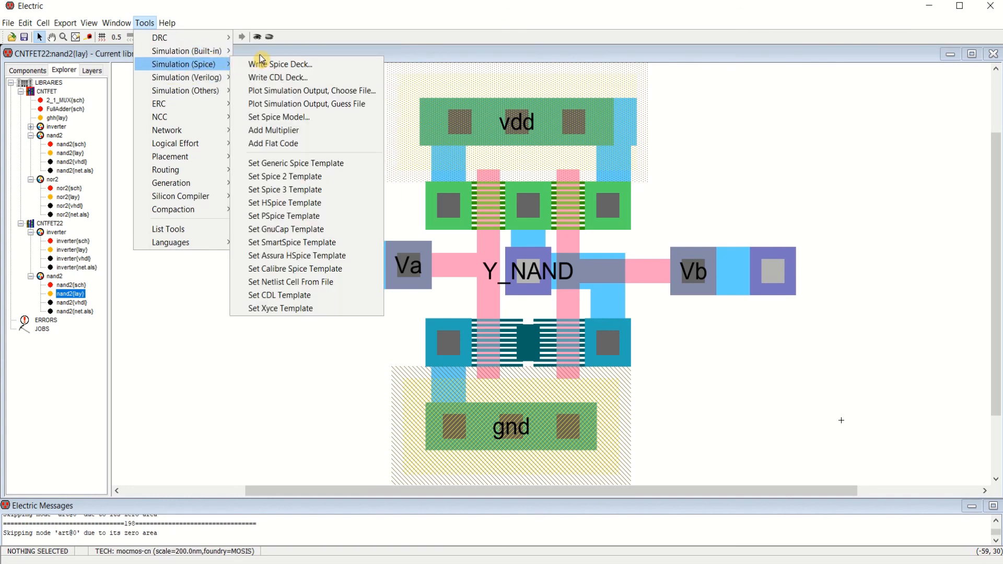
pyautogui.click(271, 51)
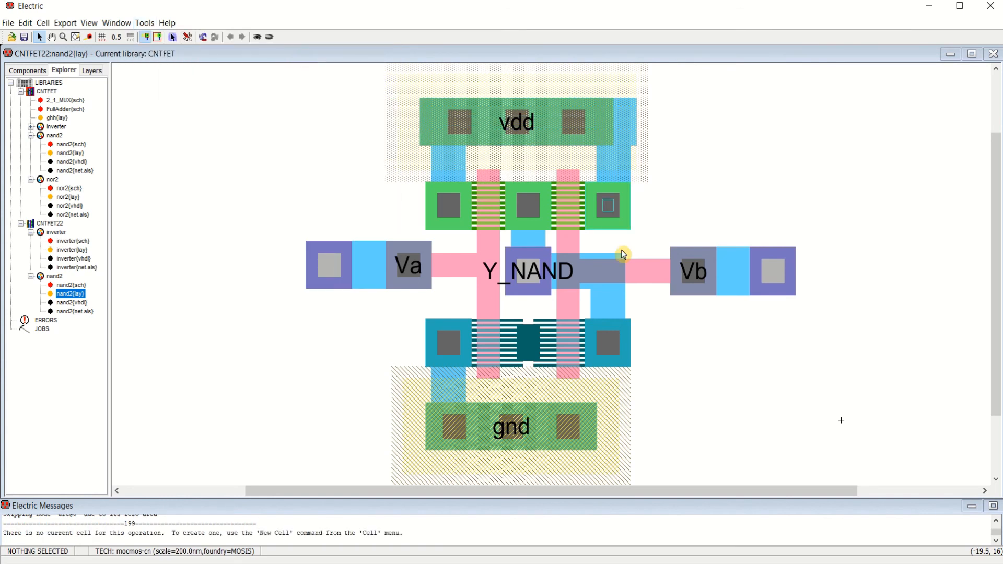
# - Save the CNTFET library and try the built-in ALS simulation of the nand2 layout again
pyautogui.click(25, 39)
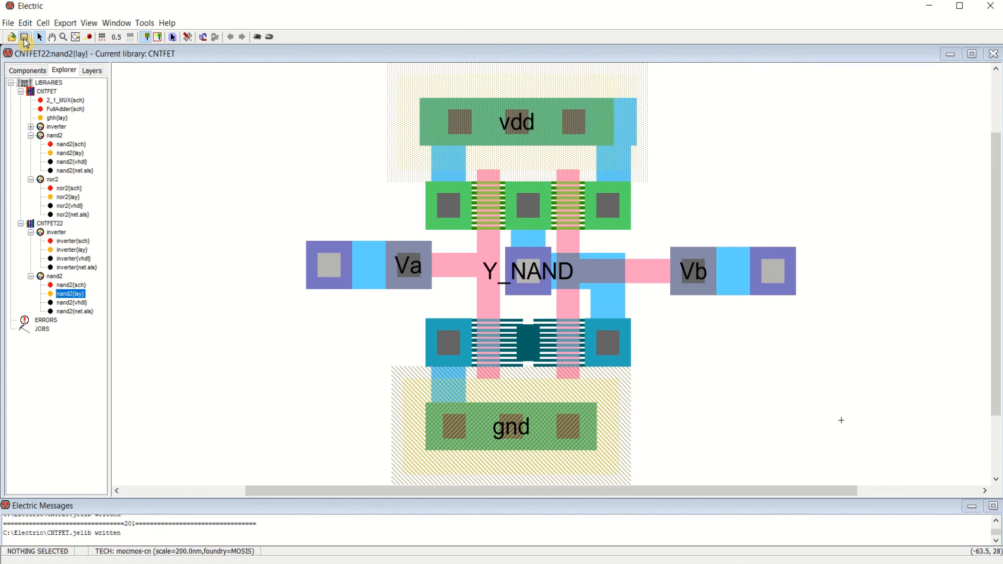
pyautogui.click(144, 23)
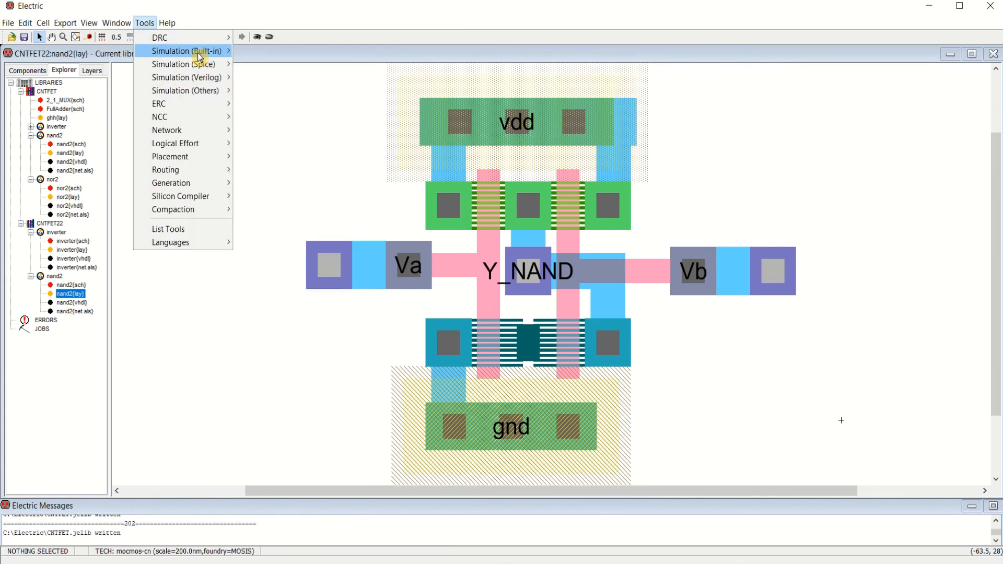
pyautogui.moveTo(198, 52)
pyautogui.click(278, 51)
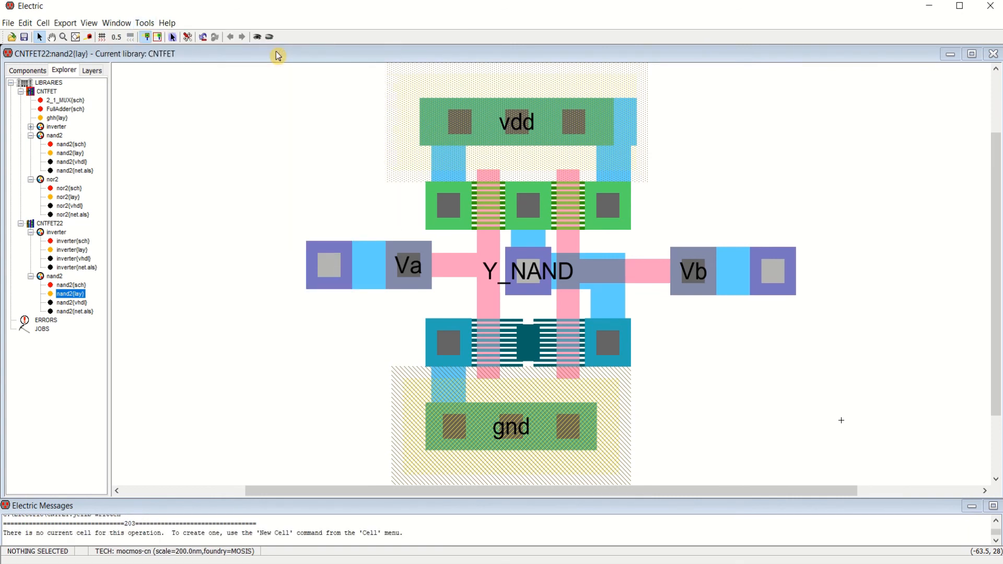
pyautogui.click(24, 39)
pyautogui.click(24, 38)
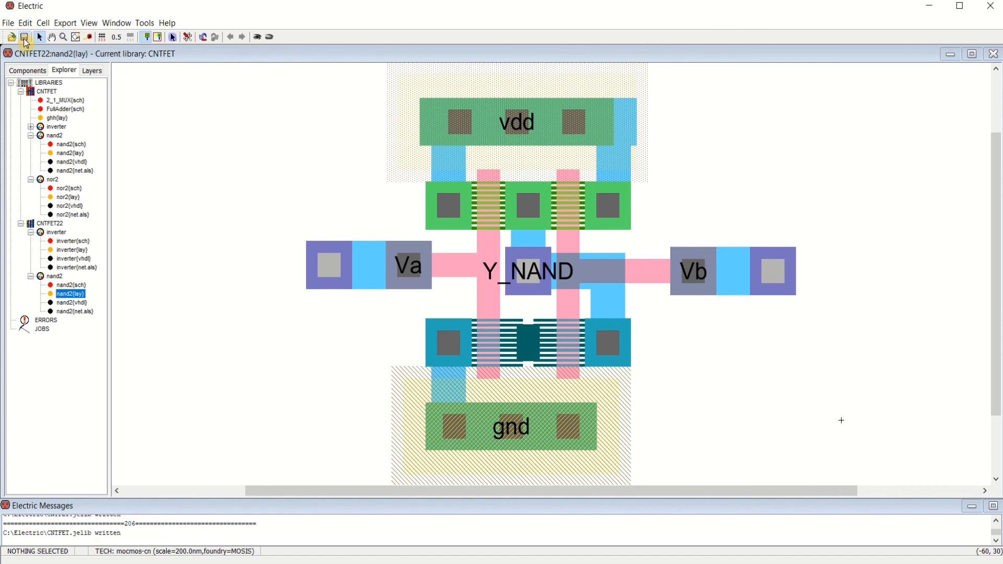
# - Try to run a hierarchical DRC check on the nand2 layout
pyautogui.click(144, 23)
pyautogui.moveTo(148, 38)
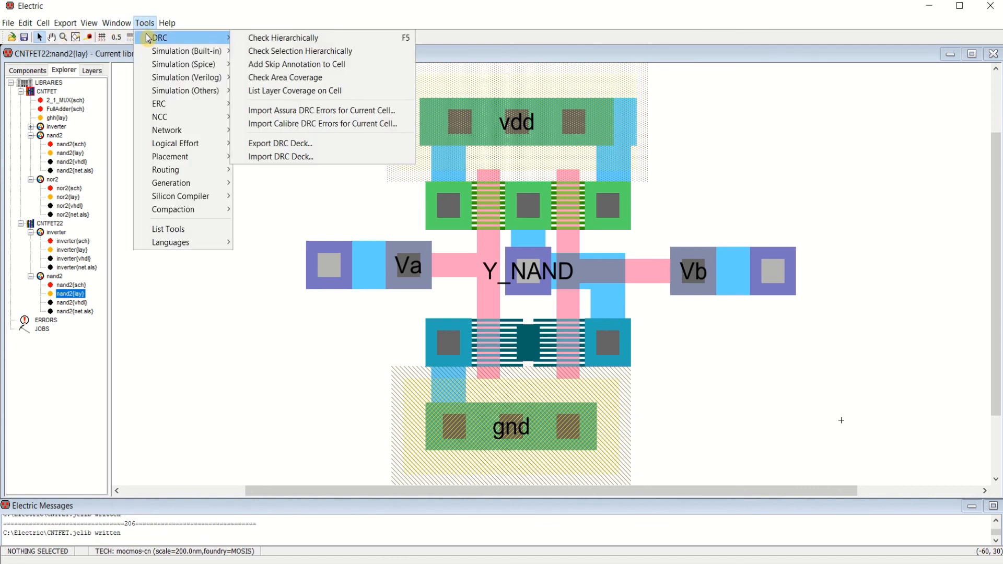
pyautogui.click(258, 38)
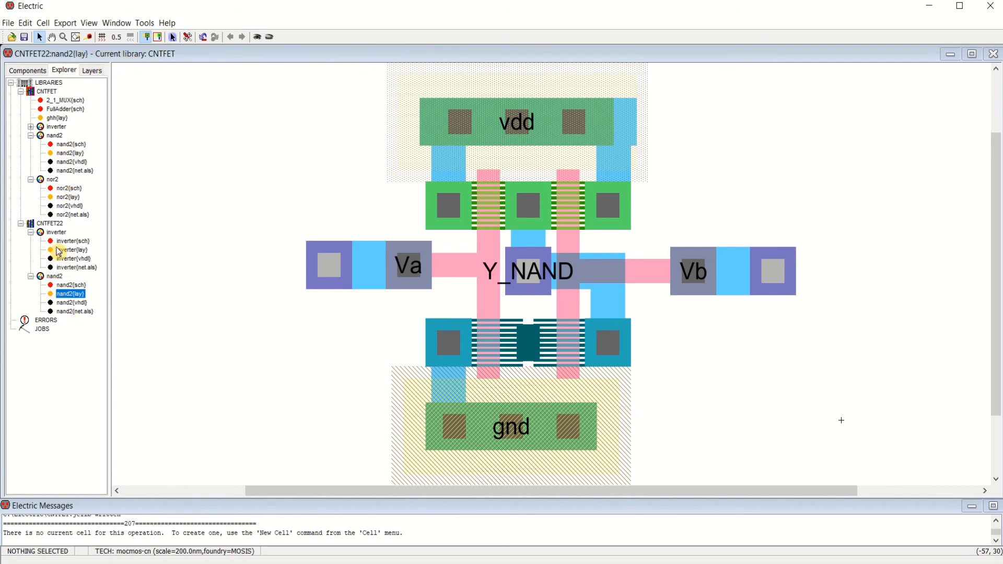
# - Close the CNTFET library and restore the maximized nand2 layout window to its smaller size
pyautogui.rightClick(52, 92)
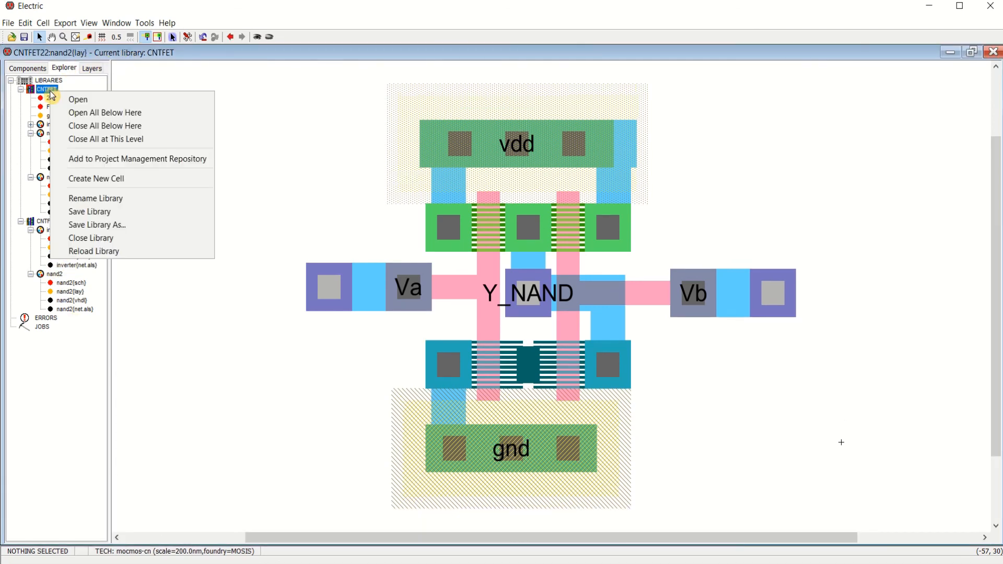
pyautogui.click(127, 241)
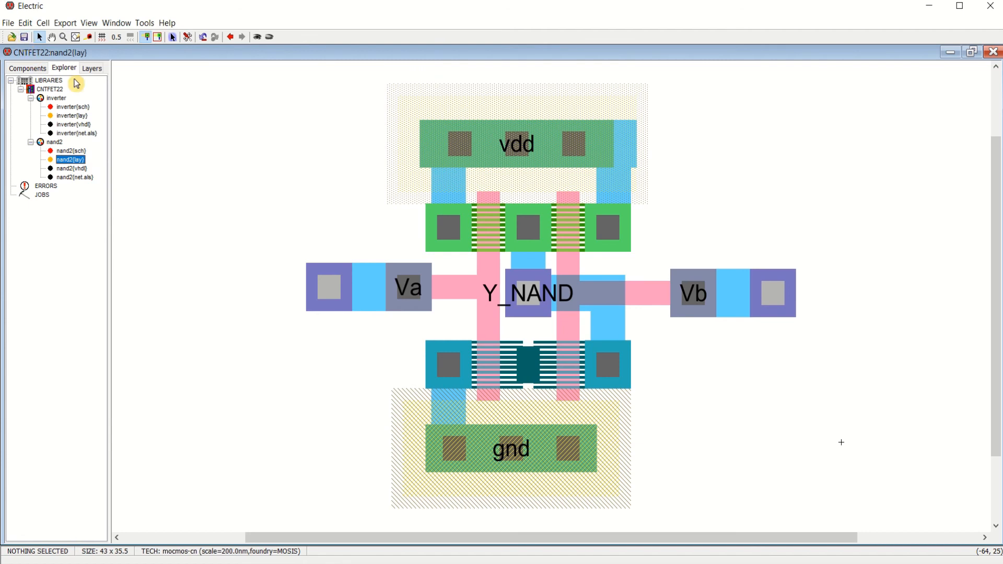
pyautogui.click(972, 51)
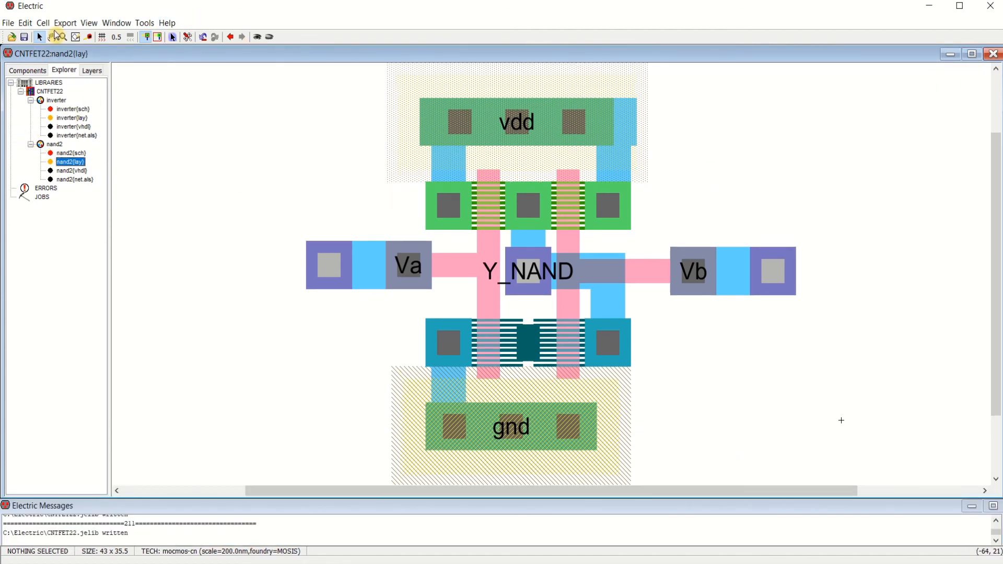
# - Run the built-in ALS simulation on the CNTFET22 nand2 layout and maximize the waveform window
pyautogui.click(145, 23)
pyautogui.moveTo(199, 51)
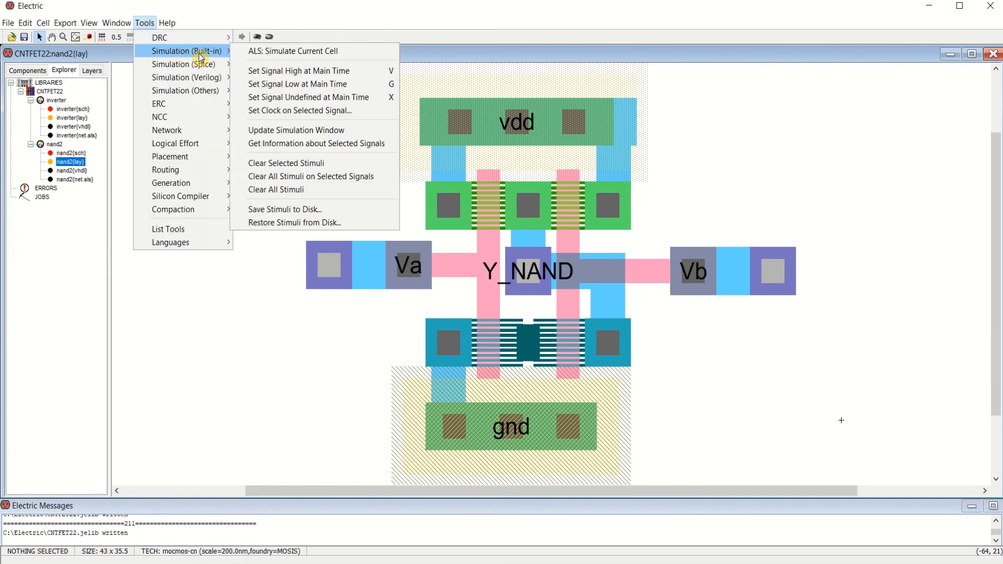
pyautogui.click(265, 51)
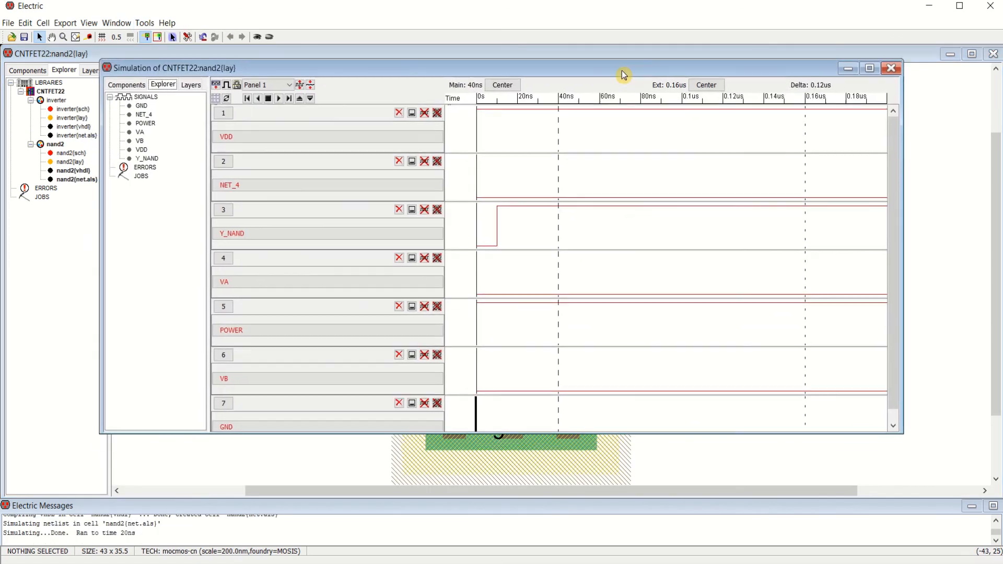
pyautogui.moveTo(624, 75); pyautogui.dragTo(643, 86)
pyautogui.click(884, 75)
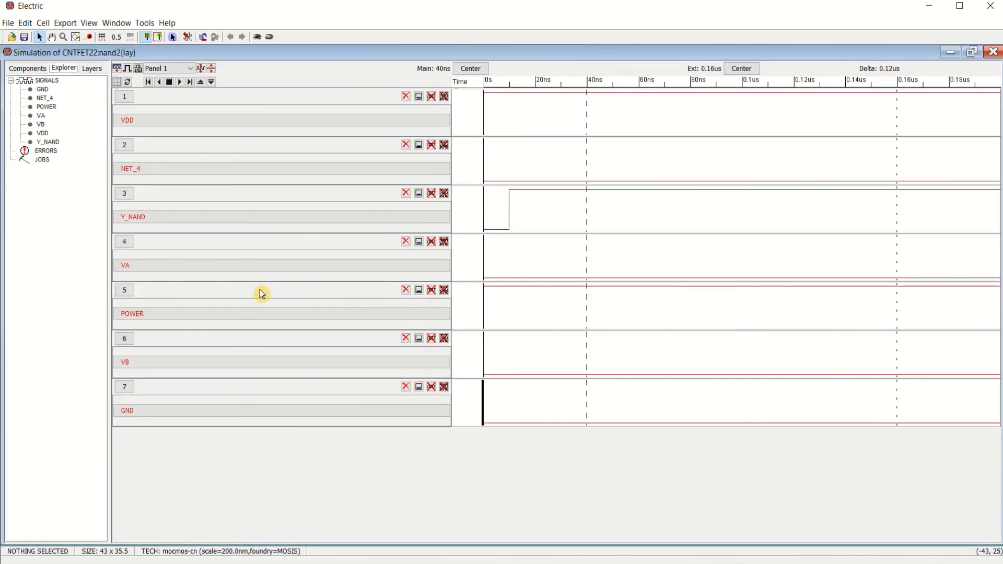
# - Drive signal VA high at 40 ns, low at about 84 ns and high again at 0.125 µs
pyautogui.click(170, 265)
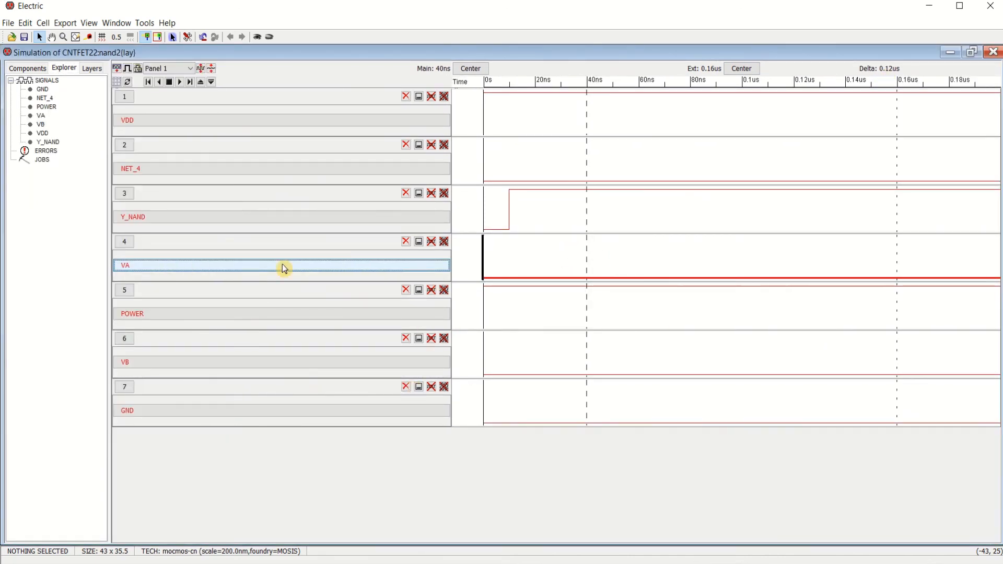
pyautogui.click(593, 261)
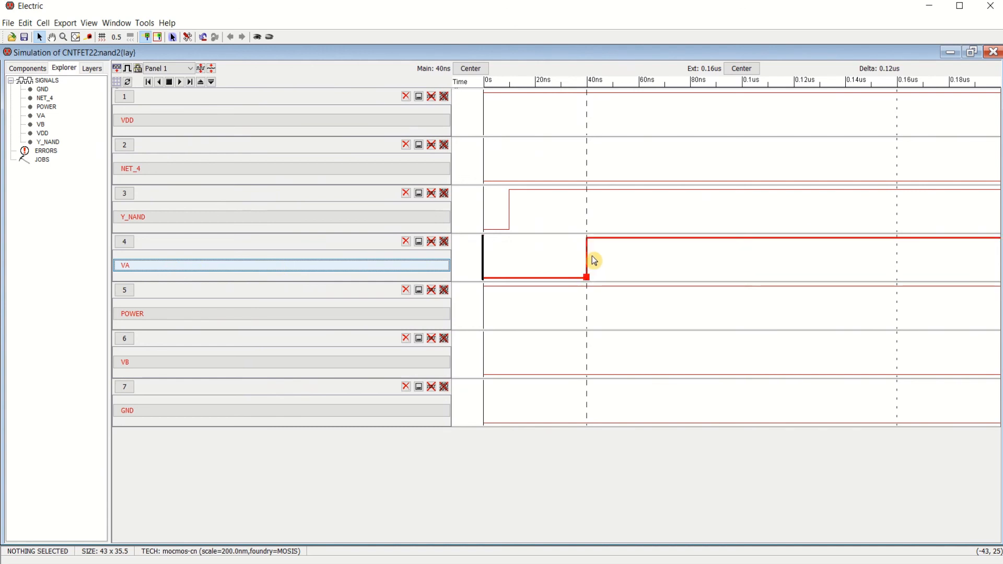
pyautogui.moveTo(589, 222); pyautogui.dragTo(785, 211)
pyautogui.press('g')
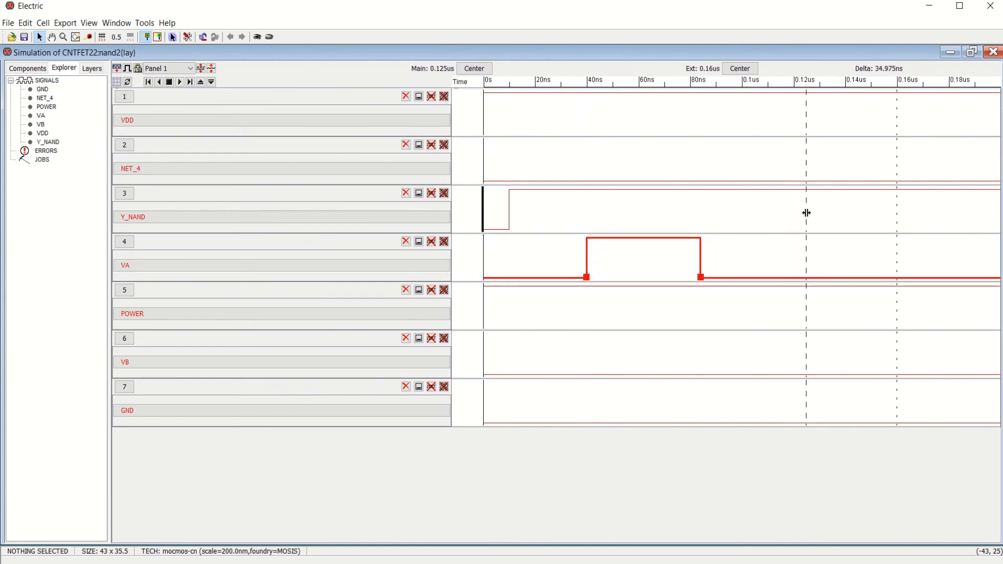
pyautogui.press('v')
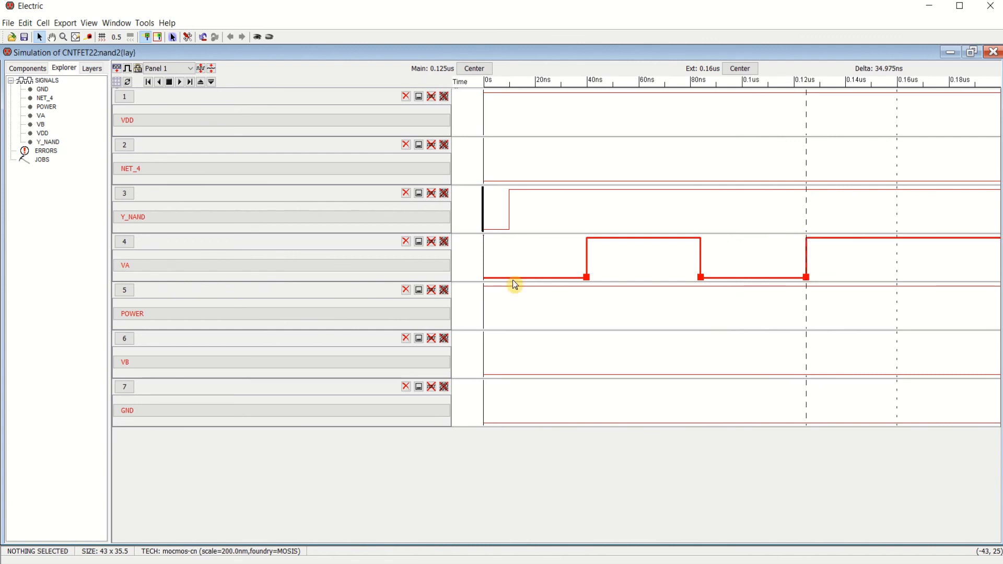
# - Add VB to the selected signals and drive VA and VB high at about 84 ns and low at 0.16 µs
pyautogui.click(176, 364)
pyautogui.click(558, 315)
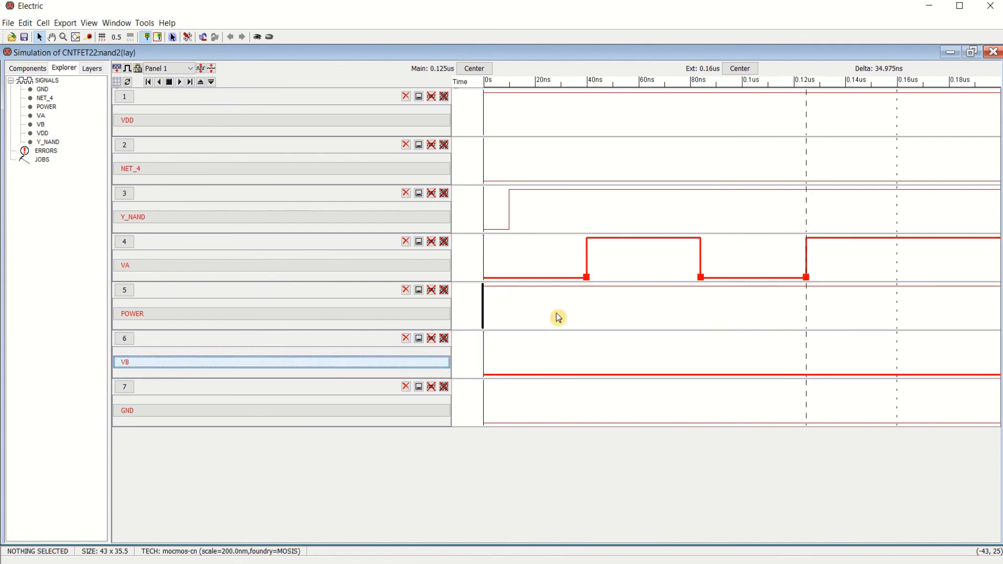
pyautogui.click(197, 364)
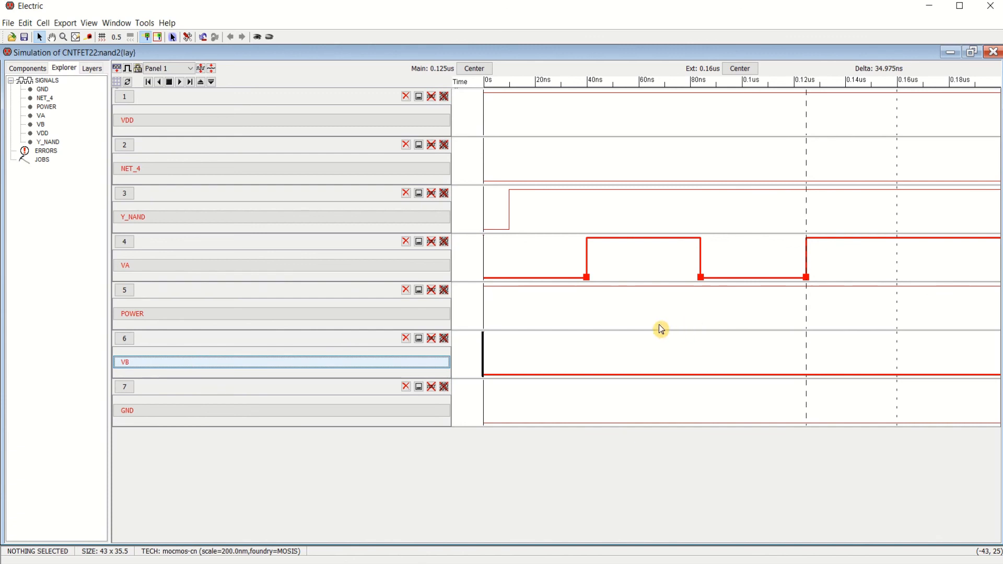
pyautogui.moveTo(807, 330); pyautogui.dragTo(745, 330)
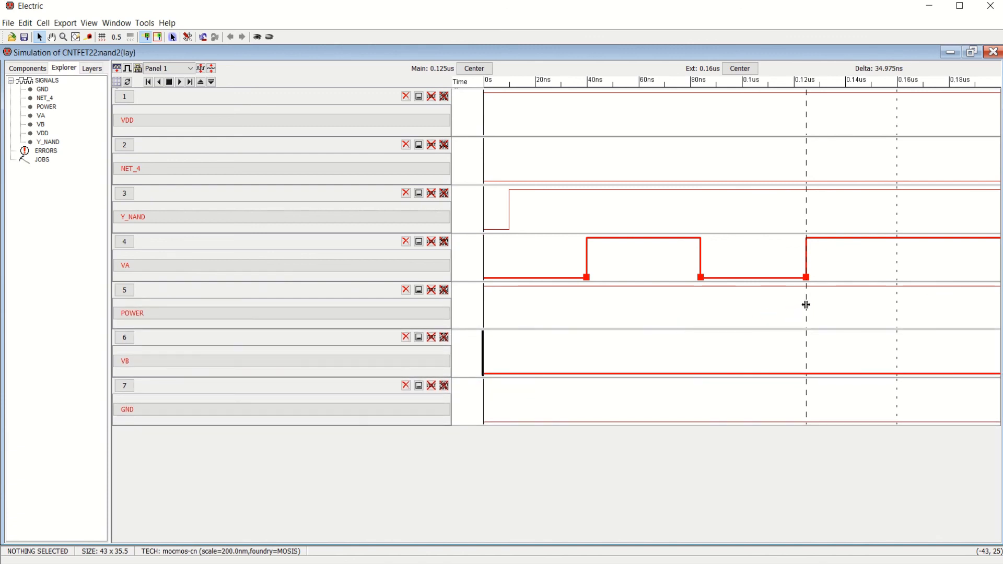
pyautogui.moveTo(807, 305); pyautogui.dragTo(703, 307)
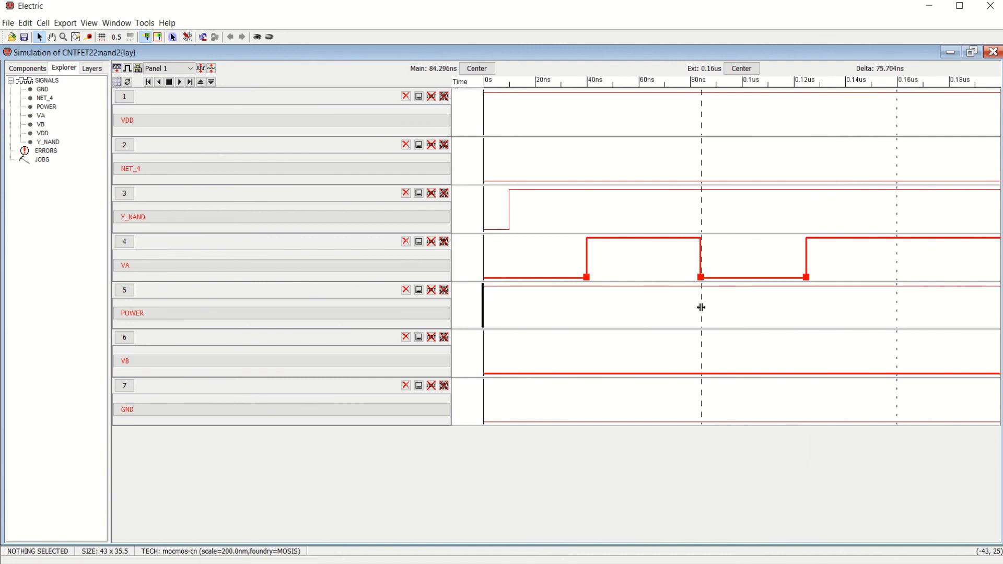
pyautogui.press('v')
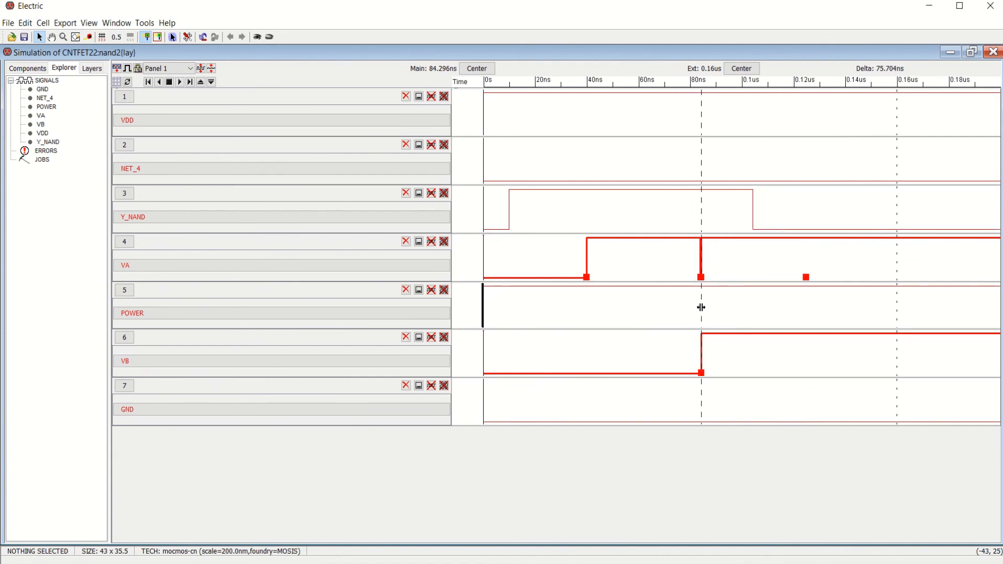
pyautogui.moveTo(701, 308); pyautogui.dragTo(767, 314)
pyautogui.moveTo(862, 315); pyautogui.dragTo(897, 325)
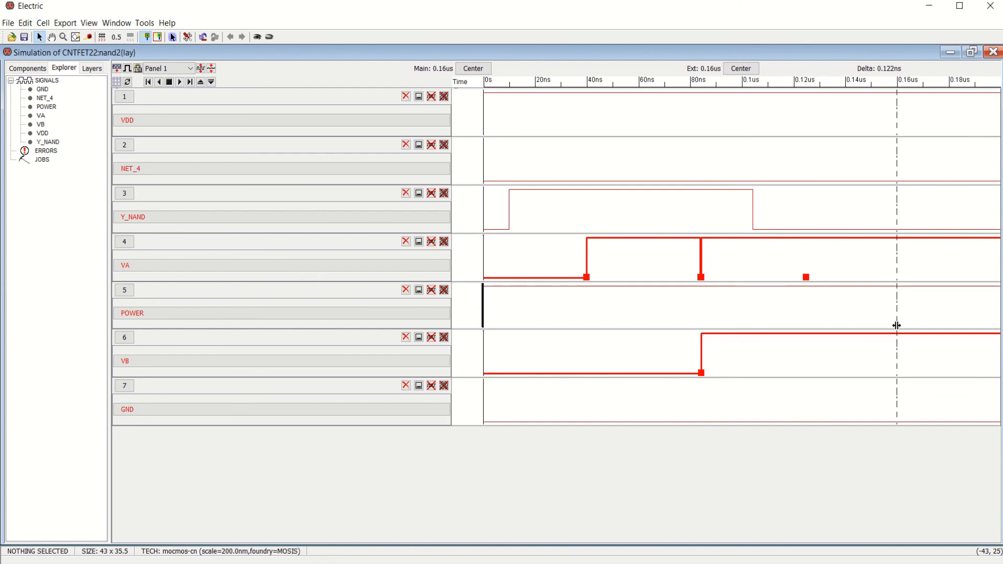
pyautogui.press('g')
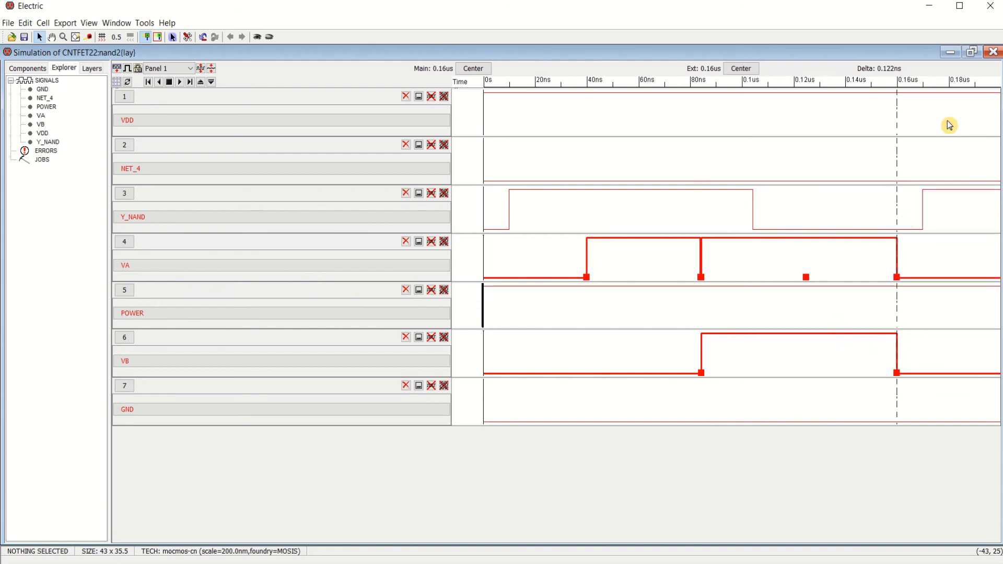
# - Widen the waveform area to review the Y_NAND response to VA and VB, and close the simulation
pyautogui.moveTo(453, 211); pyautogui.dragTo(199, 211)
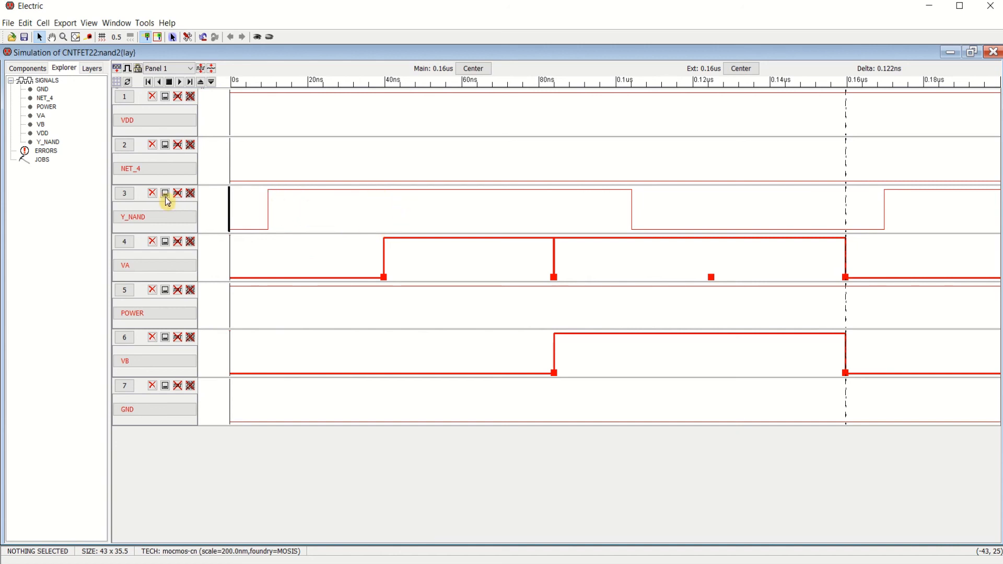
pyautogui.click(994, 53)
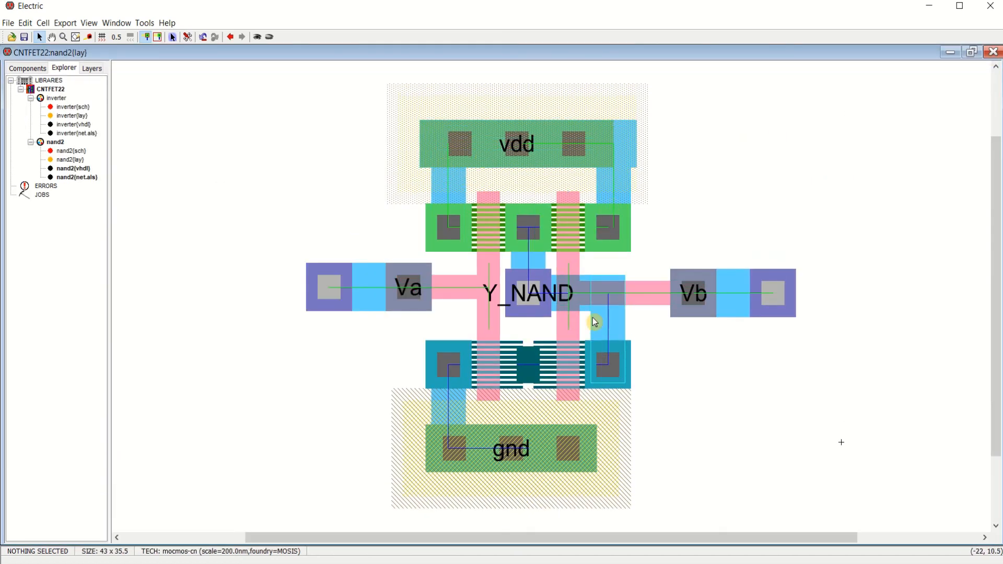
# - Examine the nand2 layout's transistors, supply rails and the Va, Vb and Y_NAND connections at different magnifications
pyautogui.scroll(1, 718, 368)
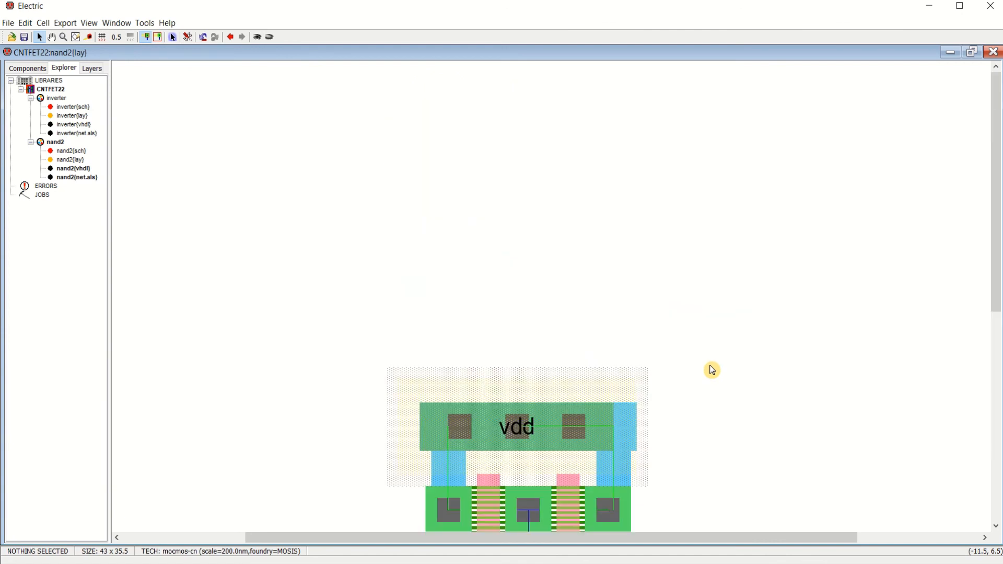
pyautogui.scroll(-1, 710, 366)
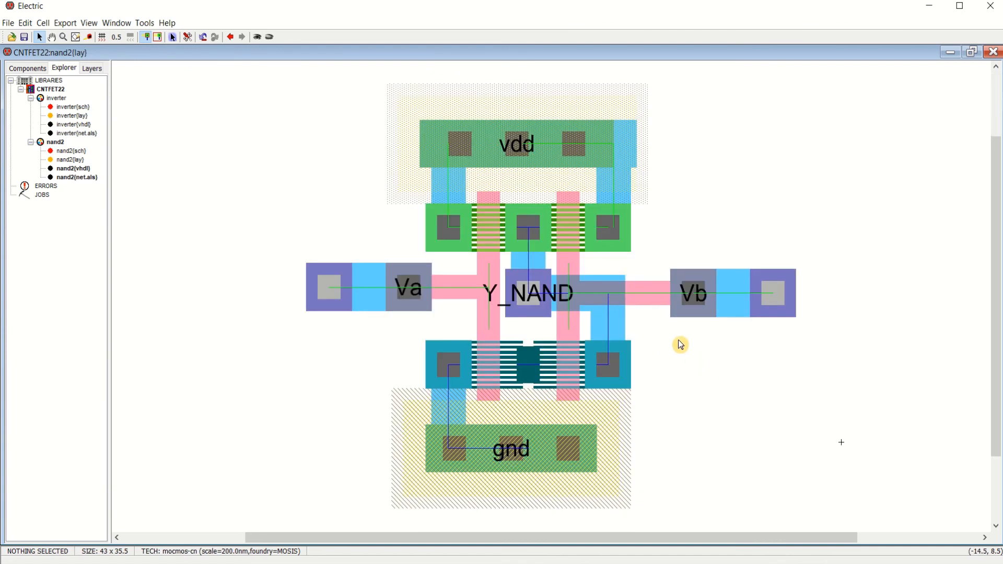
pyautogui.keyDown('ctrl'); pyautogui.scroll(2, 681, 345); pyautogui.keyUp('ctrl')
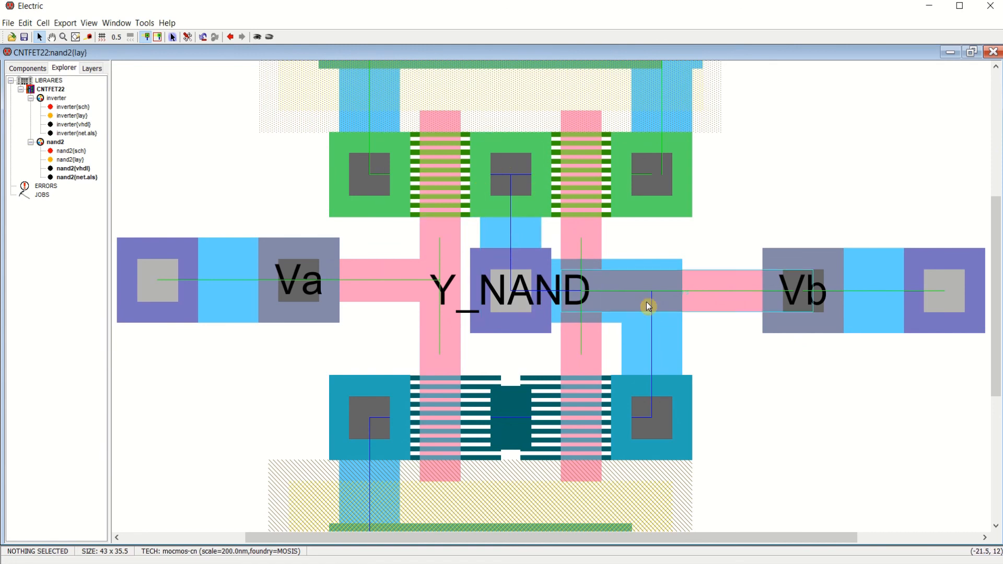
pyautogui.keyDown('ctrl'); pyautogui.scroll(-2, 758, 334); pyautogui.keyUp('ctrl')
pyautogui.keyDown('ctrl'); pyautogui.scroll(-1, 777, 364); pyautogui.keyUp('ctrl')
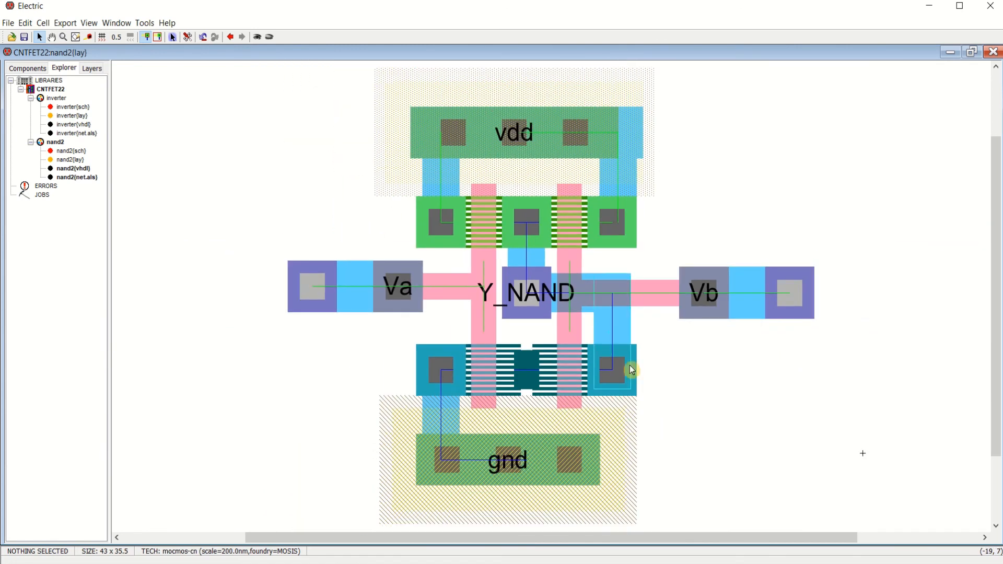
pyautogui.keyDown('ctrl'); pyautogui.scroll(-1, 755, 378); pyautogui.keyUp('ctrl')
pyautogui.keyDown('ctrl'); pyautogui.scroll(1, 755, 378); pyautogui.keyUp('ctrl')
pyautogui.keyDown('ctrl'); pyautogui.scroll(-1, 755, 379); pyautogui.keyUp('ctrl')
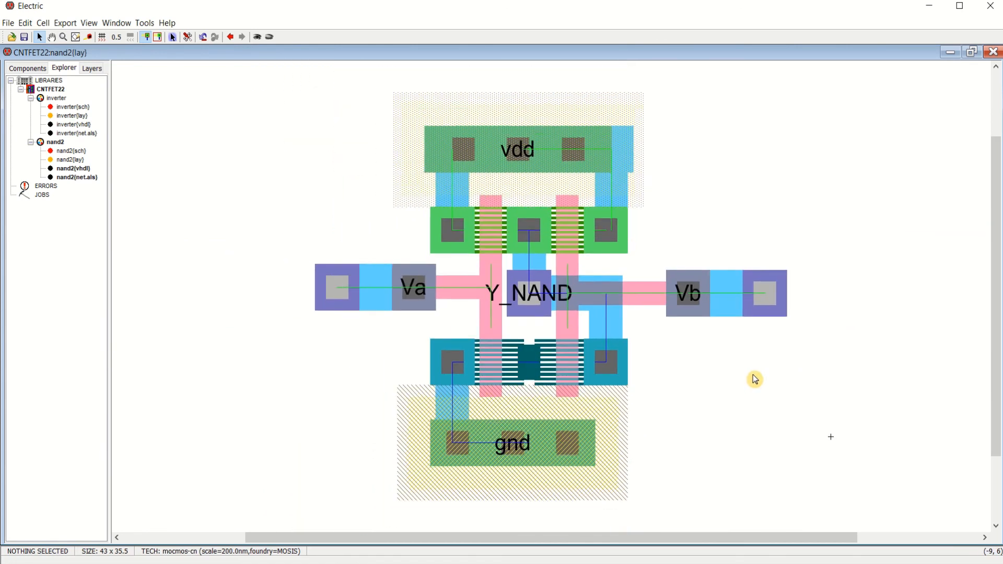
pyautogui.keyDown('ctrl'); pyautogui.scroll(1, 755, 378); pyautogui.keyUp('ctrl')
pyautogui.keyDown('ctrl'); pyautogui.scroll(1, 756, 379); pyautogui.keyUp('ctrl')
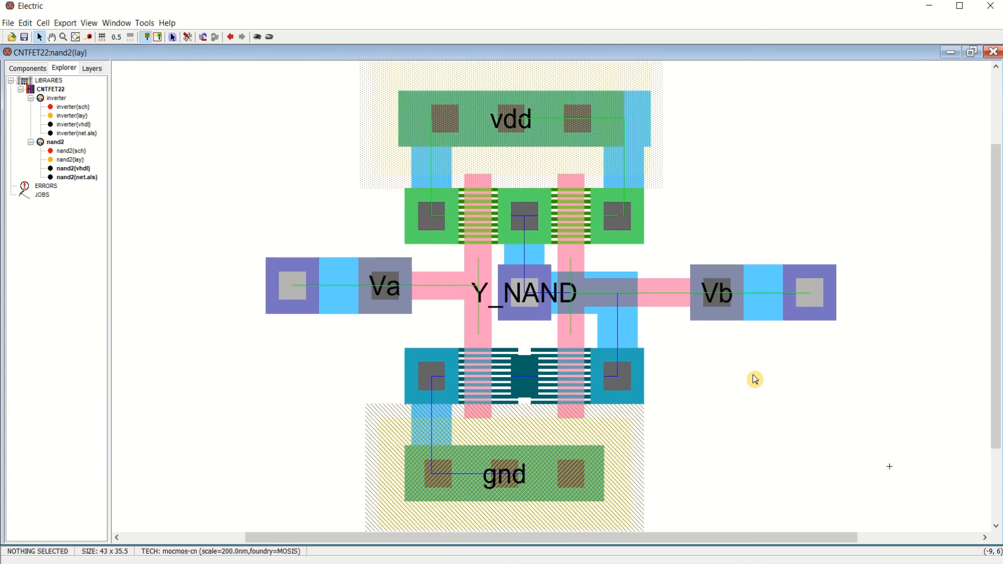
pyautogui.keyDown('ctrl'); pyautogui.scroll(-1, 755, 380); pyautogui.keyUp('ctrl')
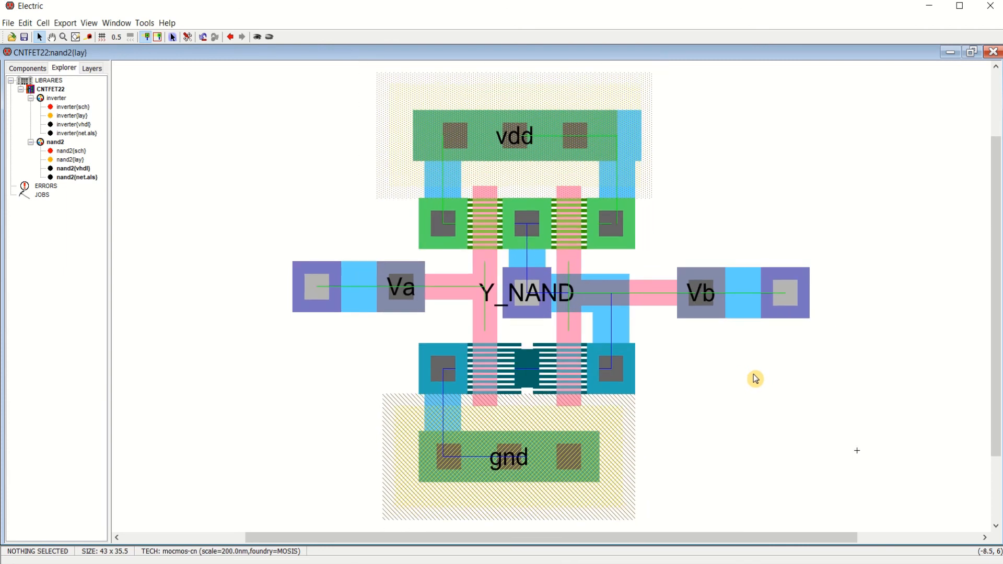
# - Inspect the nand2 layout in a rotated 3D view and close the view
pyautogui.click(118, 24)
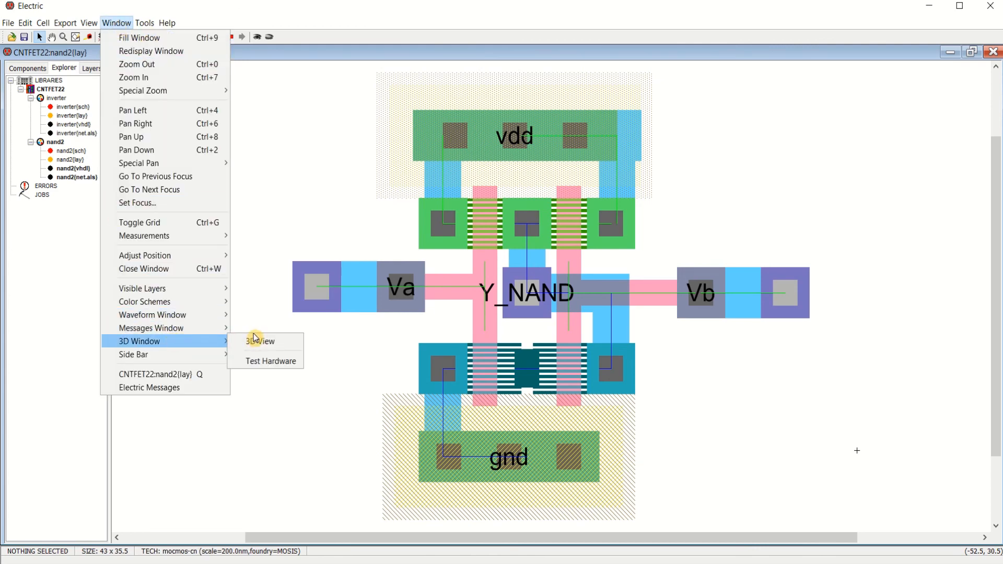
pyautogui.click(256, 340)
pyautogui.moveTo(644, 279); pyautogui.dragTo(741, 341)
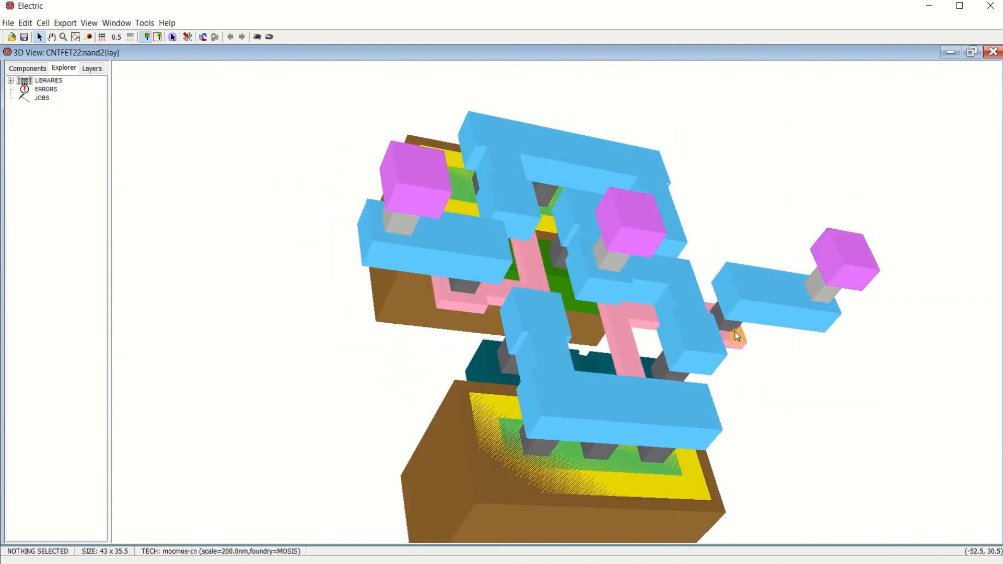
pyautogui.click(994, 53)
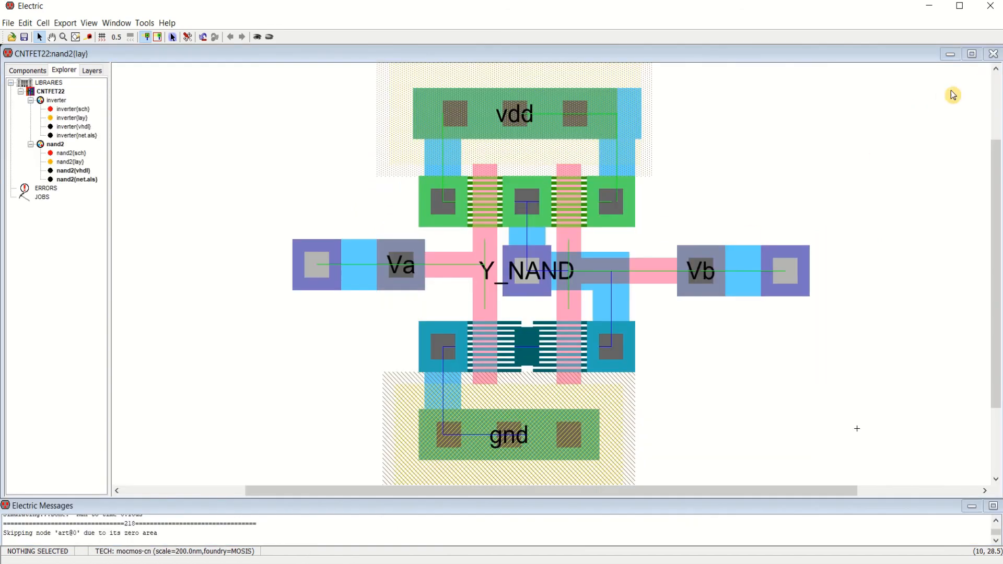